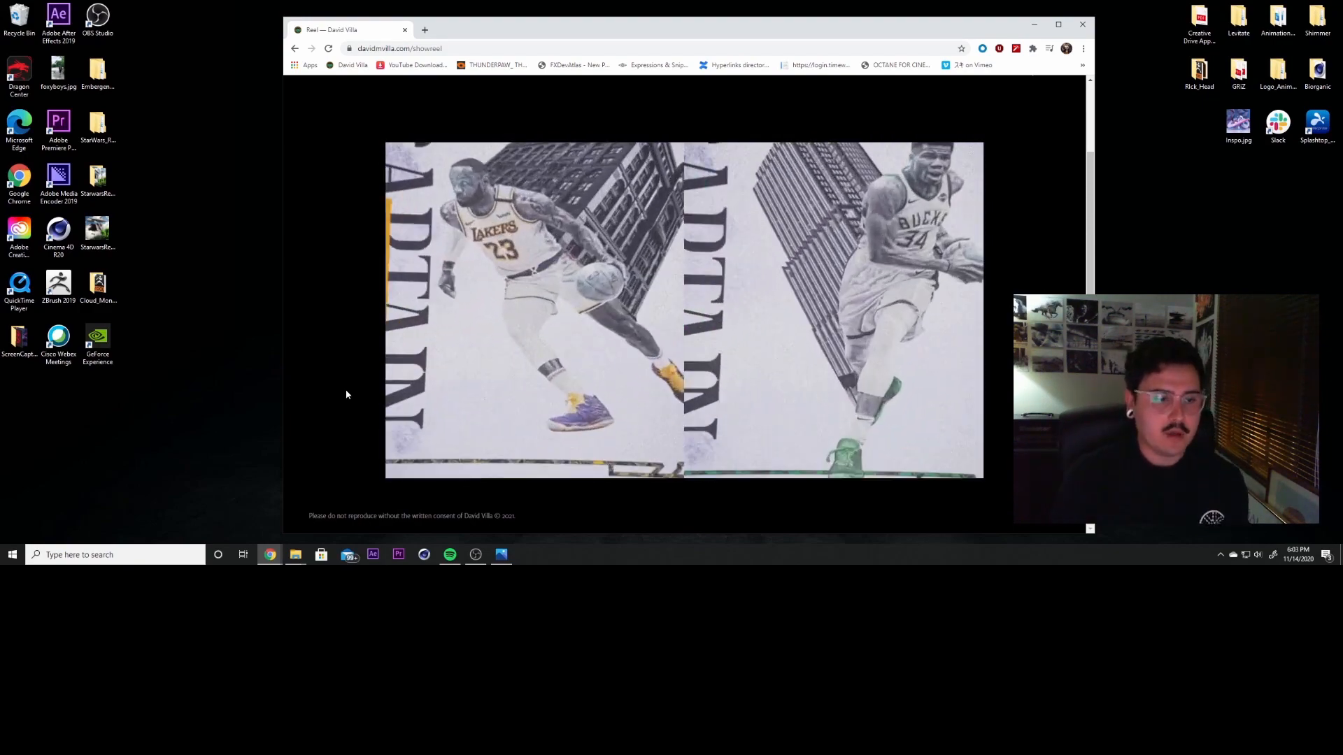
Leave the showreel page and preview Raw_Footage.mp4 from the AE_FTG folder.
mouse_move(454, 398)
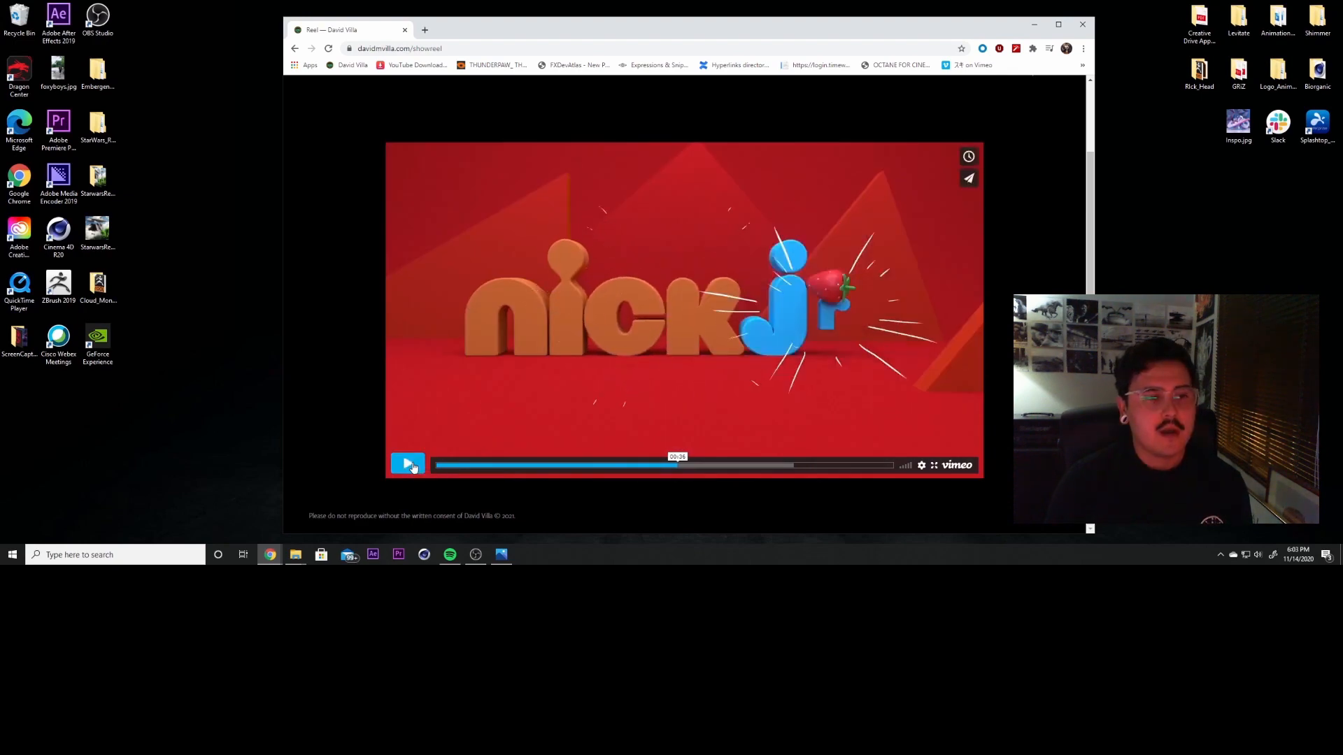
click(1034, 28)
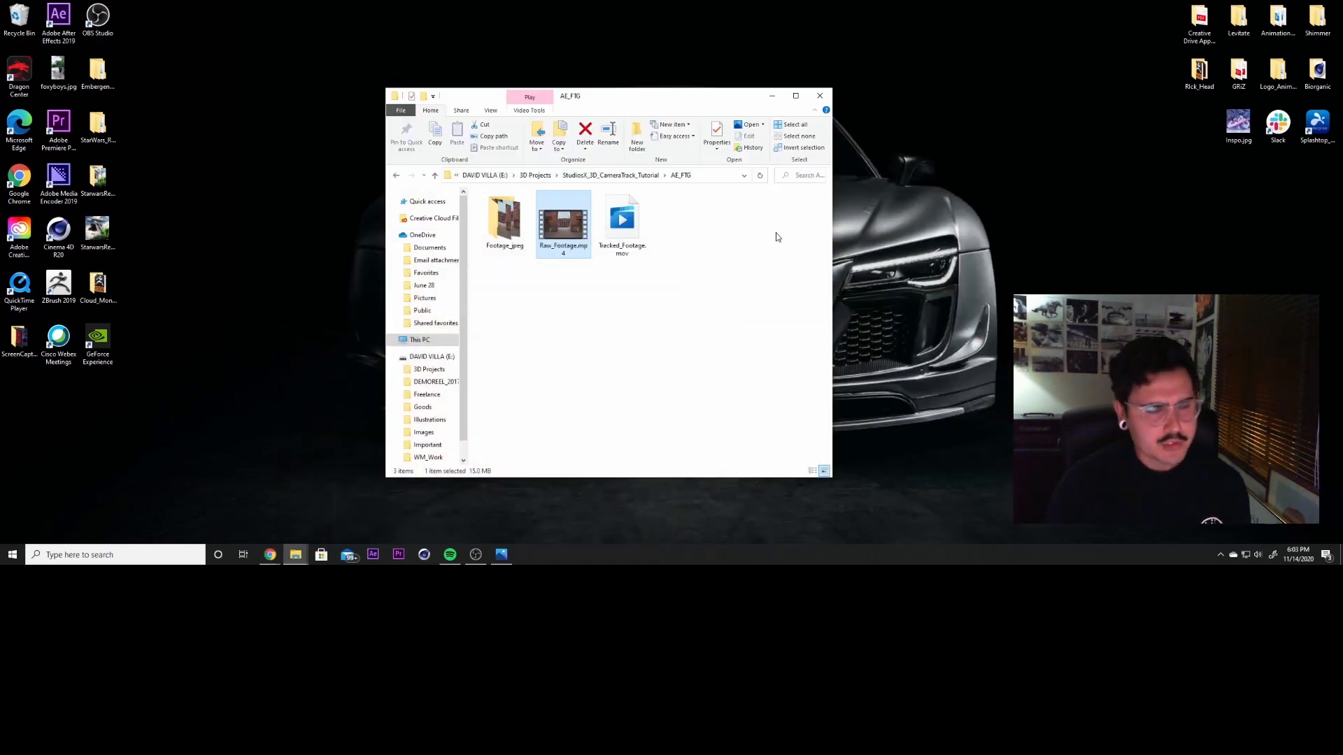
key(Return)
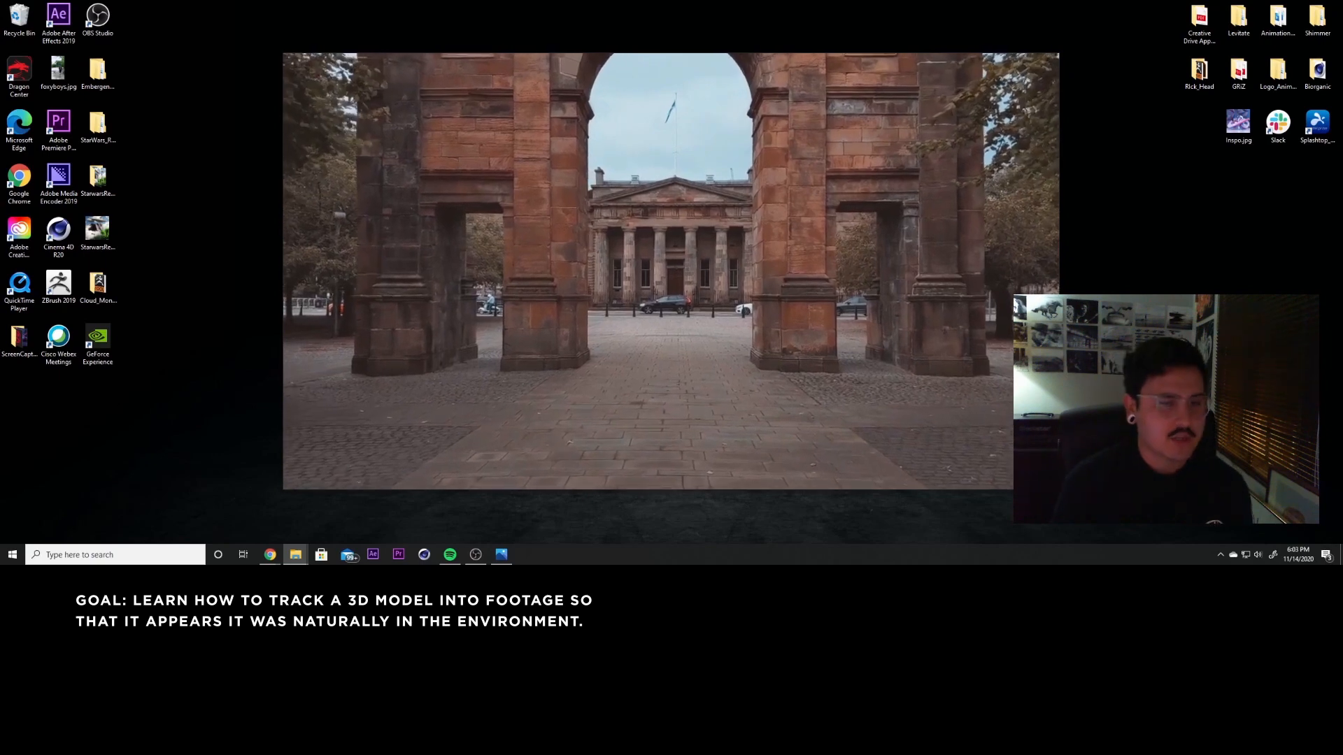
mouse_move(433, 363)
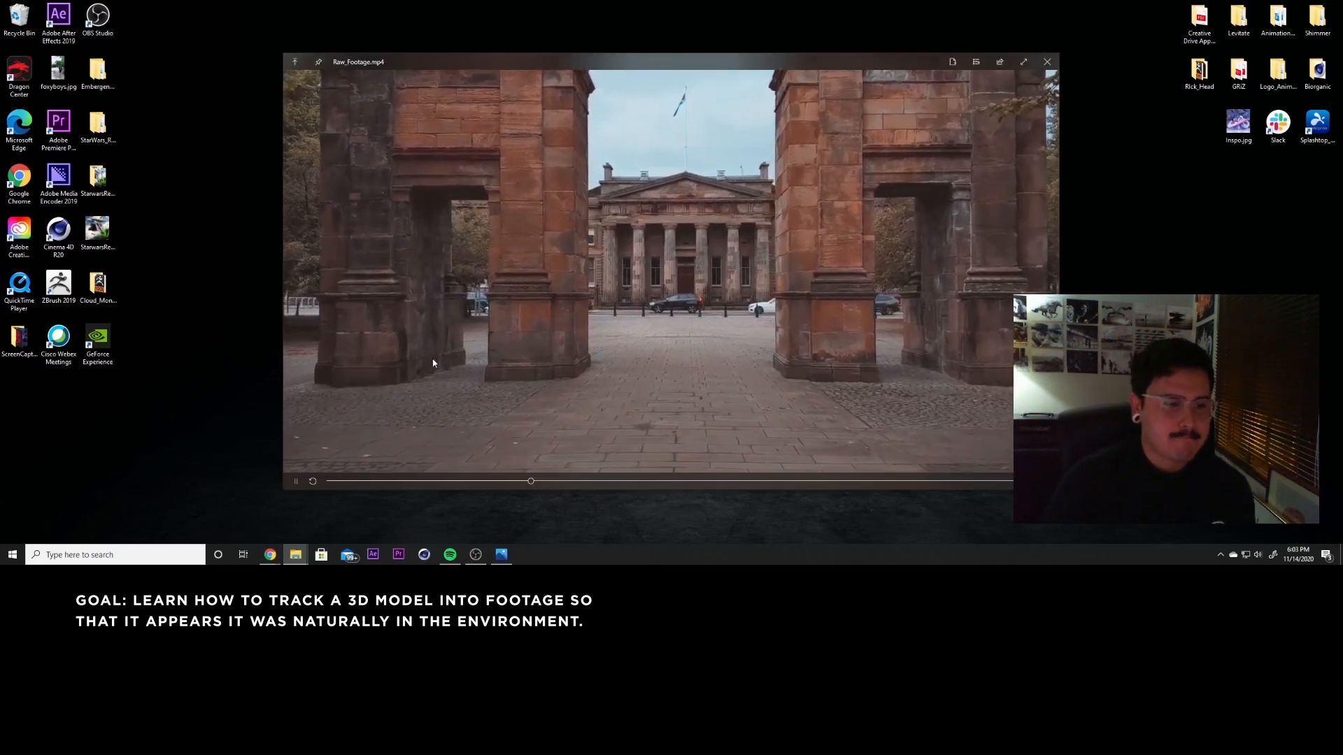
key(space)
Preview Tracked_Footage.mov and play Raw_Footage.mp4 again for comparison.
click(627, 223)
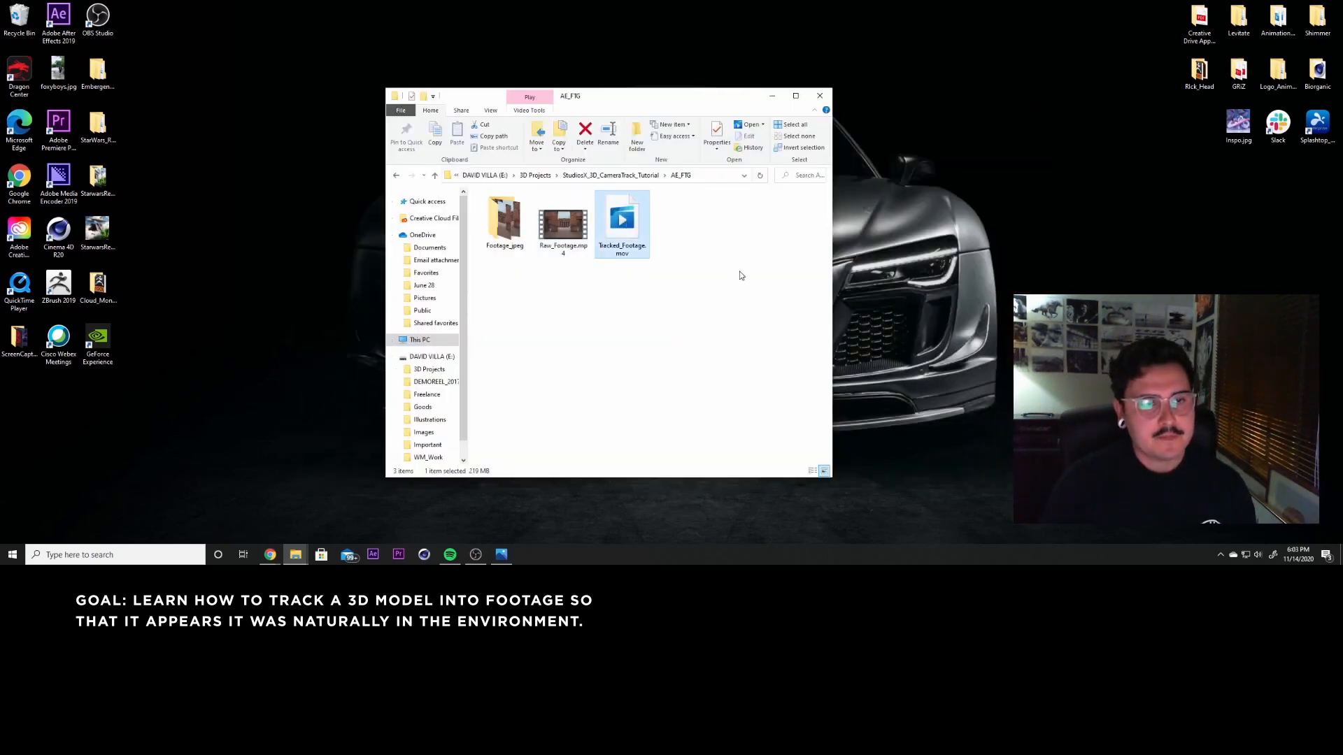
key(space)
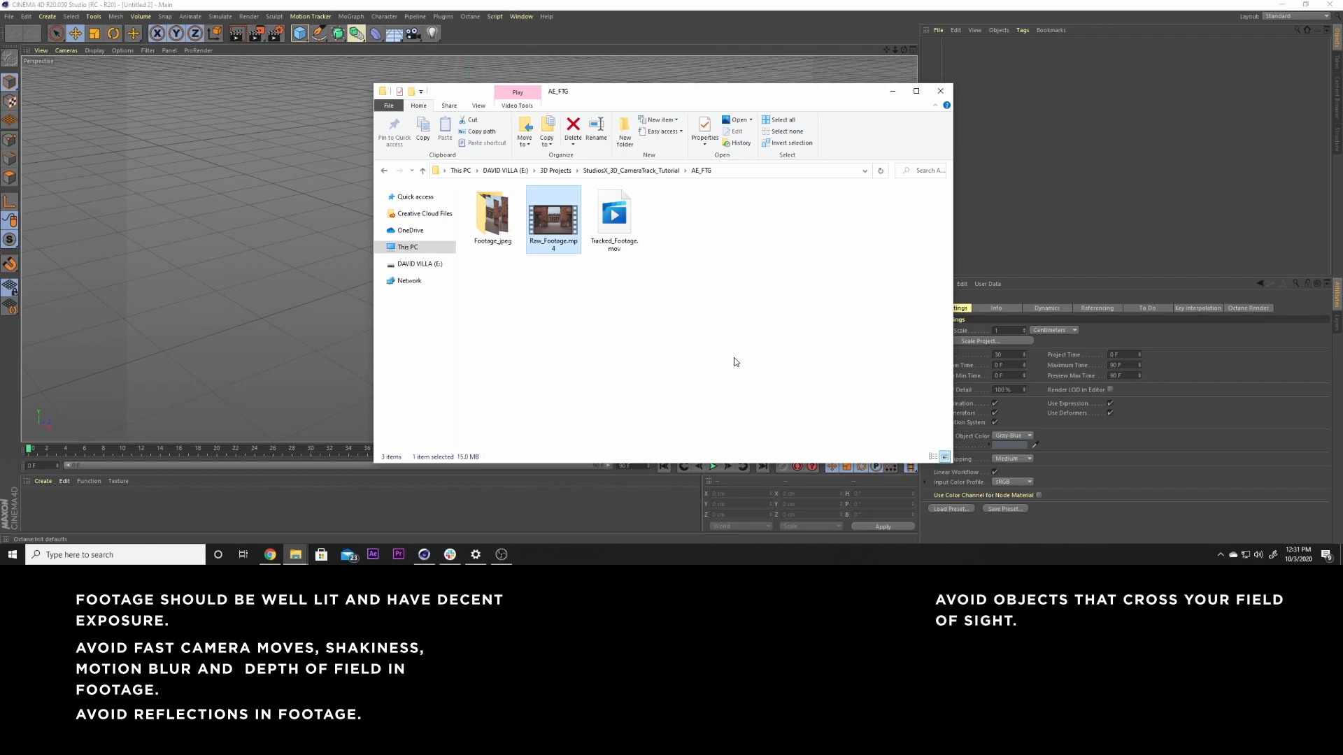
double_click(569, 226)
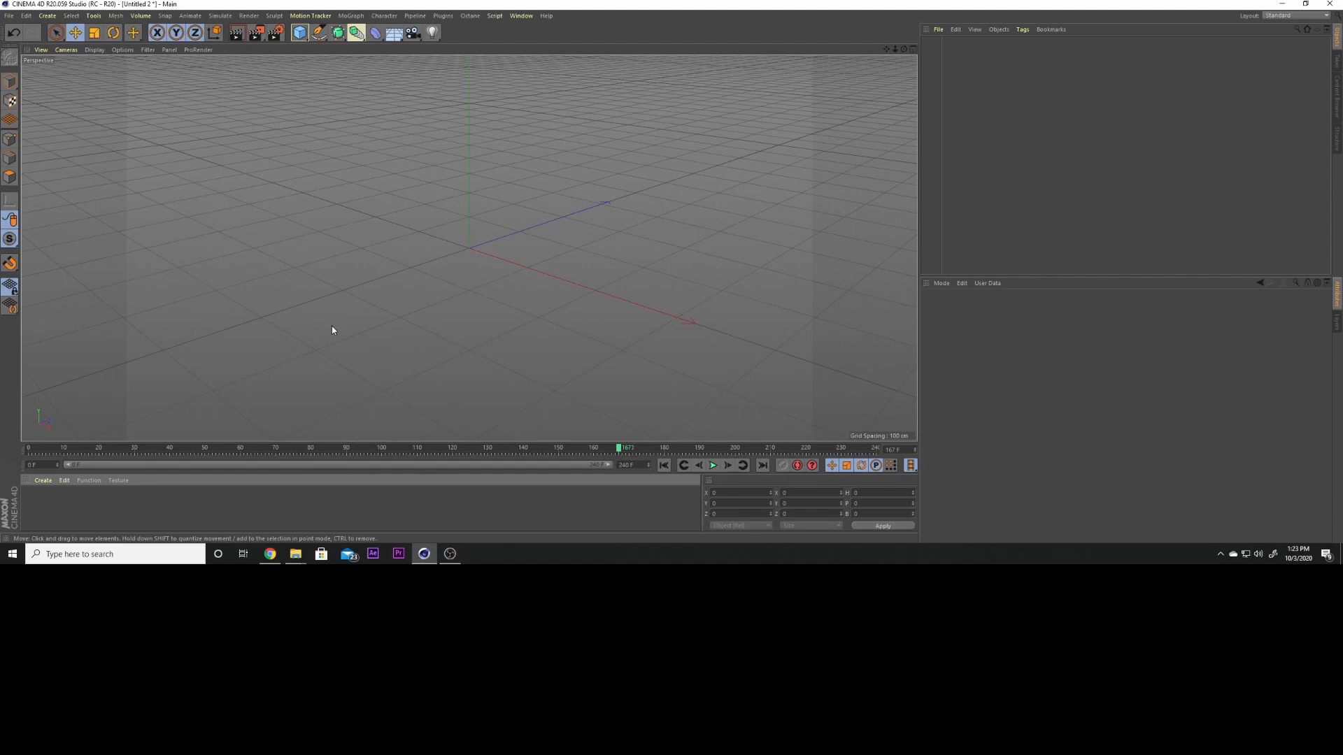
Switch Cinema 4D to the Motion Tracker layout and add a Motion Tracker object to the scene.
click(1281, 17)
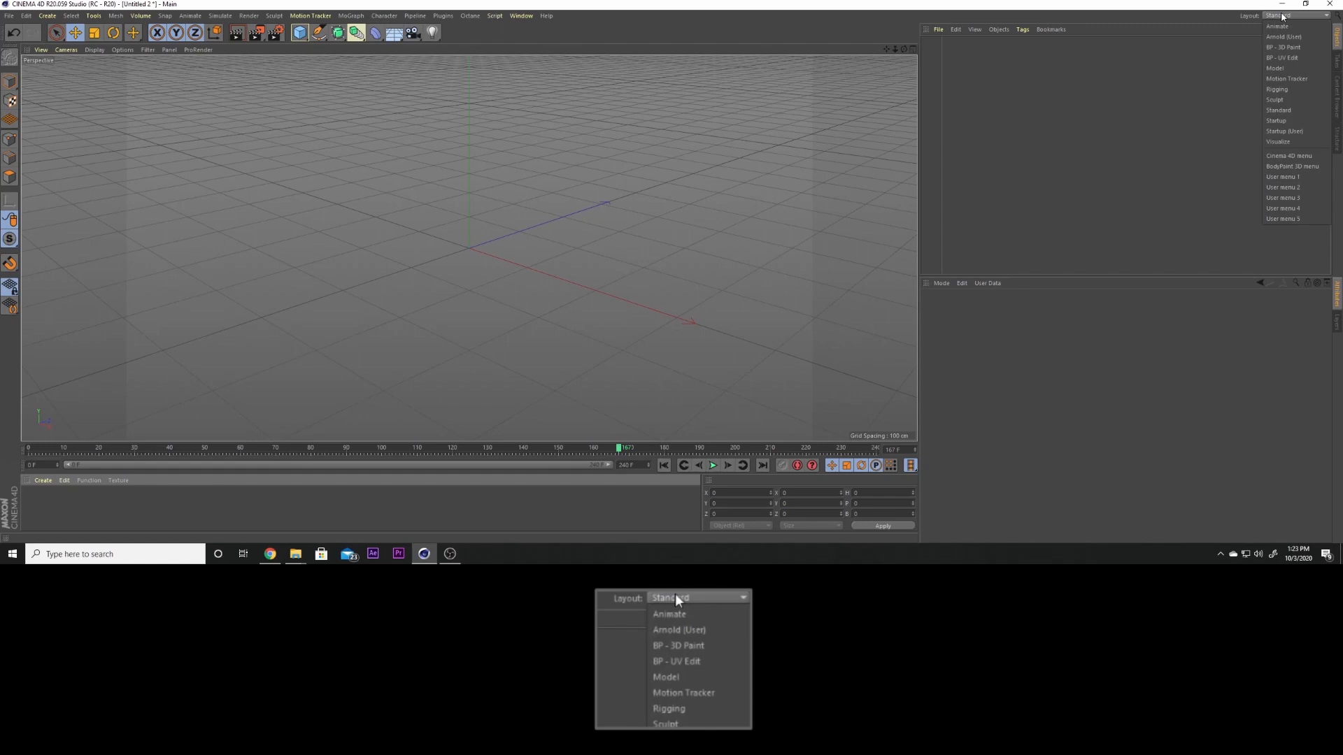
click(1294, 79)
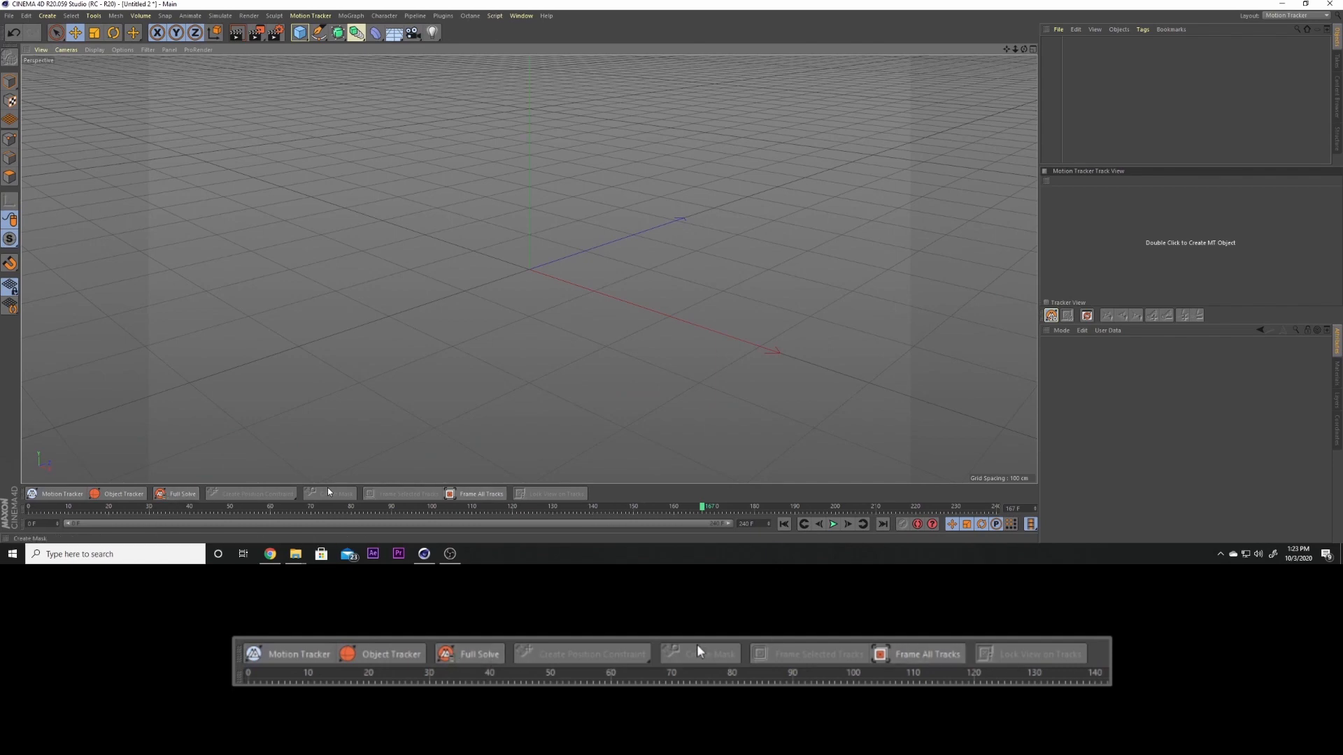
click(46, 494)
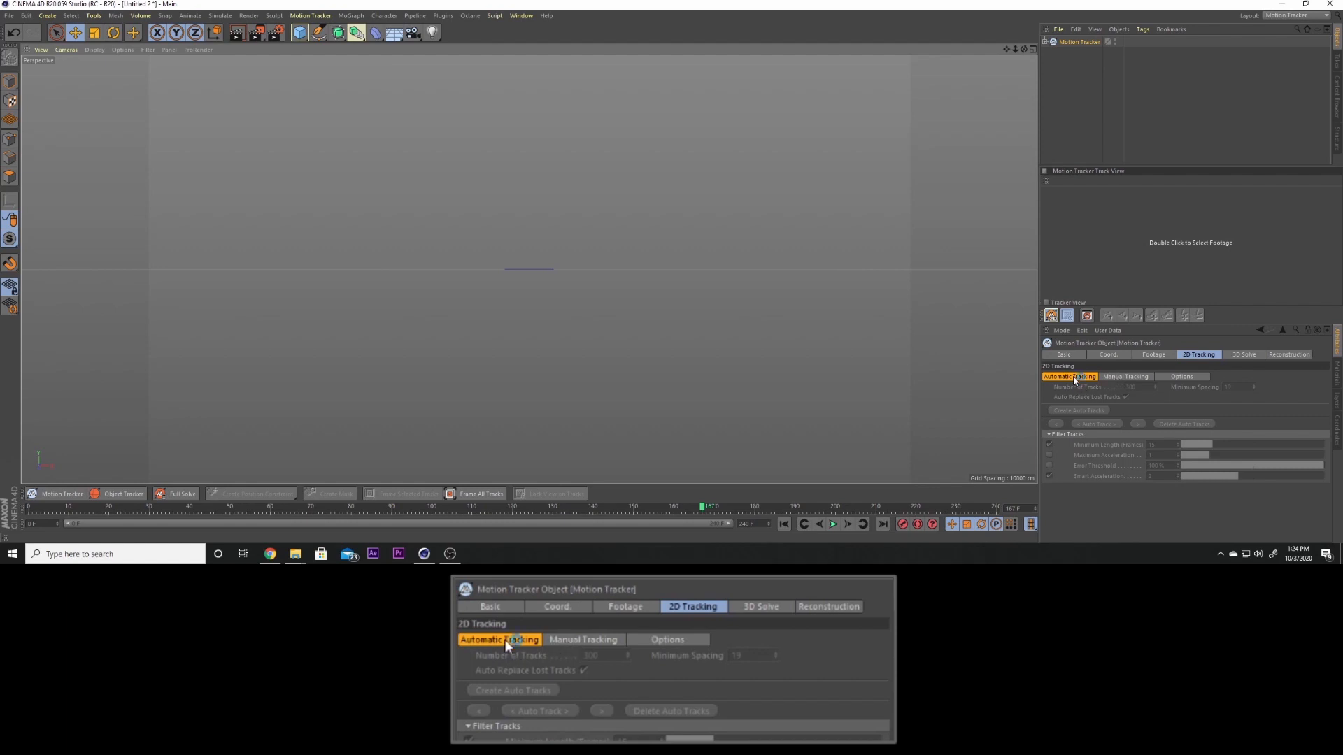
Load Footage000.jpg from the Footage_jpeg folder as the Motion Tracker's footage sequence.
click(1153, 354)
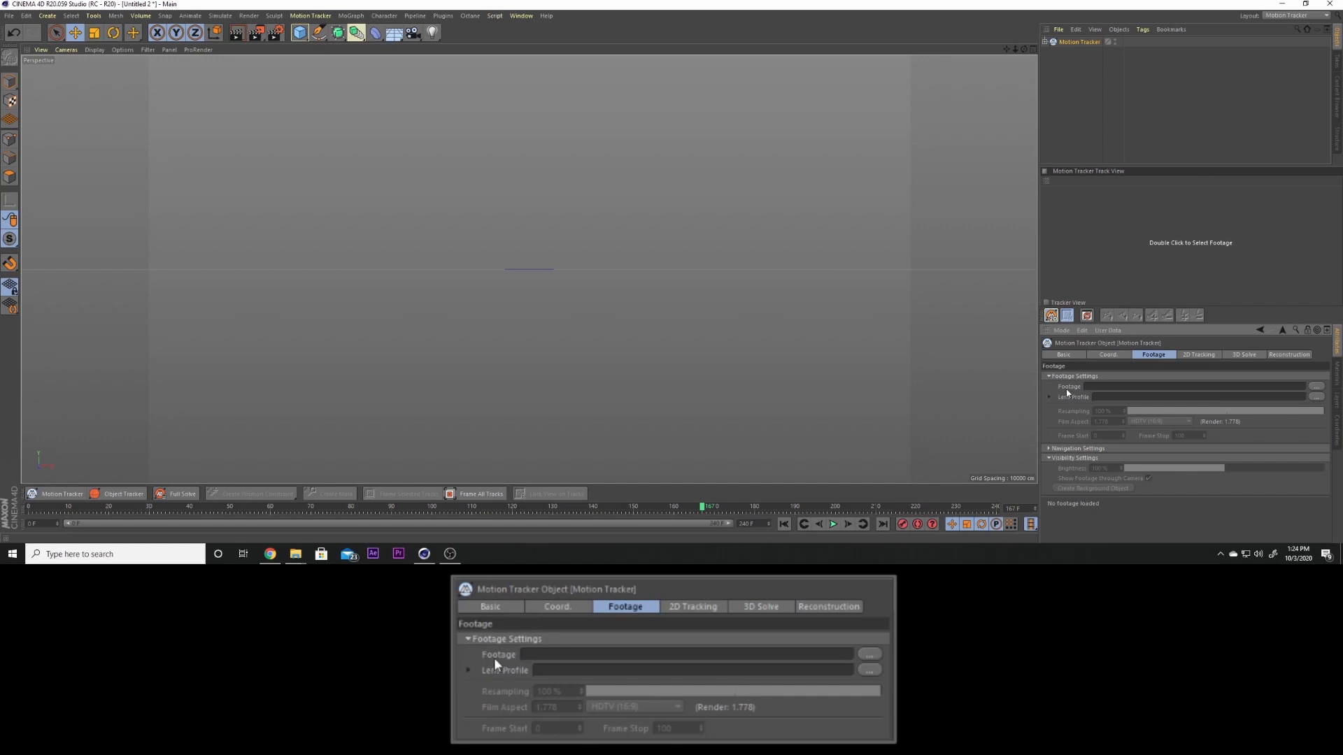
click(1316, 389)
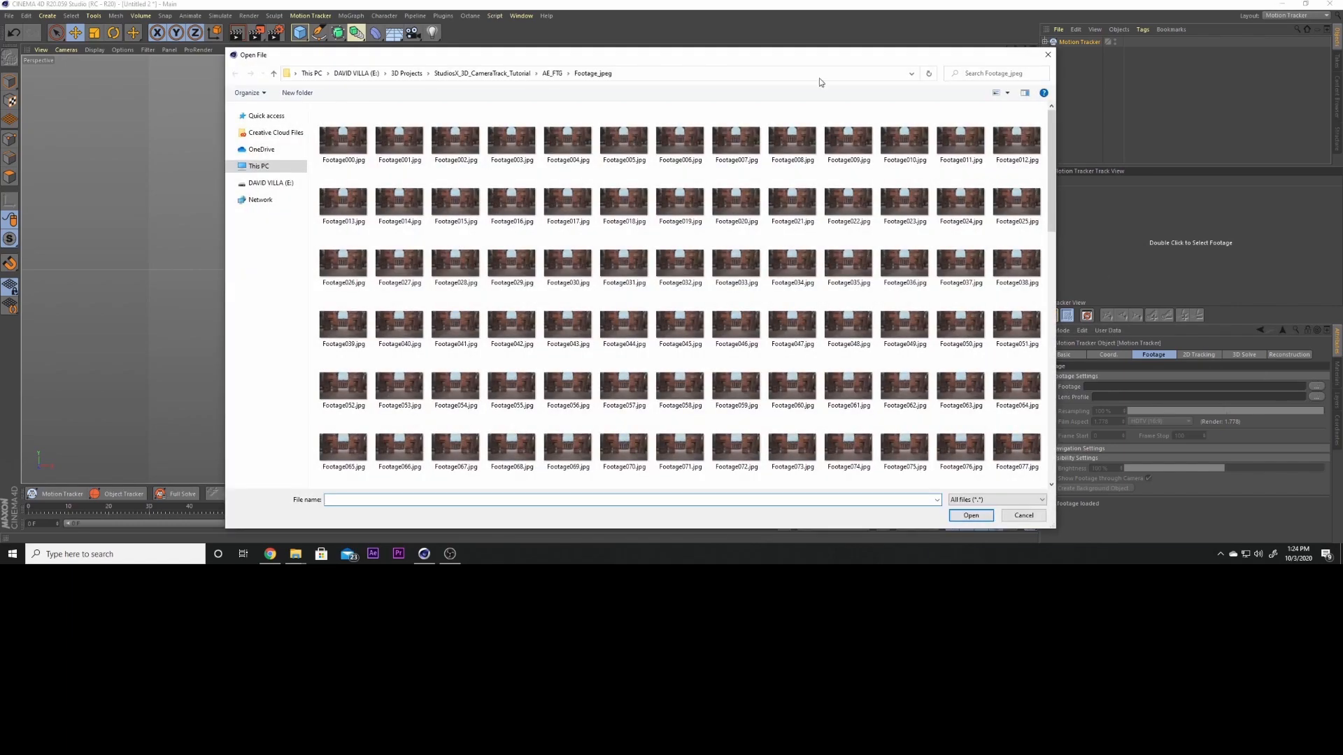
click(350, 143)
click(973, 517)
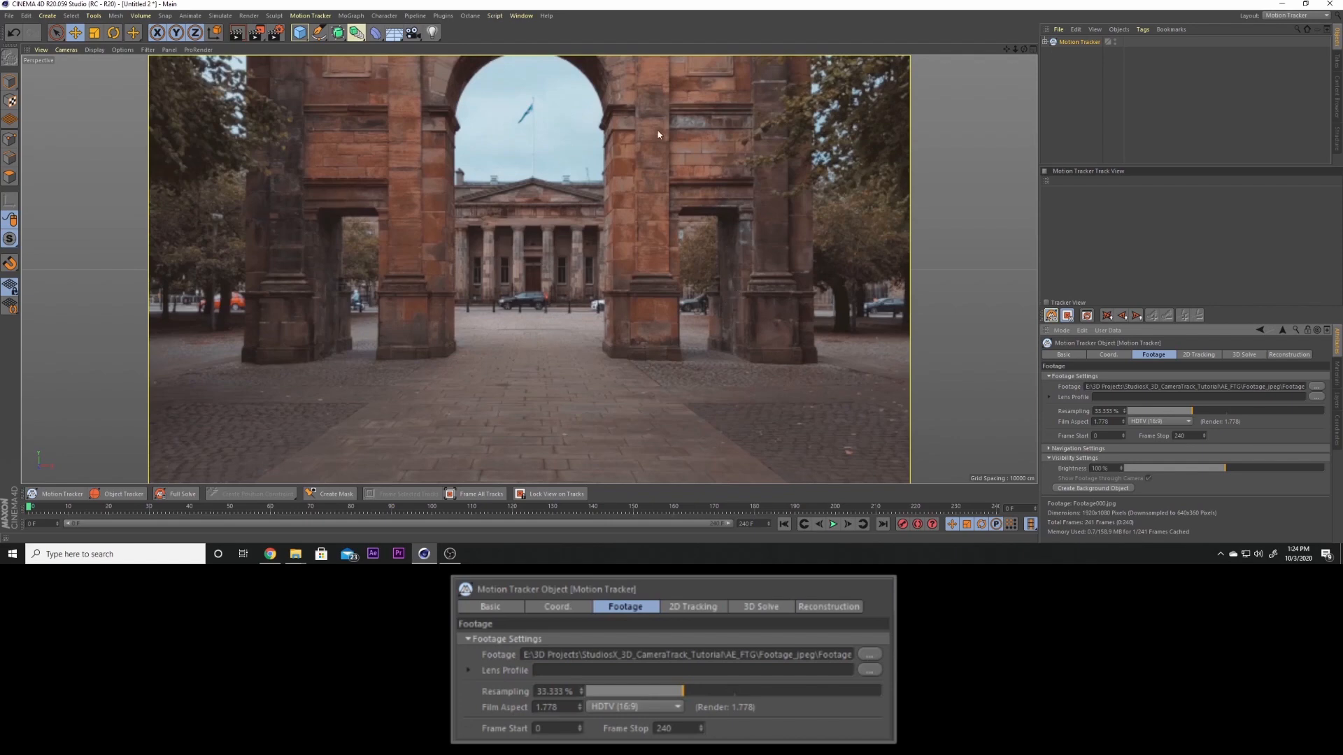
Raise the tracker footage's resampling to 100% and look over its navigation settings.
click(1193, 412)
drag(1193, 412, 1325, 414)
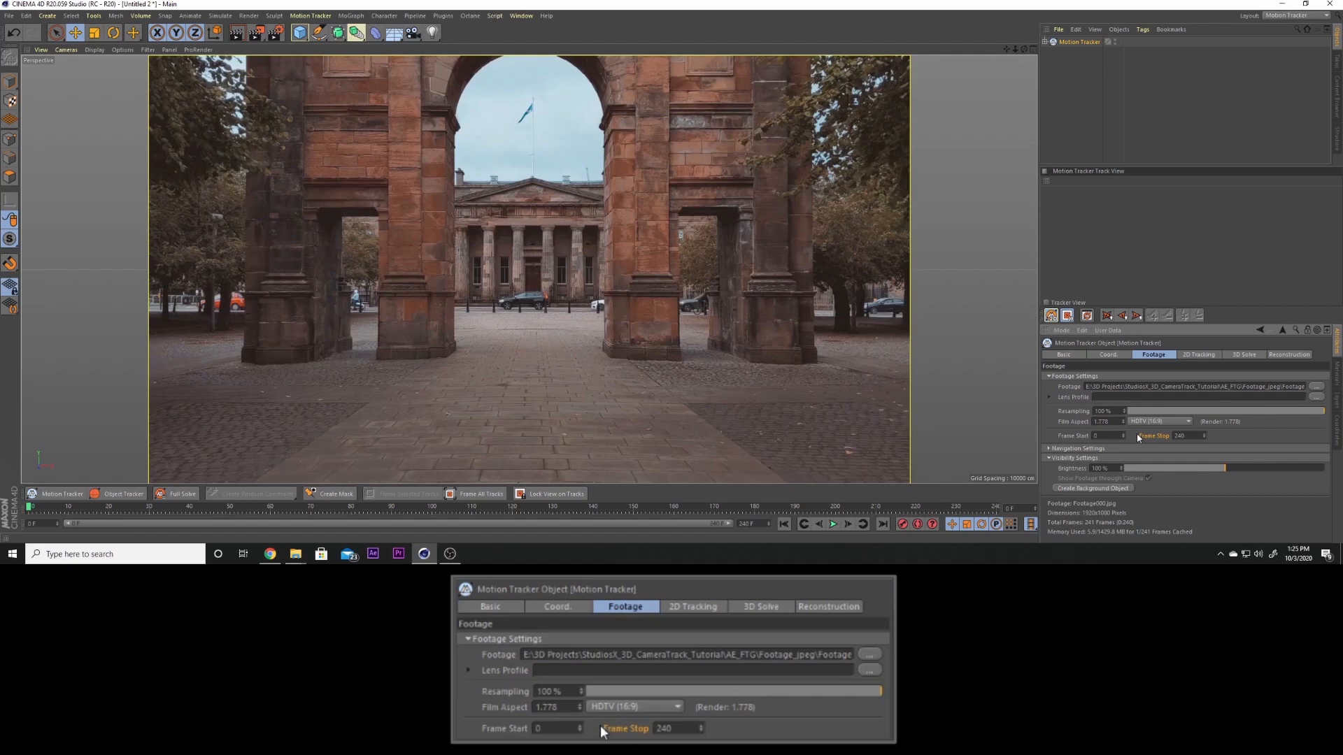
click(1049, 449)
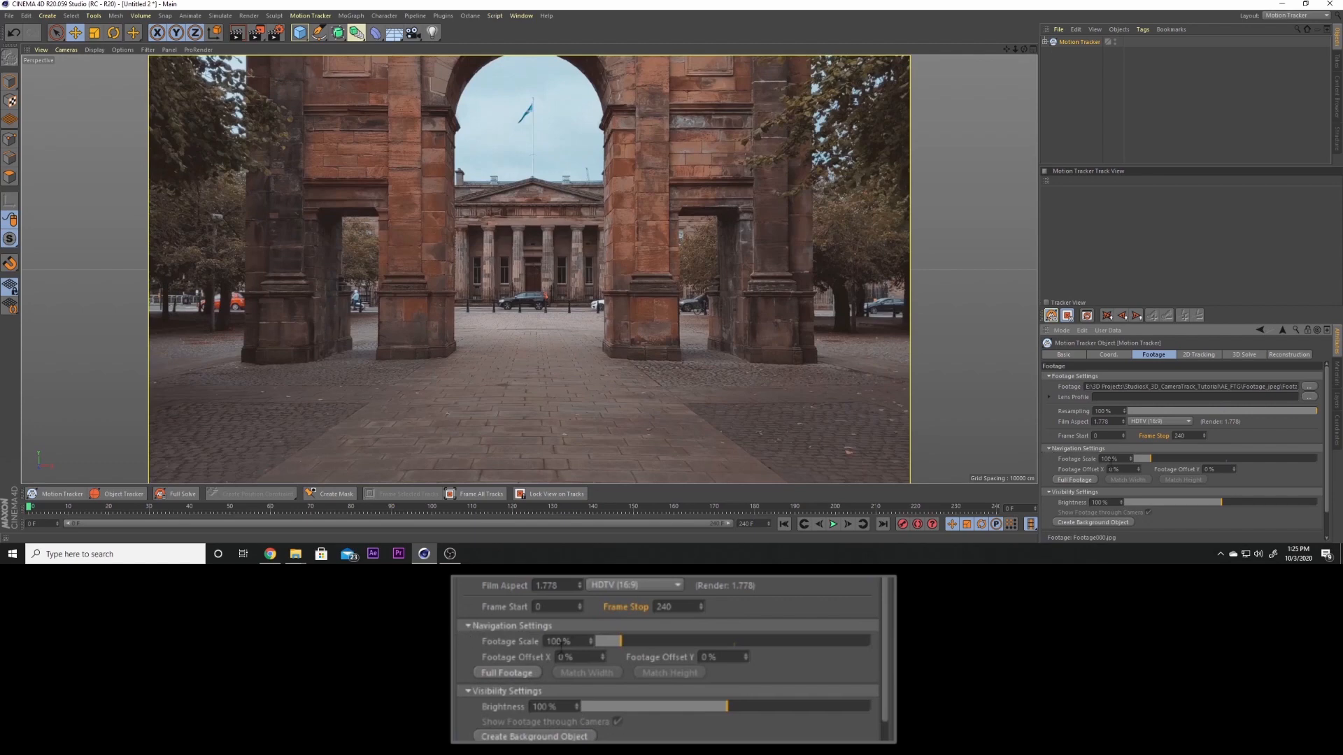
click(1049, 450)
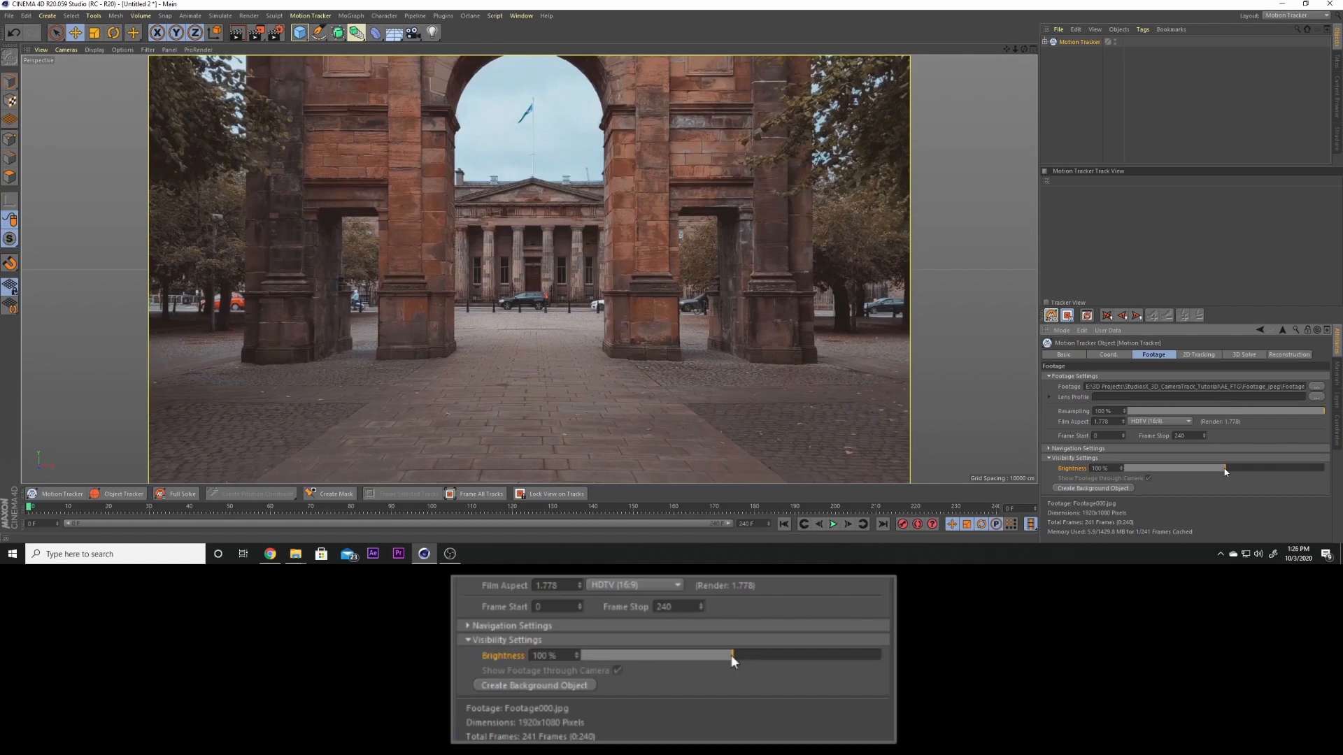
Try out the tracker footage's brightness and restore it to 100%.
mouse_move(1225, 471)
mouse_down()
mouse_move(1174, 473)
mouse_move(1311, 473)
mouse_move(1227, 474)
mouse_up()
drag(1110, 468, 1023, 471)
text(100)
key(Return)
Create a background object from the tracker footage and select it.
click(1078, 488)
click(1080, 56)
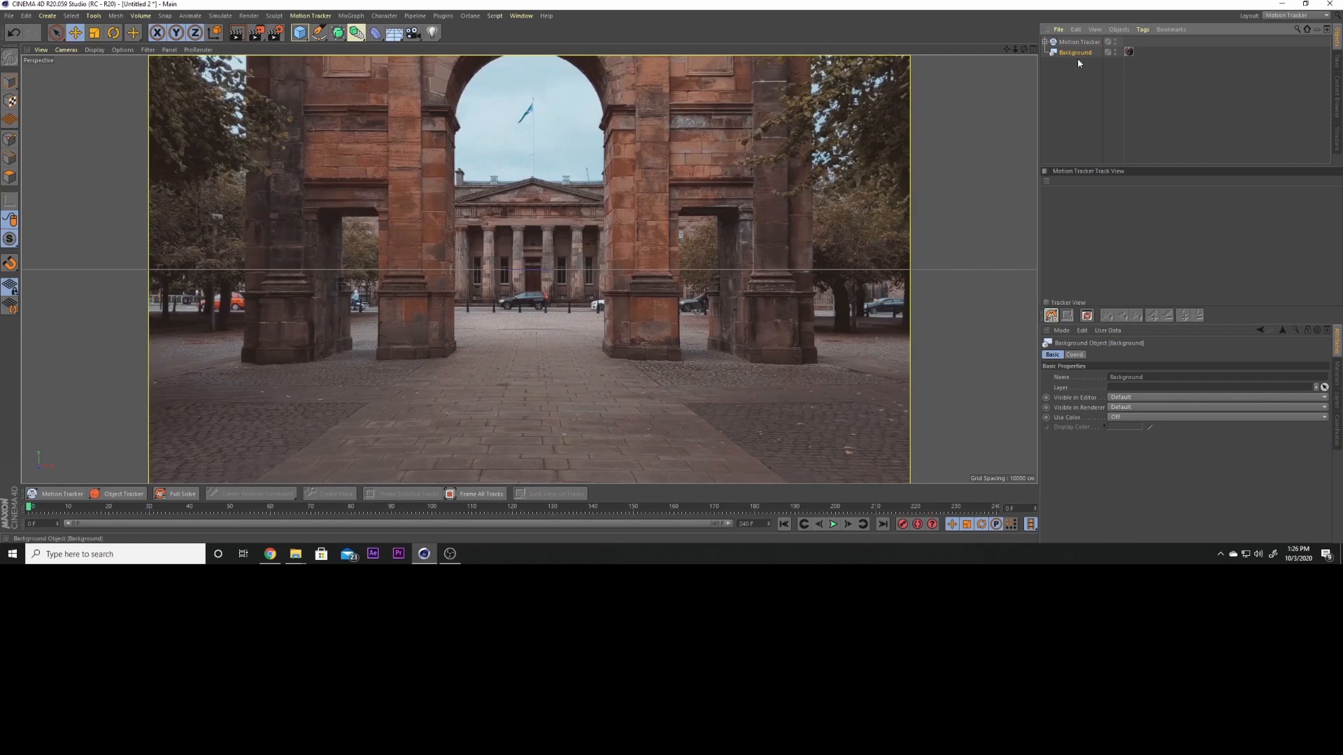
Calculate the movie frame values in the background texture's animation settings, and hide the background object.
click(1129, 53)
double_click(1128, 52)
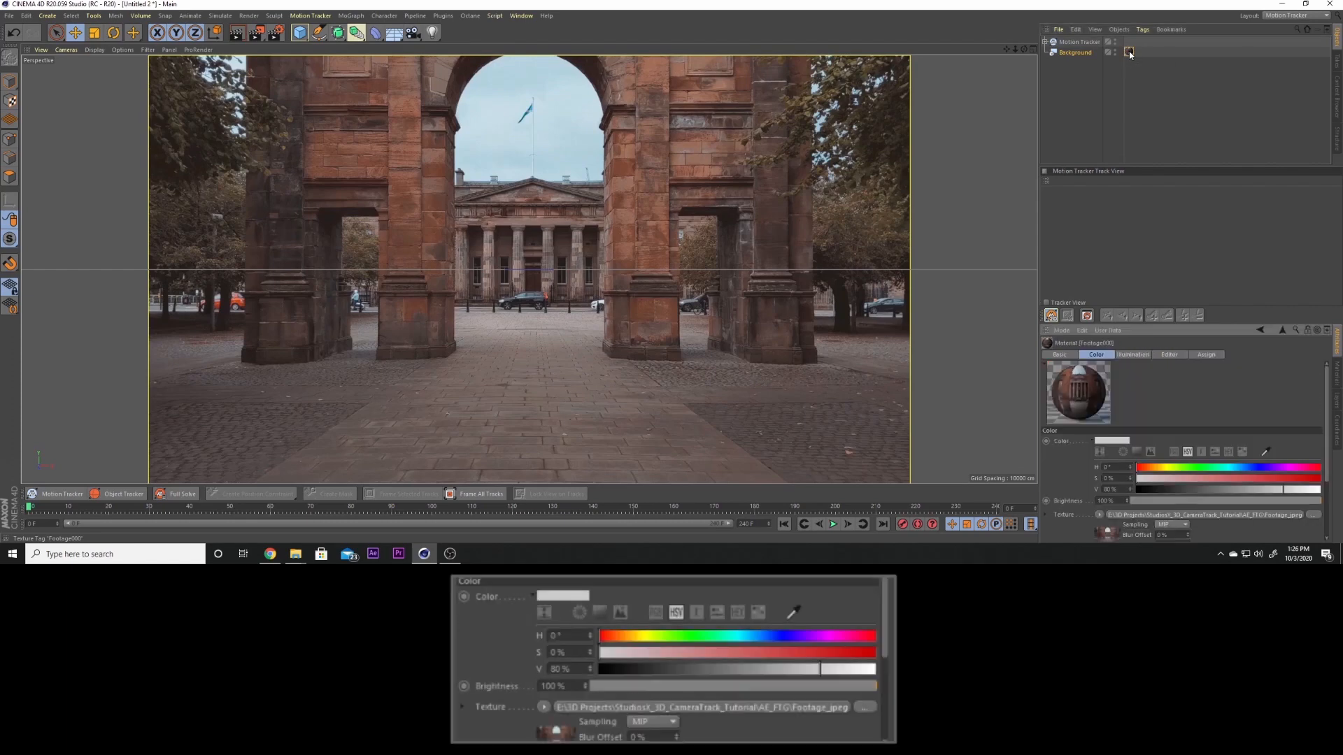
click(1107, 532)
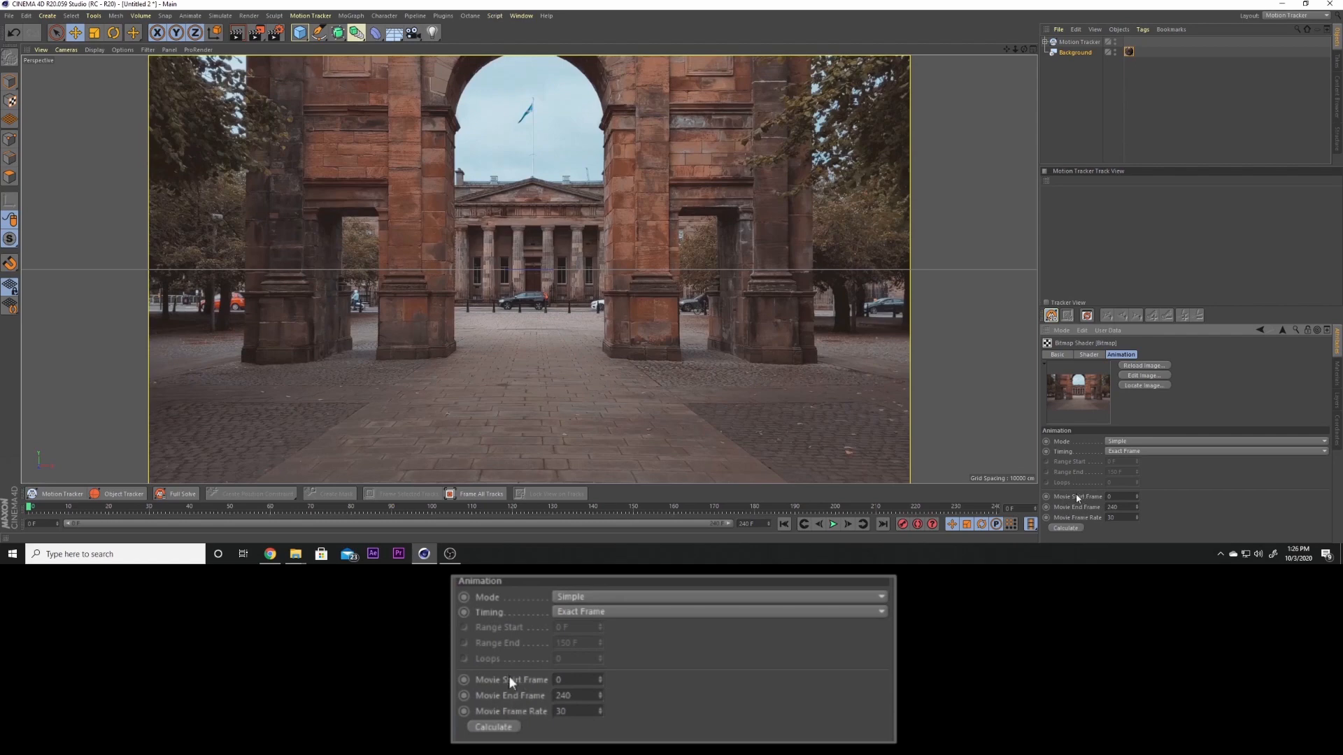
drag(1124, 507, 1097, 512)
click(1070, 527)
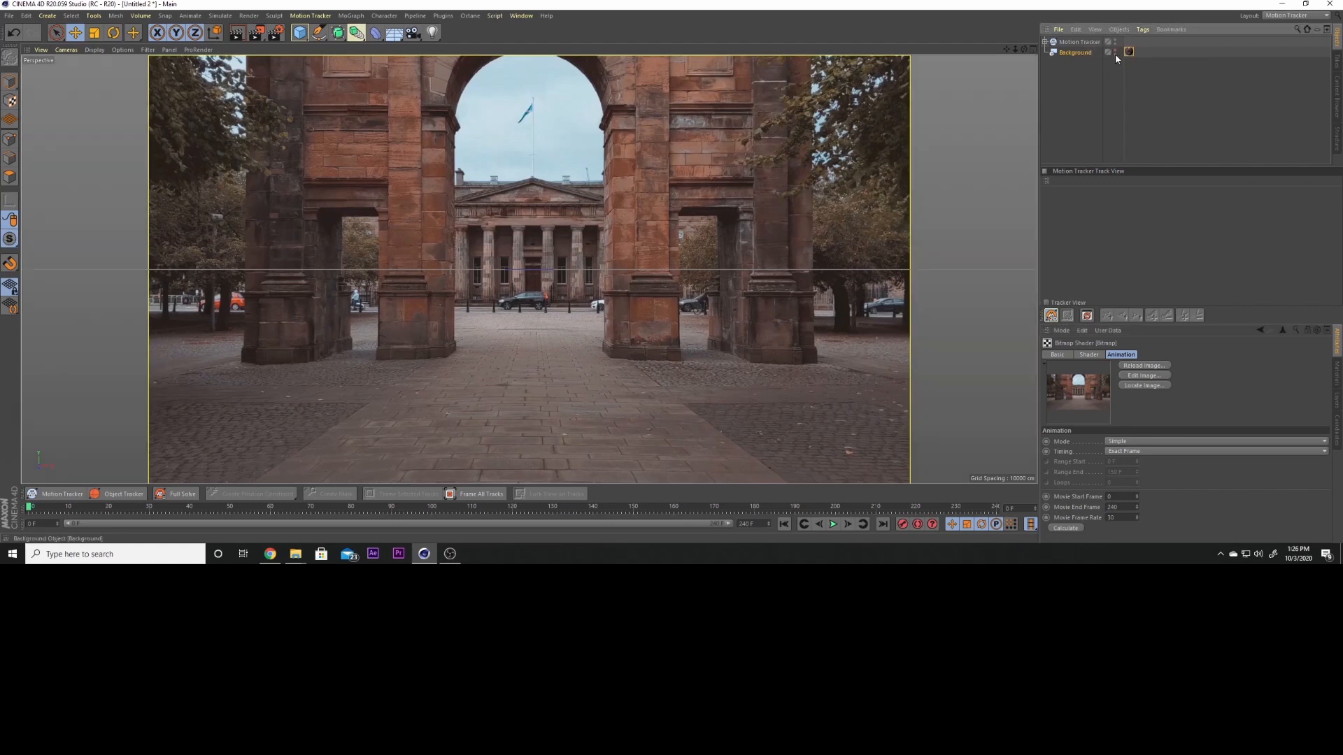
Set the Motion Tracker's number of automatic 2D tracks to 1000.
click(1077, 42)
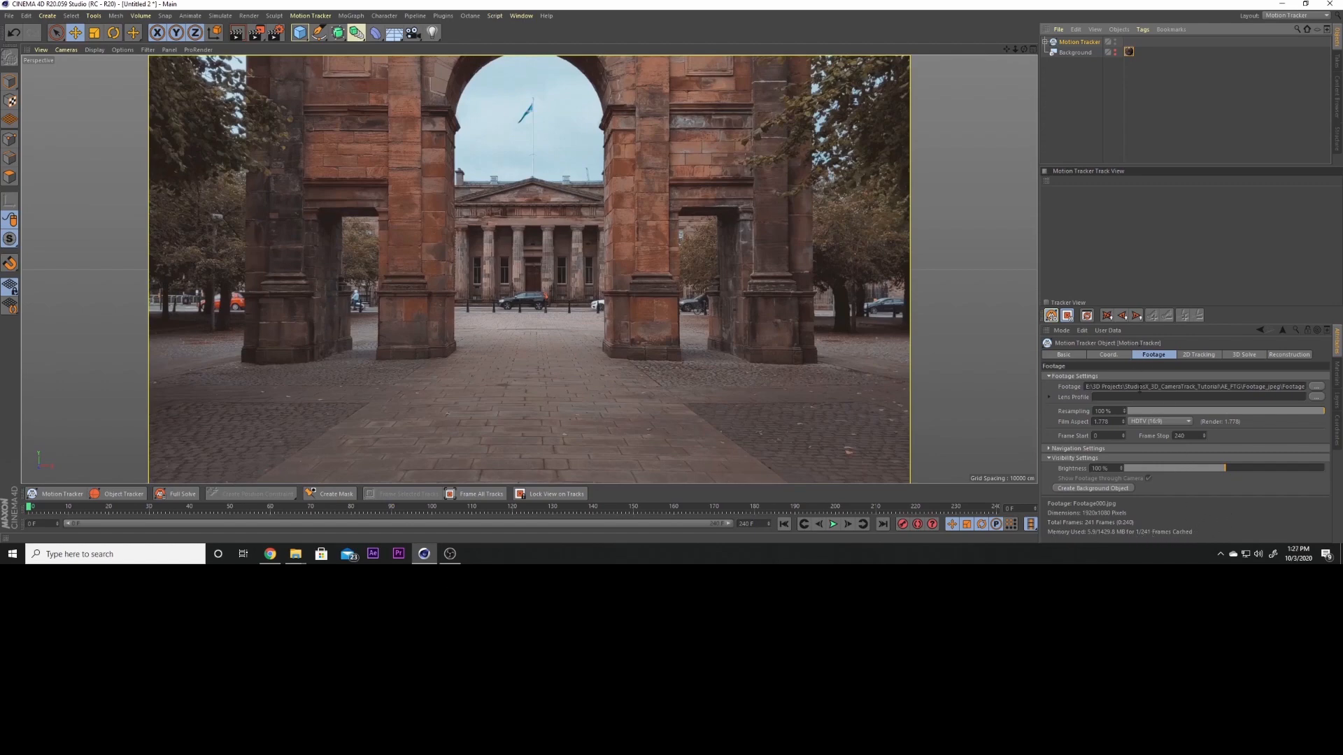
click(1198, 355)
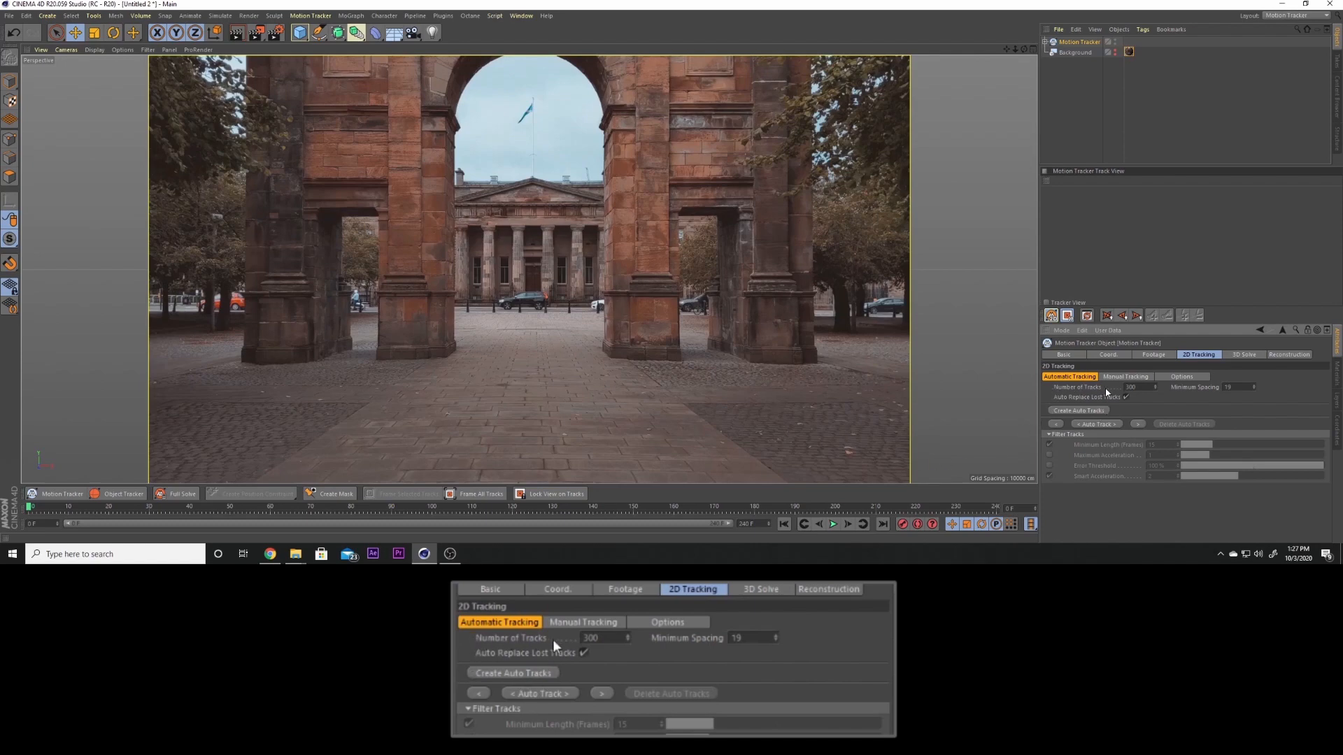
double_click(1133, 386)
text(1000)
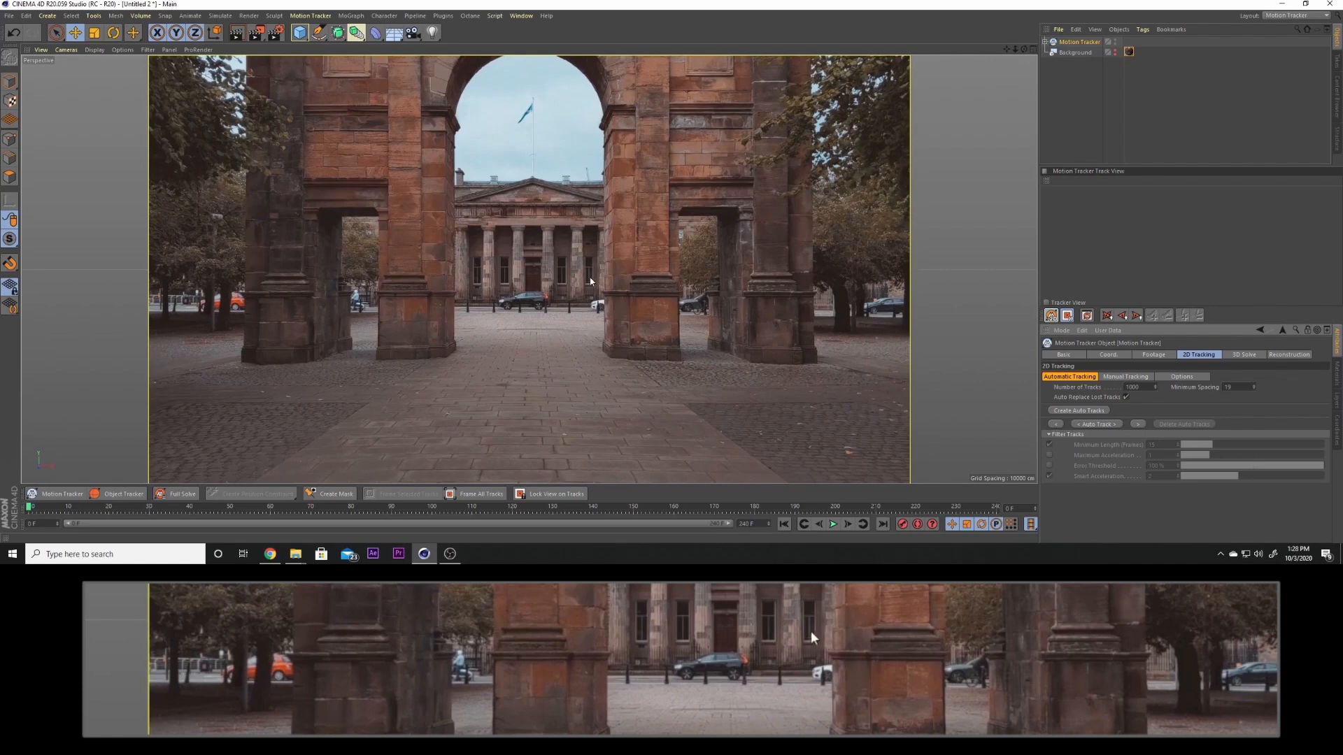
Draw a four-point tracking mask across the full width of the footage, around the street with the cars.
click(327, 496)
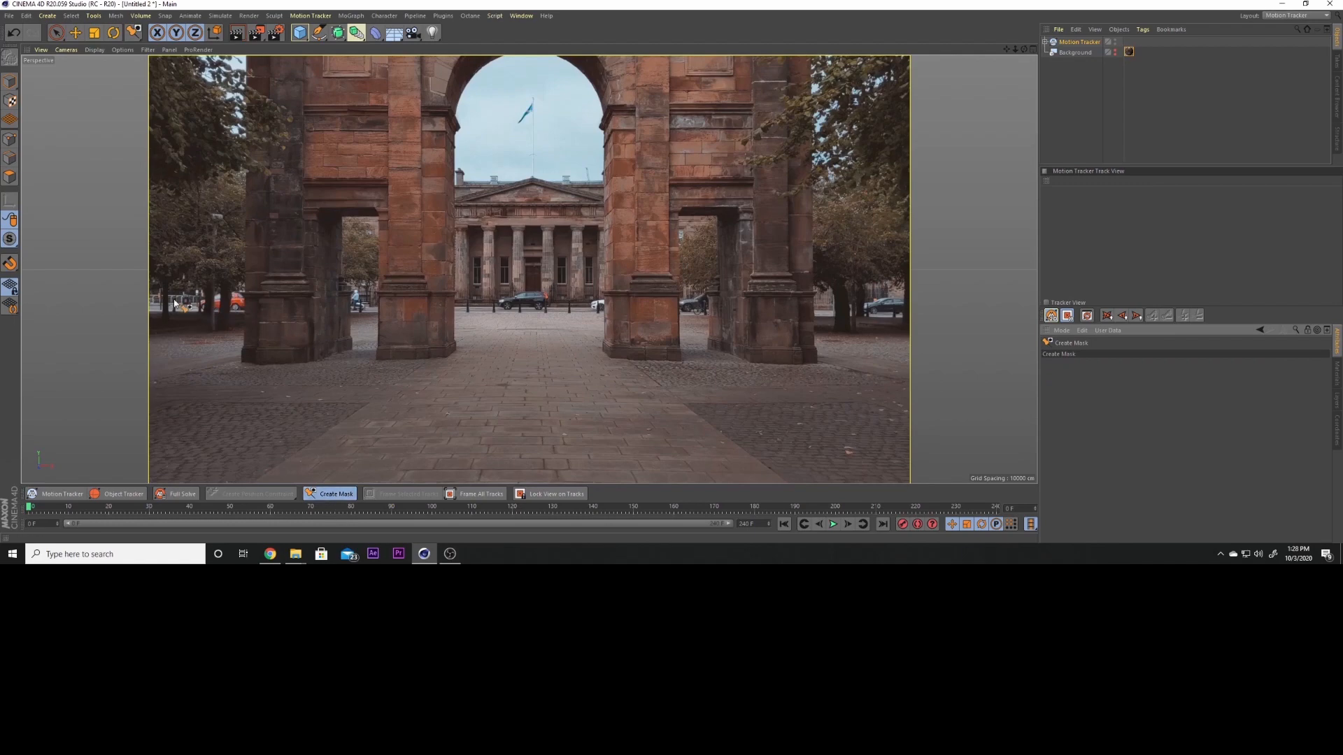
click(148, 278)
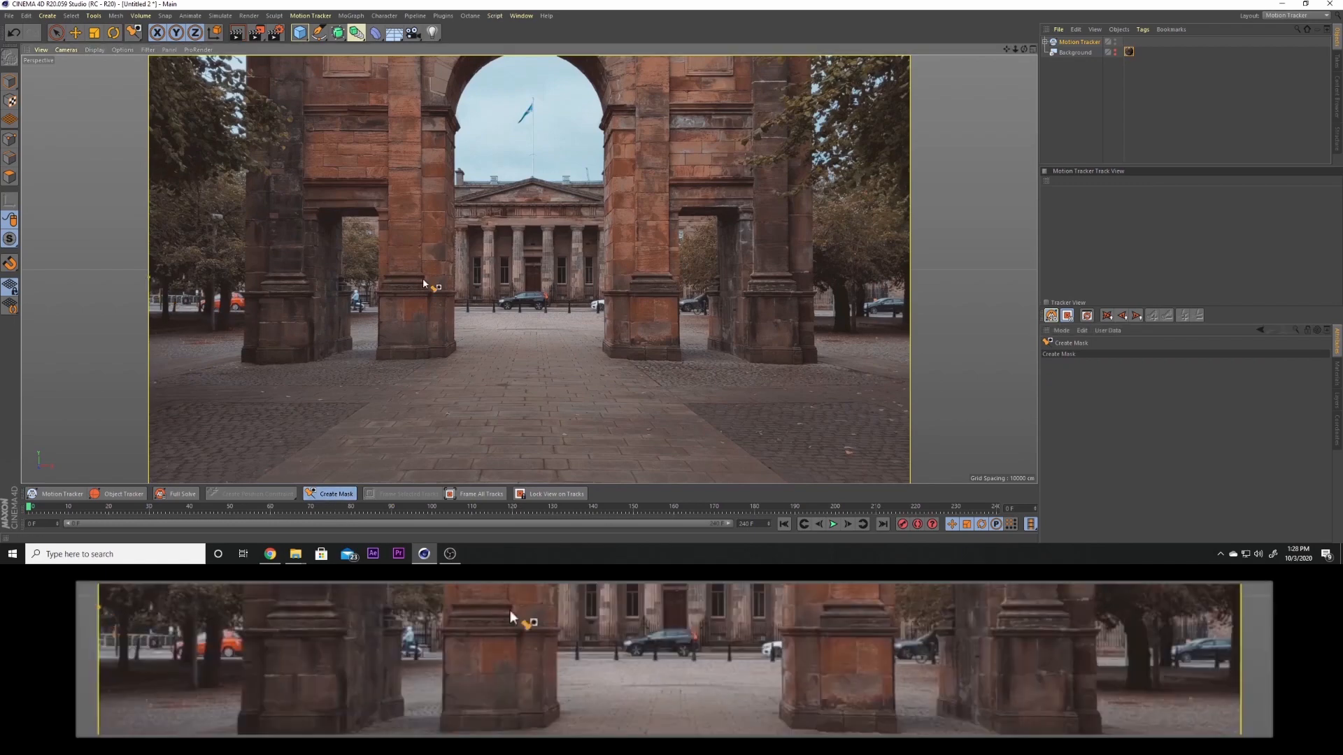
click(910, 287)
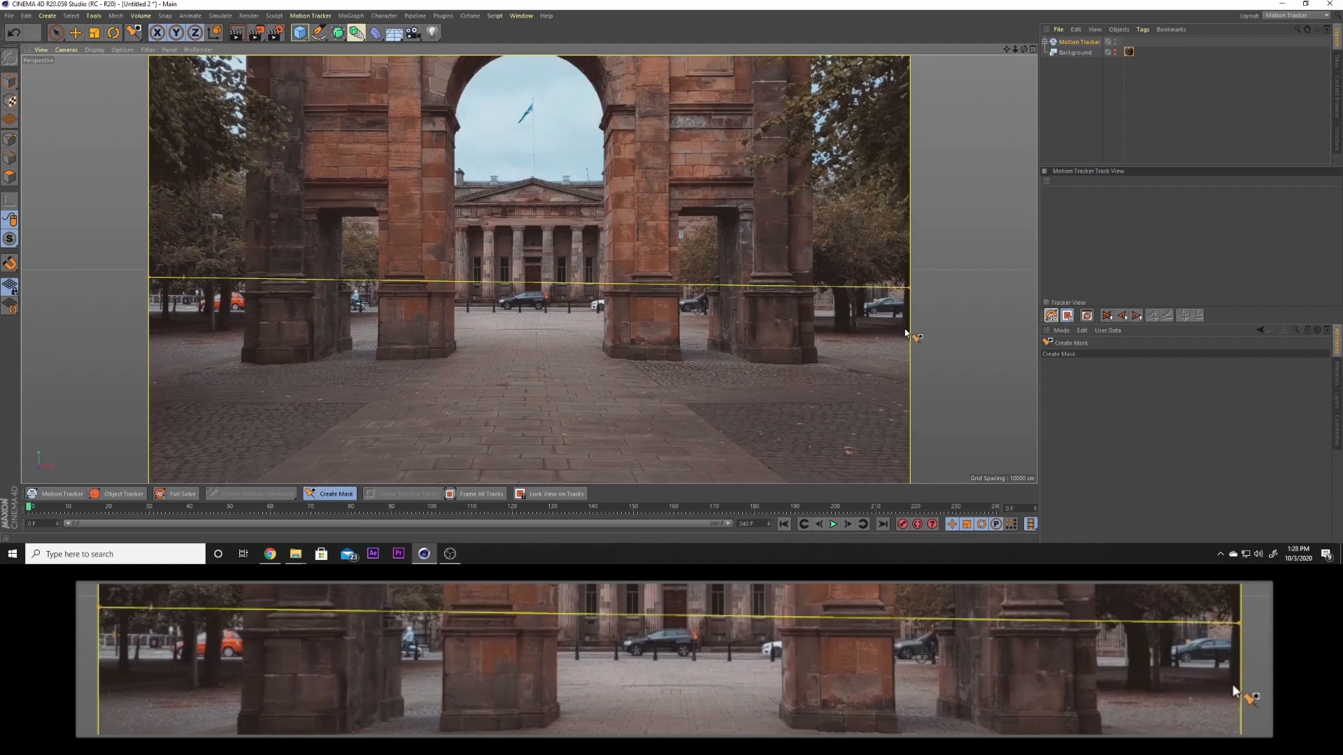
click(149, 325)
click(150, 281)
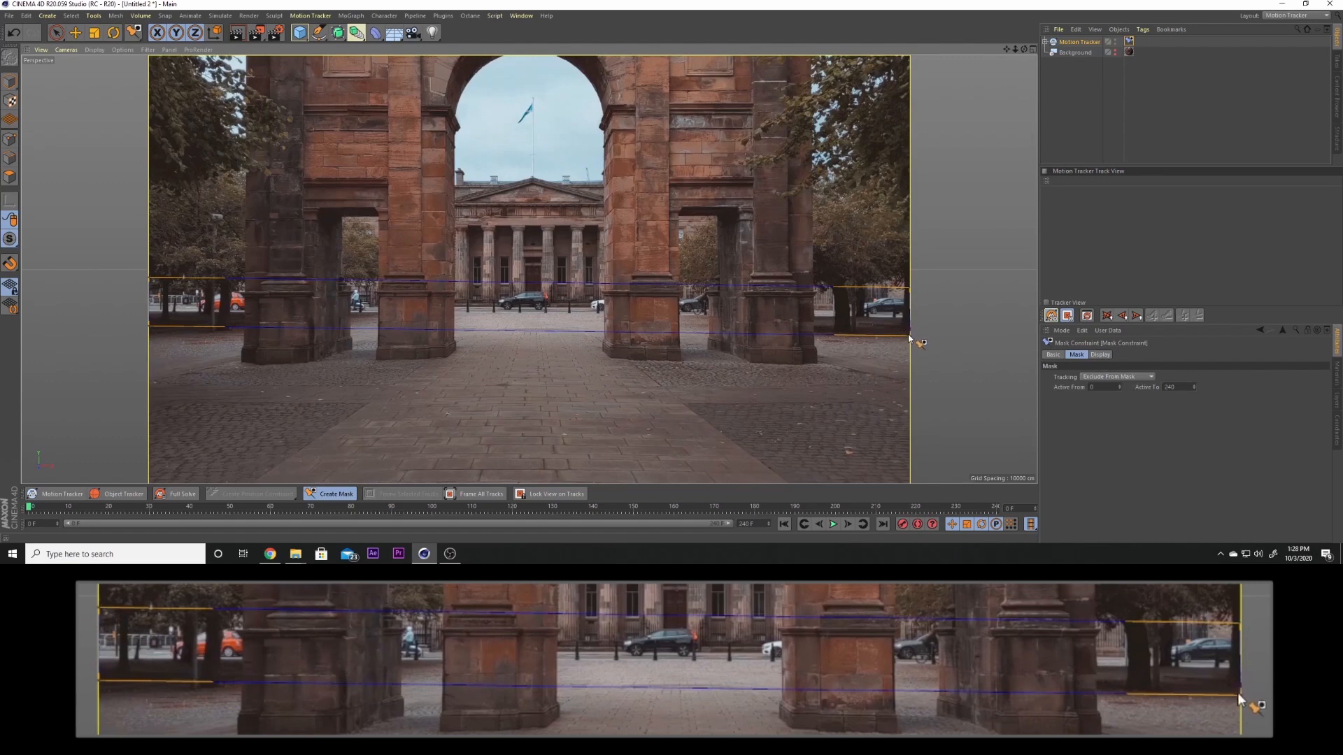
Level the mask's two lower corners with the Move tool at the first frame.
click(75, 33)
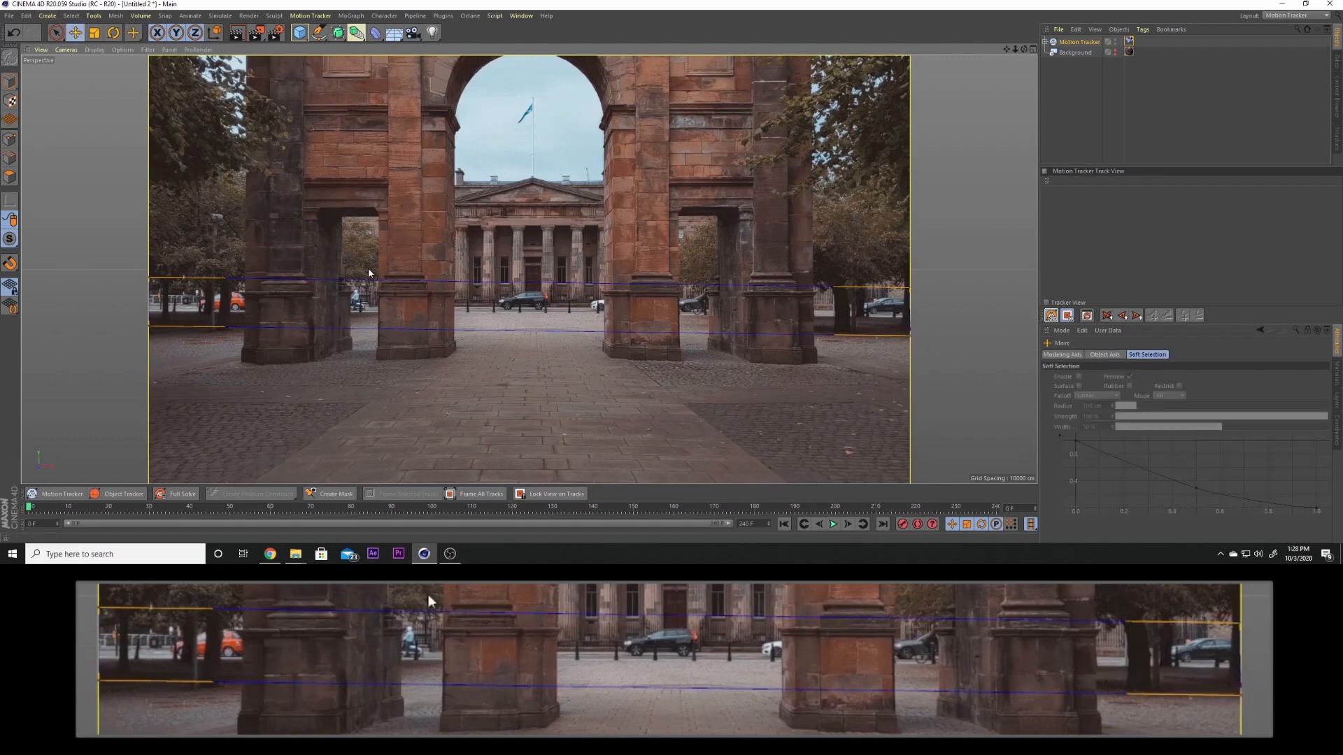
drag(908, 336, 909, 329)
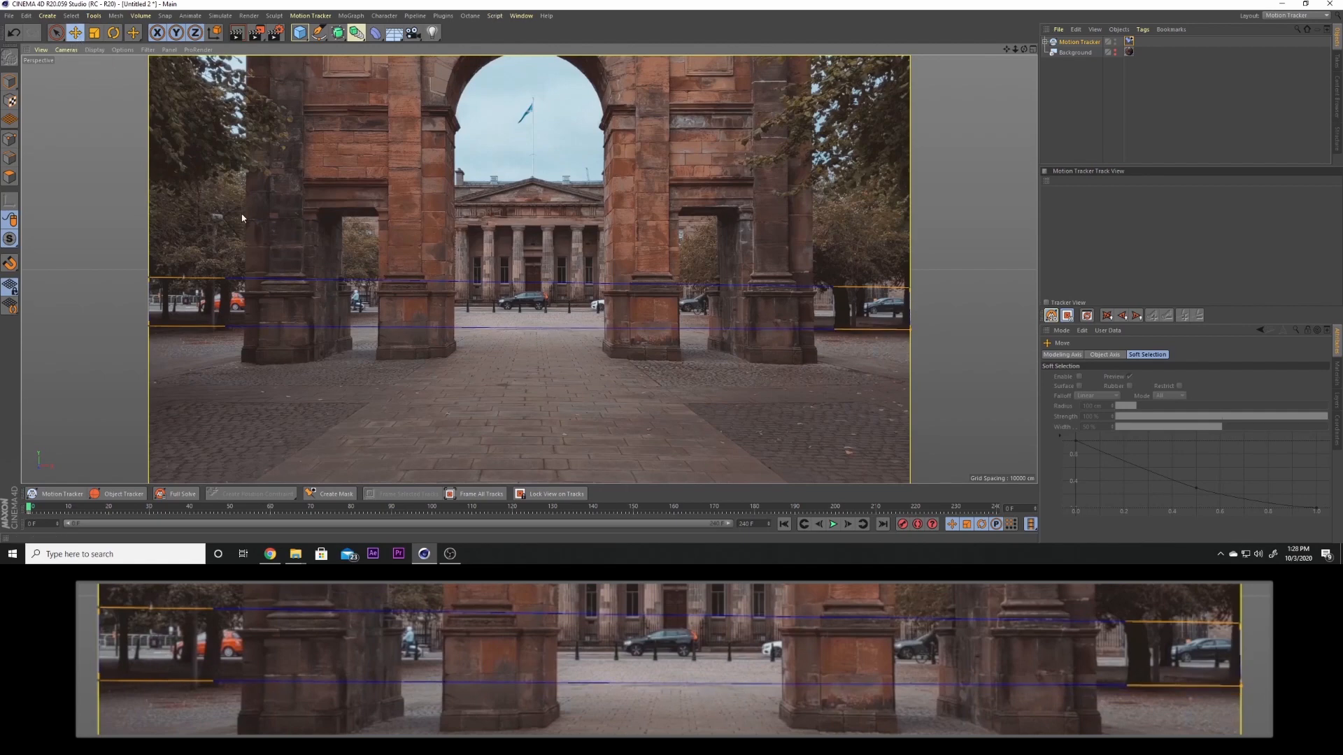
drag(149, 328, 149, 329)
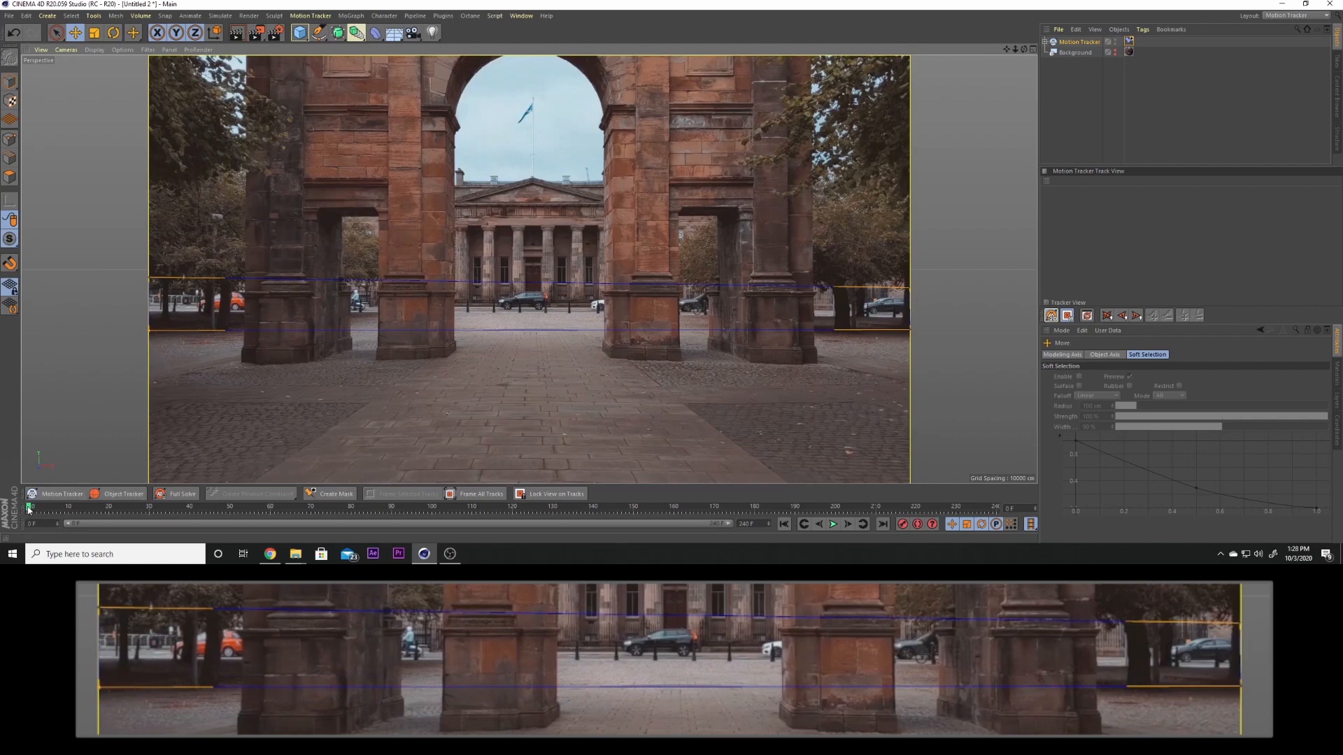
At frame 108, tighten the mask around the cars by raising its upper right corner and both lower corners.
drag(29, 510, 464, 518)
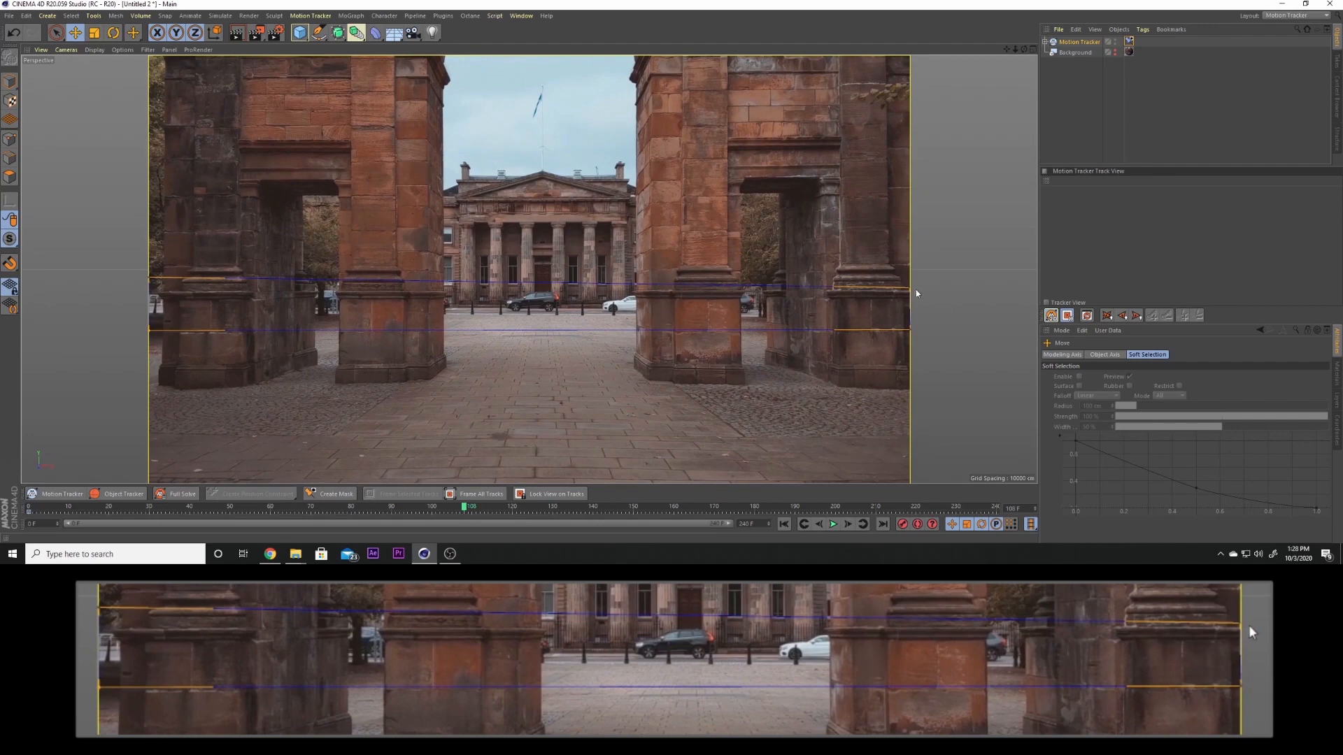
drag(910, 288, 909, 284)
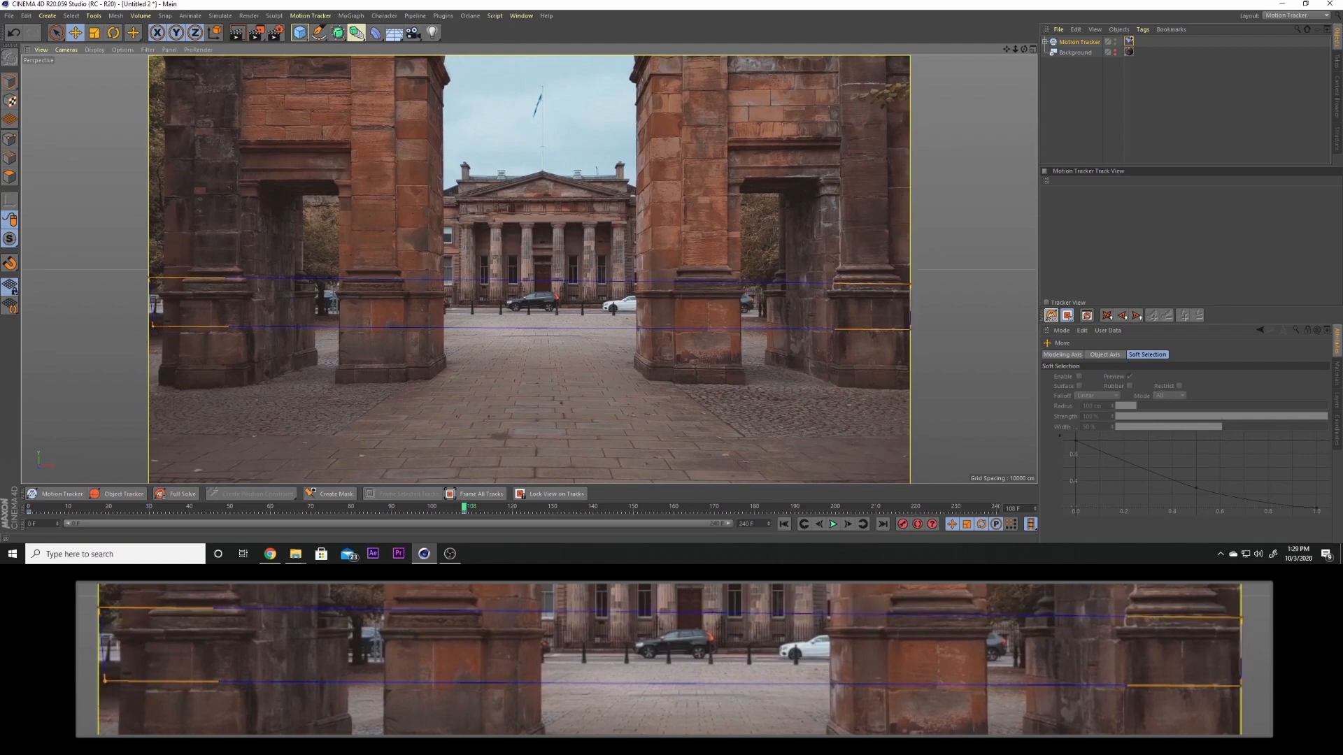
drag(153, 325, 148, 320)
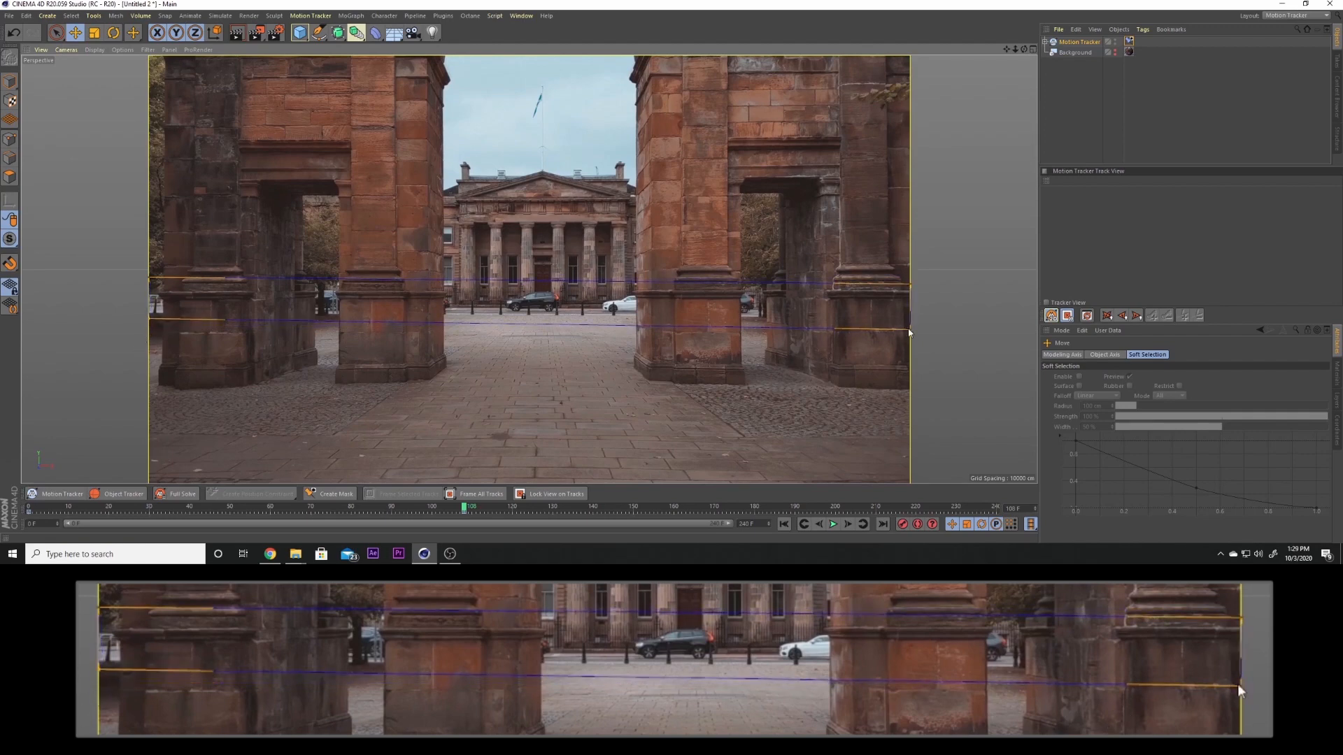
drag(911, 334, 910, 329)
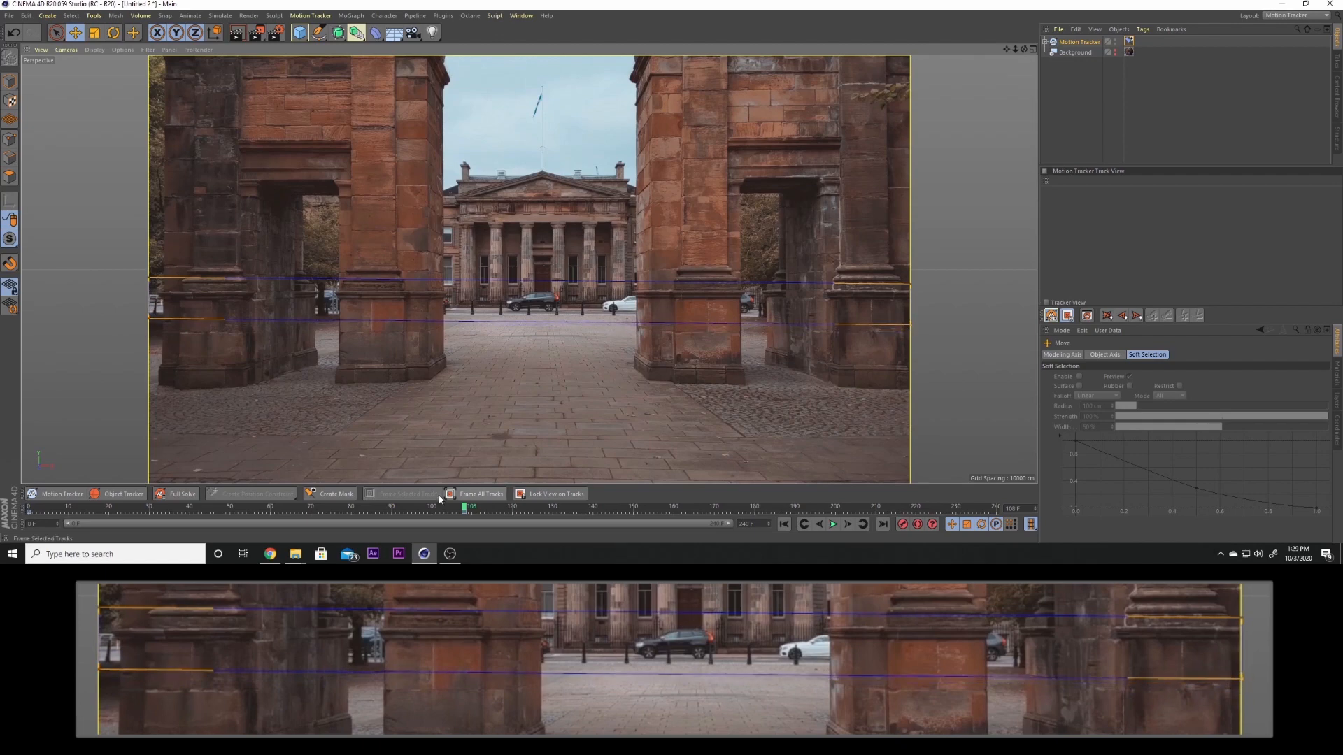
Raise the whole mask onto the cars at frame 150, fit it at frame 131, and check its coverage at frame 194.
drag(465, 508, 633, 511)
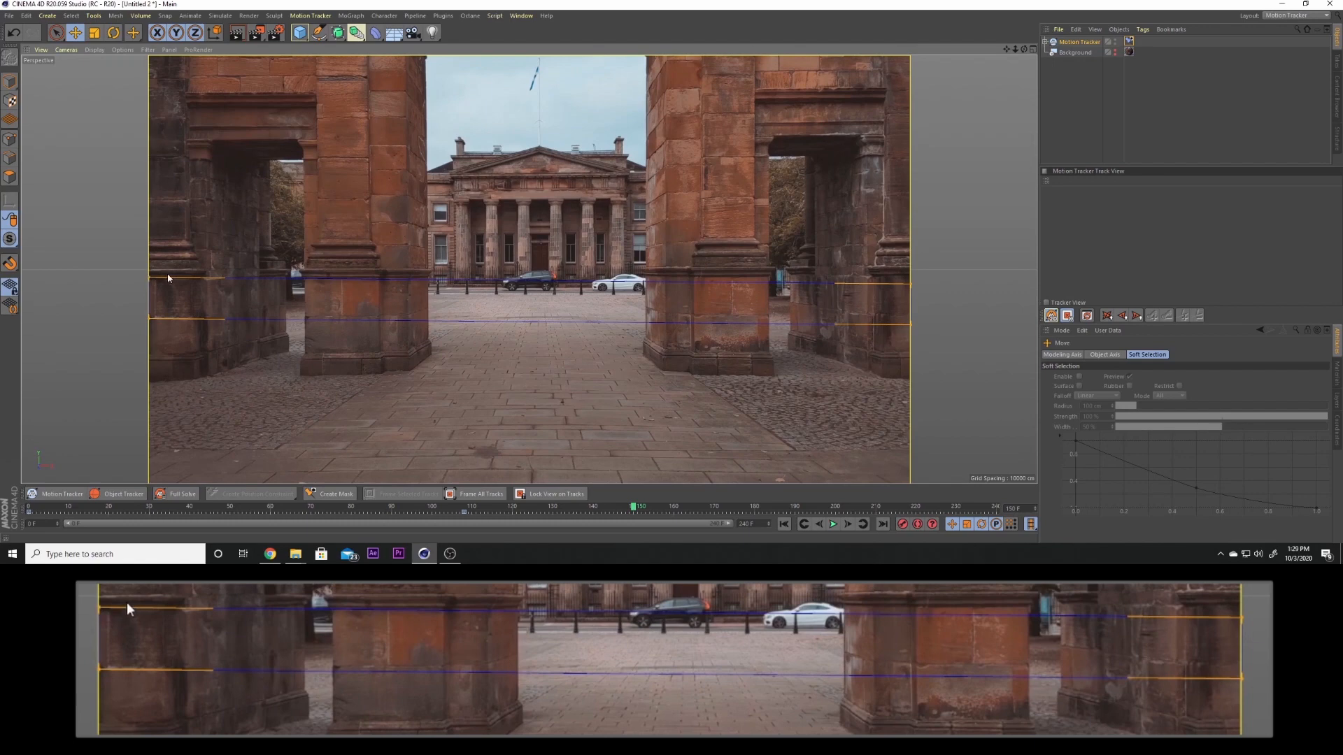
drag(181, 278, 182, 255)
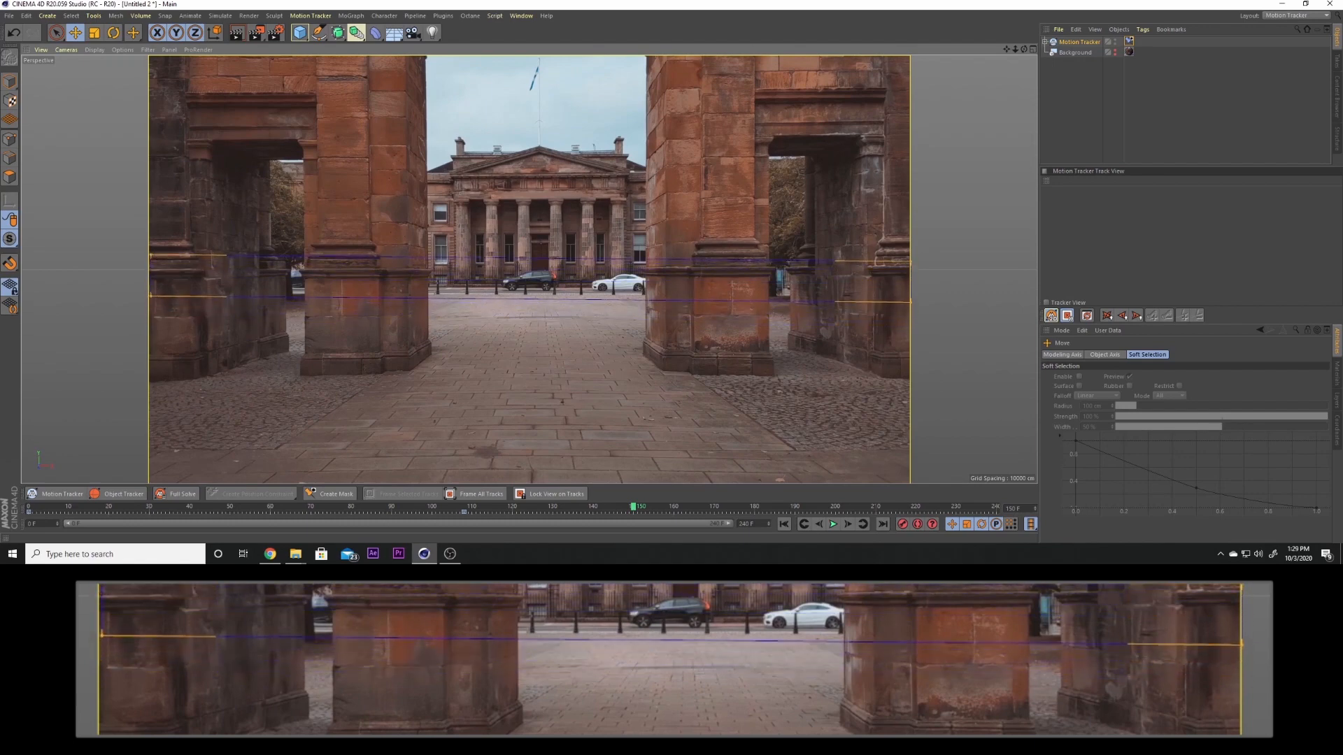
drag(633, 509, 557, 508)
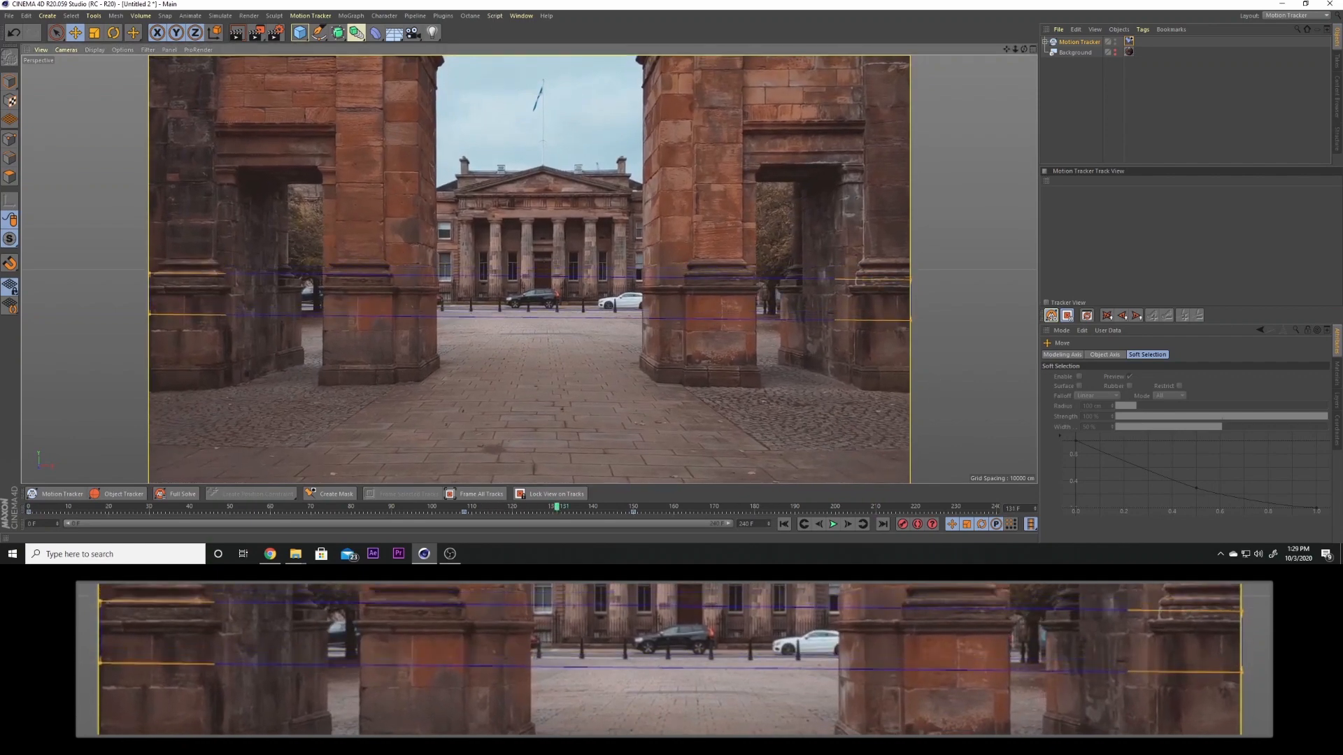
drag(557, 509, 811, 511)
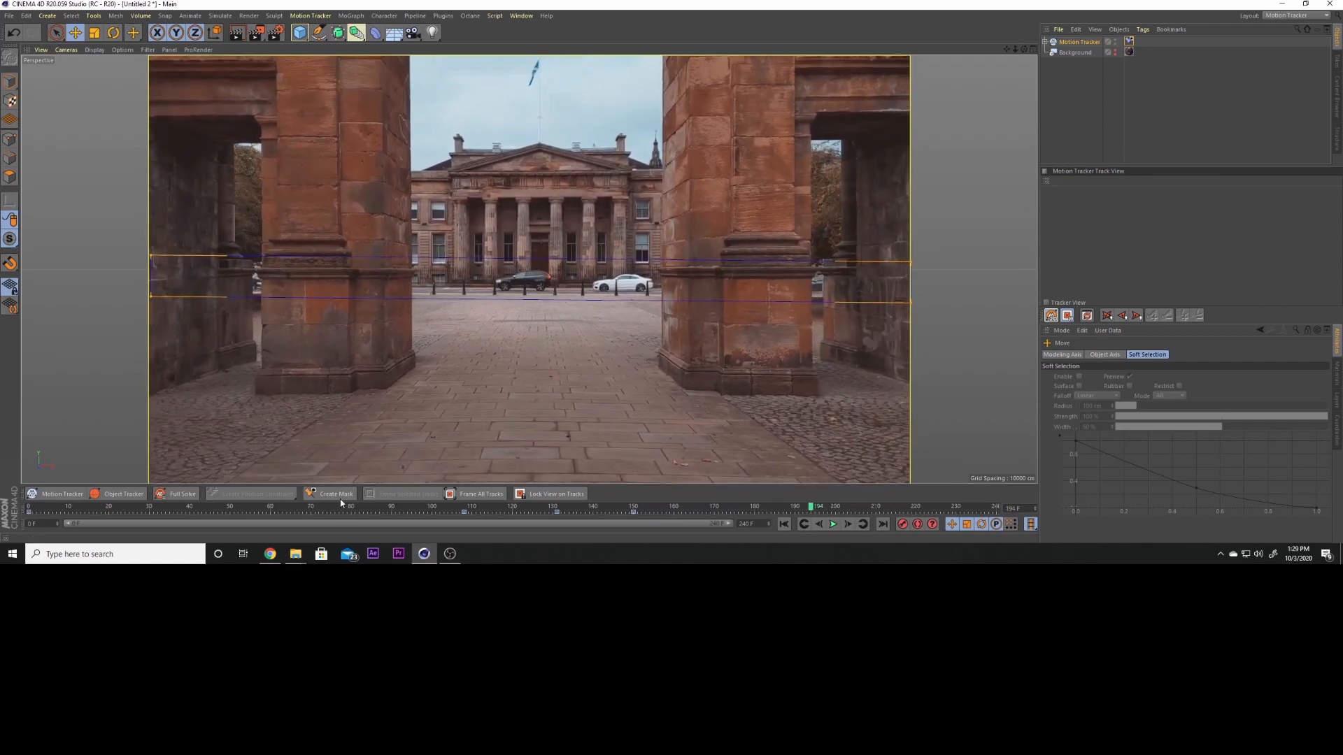
Inspect the mask constraint's tracking mode choices, keeping Exclude From Mask.
click(1130, 42)
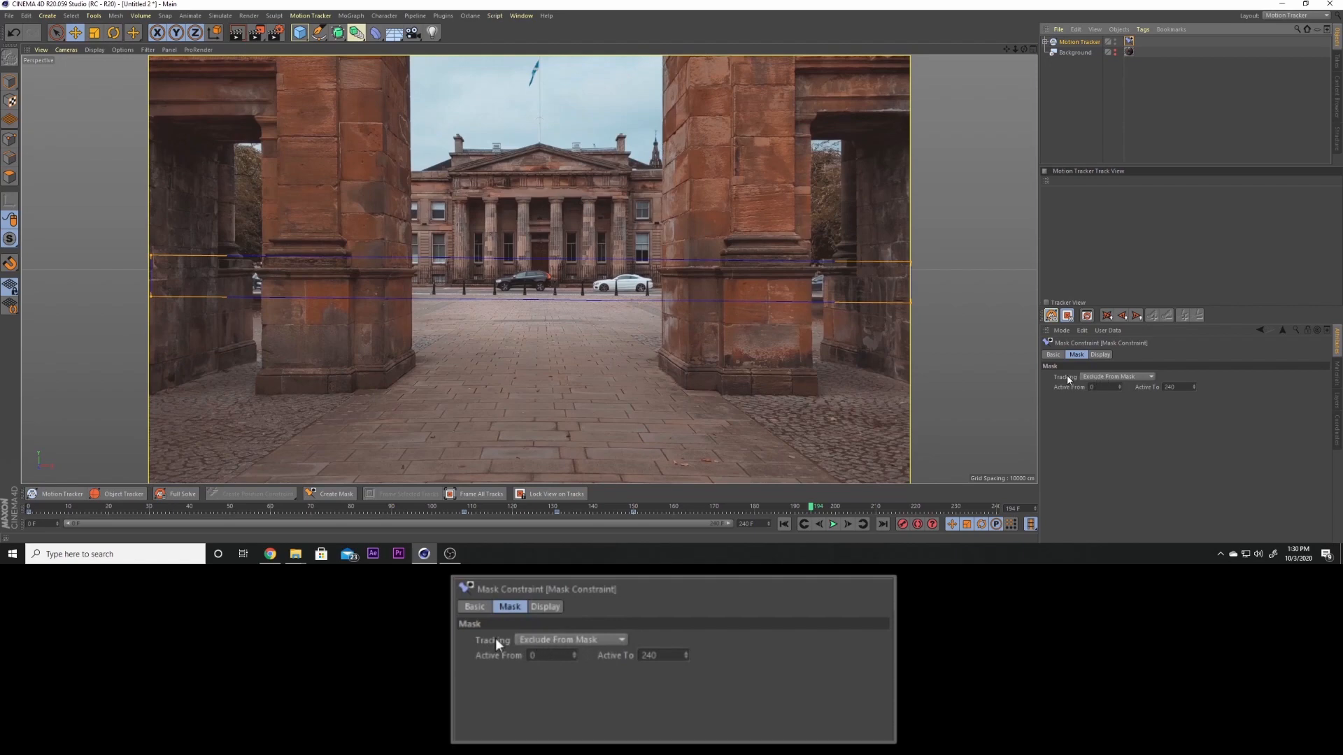
click(1101, 377)
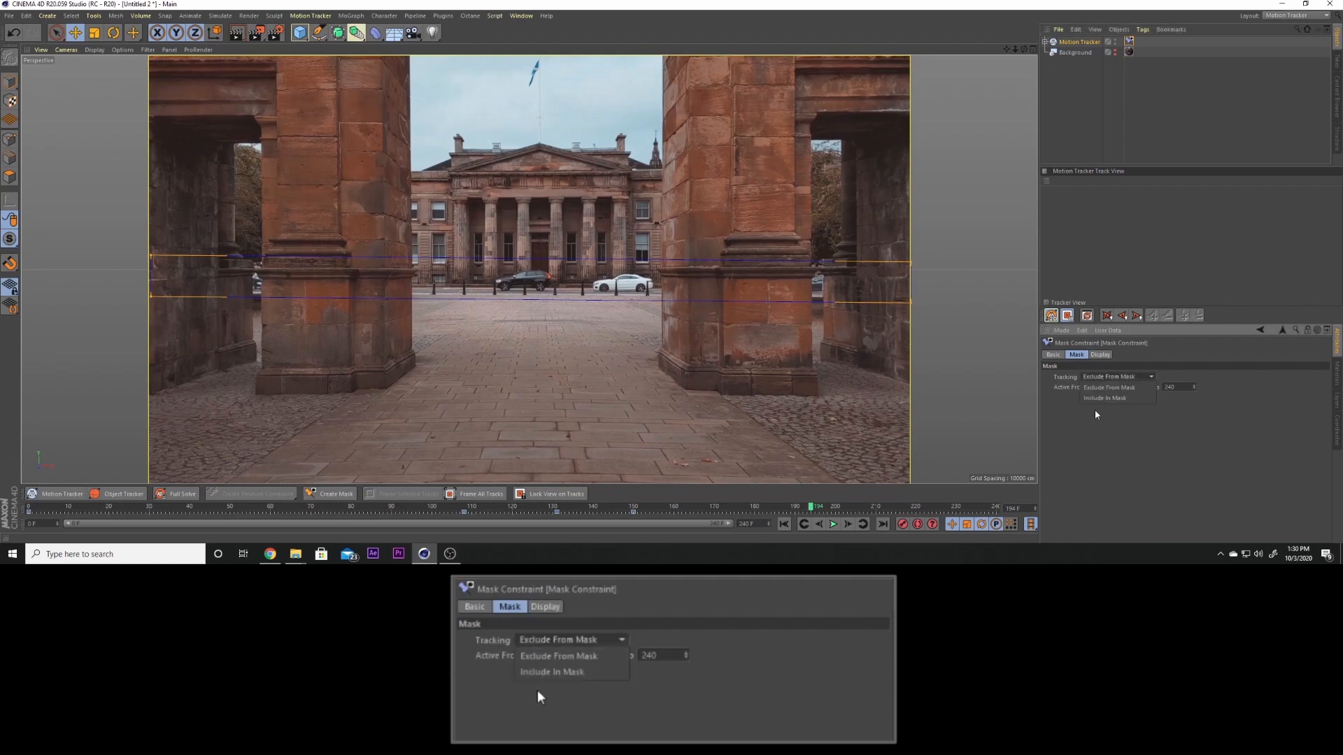
click(1068, 412)
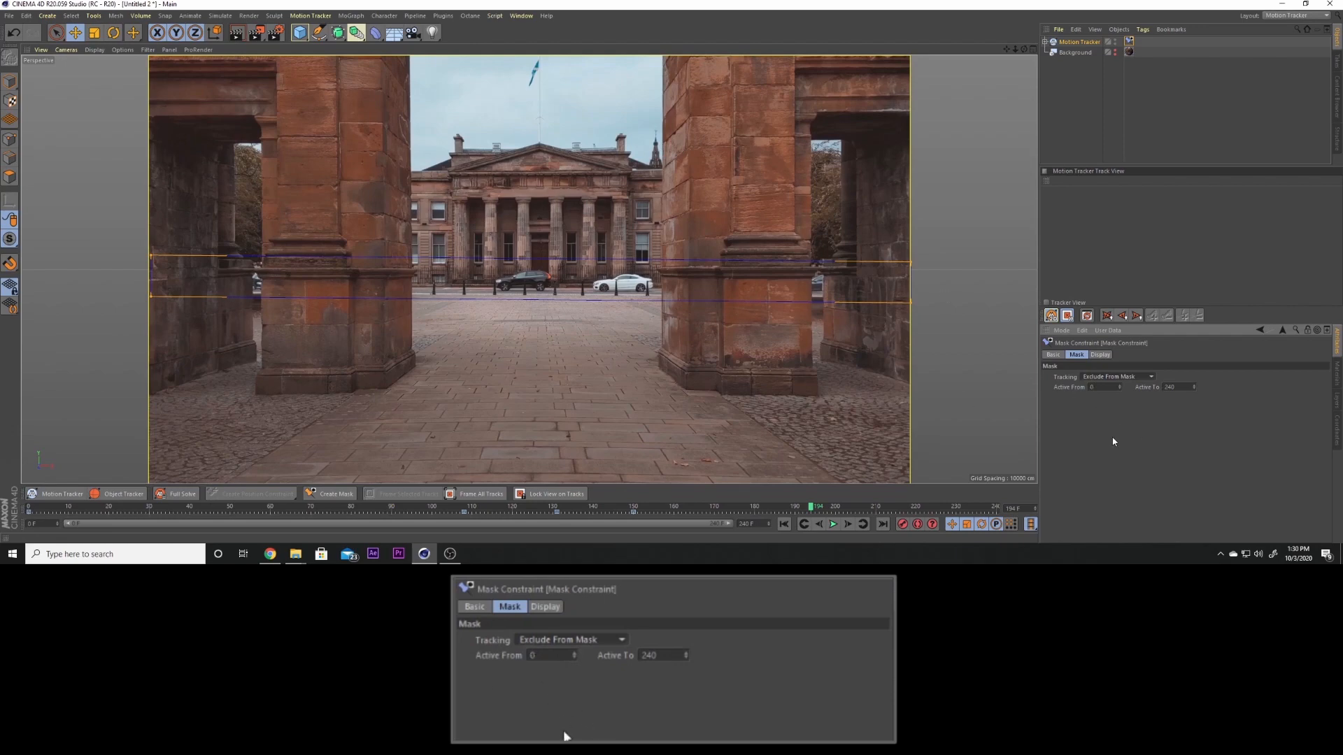
In the Motion Tracker's 2D tracking options, set the default pattern size to 25 and the default search size to 100.
click(1075, 43)
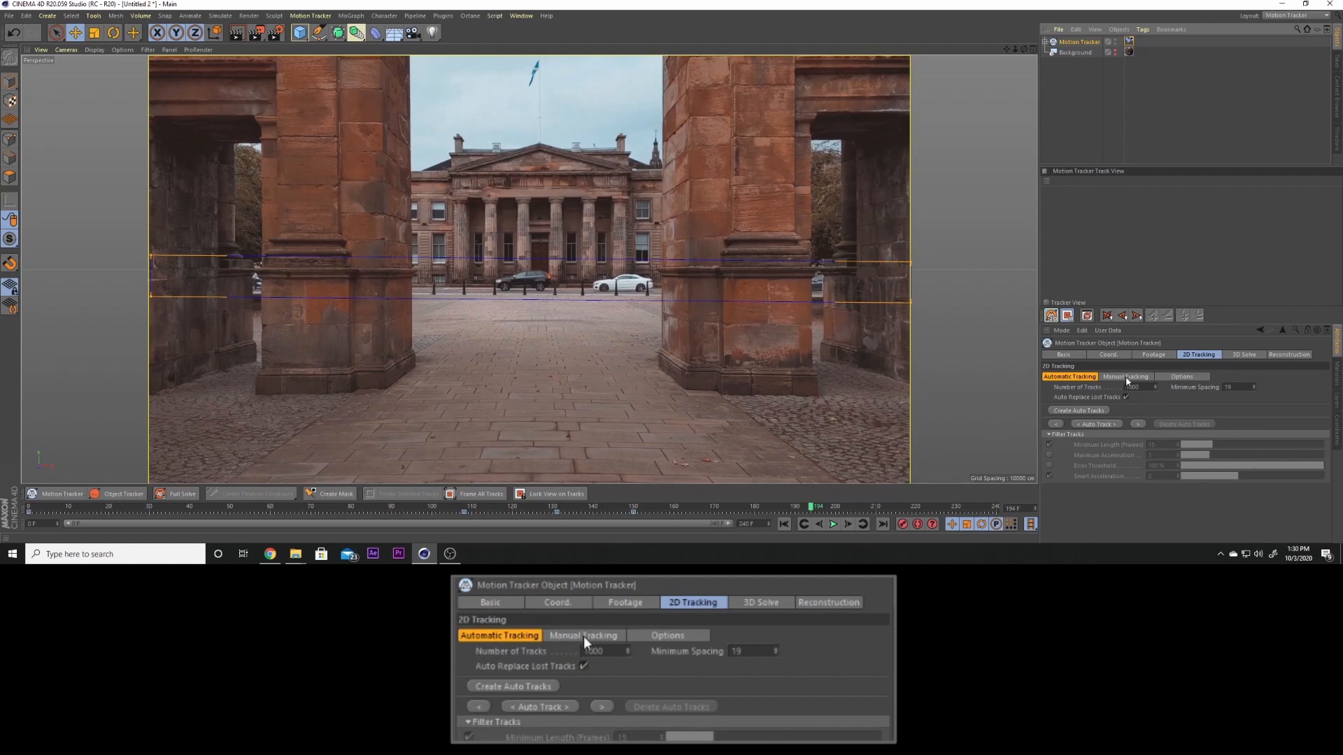
click(1184, 377)
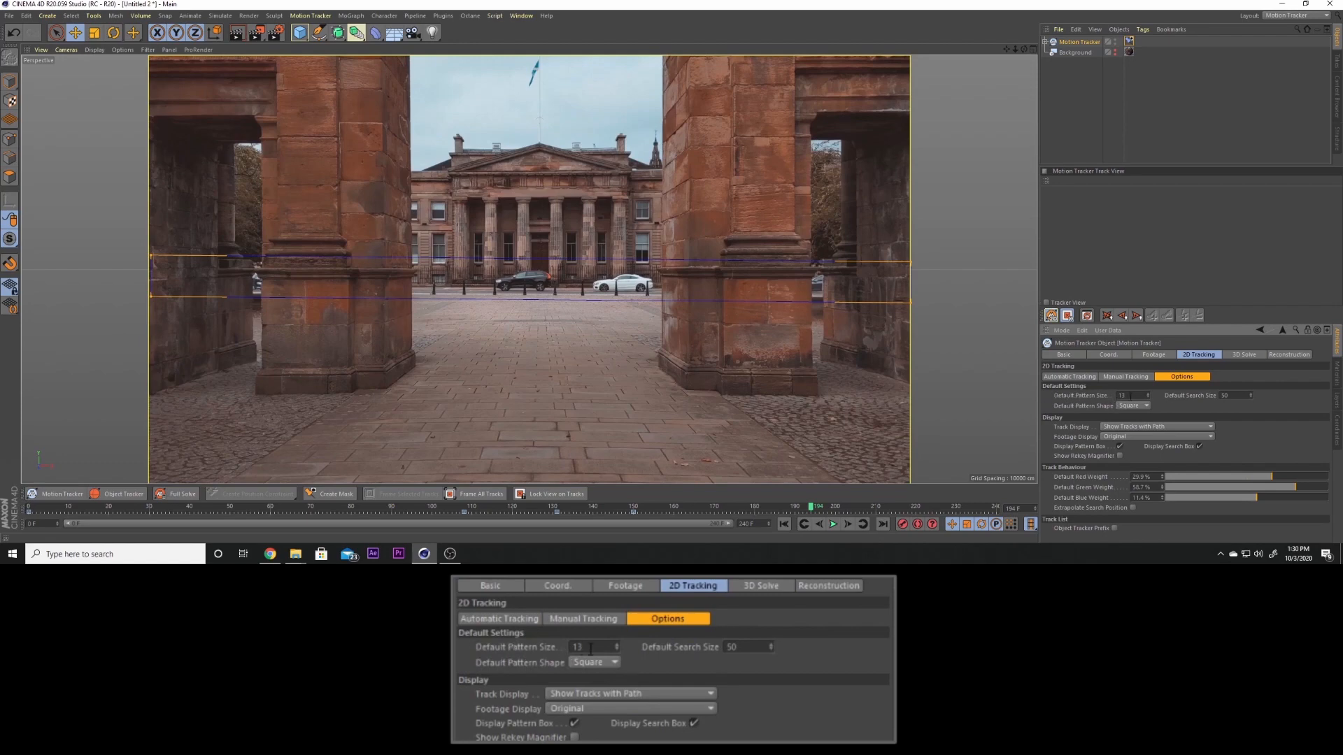
drag(1126, 396, 1094, 397)
text(25)
drag(1236, 396, 1185, 395)
text(100)
Create automatic tracks on the footage at frame 120 and again at frame 0.
click(1077, 376)
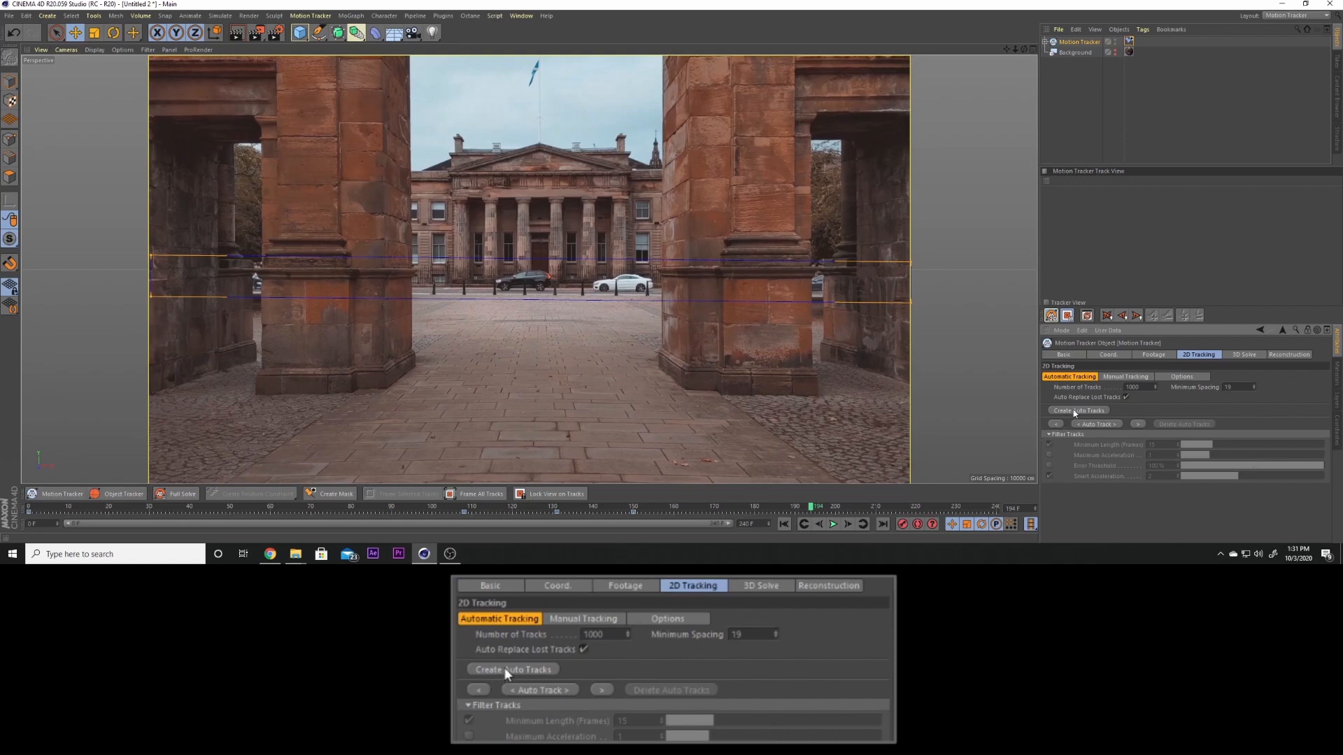
drag(398, 509, 512, 505)
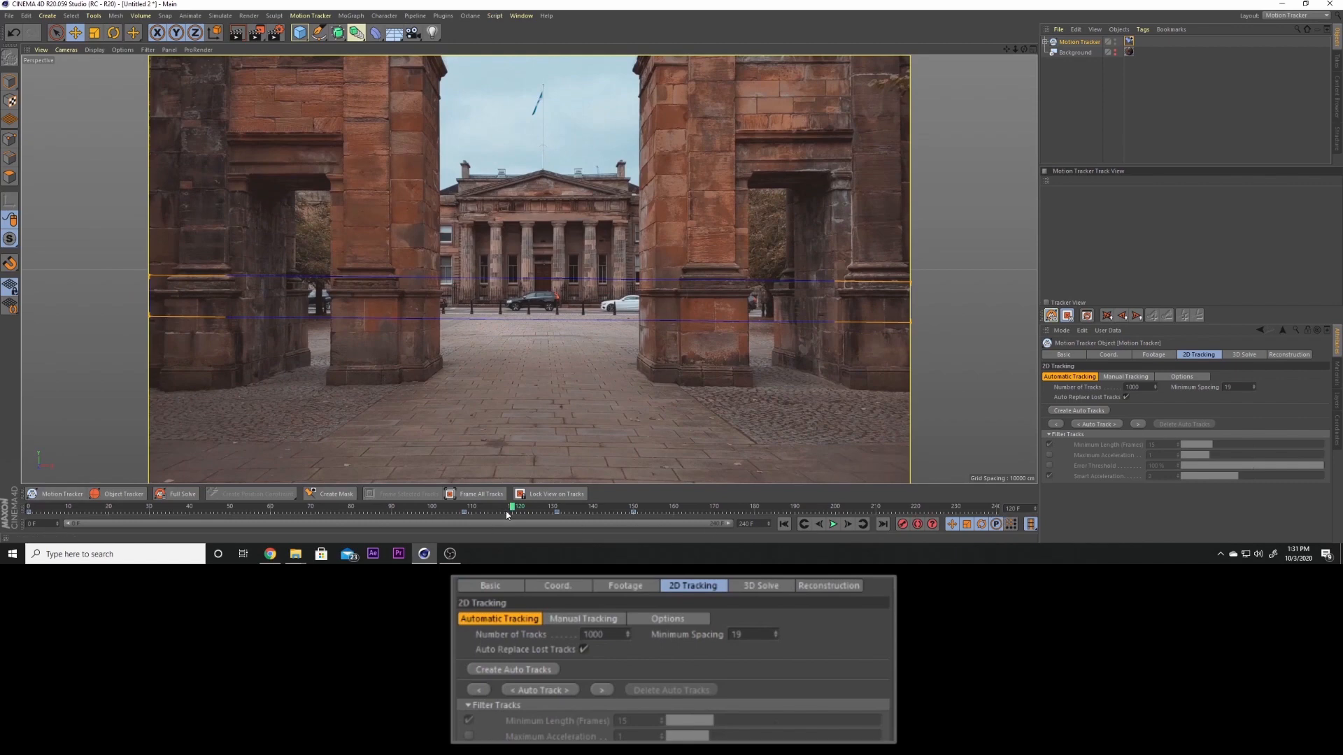
click(1070, 411)
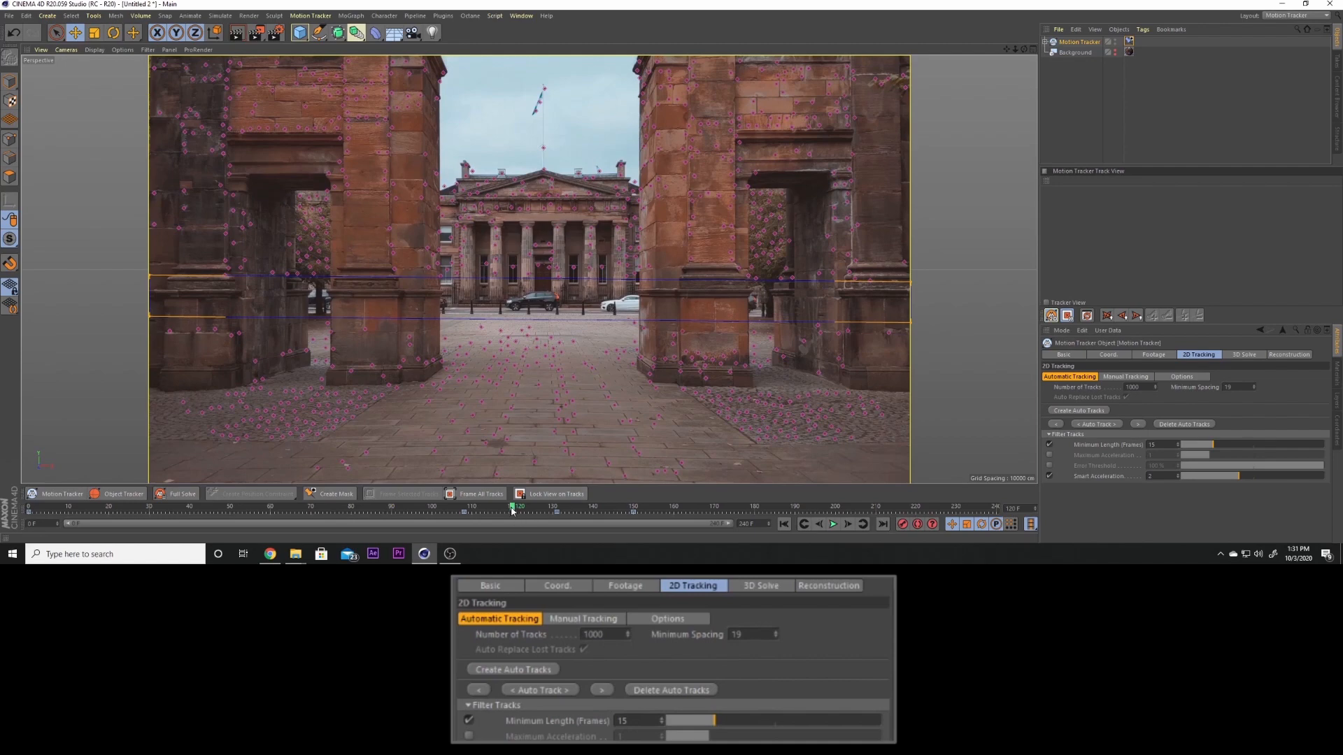
drag(512, 510, 29, 521)
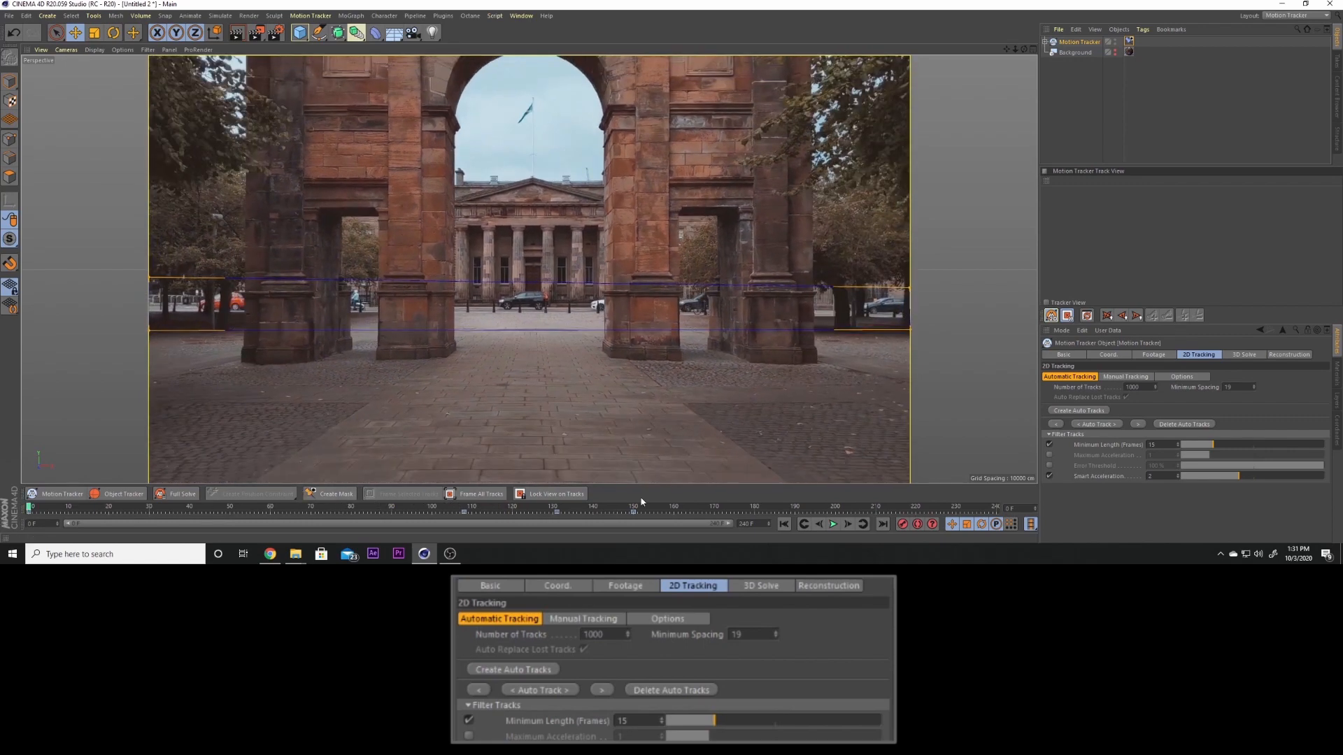
click(1072, 411)
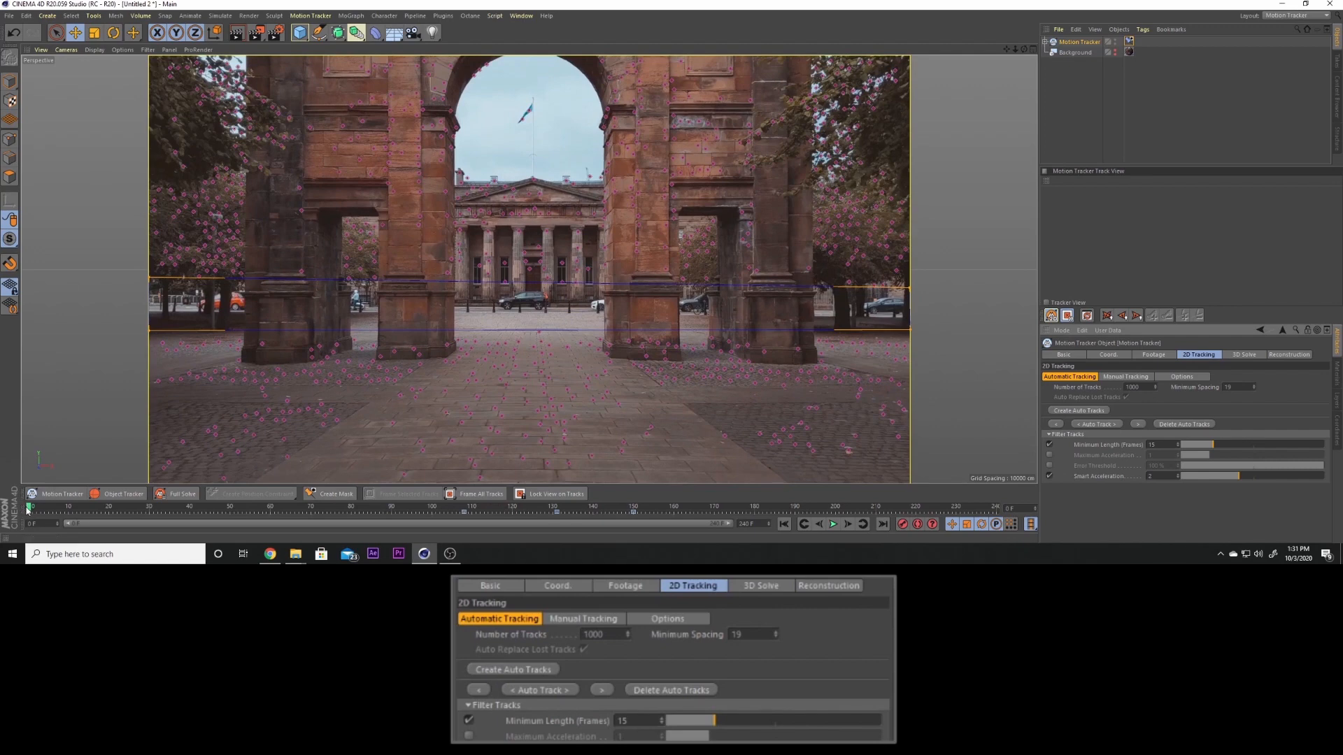
Run Auto Track from frame 120, and scrub the footage around that frame to check the tracks.
drag(30, 509, 514, 516)
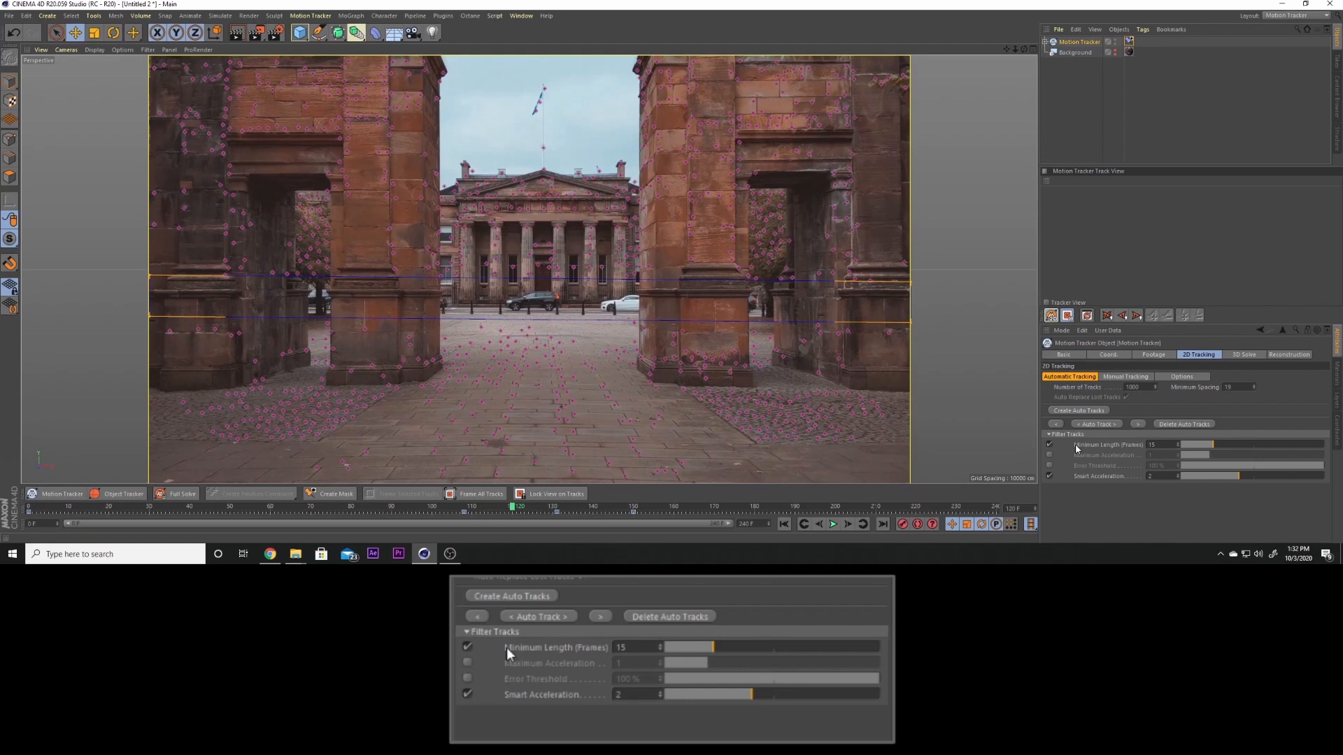
click(1096, 425)
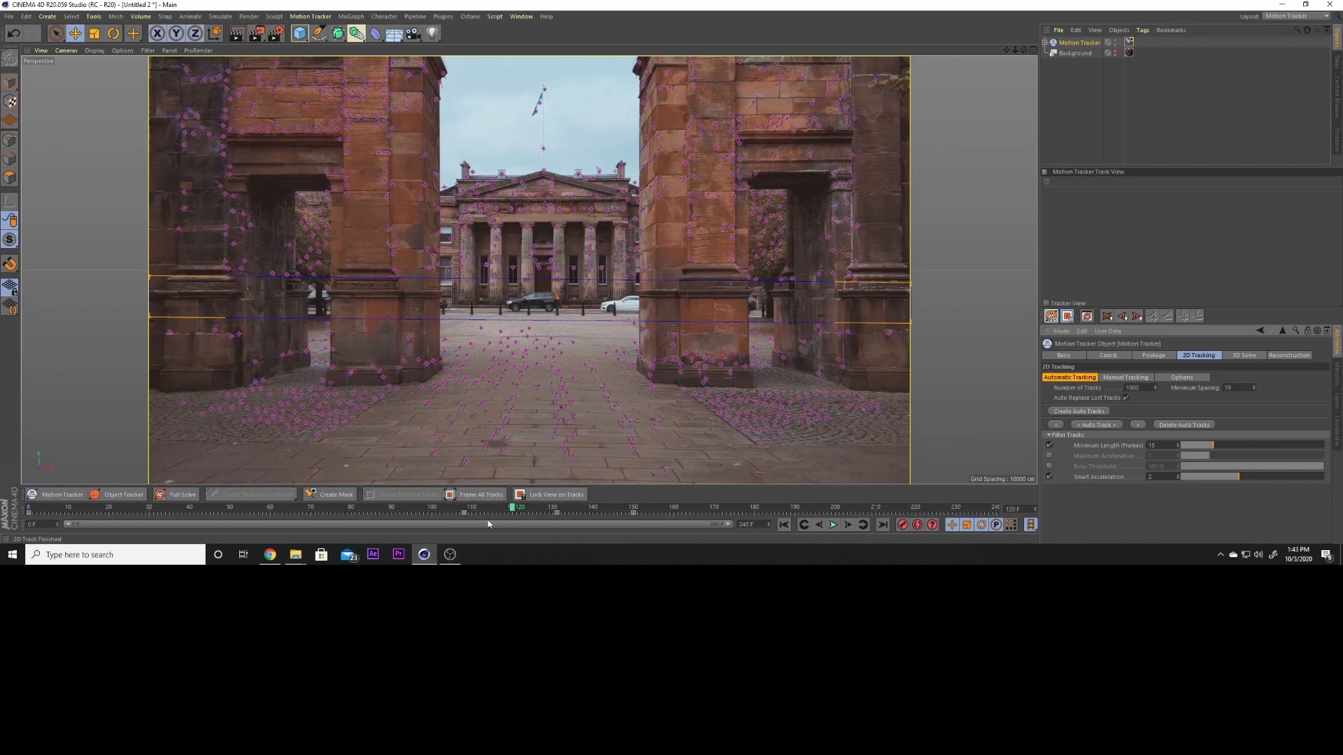
drag(516, 513, 543, 514)
drag(598, 514, 501, 500)
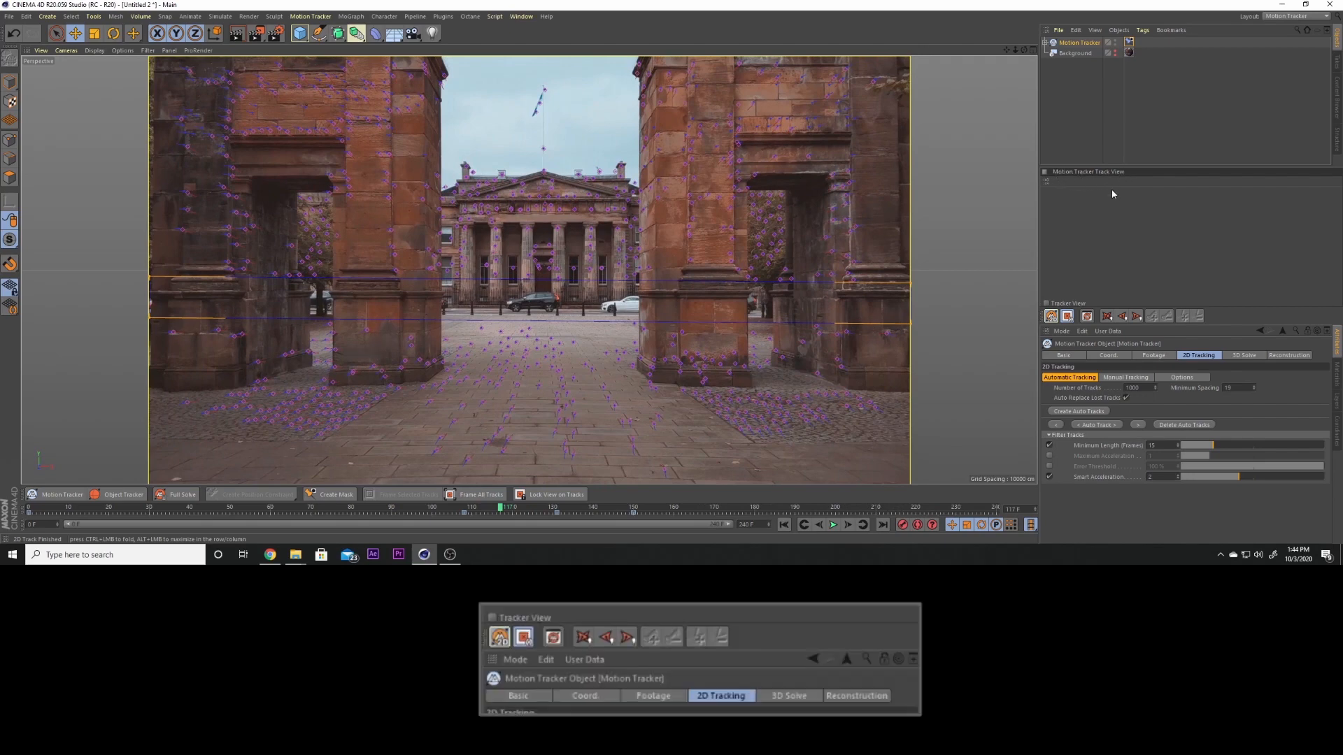
Open the Motion Tracker Graph View, frame all tracks and examine their length and quality.
click(1088, 317)
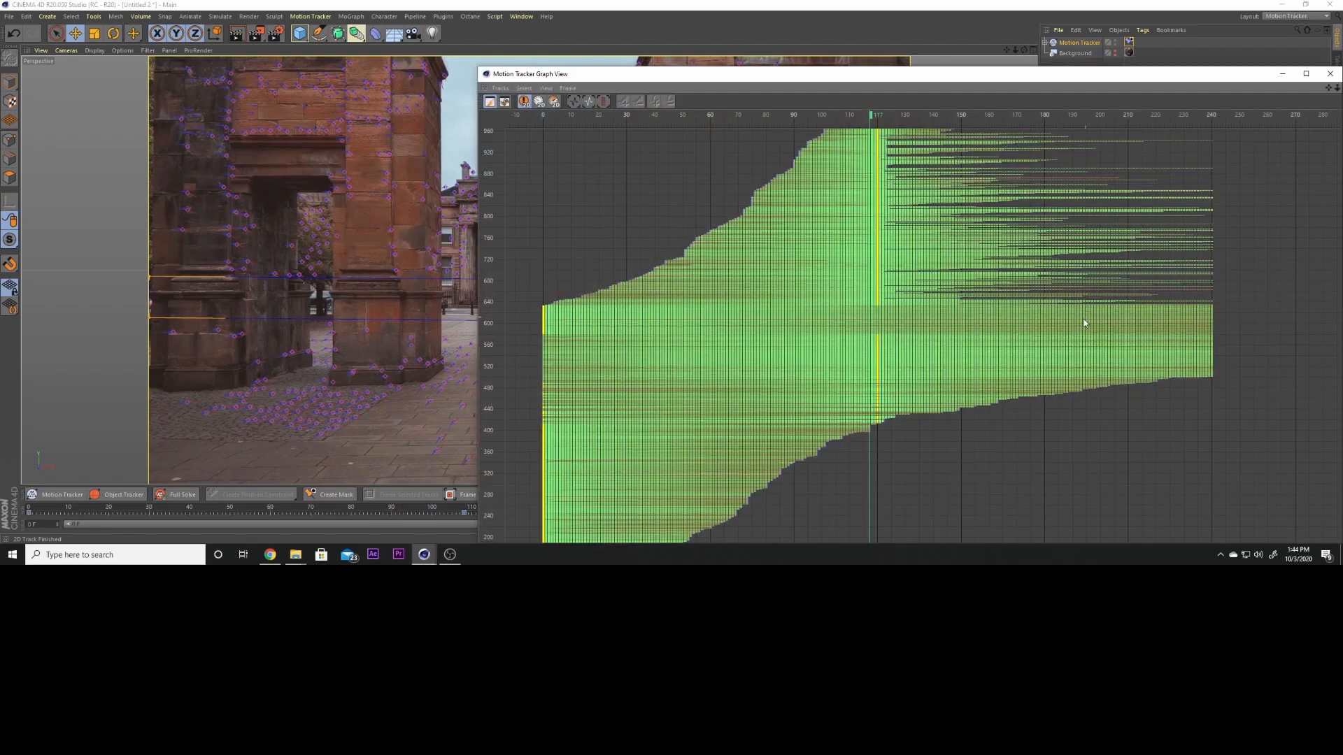
drag(722, 83, 490, 50)
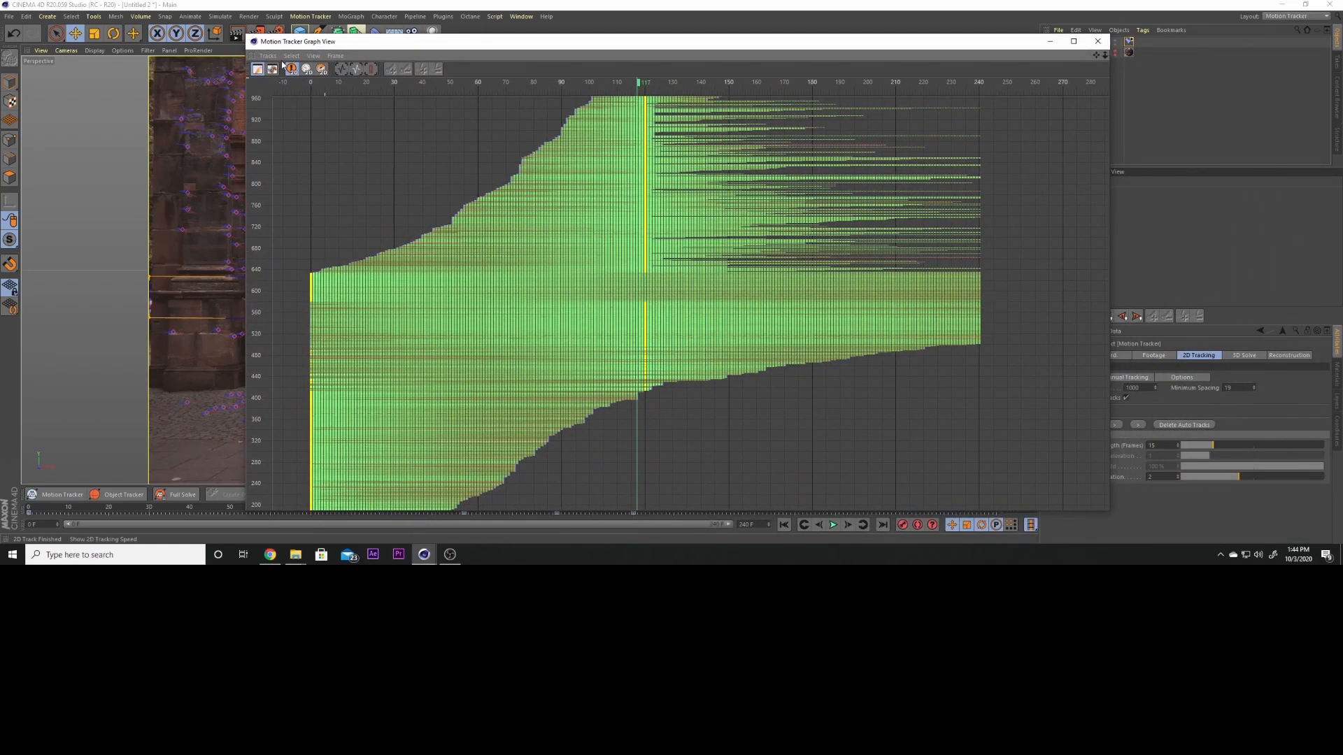
click(340, 70)
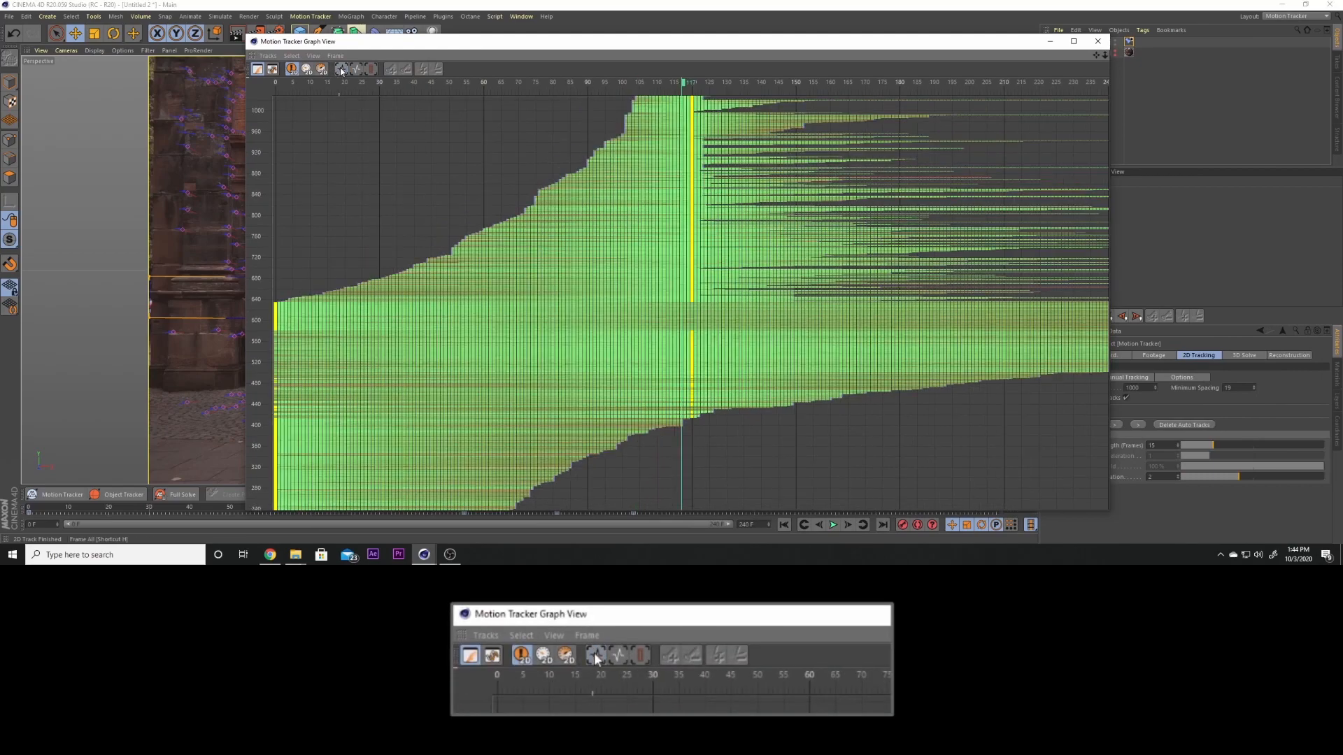
mouse_move(667, 242)
alt+right_down()
mouse_move(629, 202)
mouse_move(635, 245)
mouse_move(669, 242)
alt+right_up()
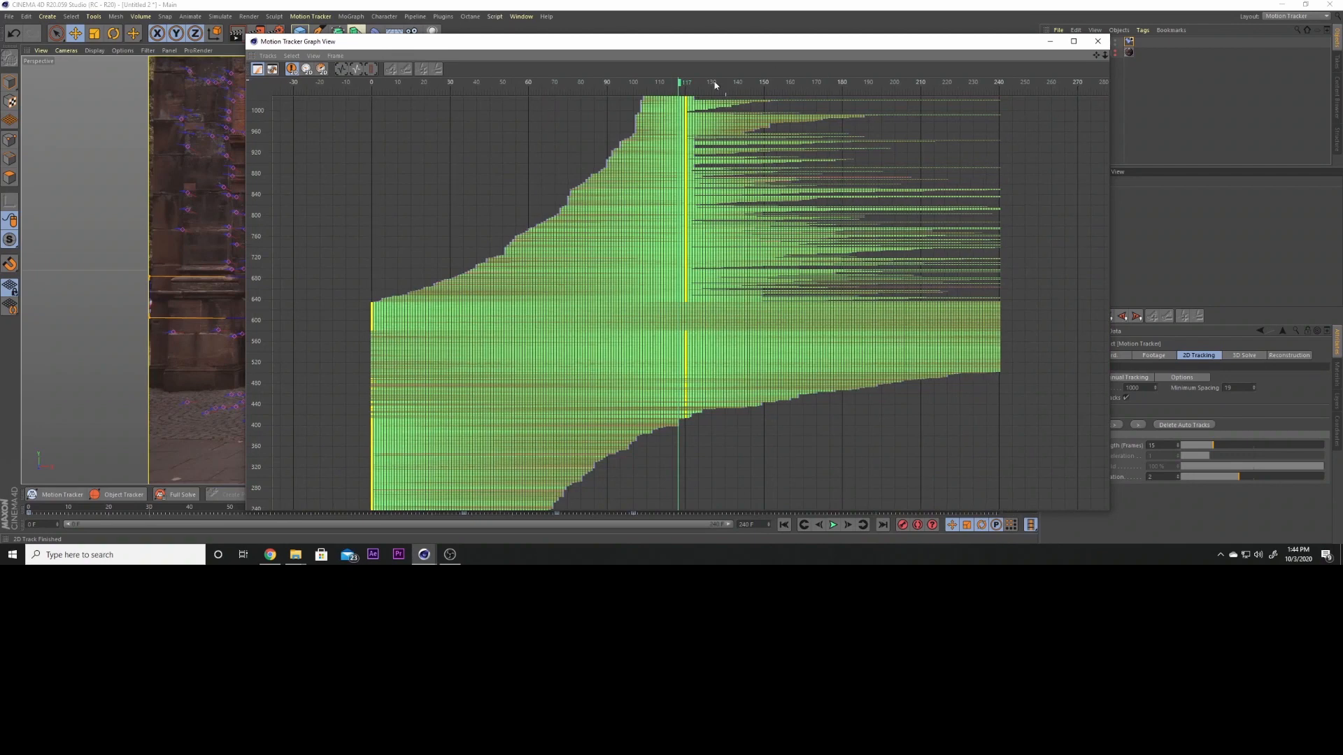
scroll(553, 382, up, 1)
scroll(554, 385, down, 1)
alt+right_drag(535, 356, 519, 441)
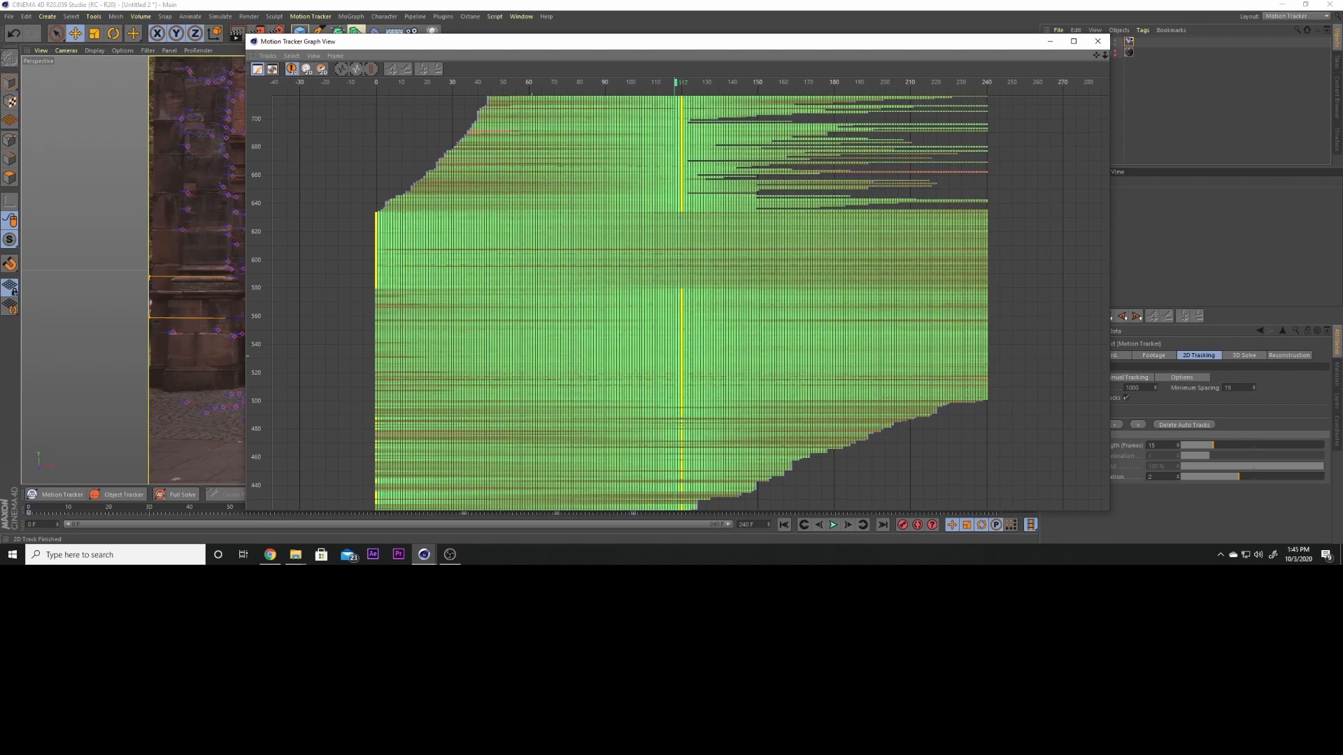
Delete a reddish track between rows 470 and 480 of the graph, look over the remaining tracks and close the Graph View.
alt+middle_drag(385, 509, 432, 437)
alt+right_drag(432, 370, 433, 419)
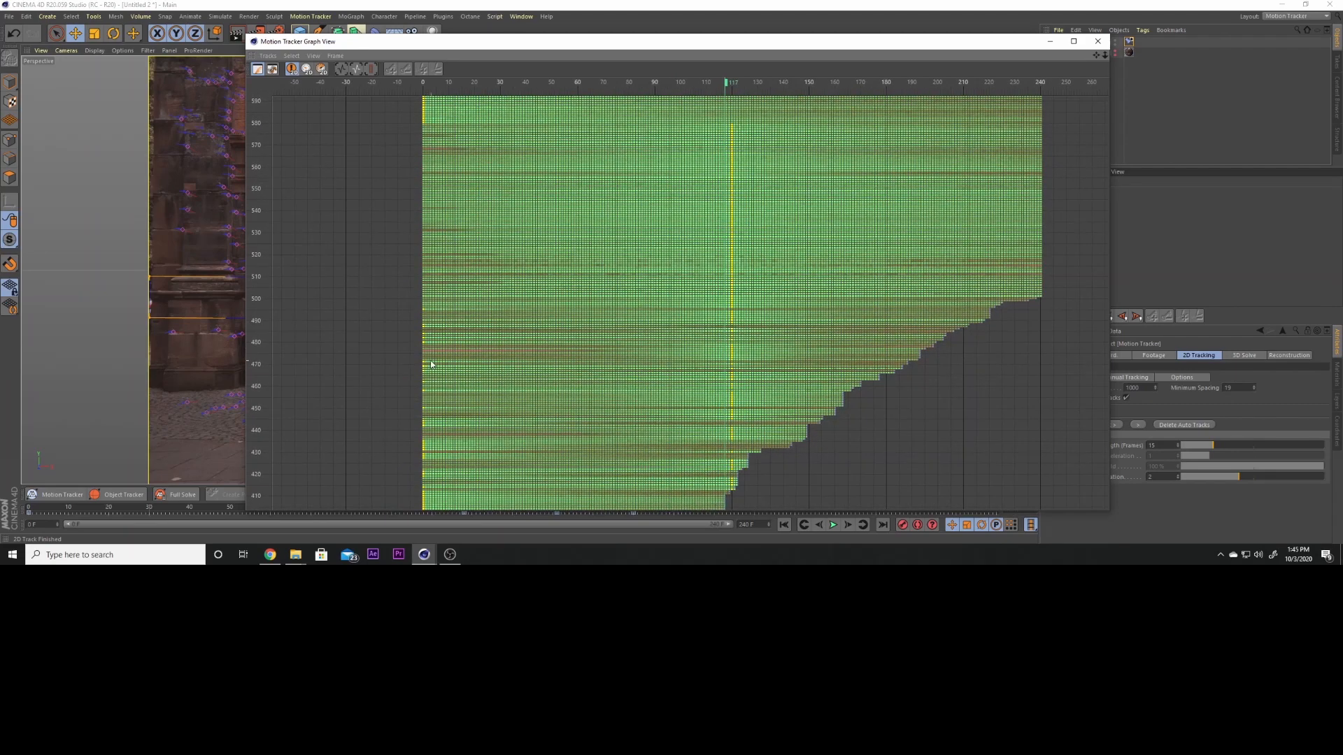
click(434, 353)
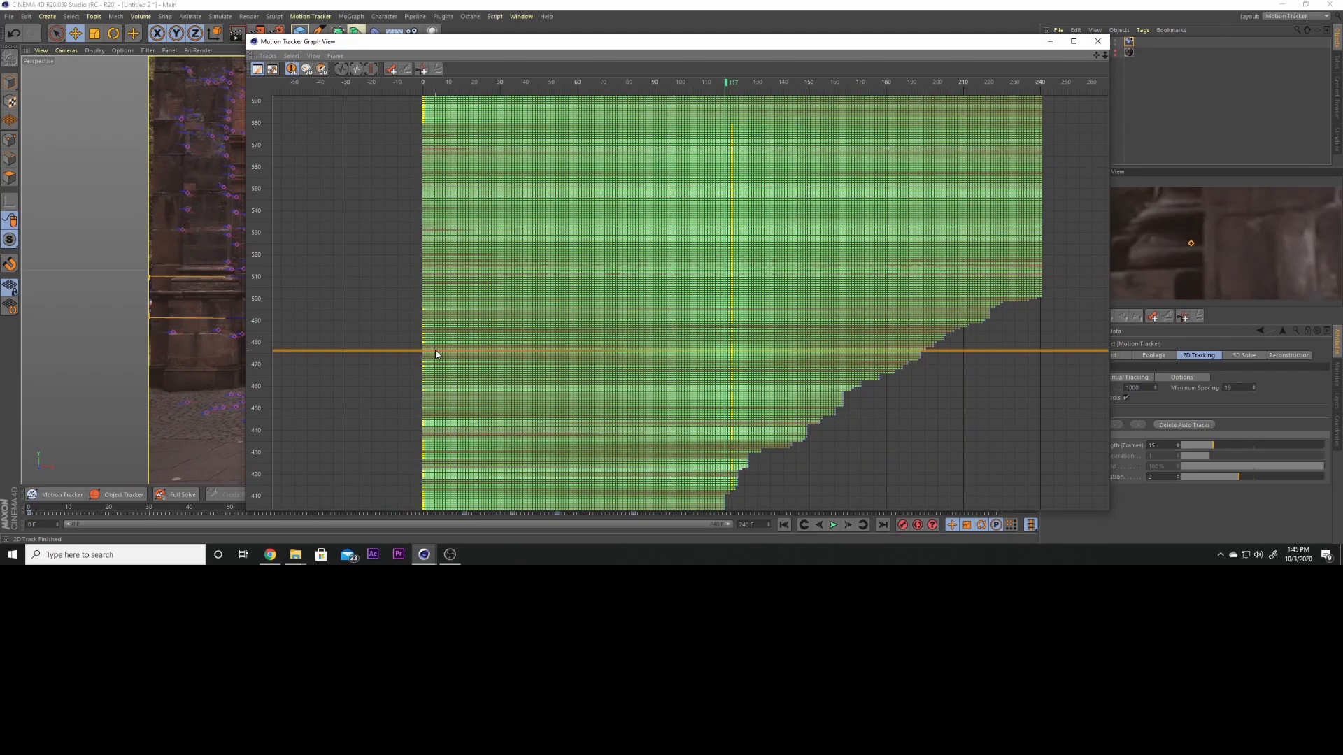
key(Delete)
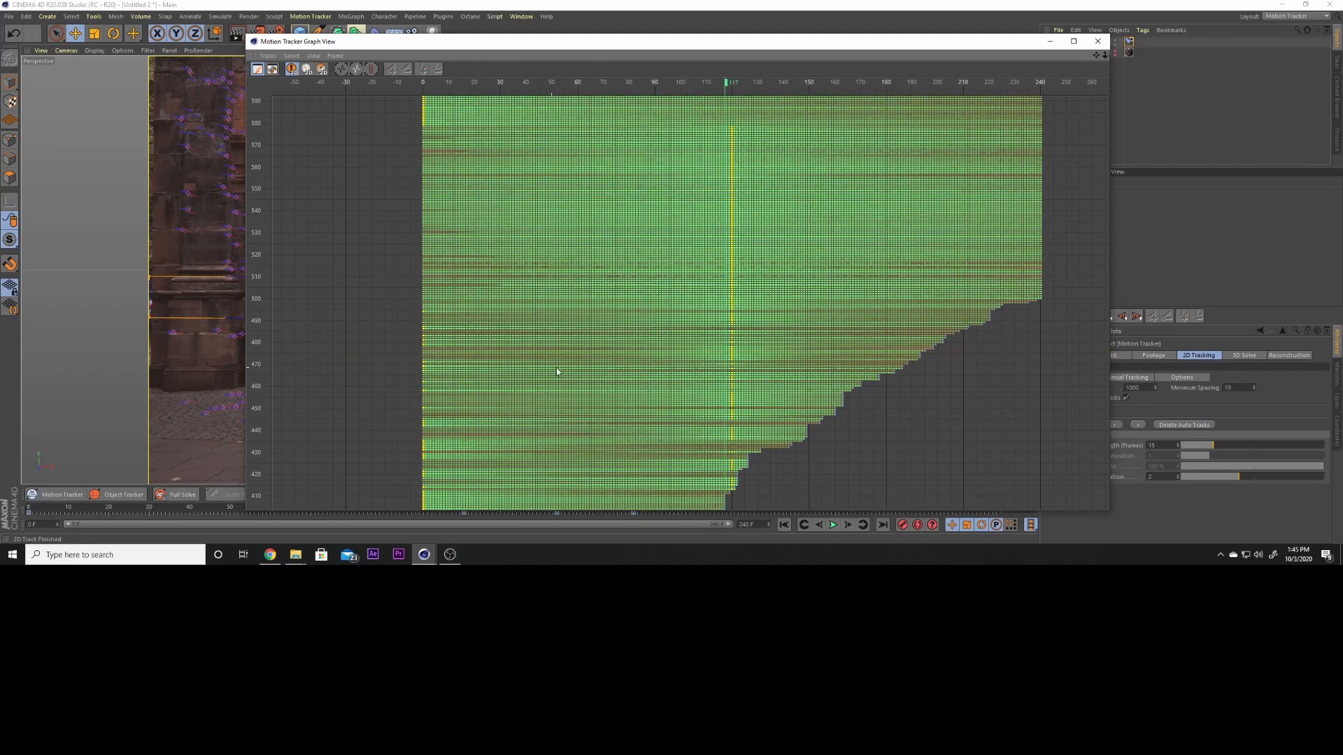
alt+right_drag(771, 246, 822, 182)
alt+middle_drag(822, 182, 805, 401)
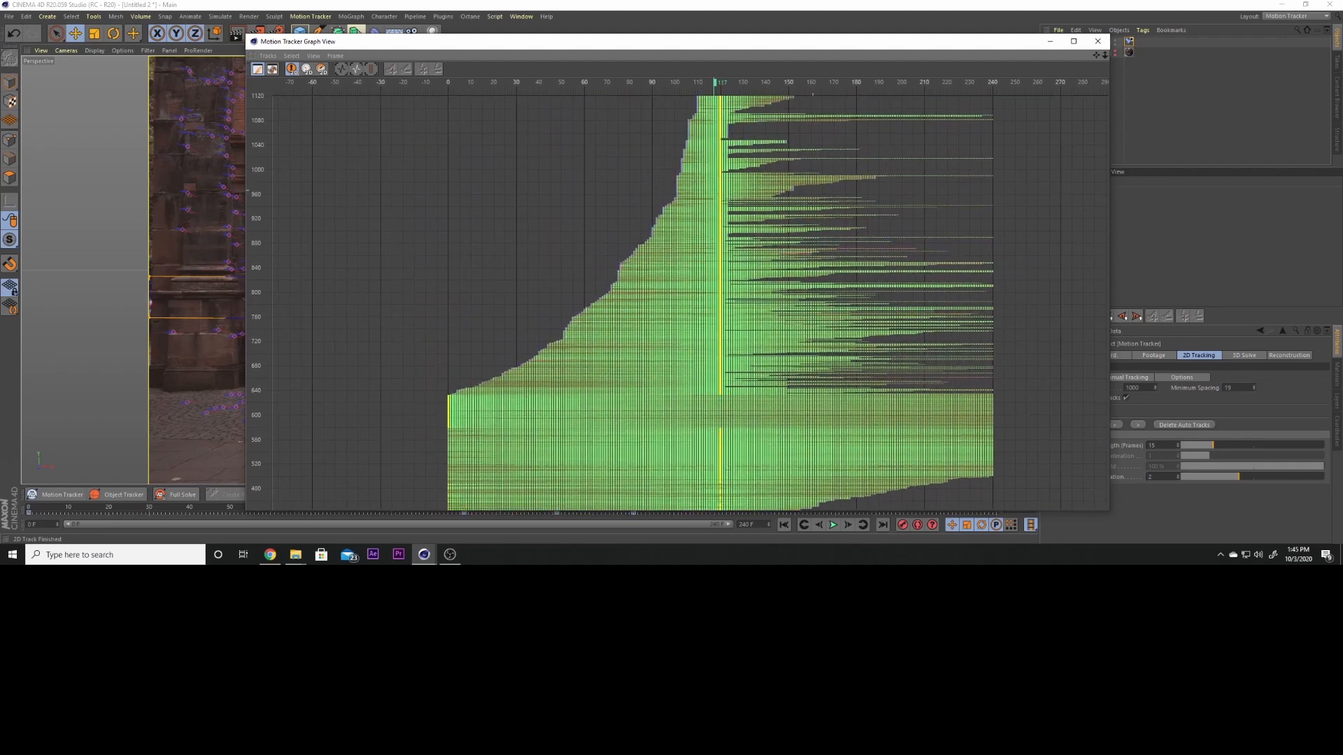
alt+right_drag(773, 177, 773, 170)
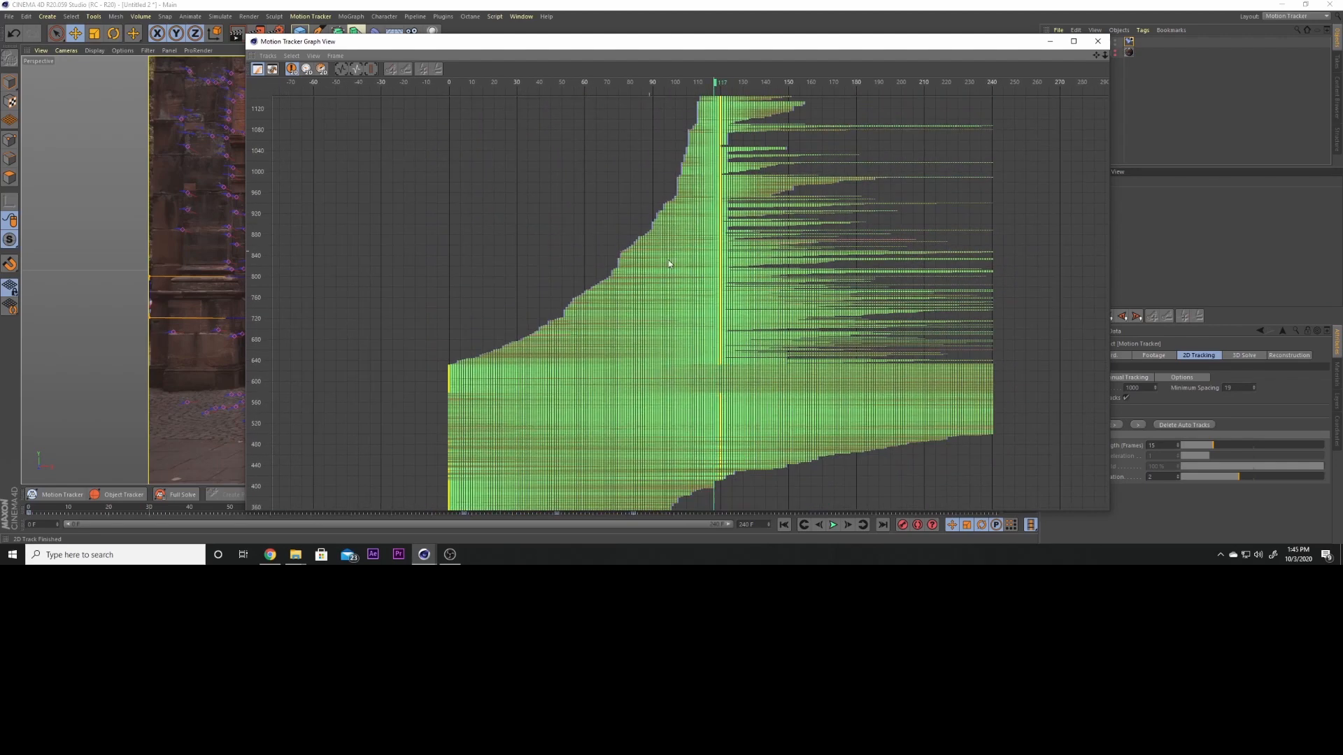
click(1098, 42)
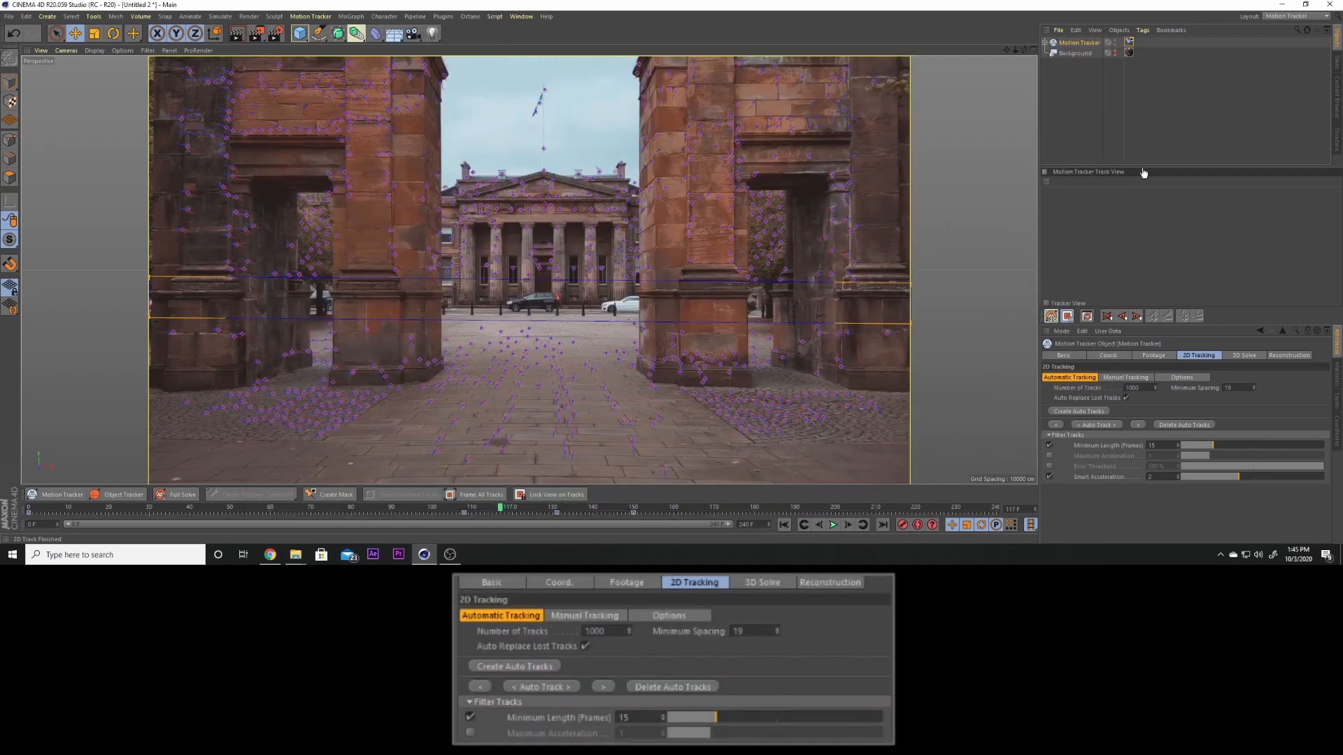
Examine the Motion Tracker's 3D Solve settings and focal length choices, keeping Unknown but Constant.
click(1243, 358)
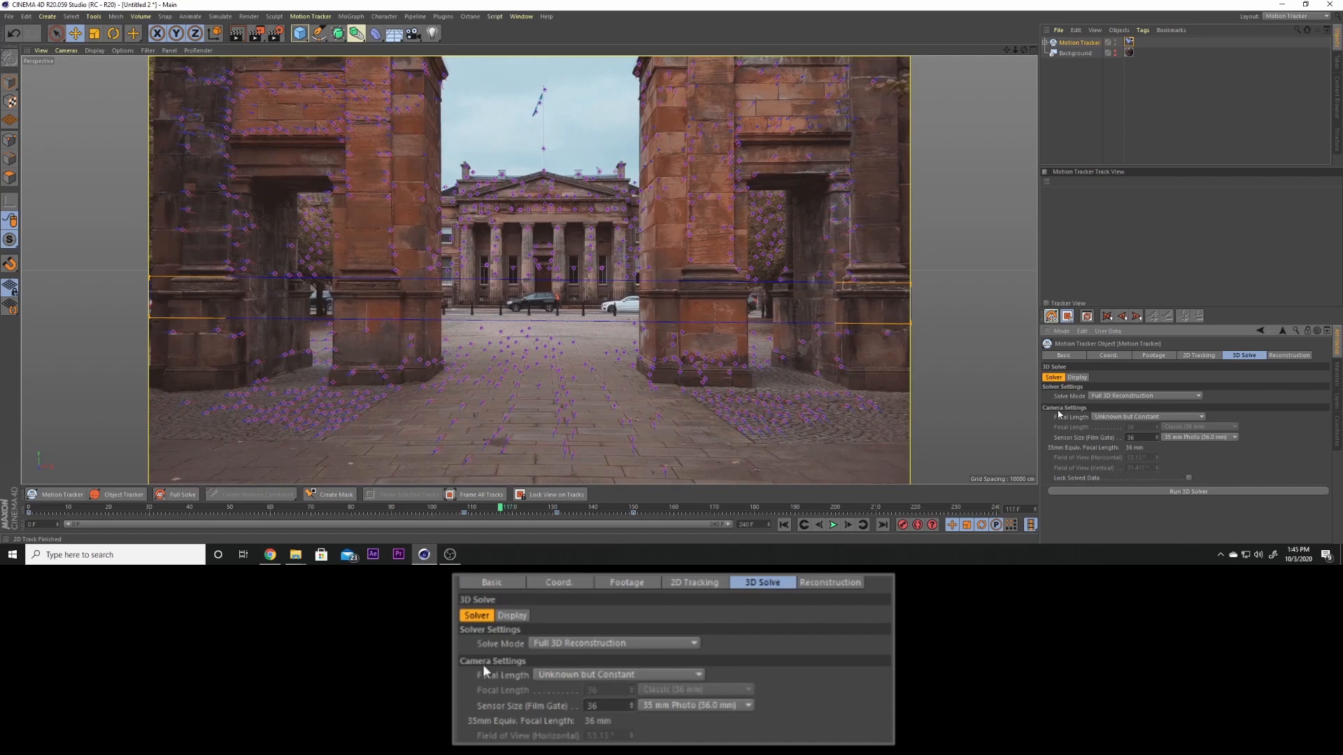
click(1103, 418)
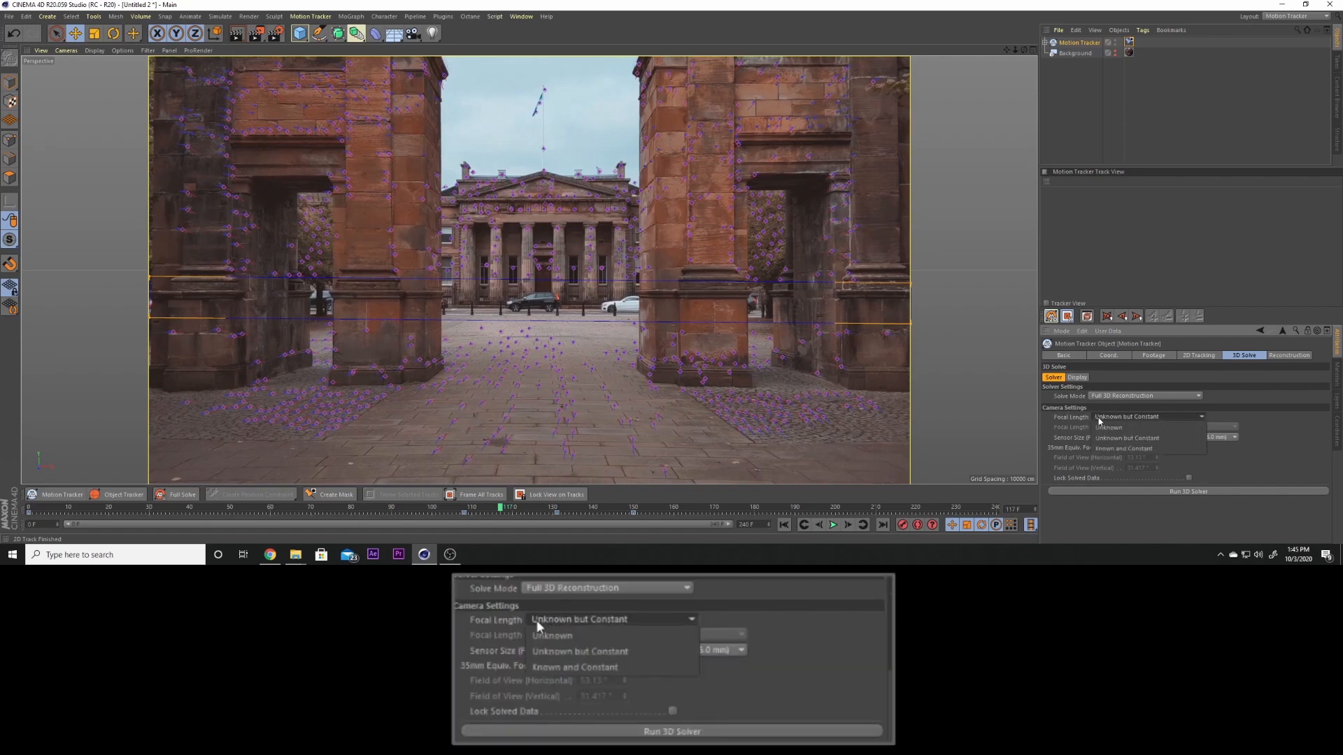
click(1073, 417)
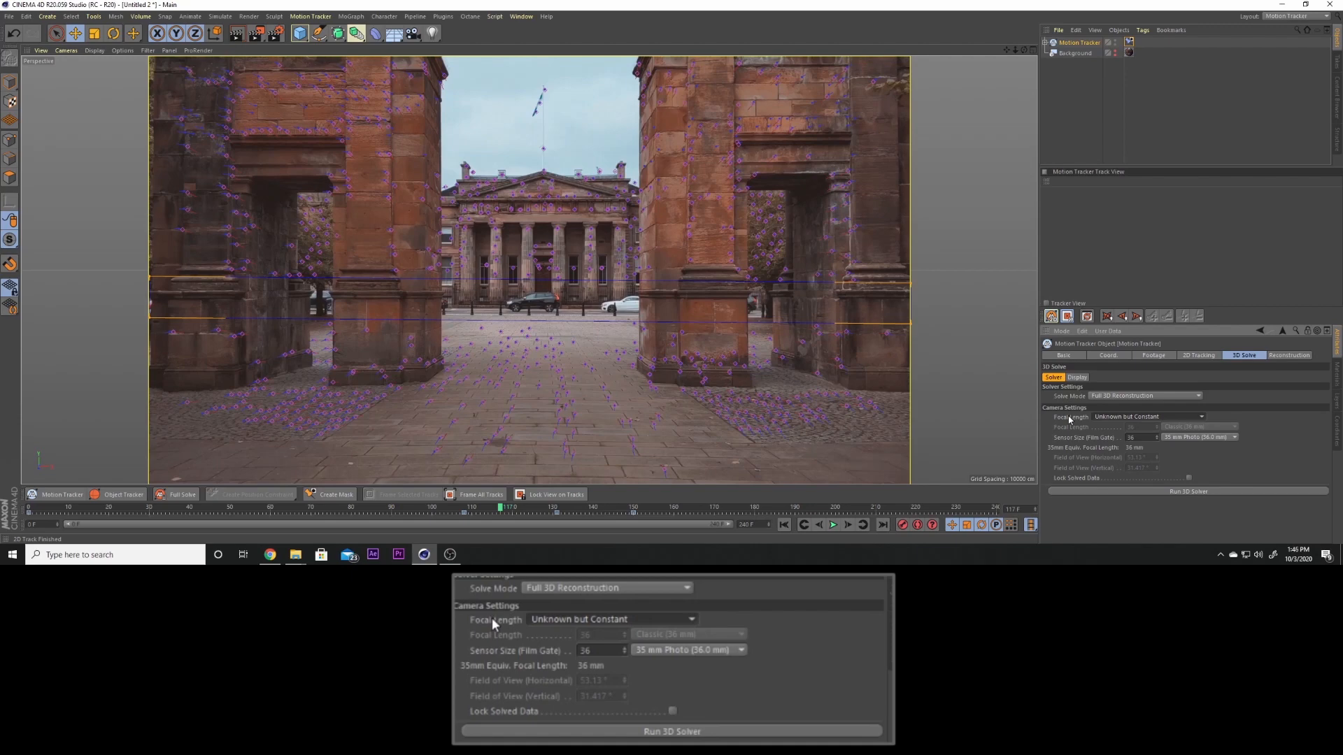
click(1106, 416)
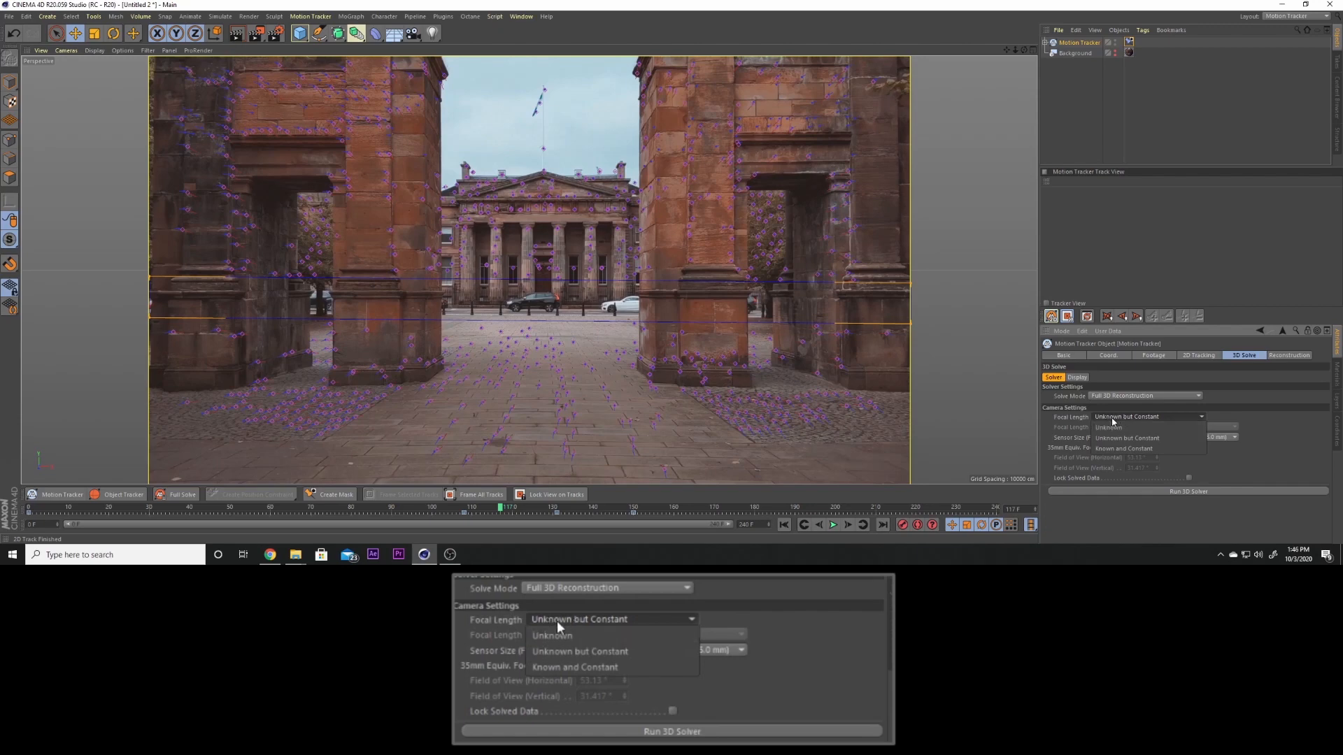
click(1080, 419)
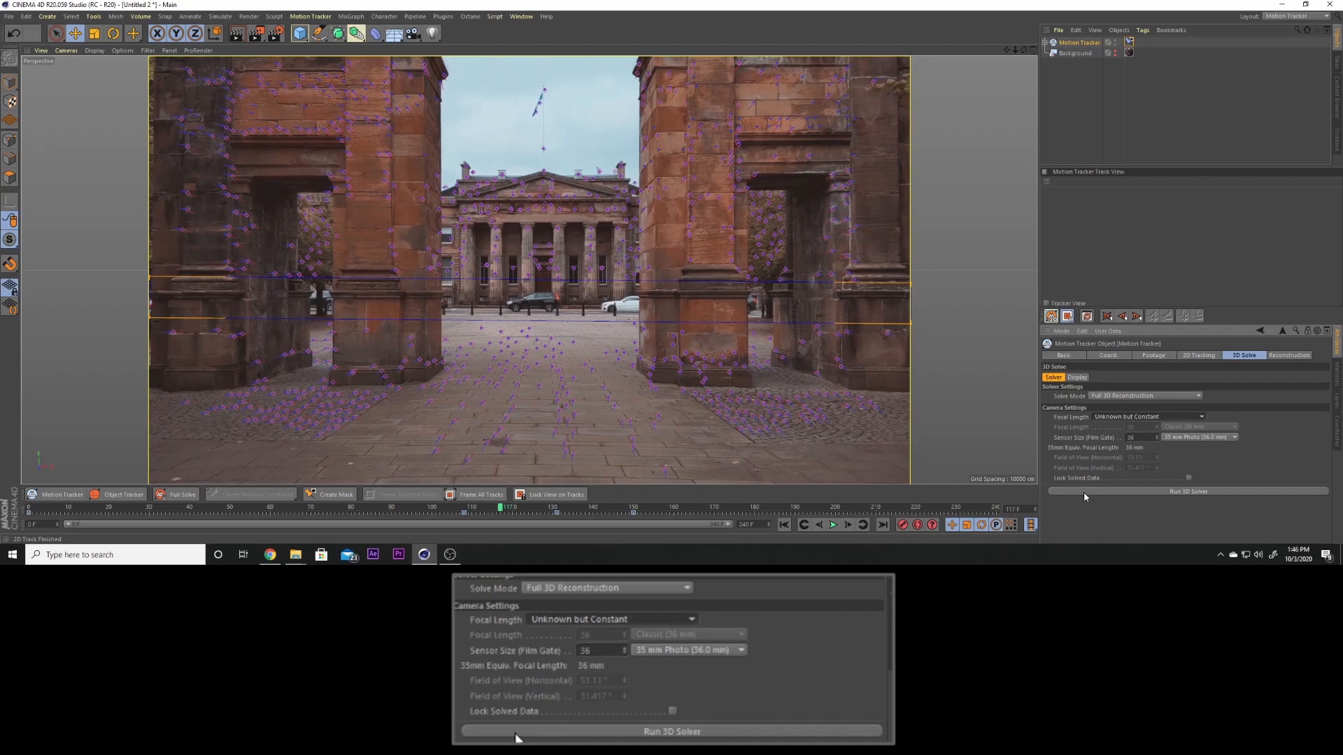
Deselect the Motion Tracker and expand its hierarchy to show the Solved Camera.
click(1079, 83)
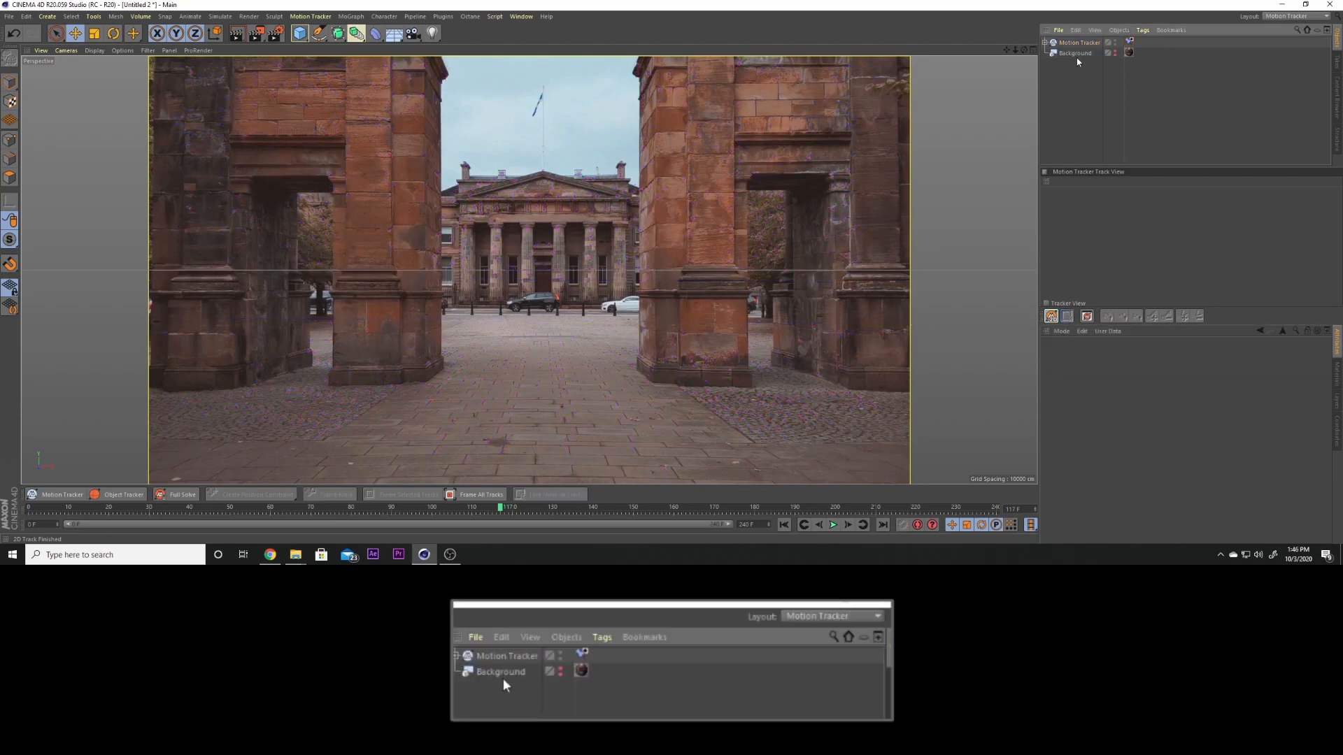
click(1074, 42)
click(1073, 74)
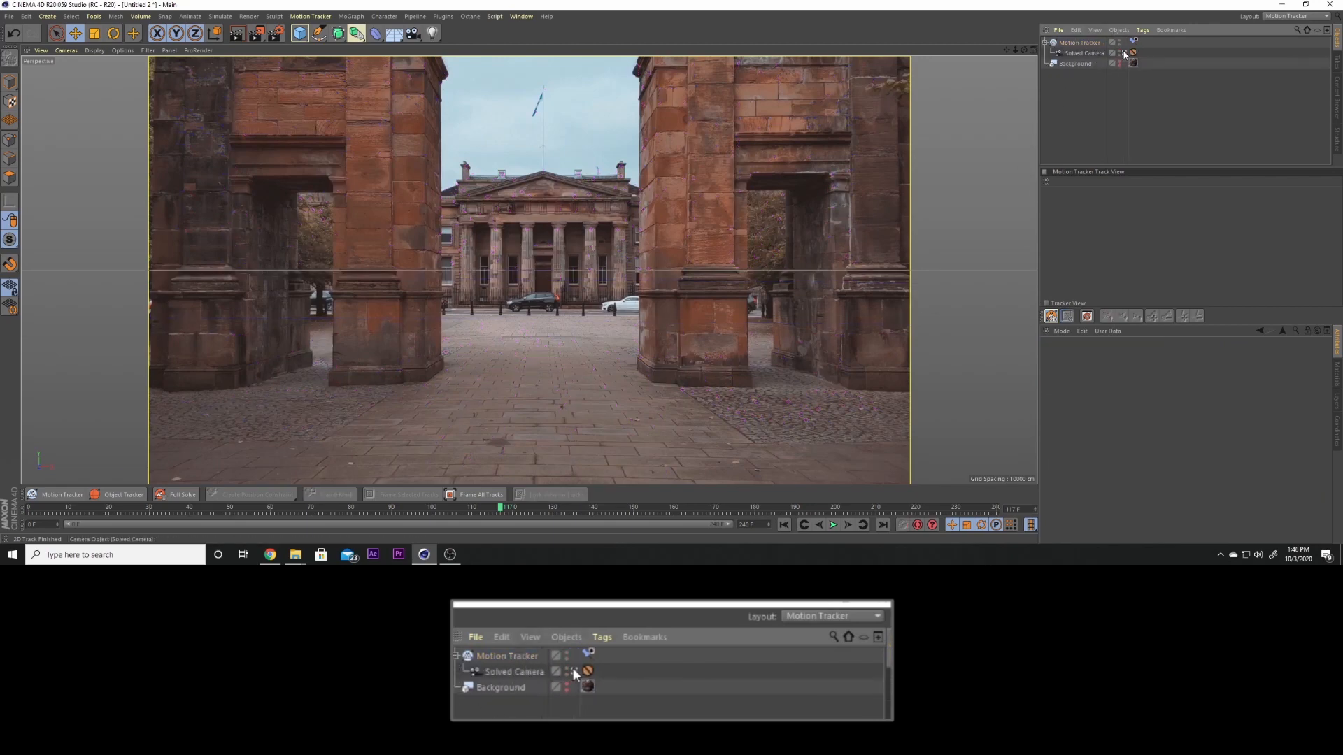
Compare the scene outside and through the Solved Camera, collapse the Motion Tracker's hierarchy and run its 3D solve.
click(1123, 53)
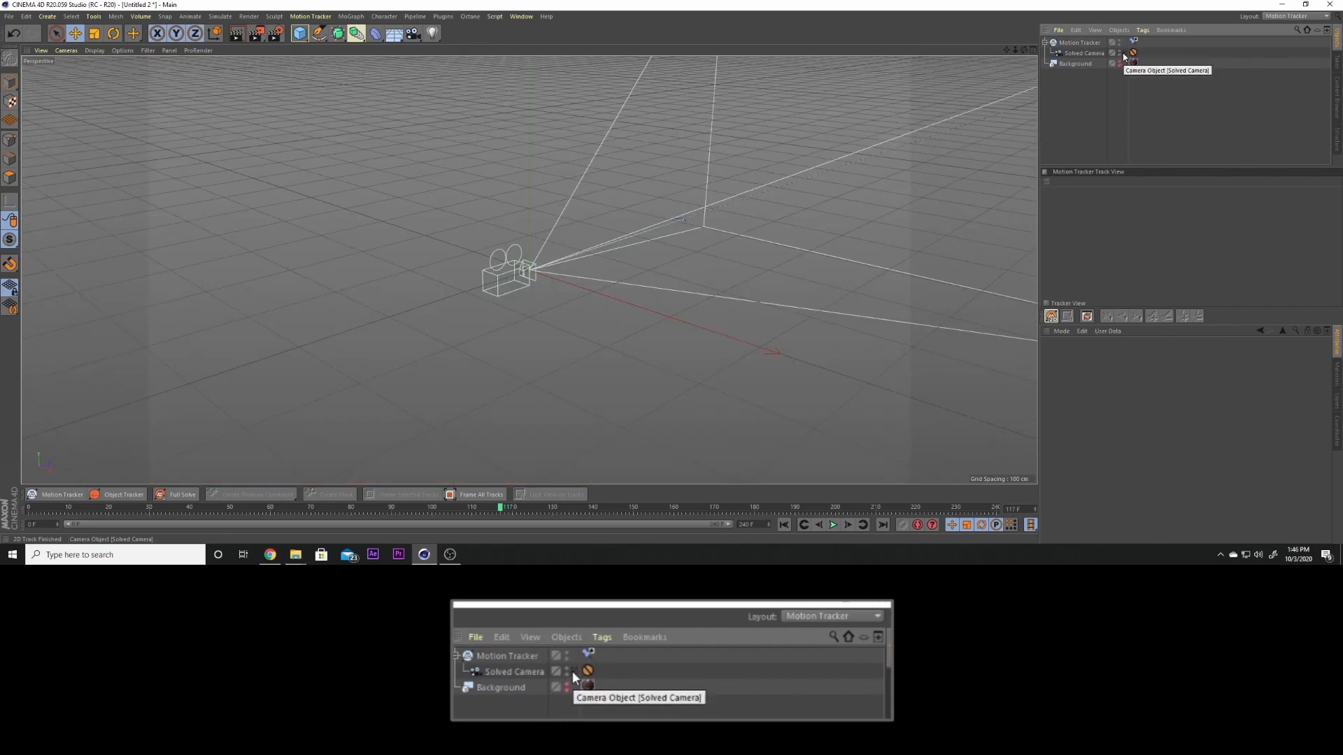
click(1123, 53)
click(1074, 42)
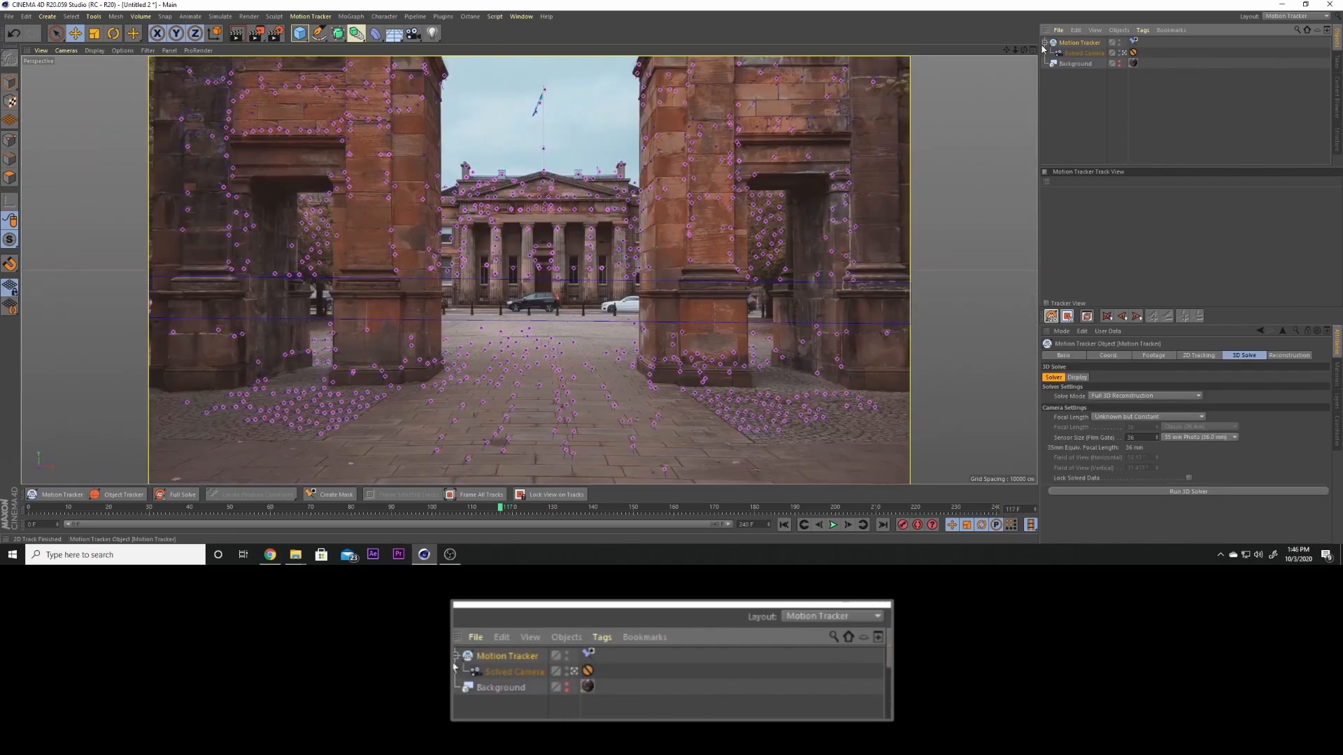
click(1044, 43)
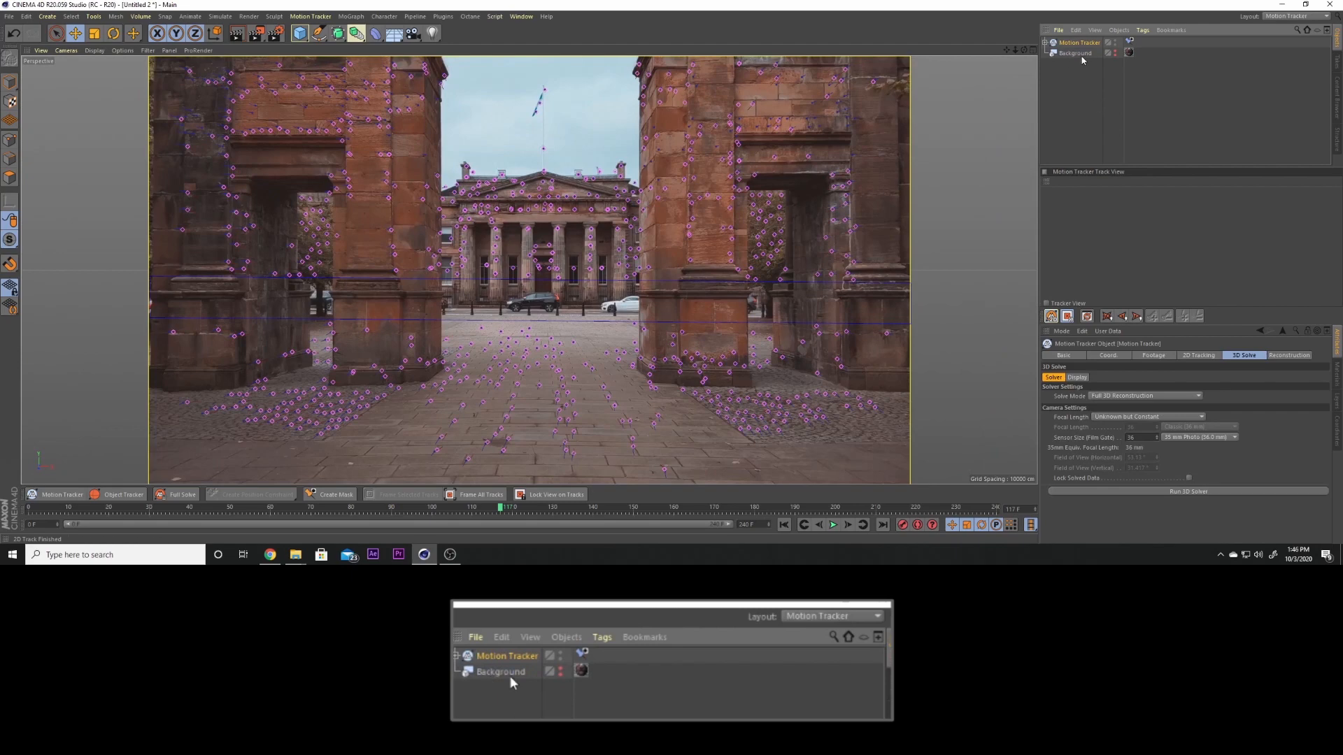
click(1152, 492)
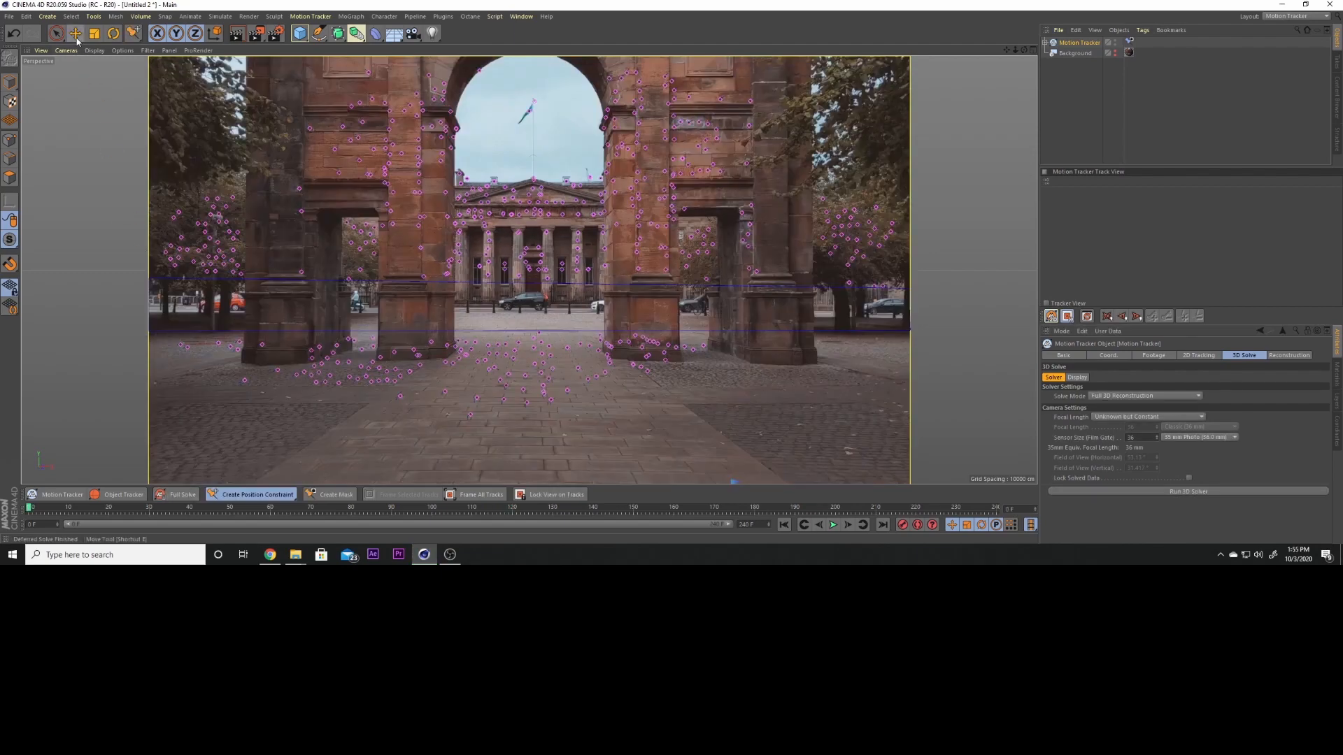
Leave the Solved Camera view and examine the solved feature points and camera path from several angles.
click(77, 38)
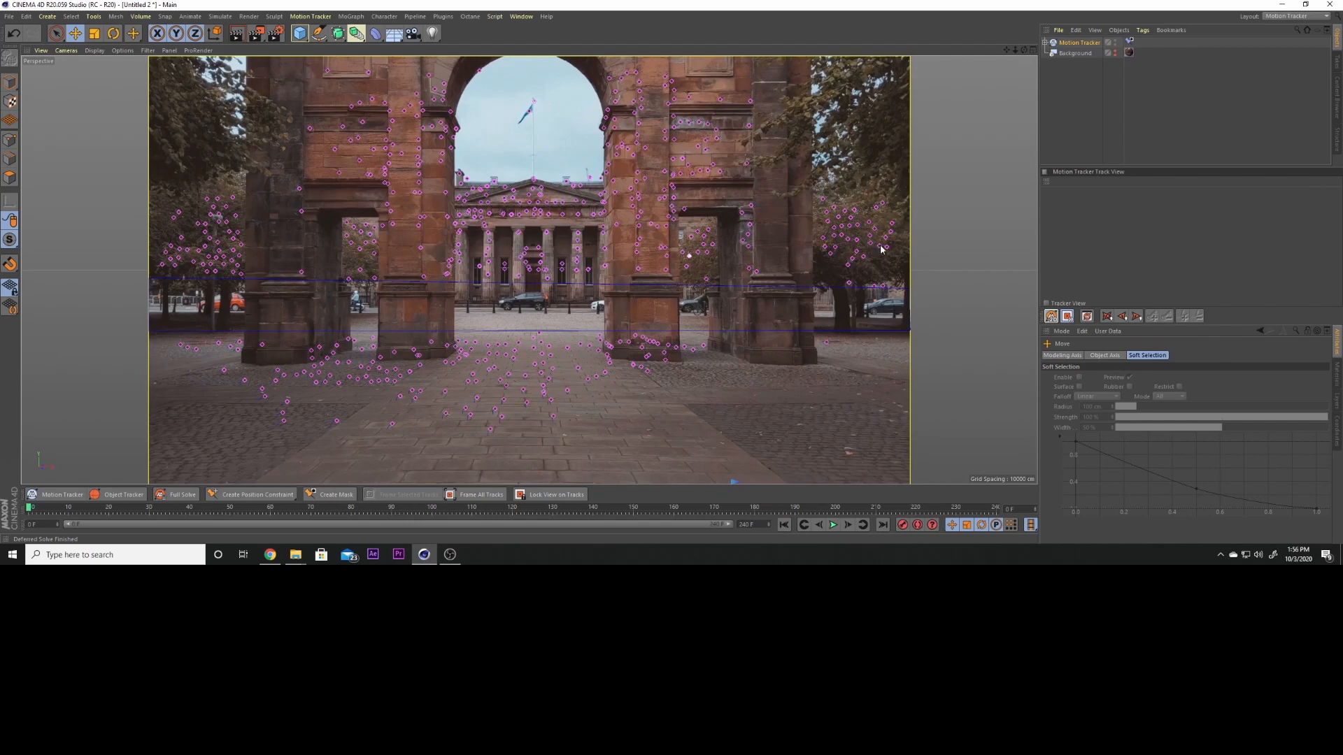
click(1046, 44)
click(1083, 54)
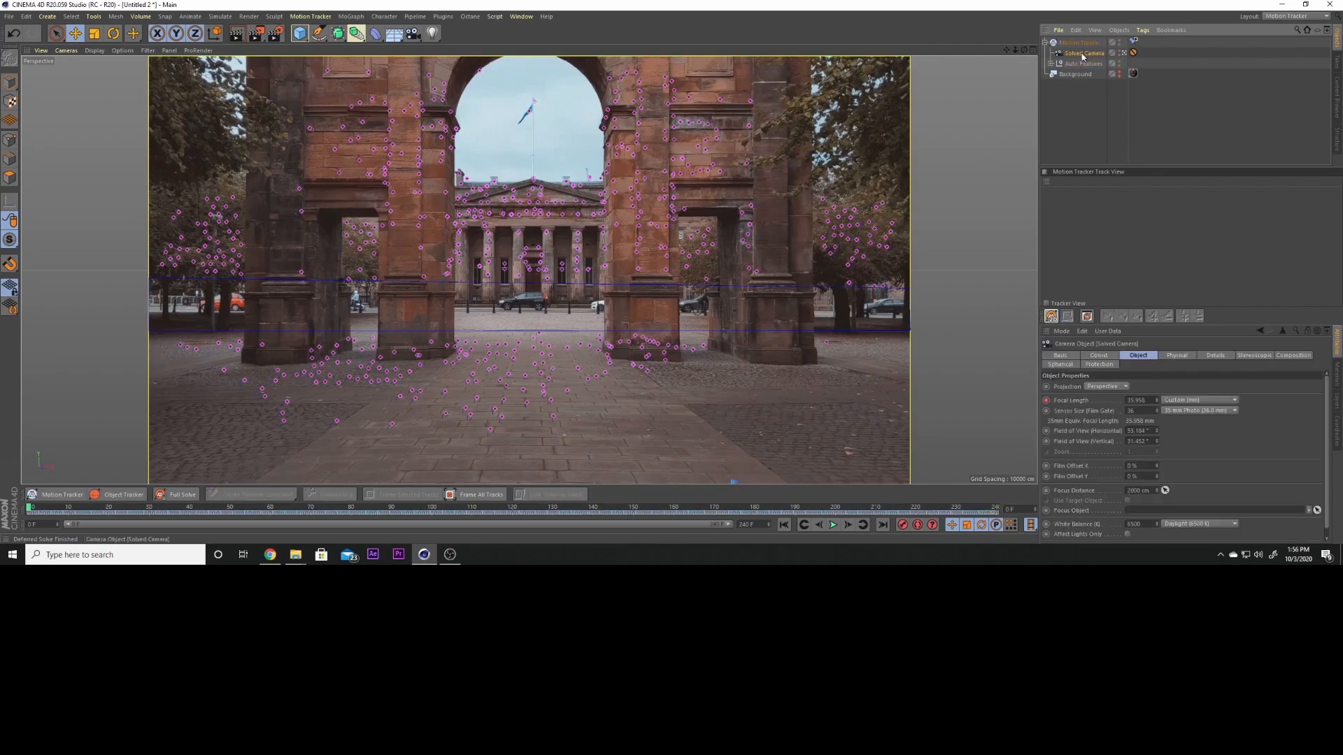
click(1124, 53)
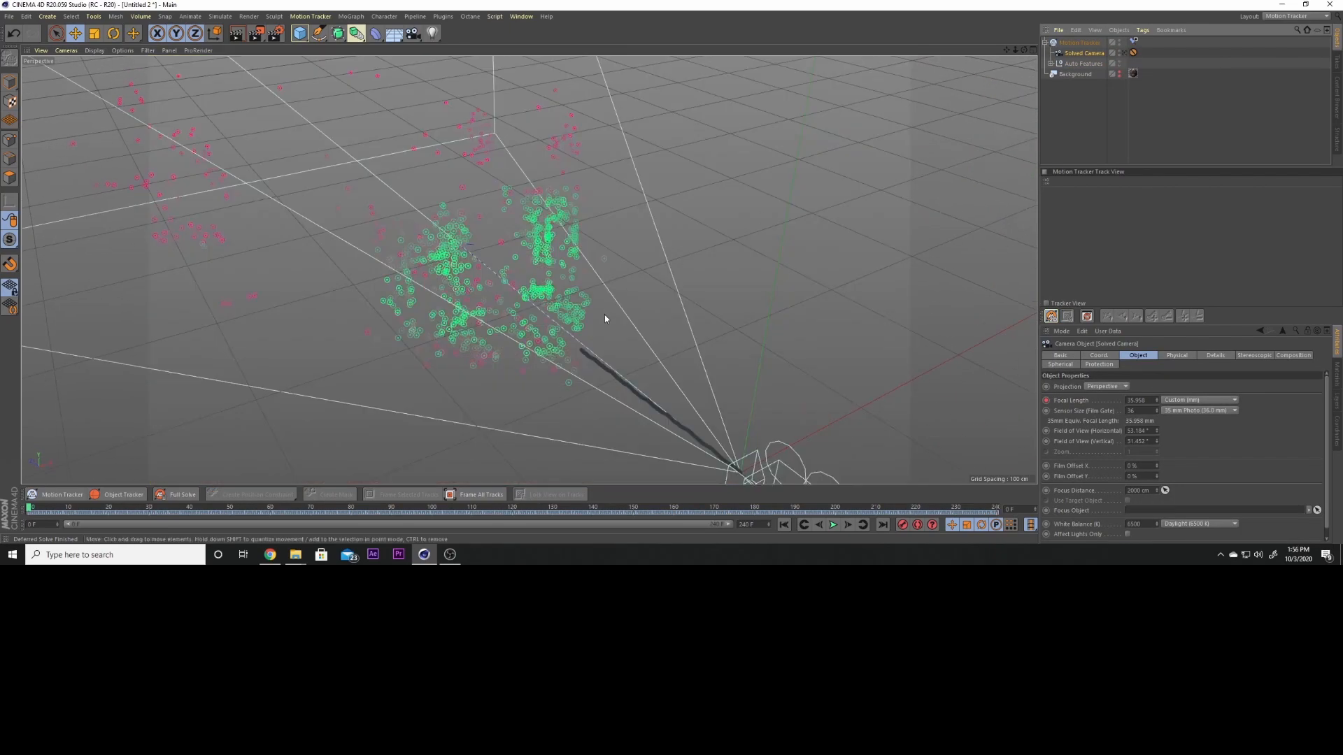
alt+drag(609, 318, 451, 233)
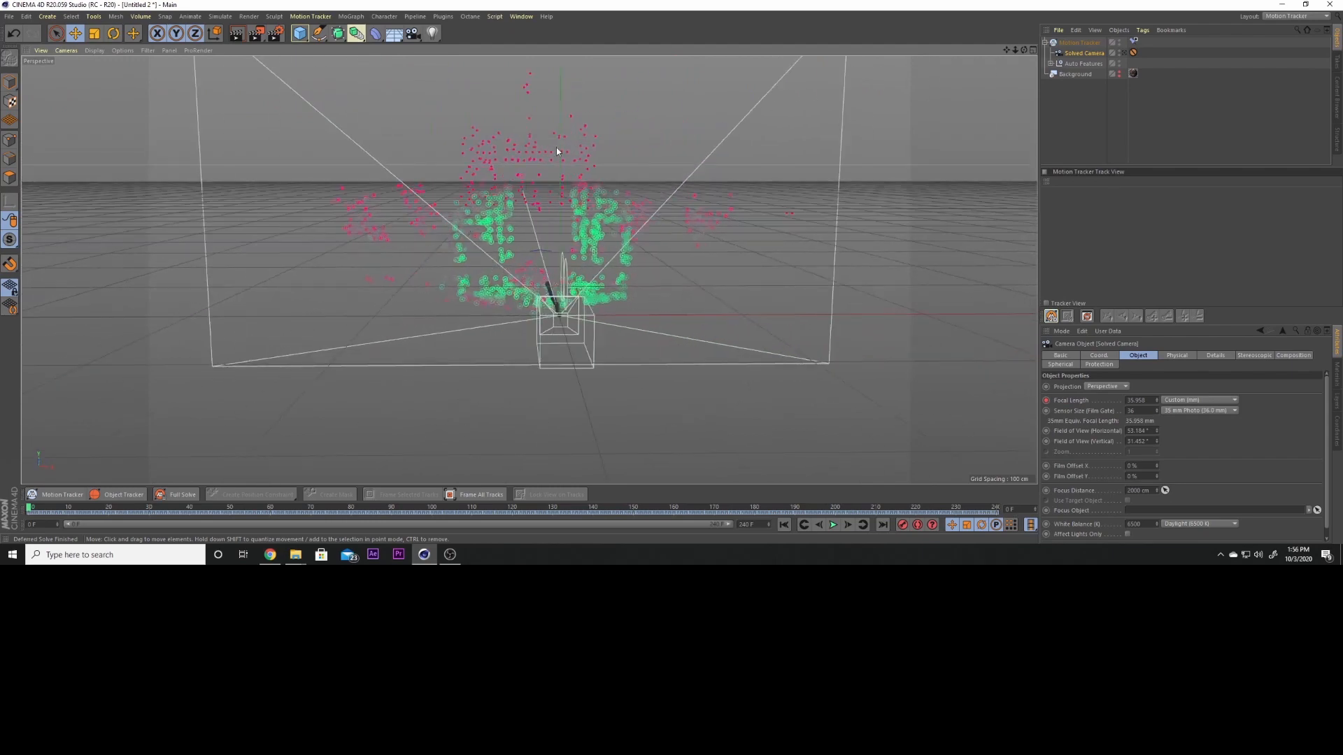
alt+drag(520, 237, 484, 240)
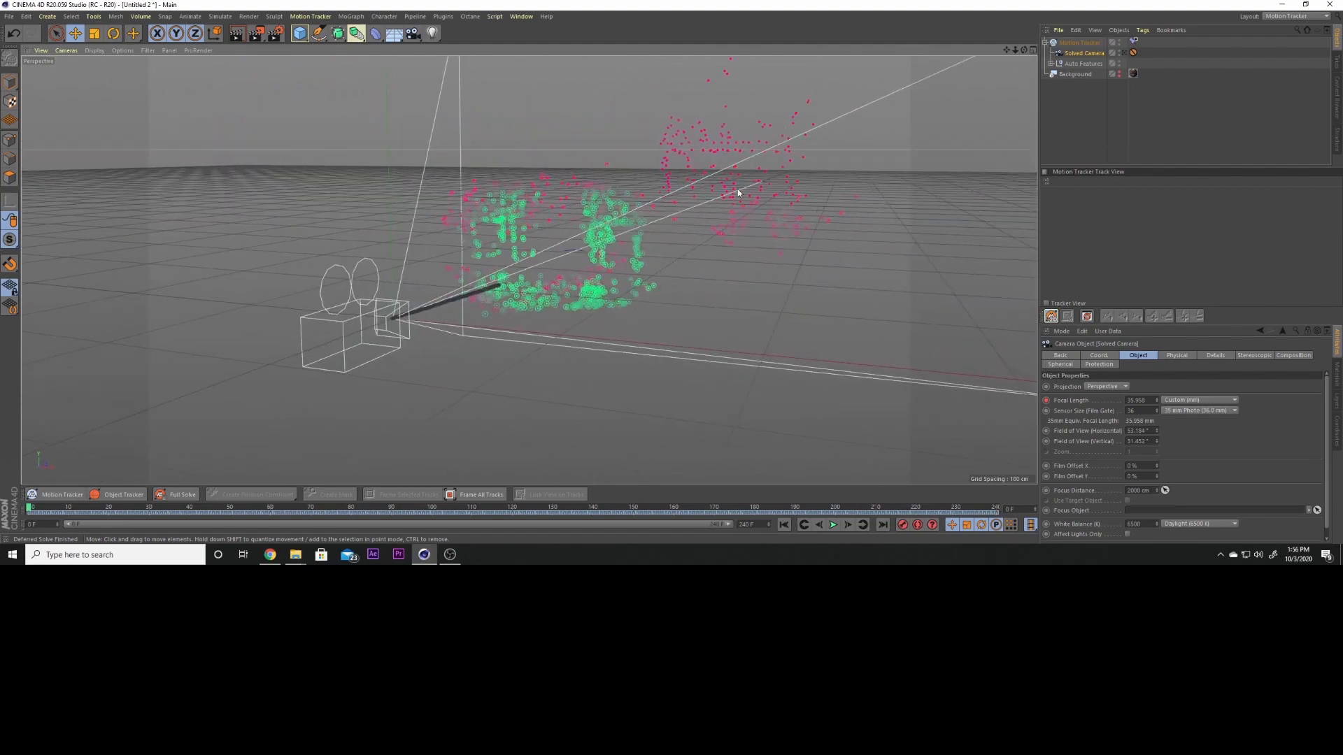
alt+drag(533, 240, 349, 315)
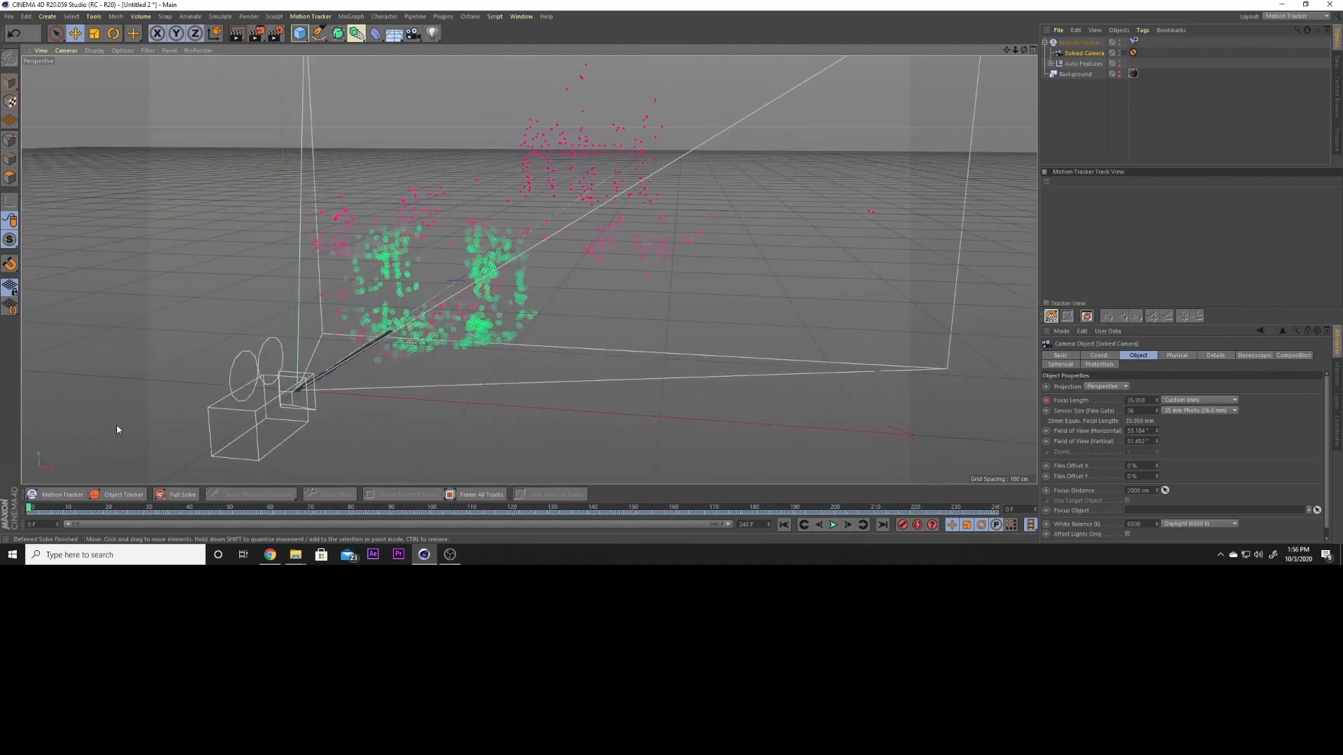
drag(85, 511, 21, 486)
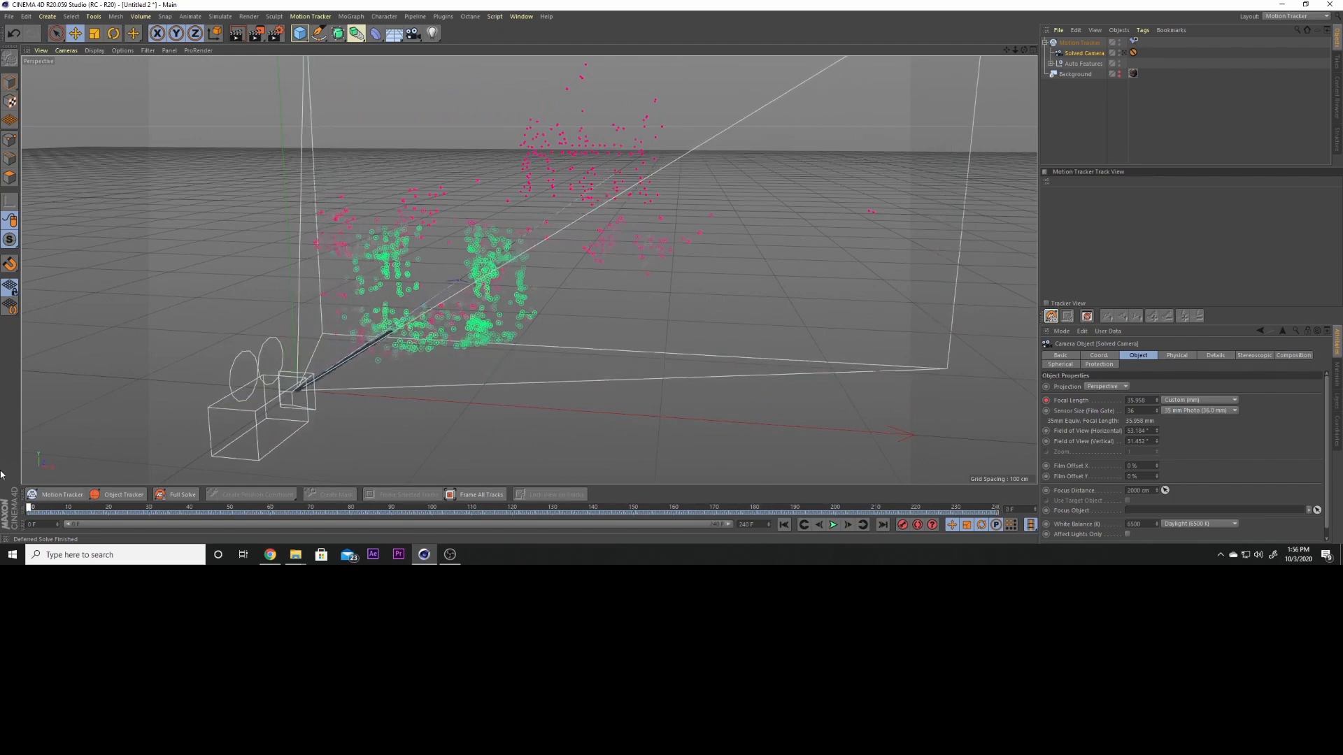
alt+drag(456, 305, 656, 261)
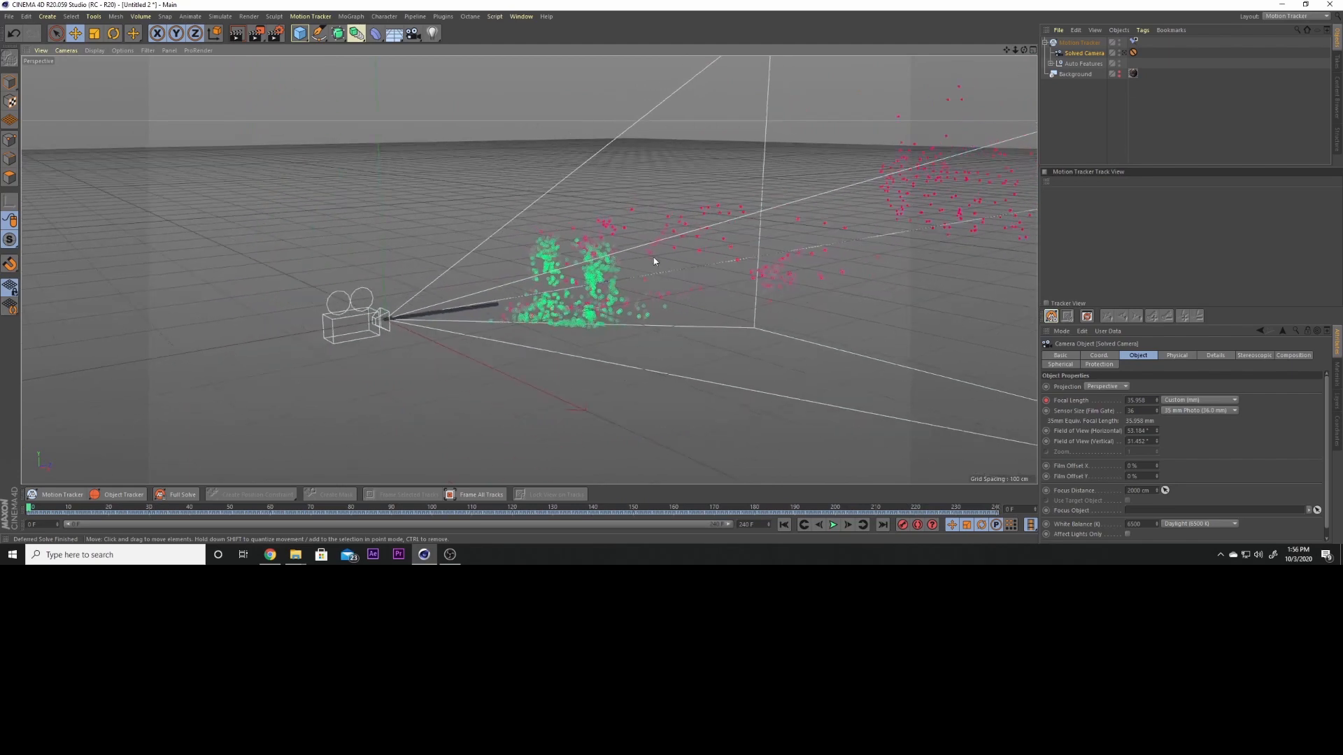
alt+middle_drag(656, 261, 442, 288)
alt+right_drag(442, 288, 435, 310)
alt+drag(384, 307, 414, 308)
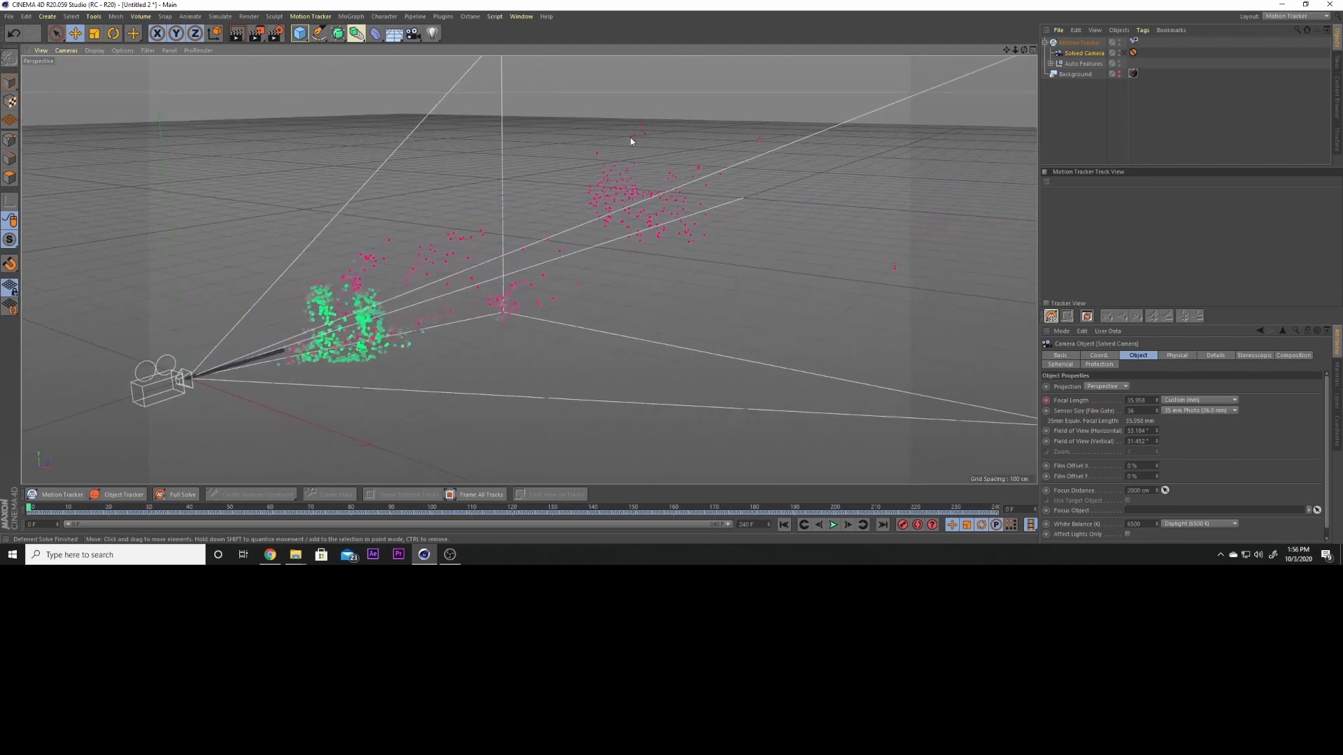
Inspect the solved point layout in the four-view arrangement, including the top and right views, and return to the single perspective view.
click(1034, 50)
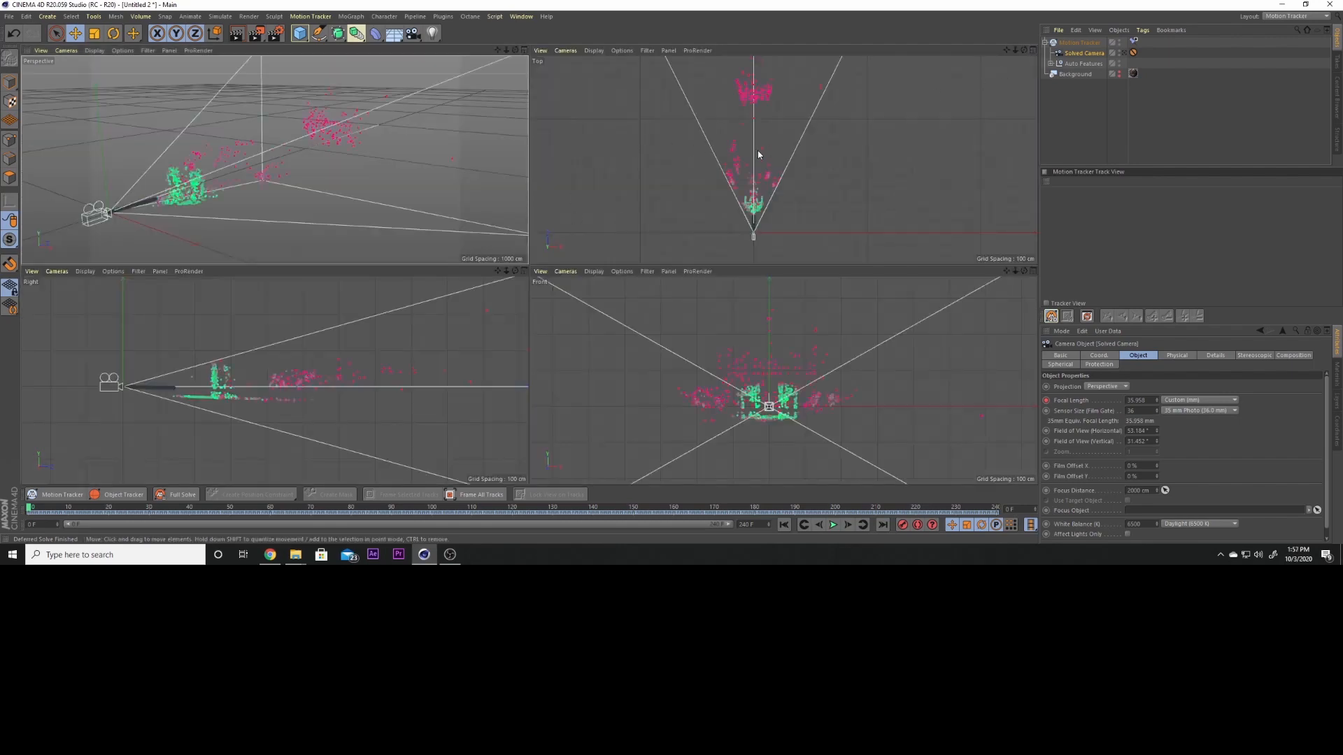
scroll(760, 155, down, 4)
scroll(760, 156, up, 8)
scroll(762, 118, down, 4)
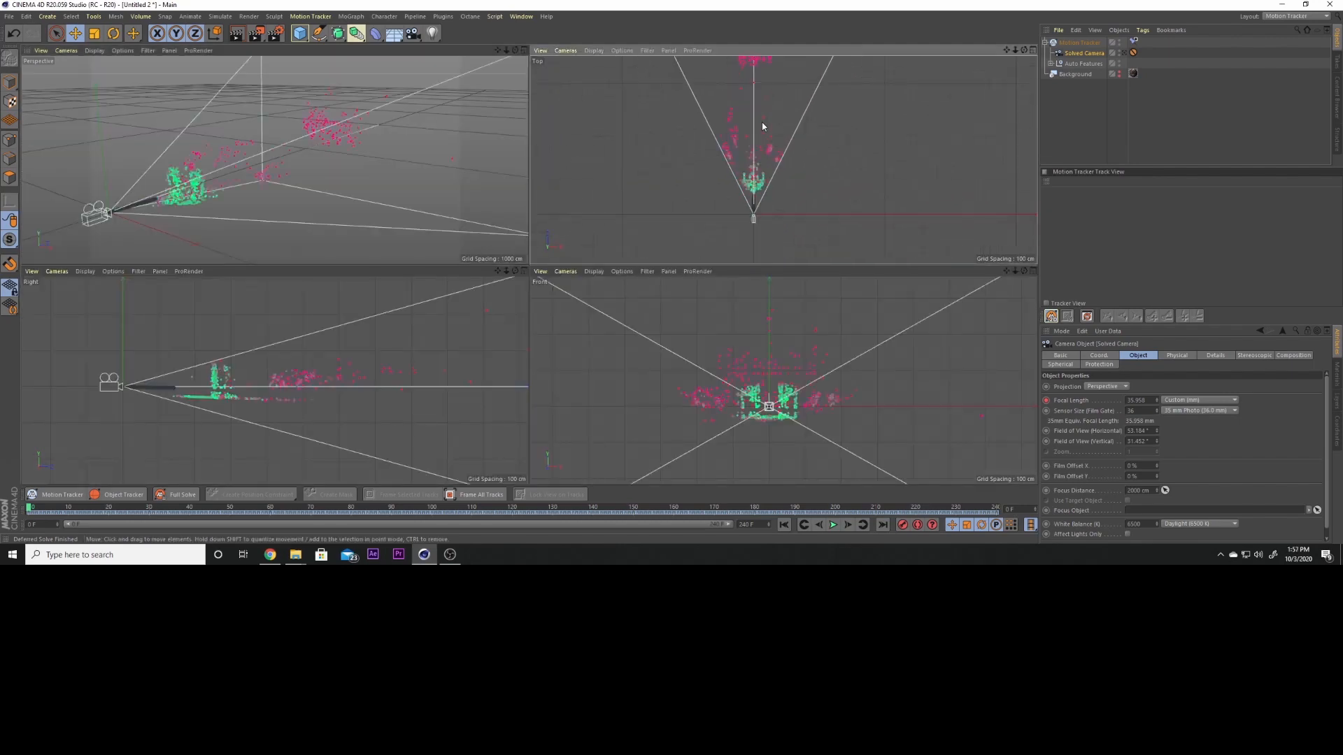
scroll(735, 165, up, 2)
mouse_move(215, 375)
alt+middle_down()
mouse_move(94, 382)
mouse_move(199, 379)
alt+middle_up()
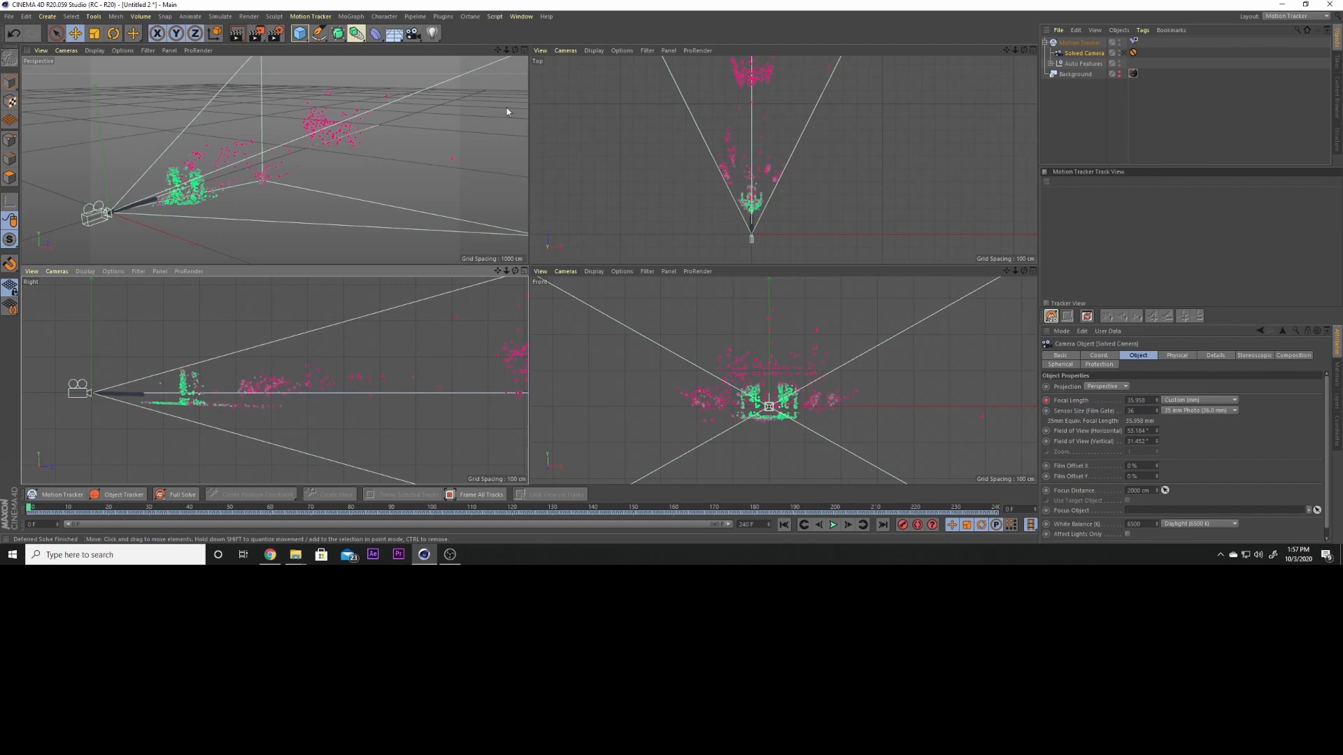
click(524, 51)
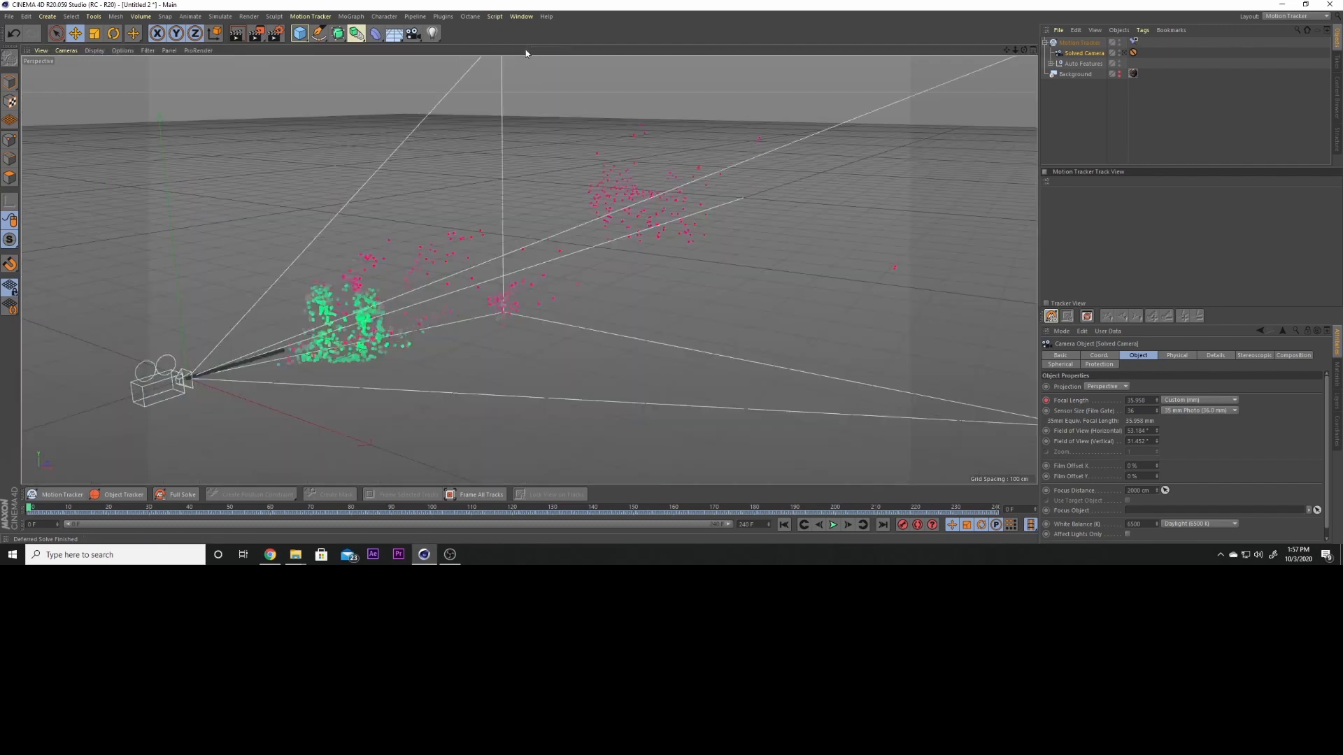
Look through the Solved Camera, deselect everything and scrub the footage to frame 103 to check how the features follow it.
click(1124, 53)
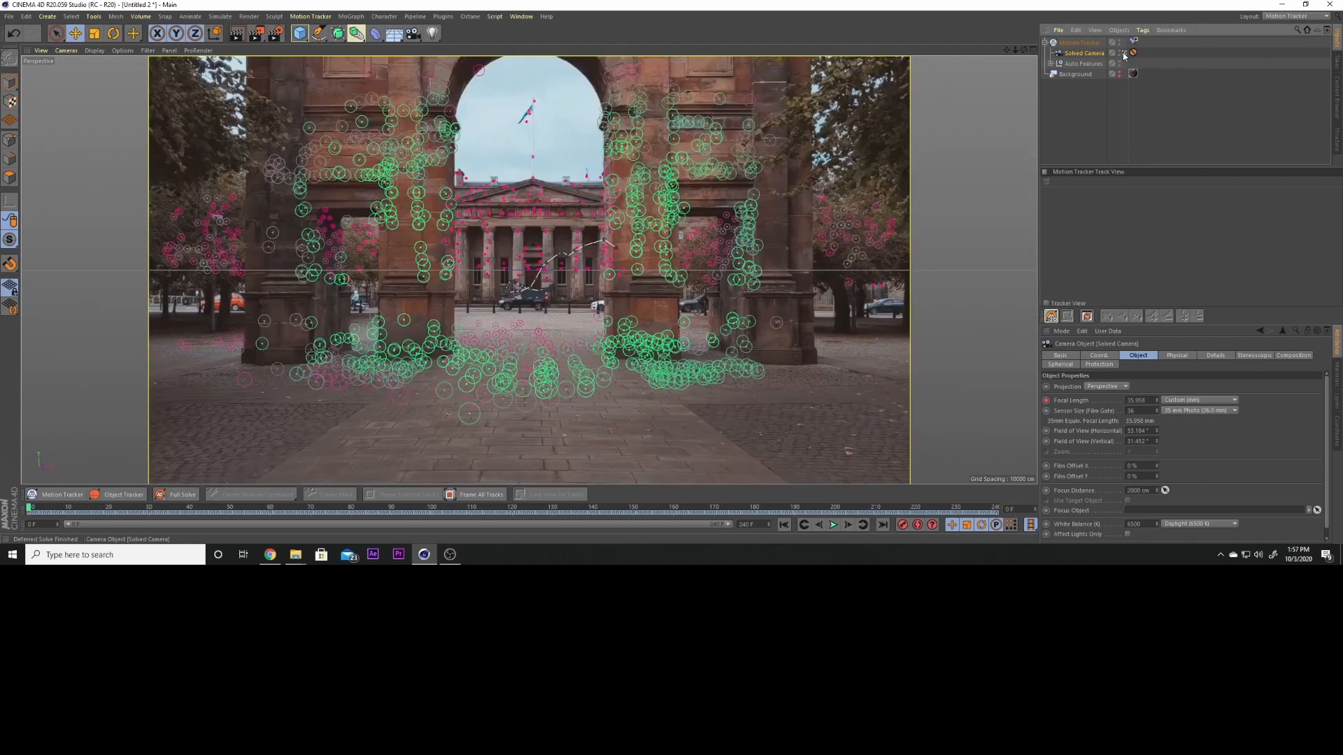
click(1080, 94)
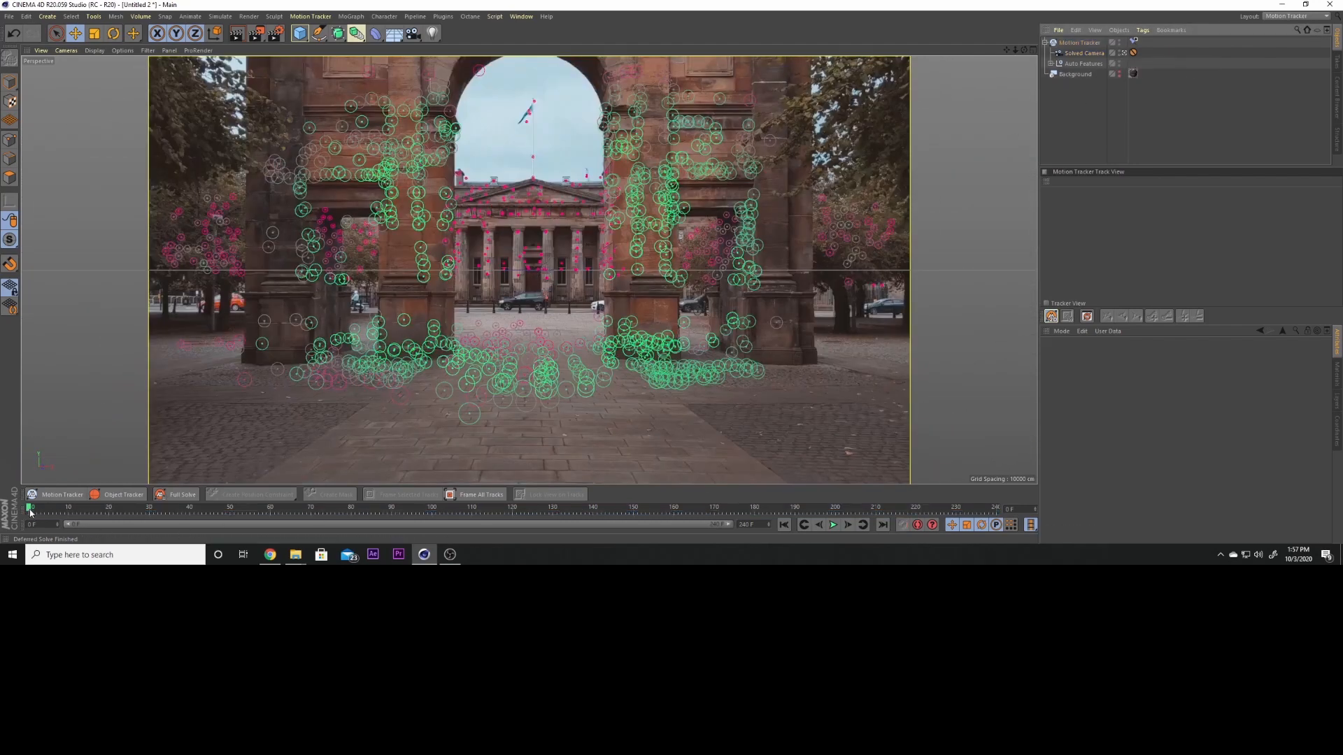
drag(30, 512, 266, 506)
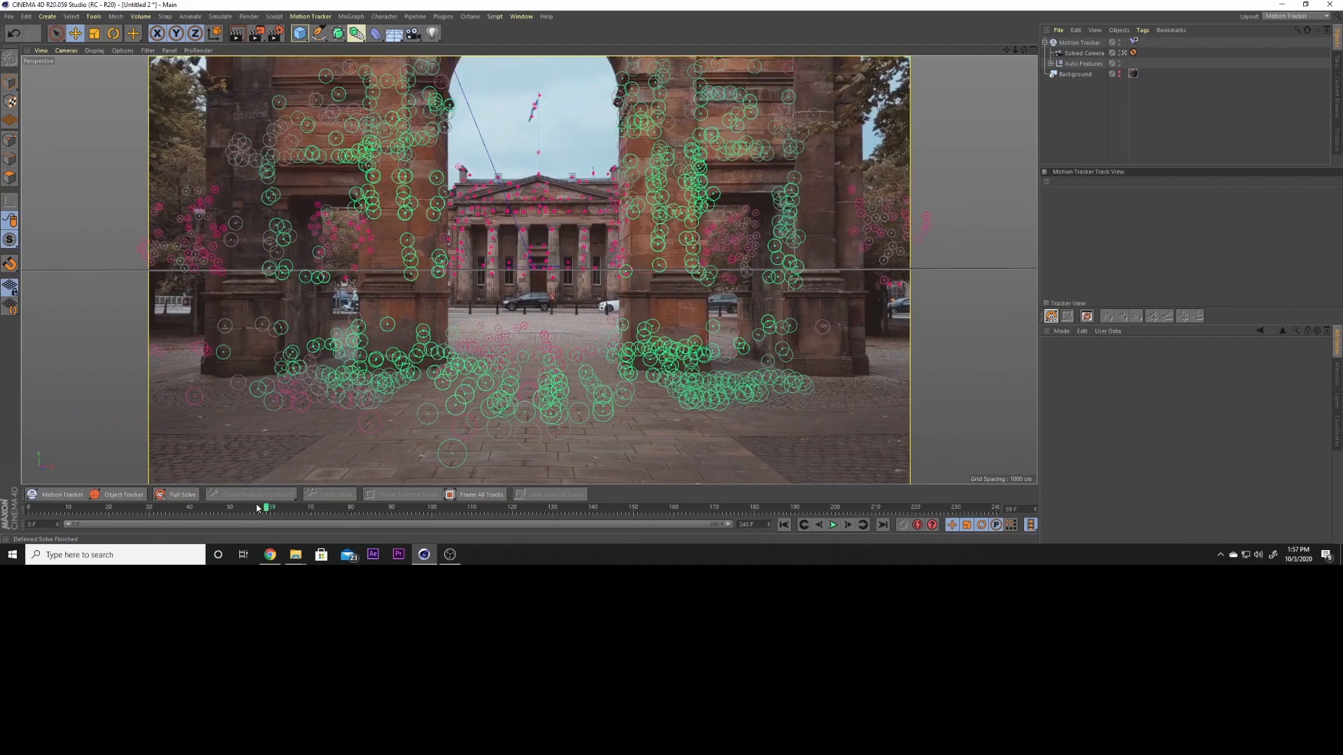
drag(258, 509, 451, 484)
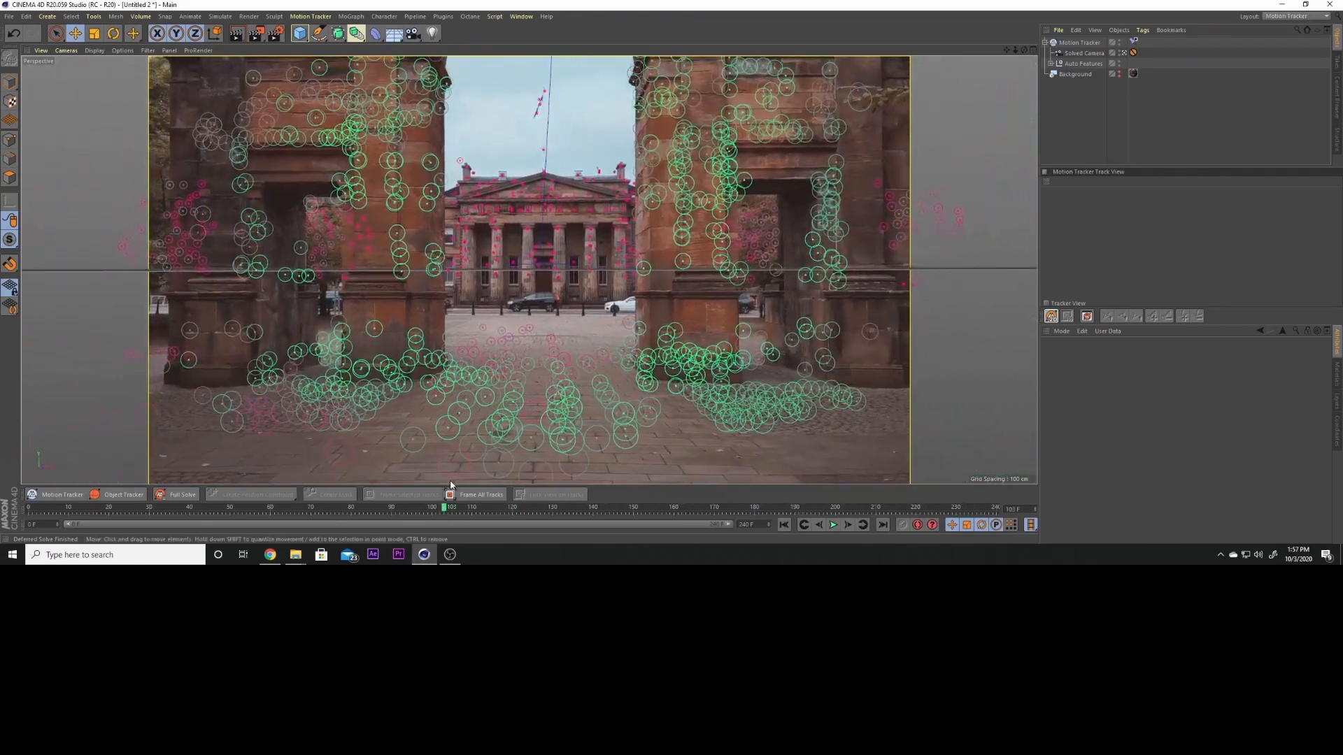
Create a planar constraint on the Motion Tracker from three feature points on the paving in front of the archway.
click(1046, 43)
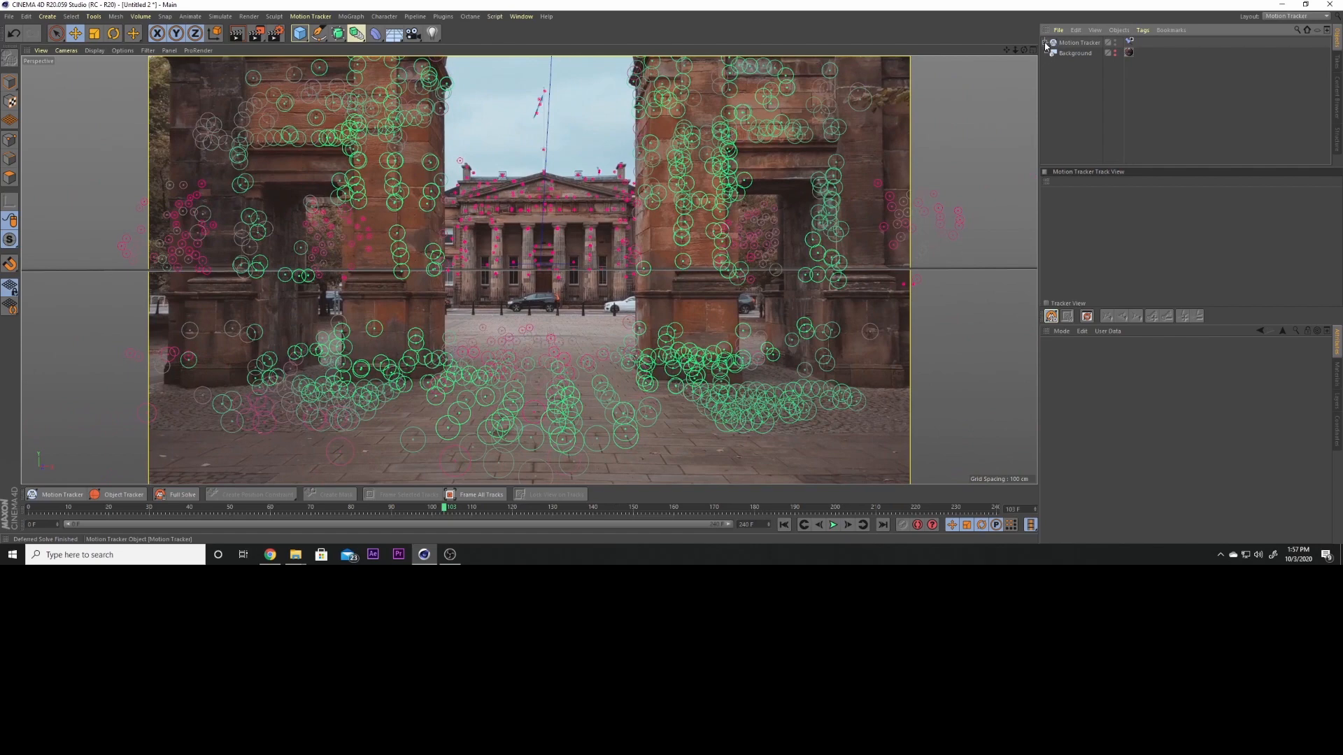
click(1080, 43)
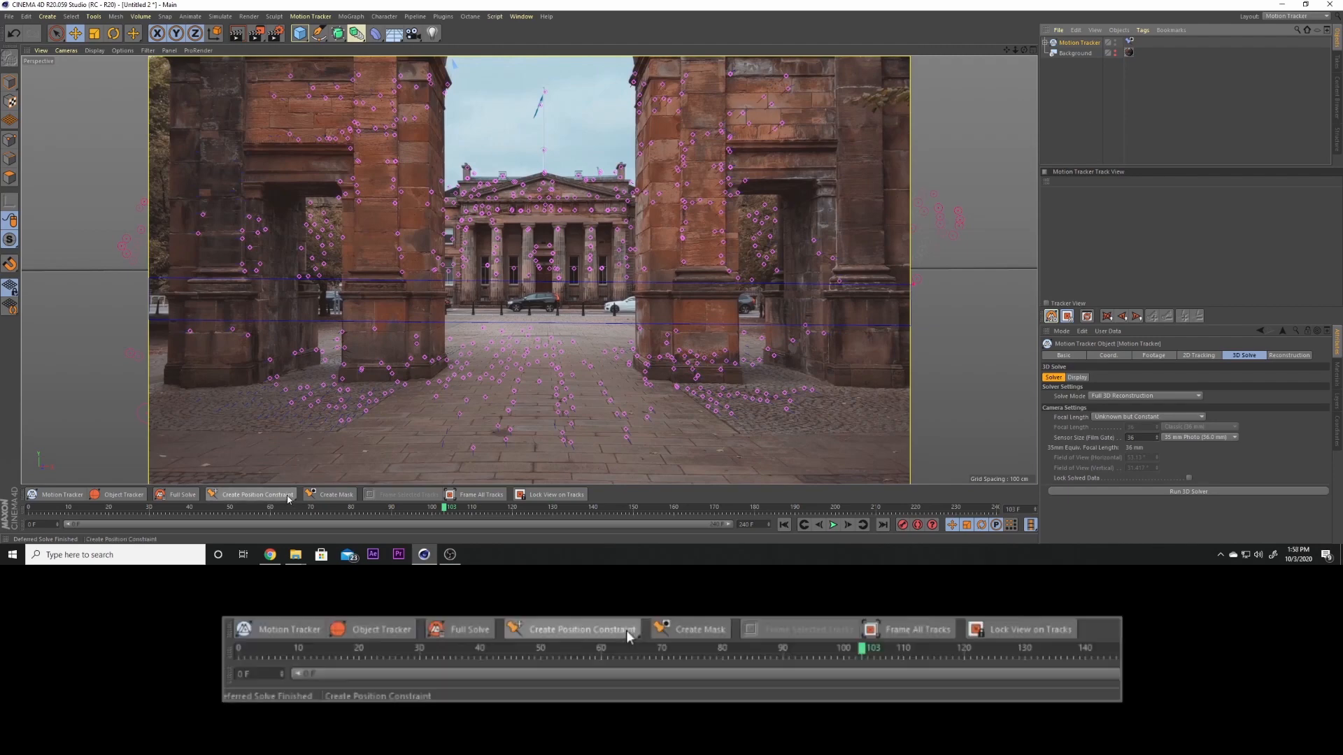
drag(287, 494, 360, 534)
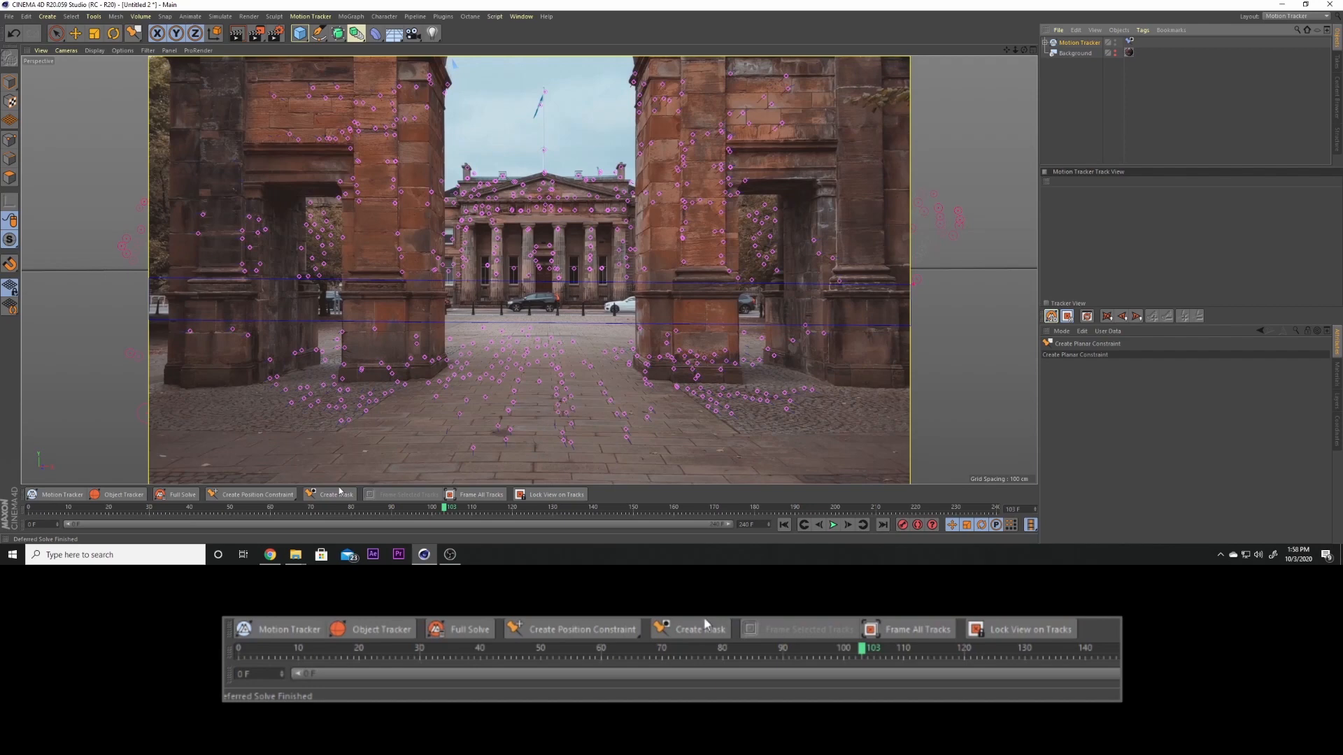
click(294, 498)
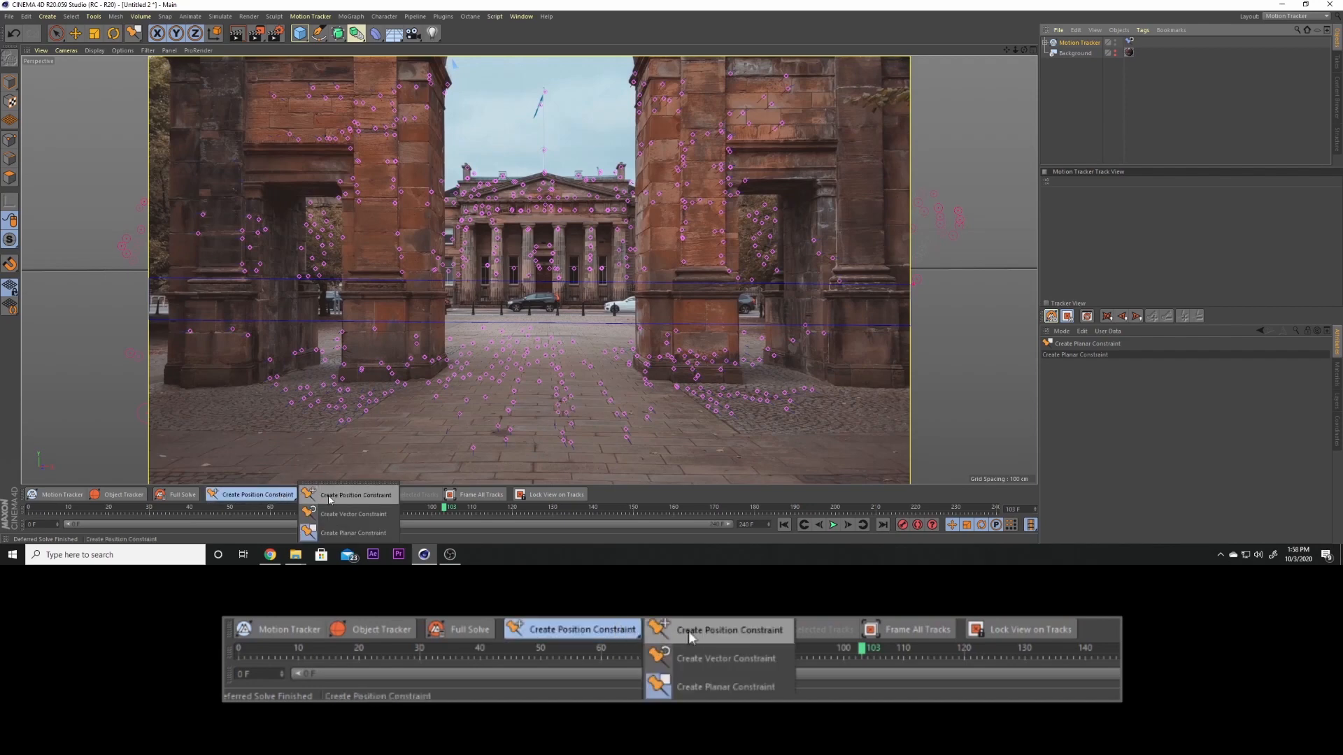
click(353, 533)
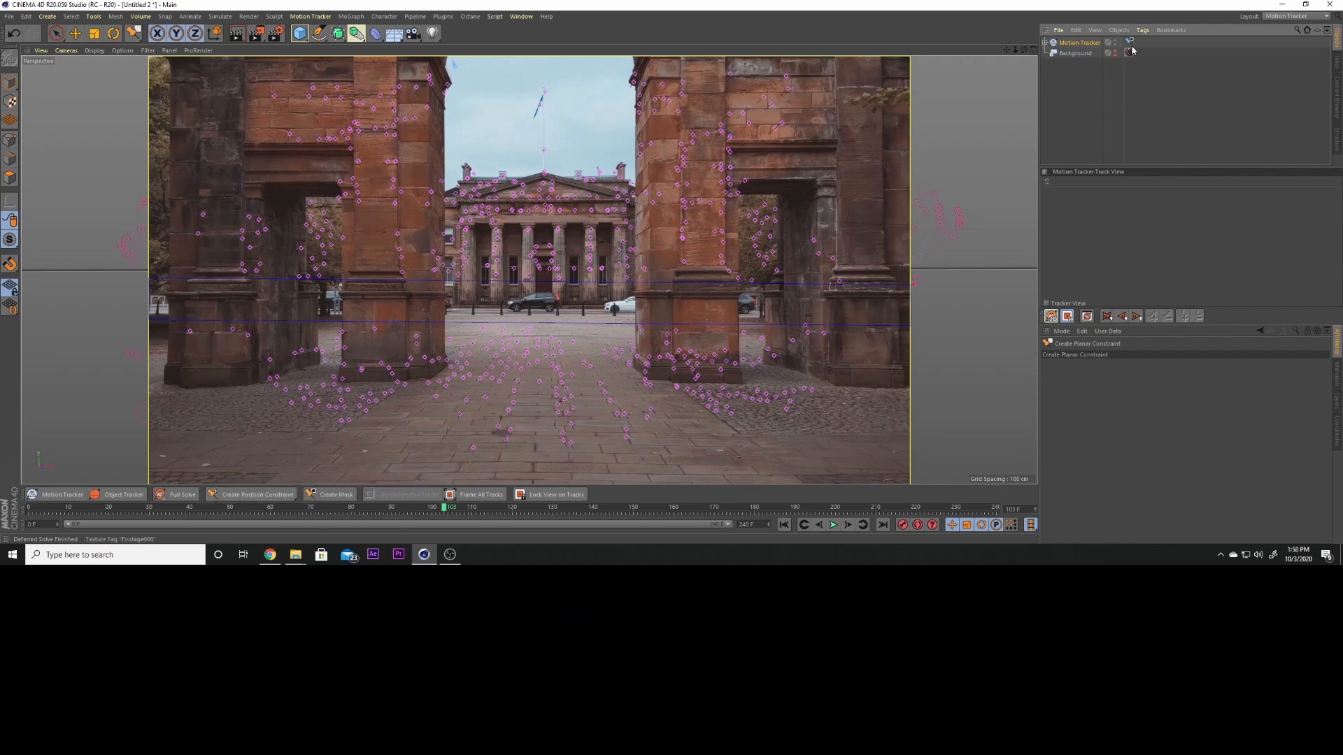
click(572, 409)
click(479, 380)
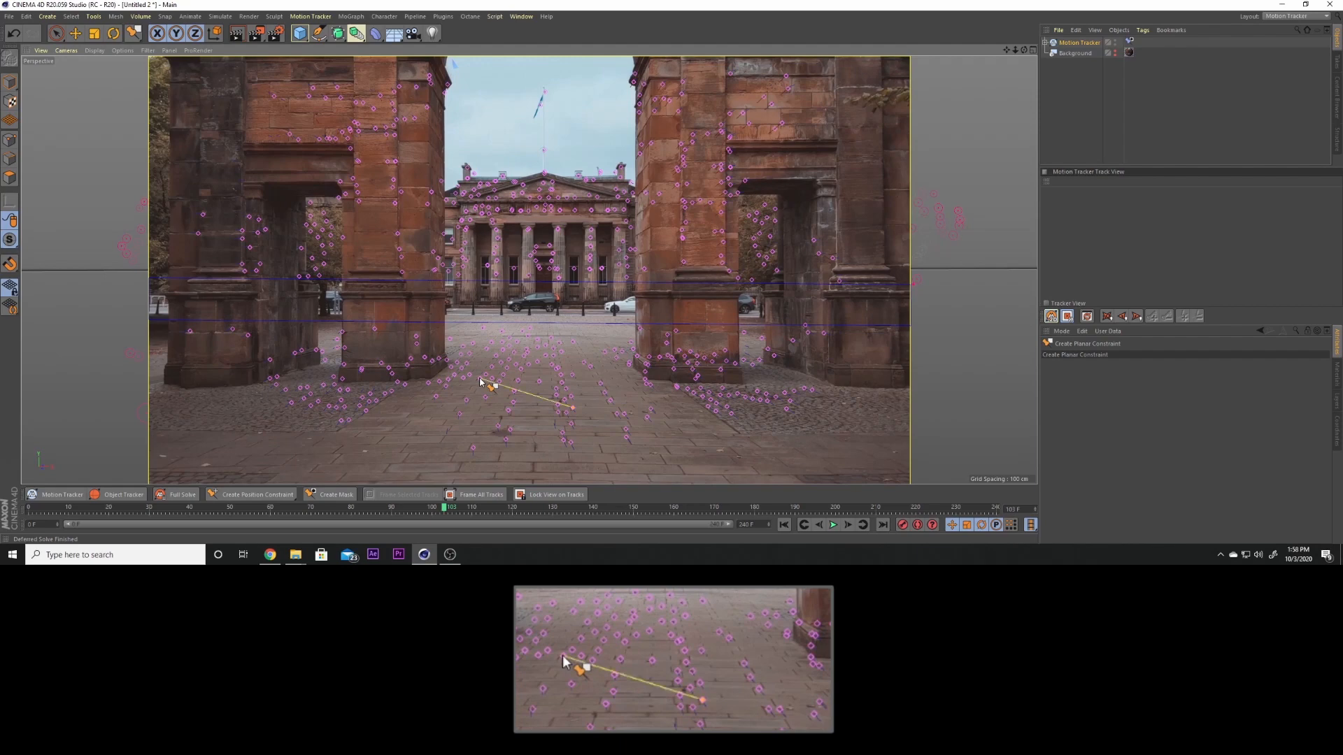
click(583, 365)
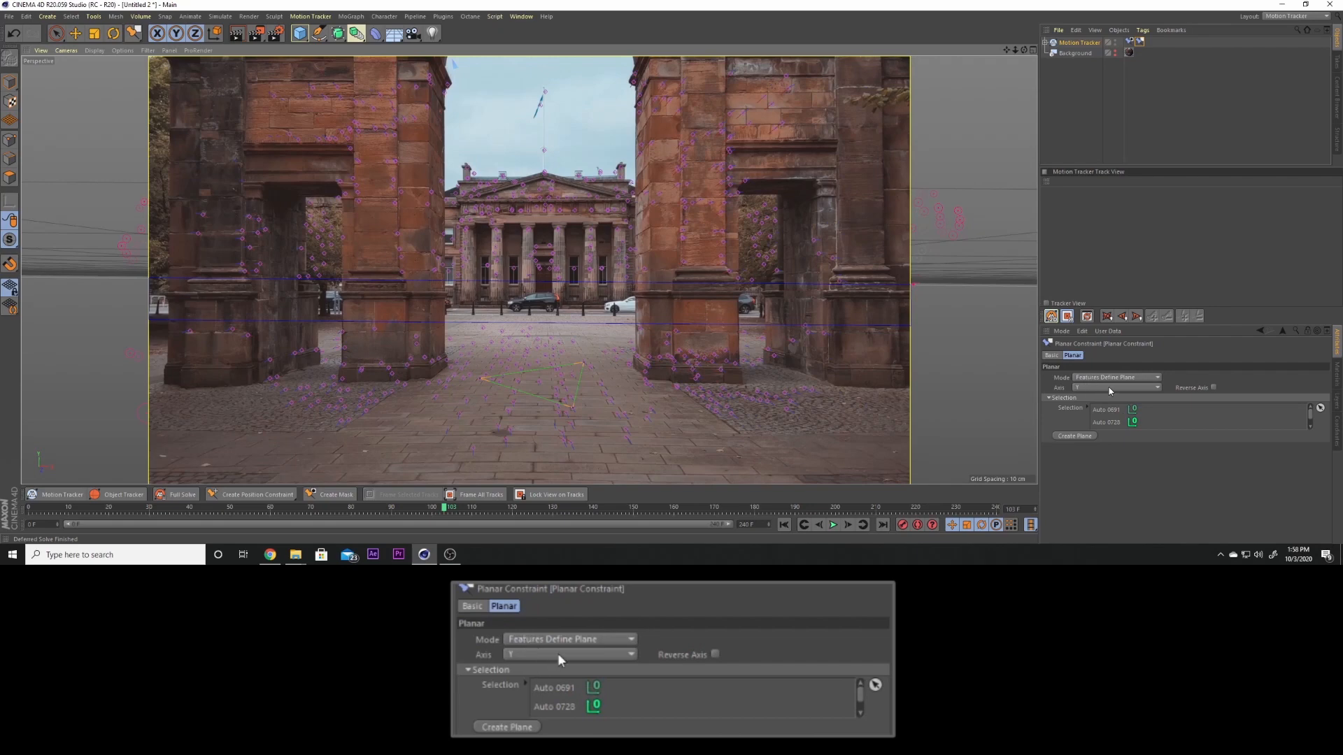
Keep the planar constraint's axis at Y, review its selected features and create a plane from it.
click(1087, 388)
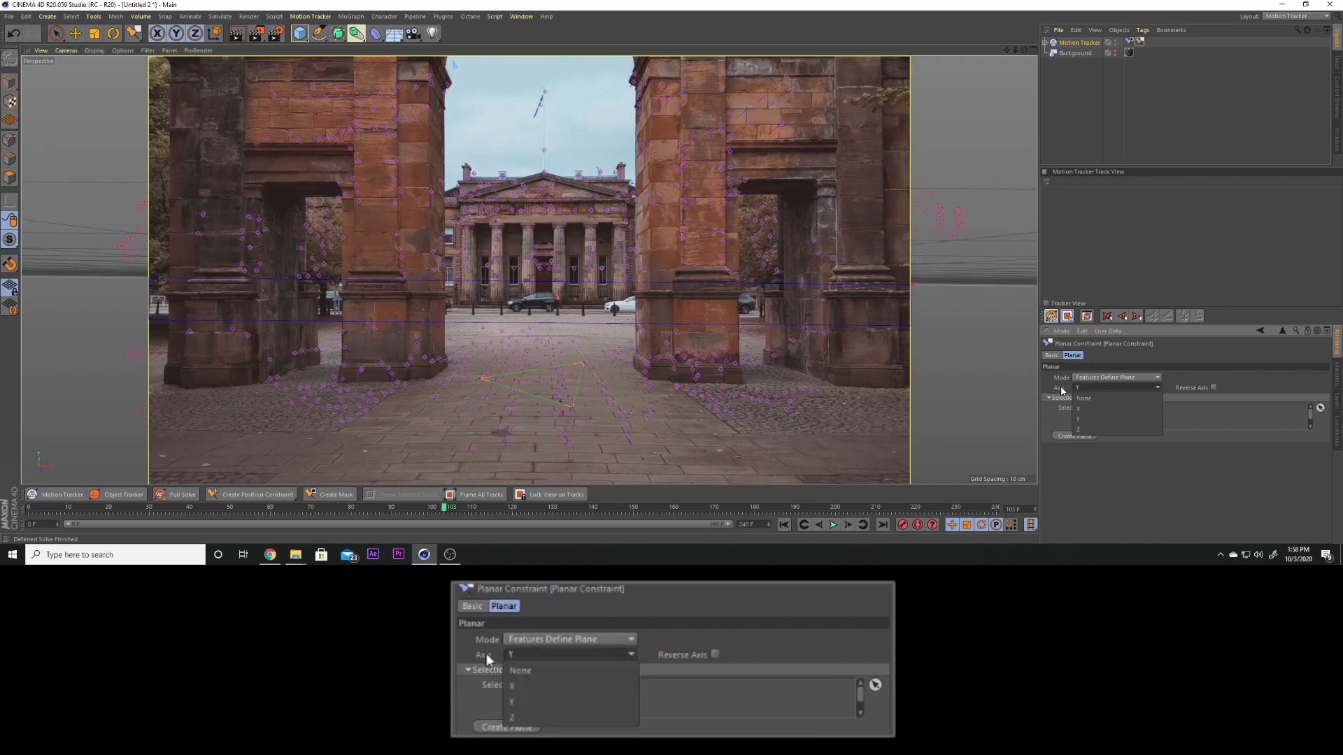
click(1059, 387)
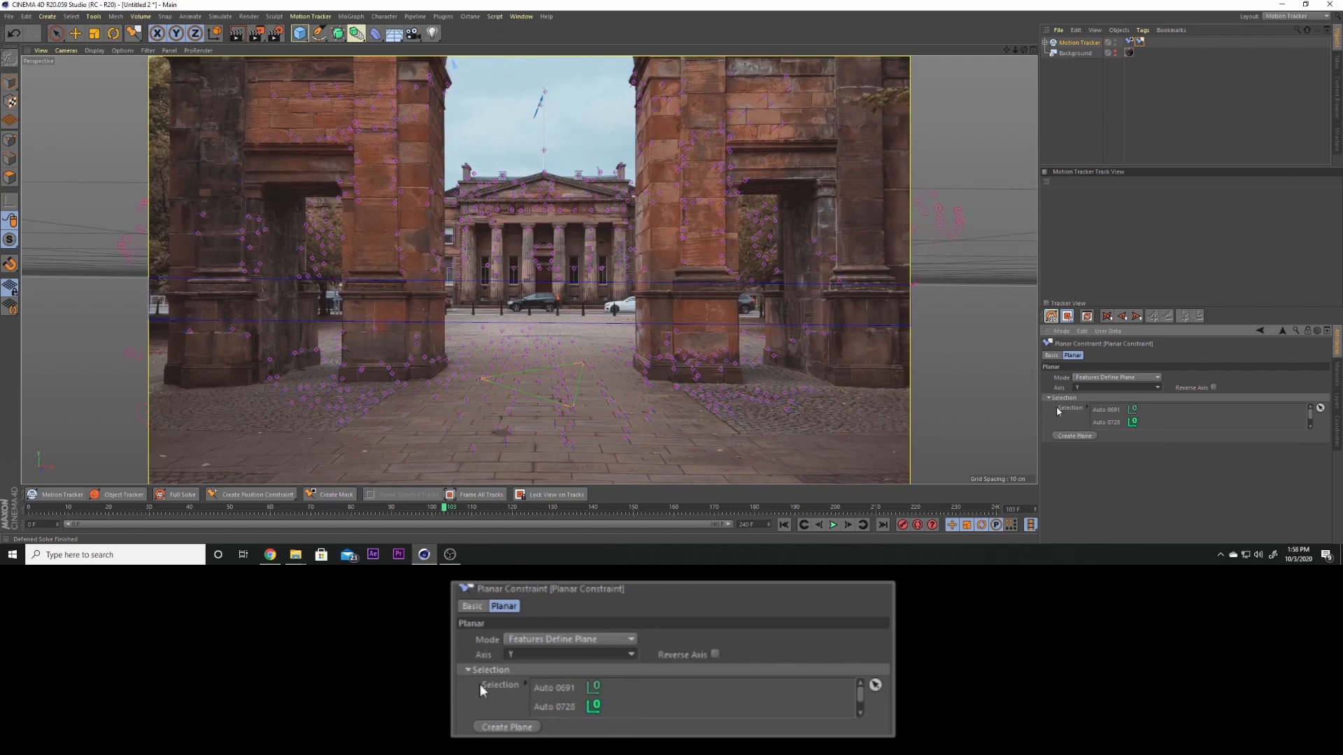
drag(1310, 416, 1311, 428)
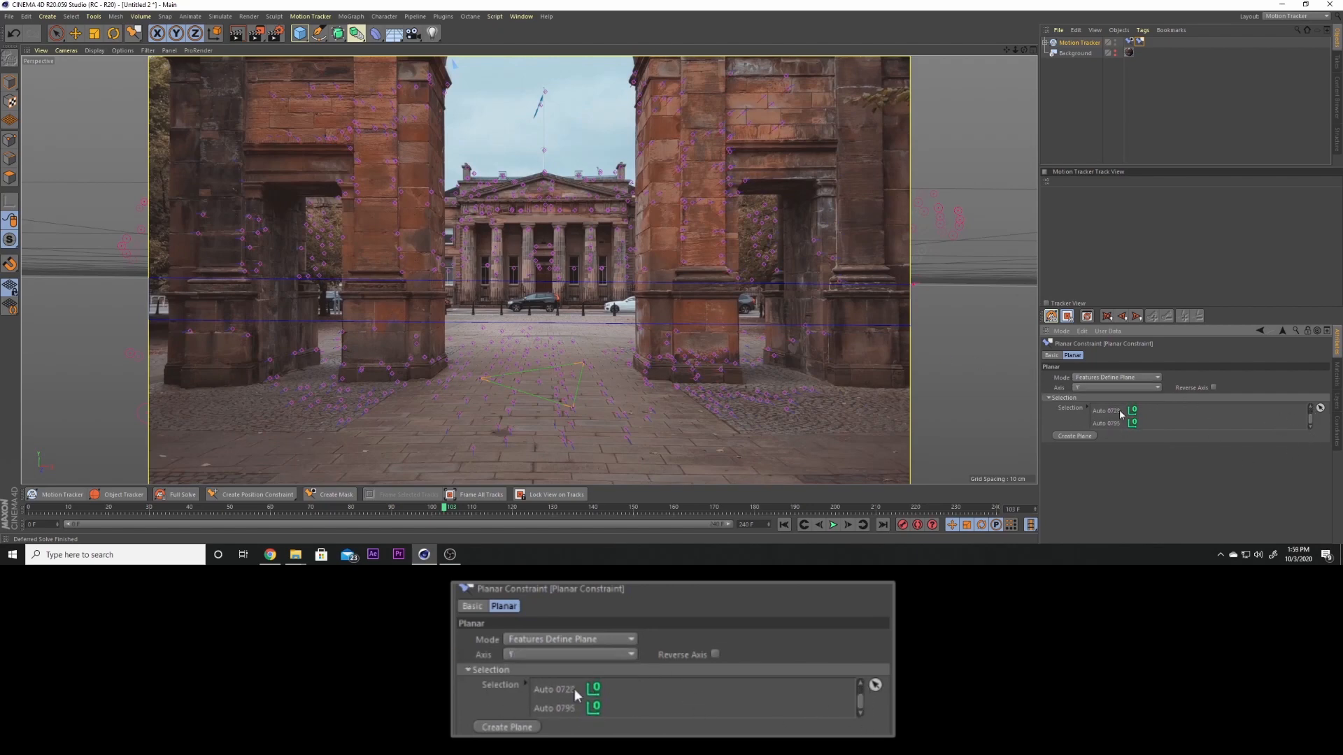
click(1071, 437)
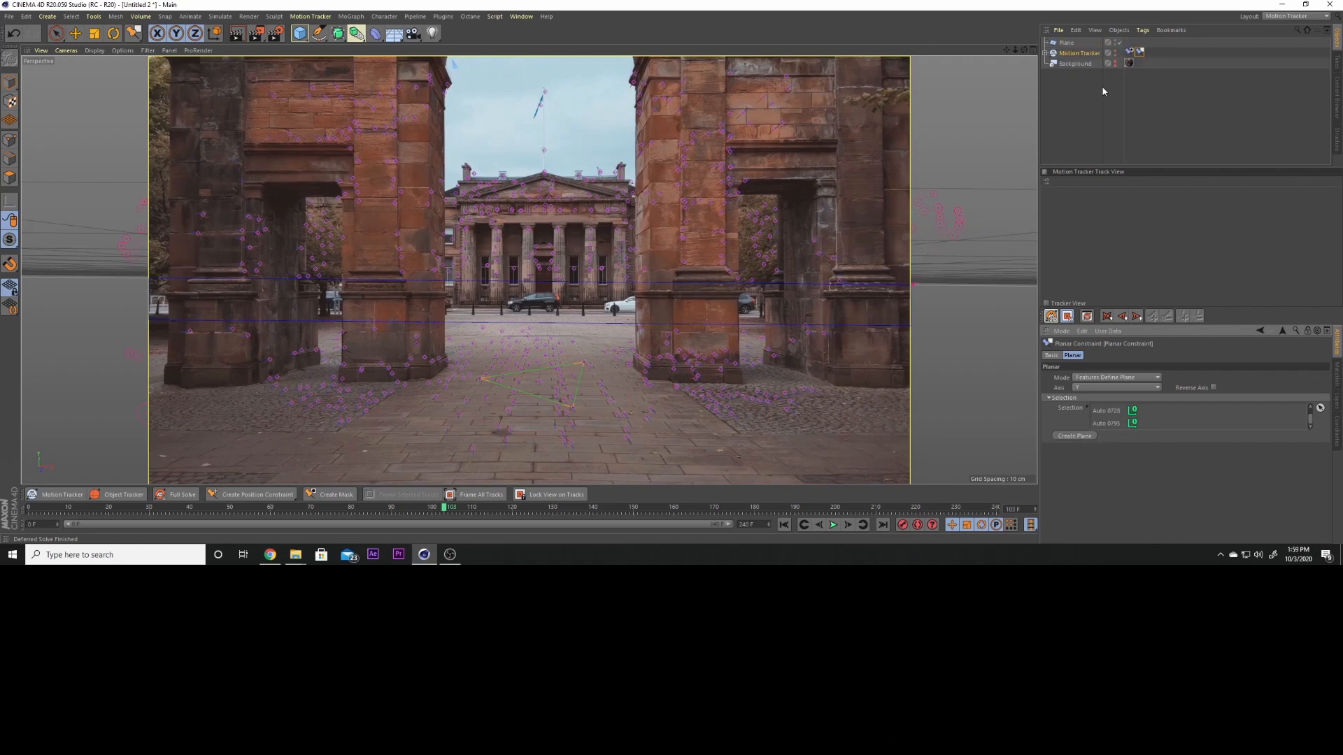
Rotate the new plane about its vertical axis so it lines up with the paved path through the archway.
click(1066, 43)
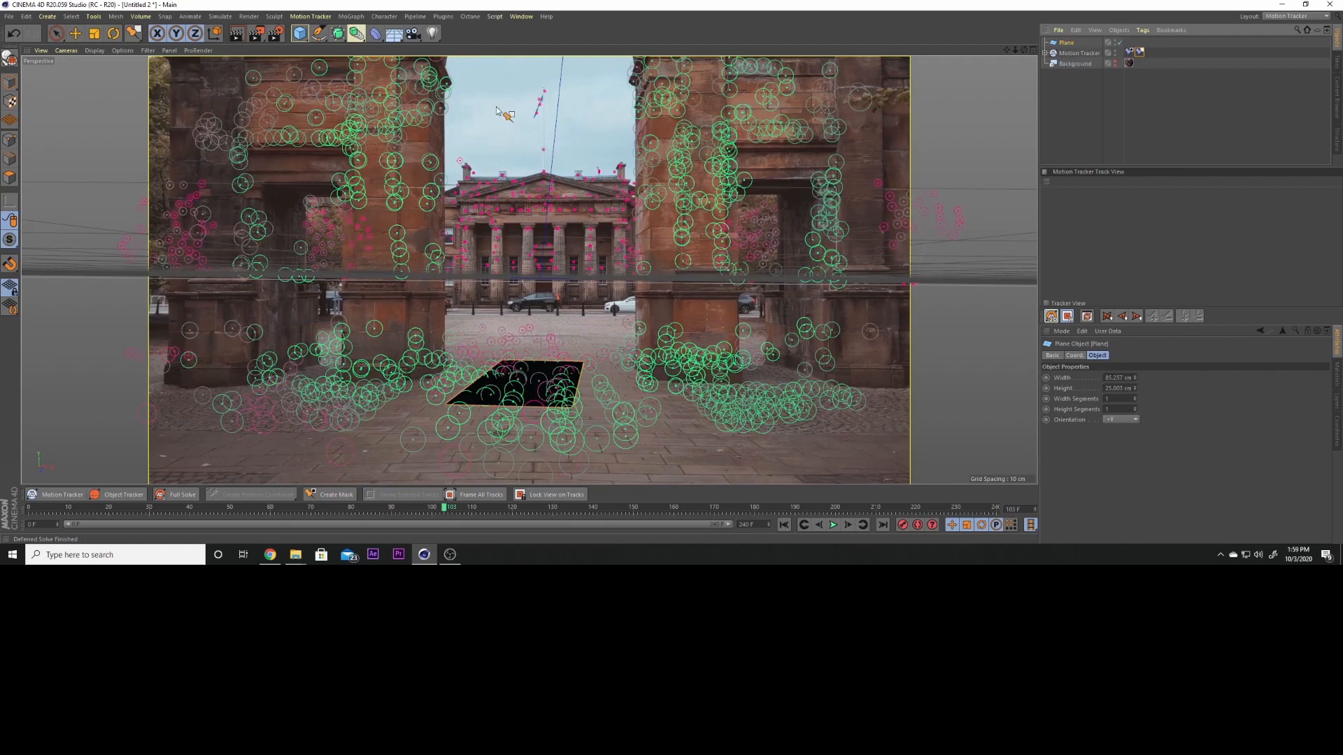
click(75, 34)
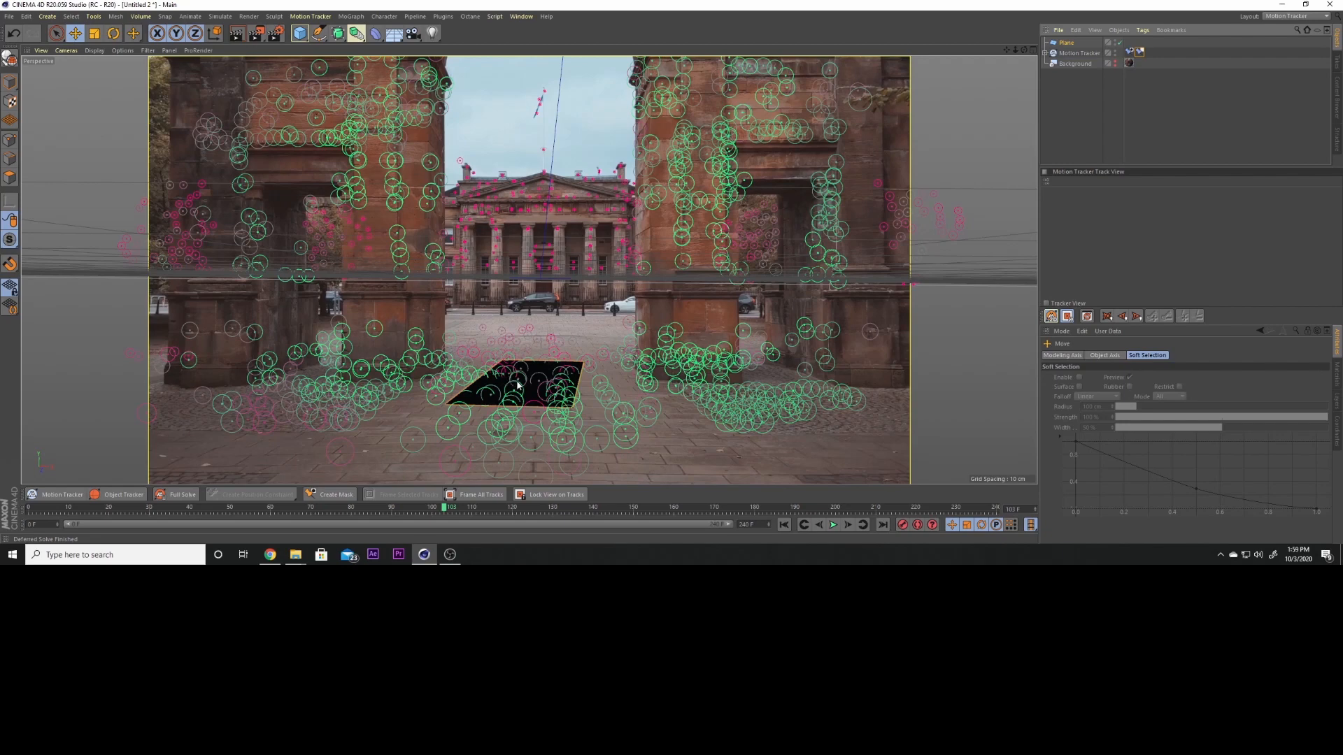
click(9, 83)
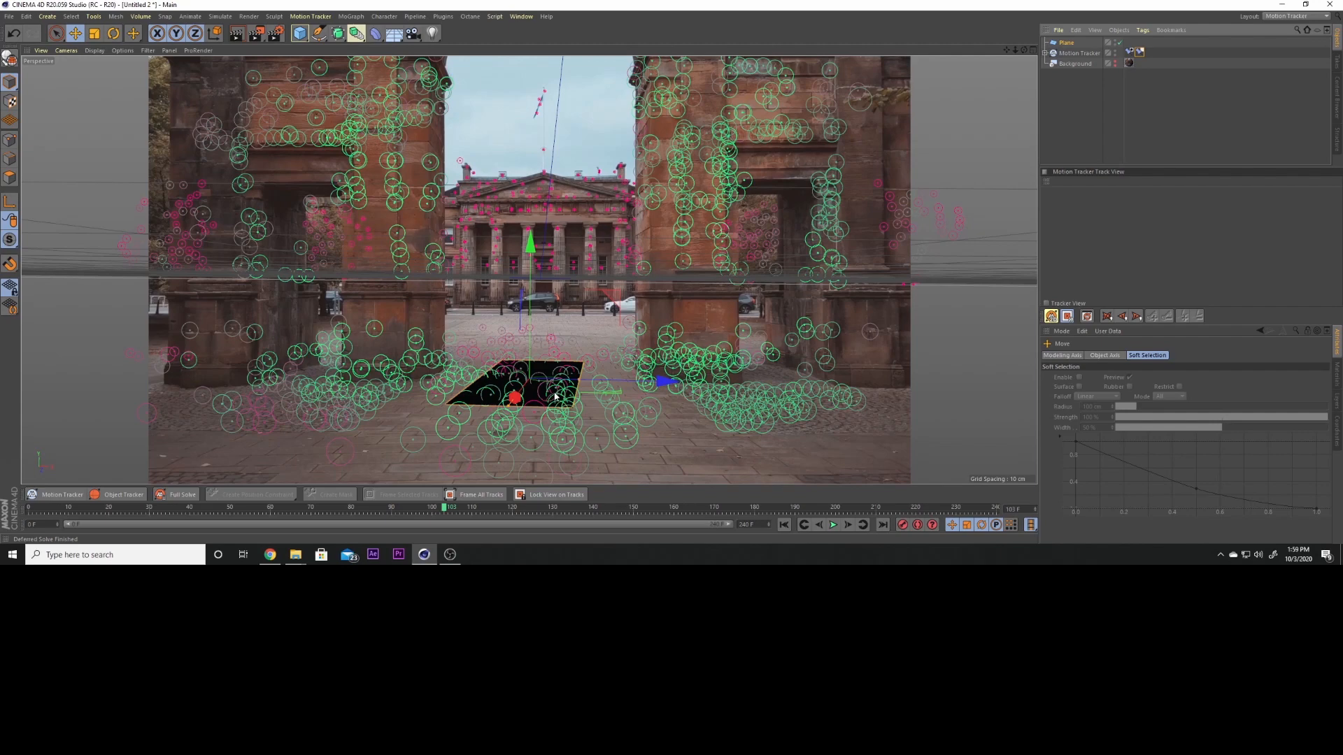
key(r)
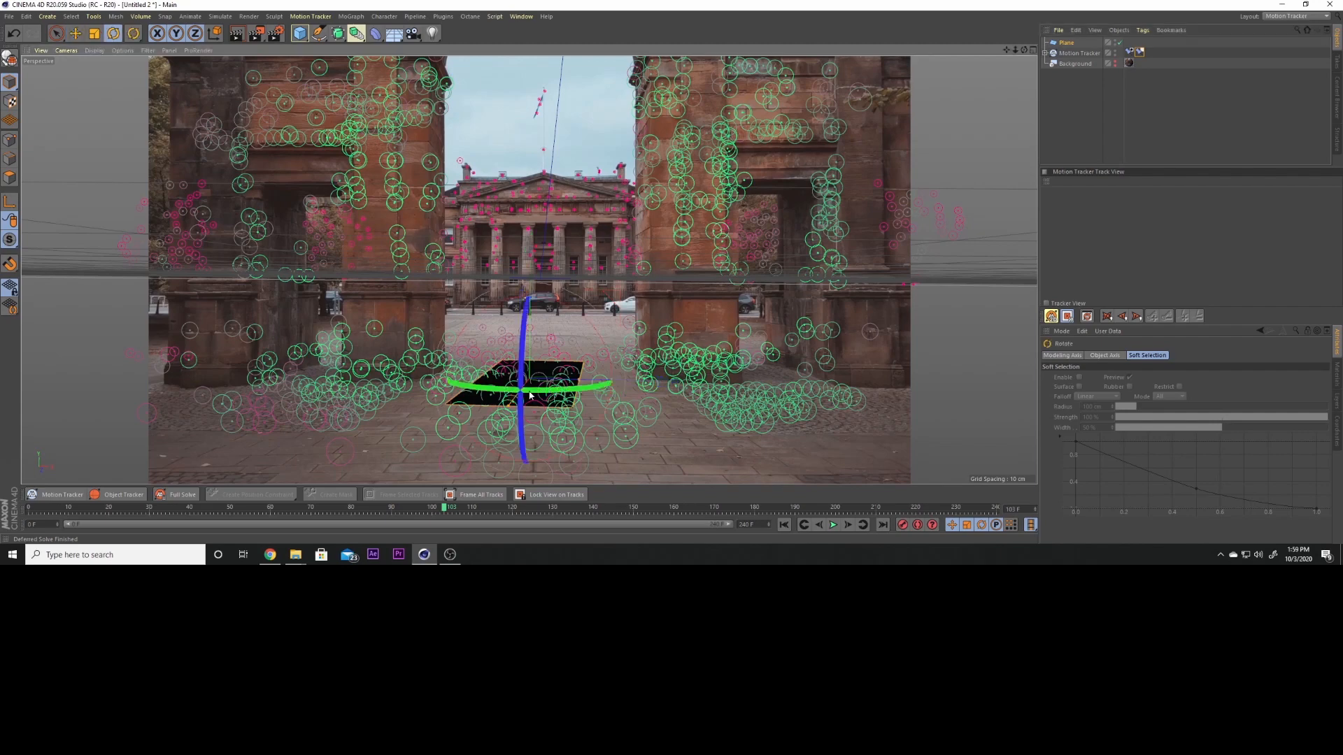
click(1174, 107)
click(1065, 43)
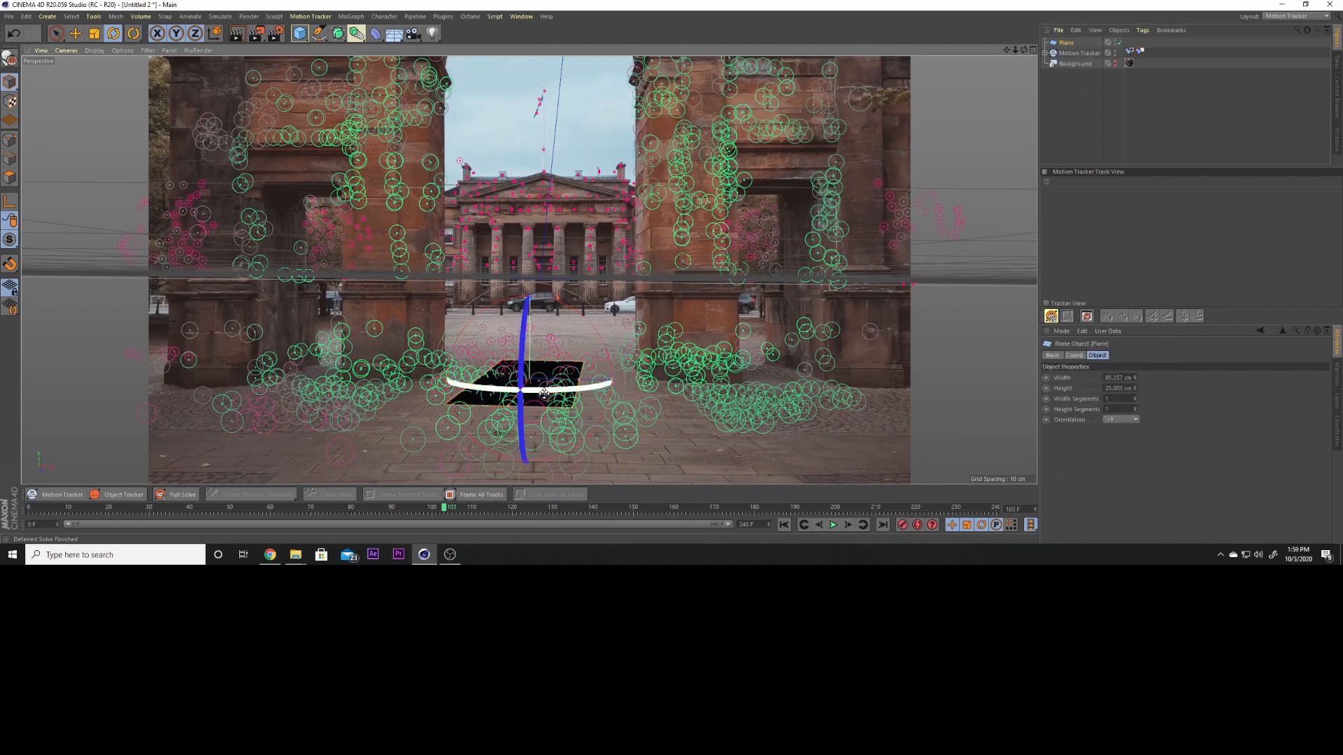
drag(544, 393, 502, 416)
Widen, lengthen and centre the plane over the paving between the pillars, and scrub to frame 145 to check how it tracks.
key(e)
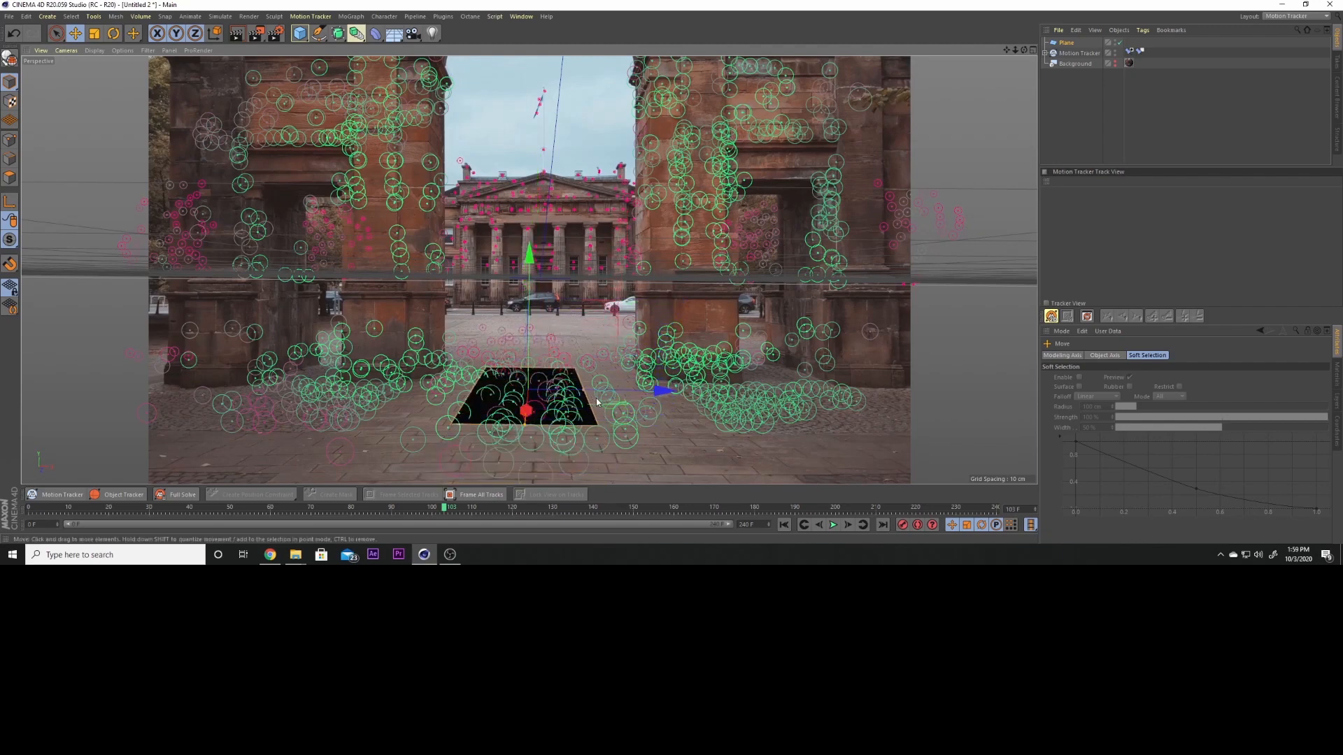
drag(585, 392, 652, 395)
drag(524, 427, 501, 490)
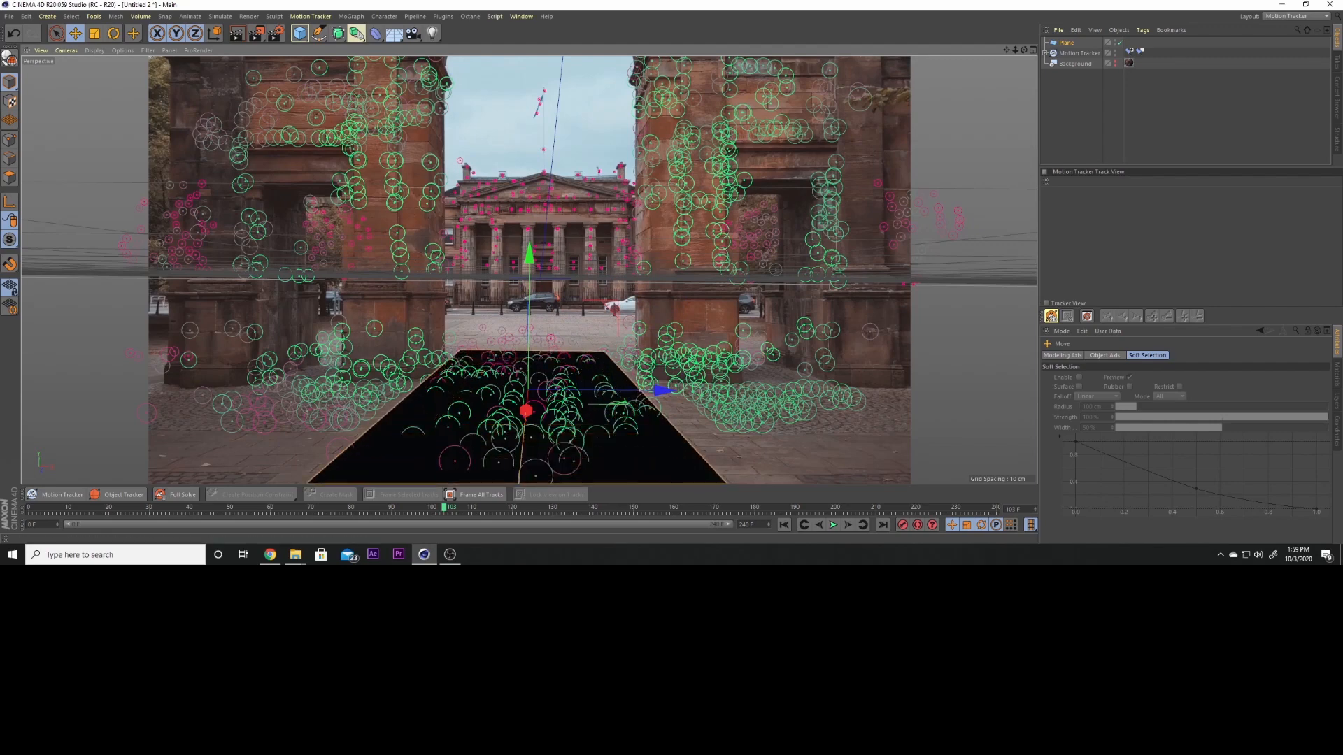
drag(525, 411, 528, 397)
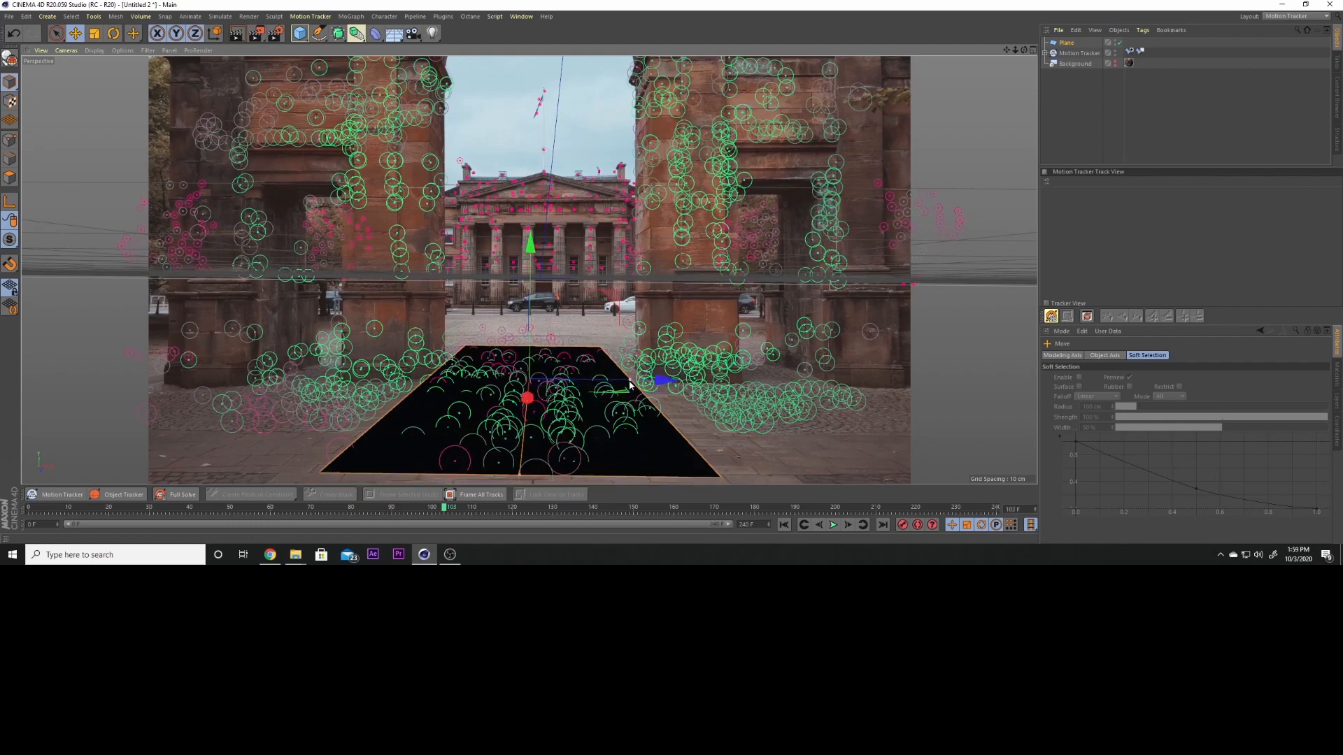
drag(665, 380, 640, 380)
drag(535, 474, 535, 485)
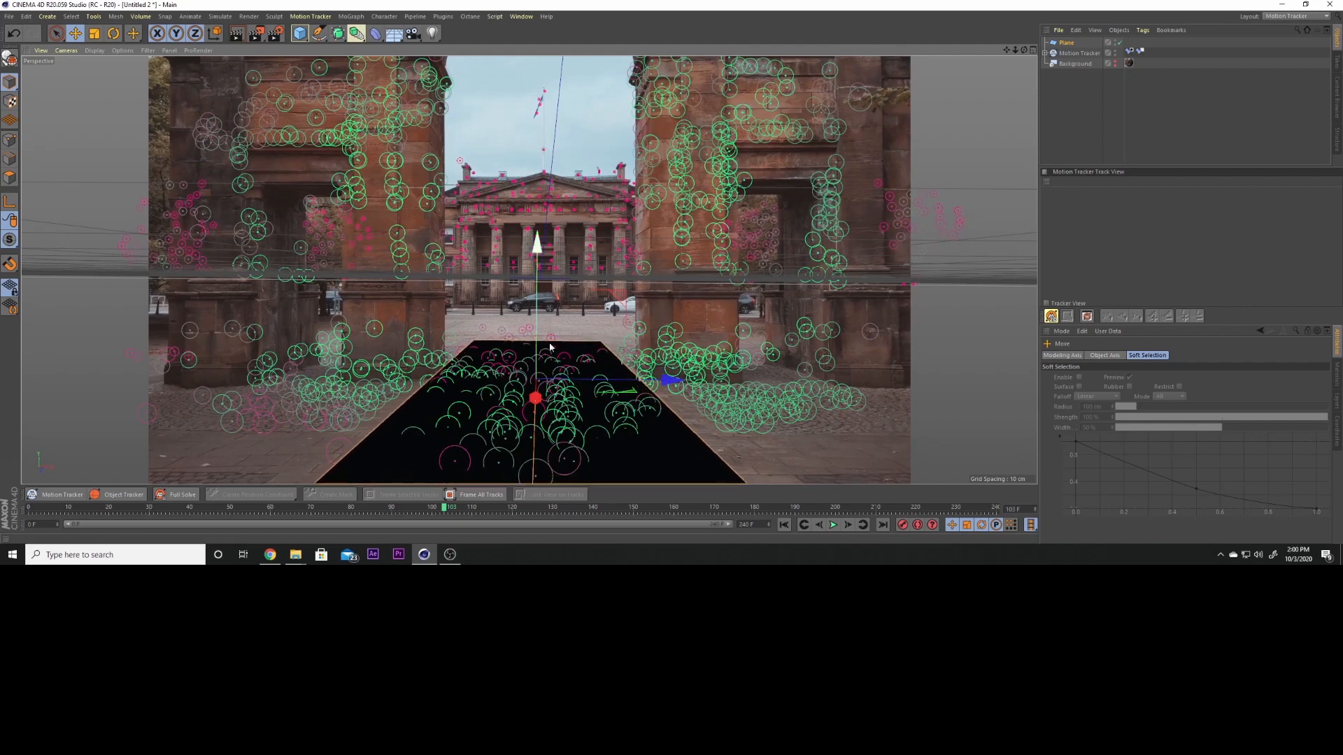
click(1088, 107)
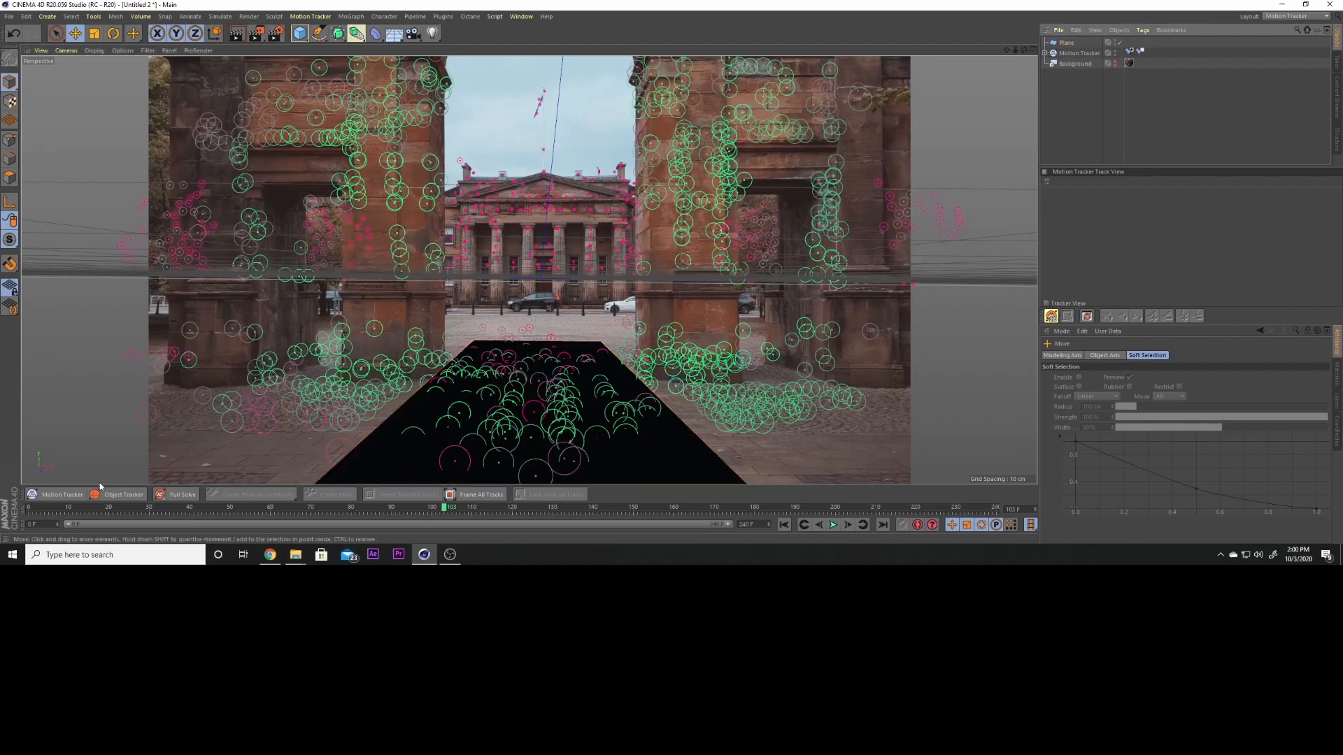
drag(30, 510, 616, 513)
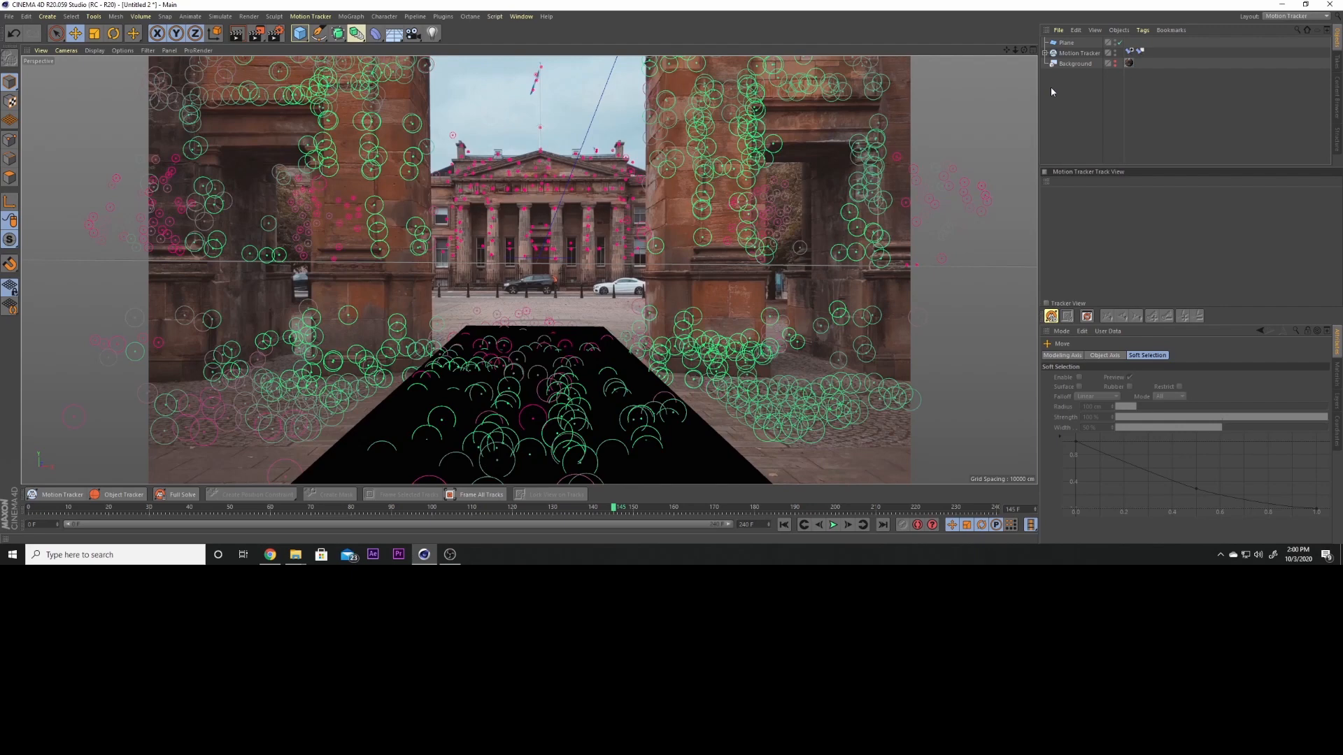
Set the Motion Tracker's reconstruction preset to High Quality and hide the plane.
click(1080, 53)
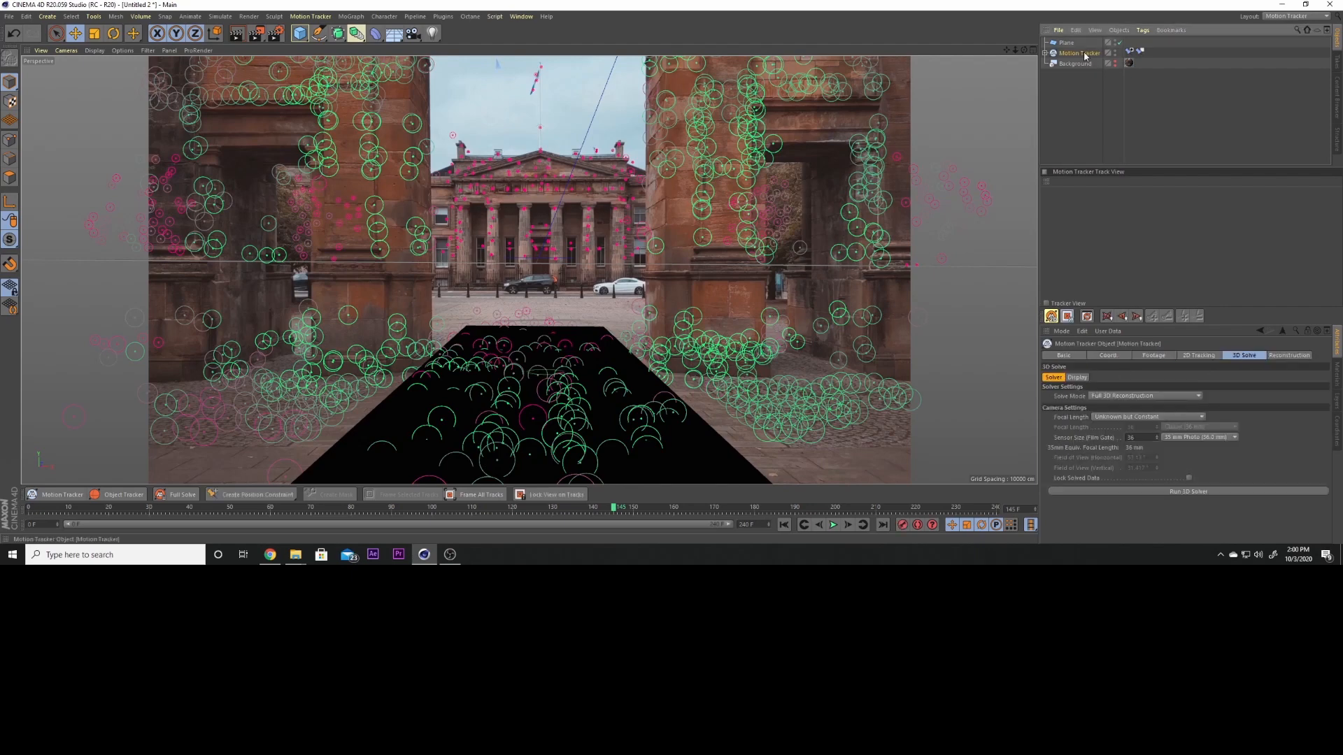
click(1289, 358)
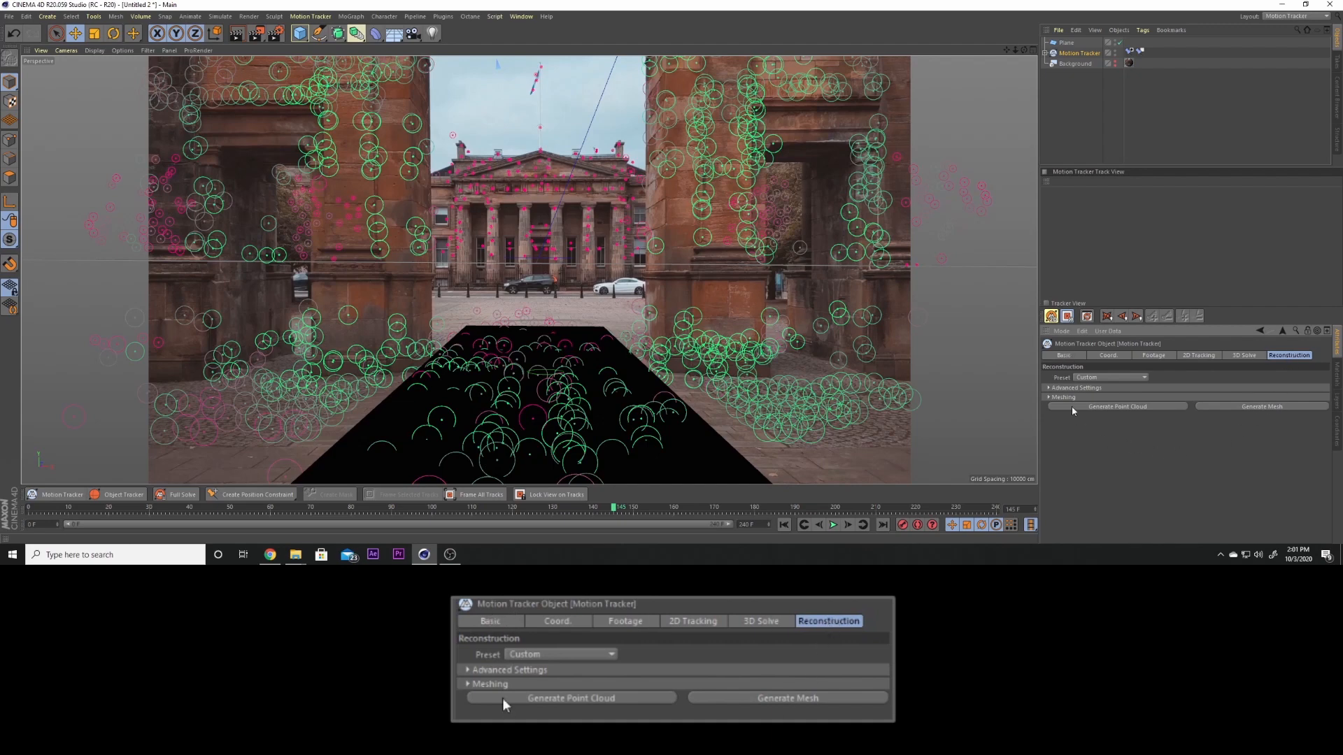
click(1115, 378)
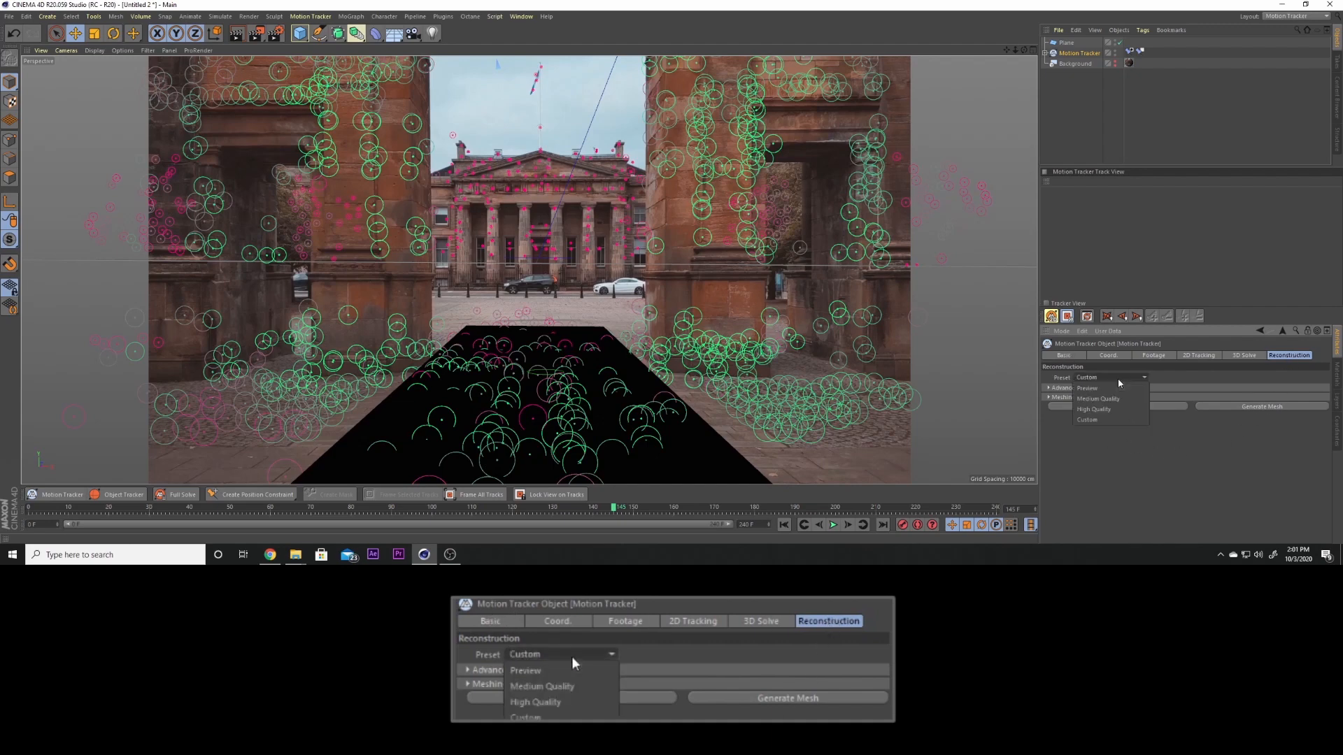
click(1100, 410)
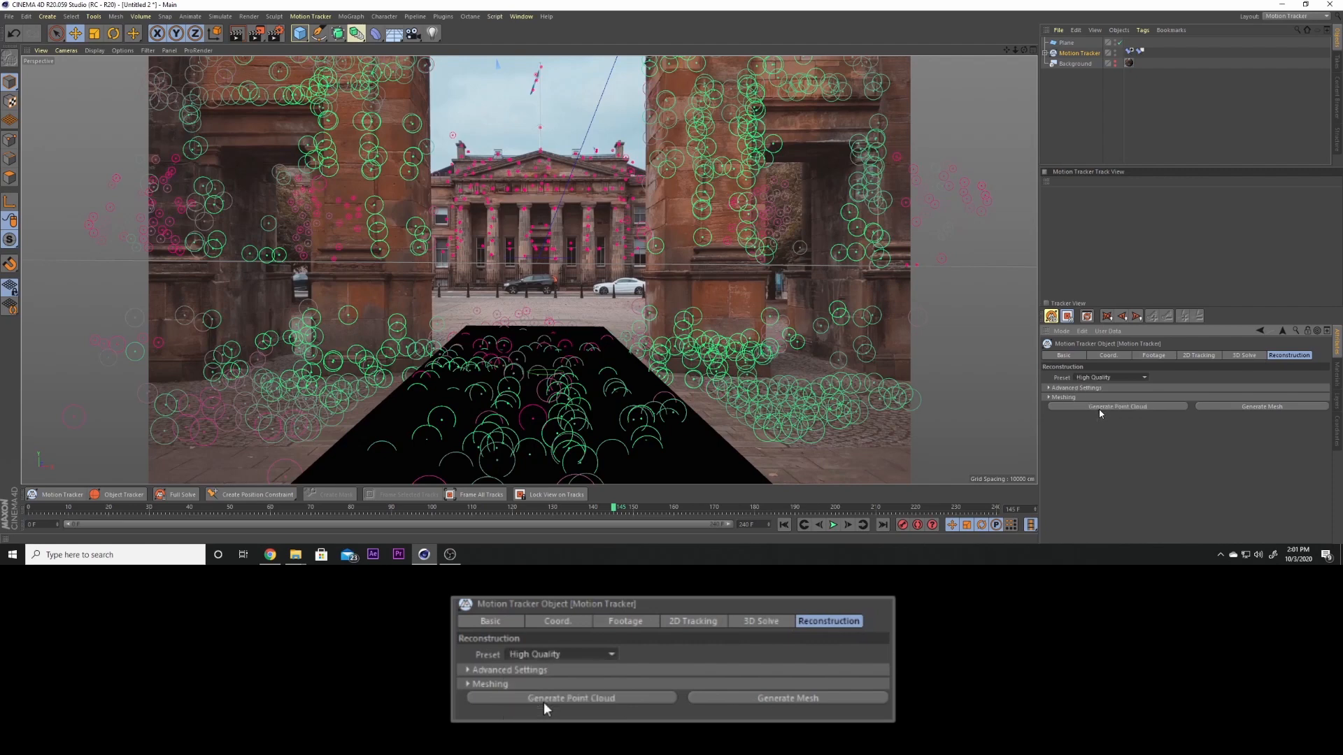
click(1115, 43)
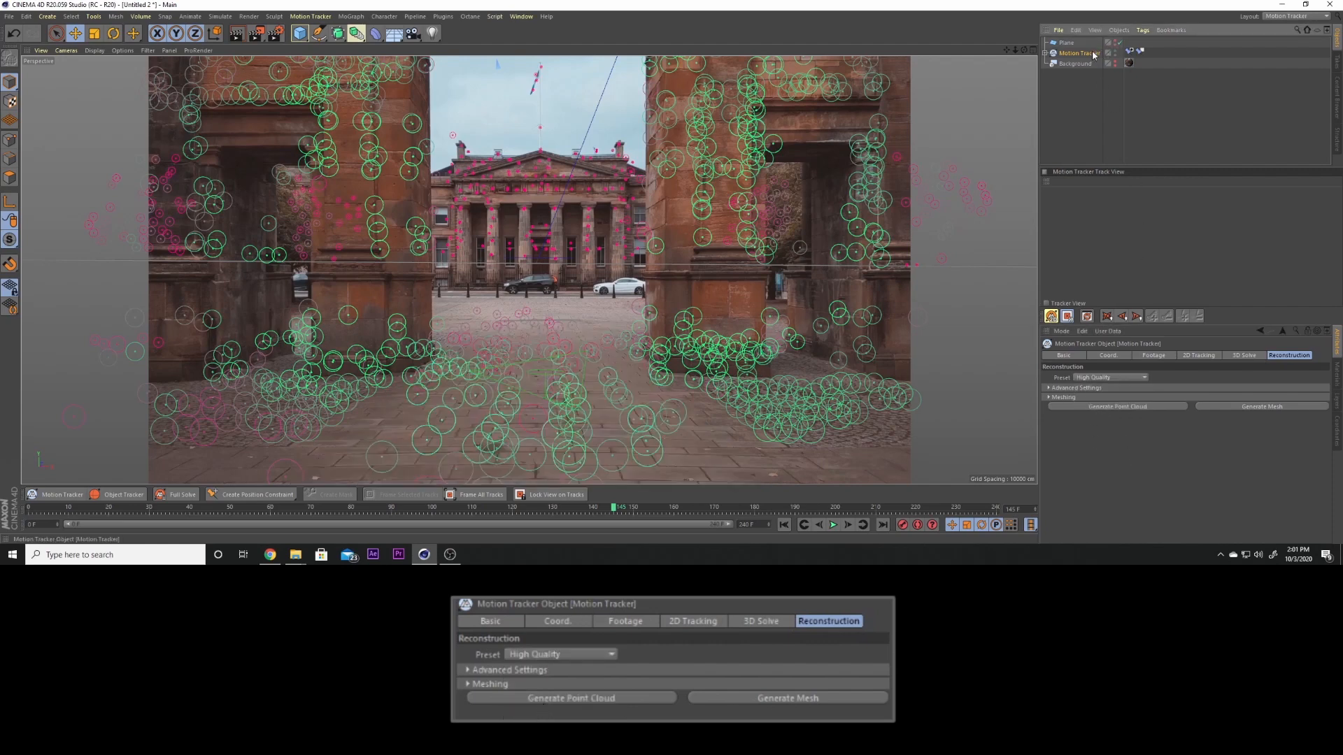
Review the reconstruction's advanced and meshing settings without changing them, and generate the point cloud.
click(1048, 398)
click(1048, 397)
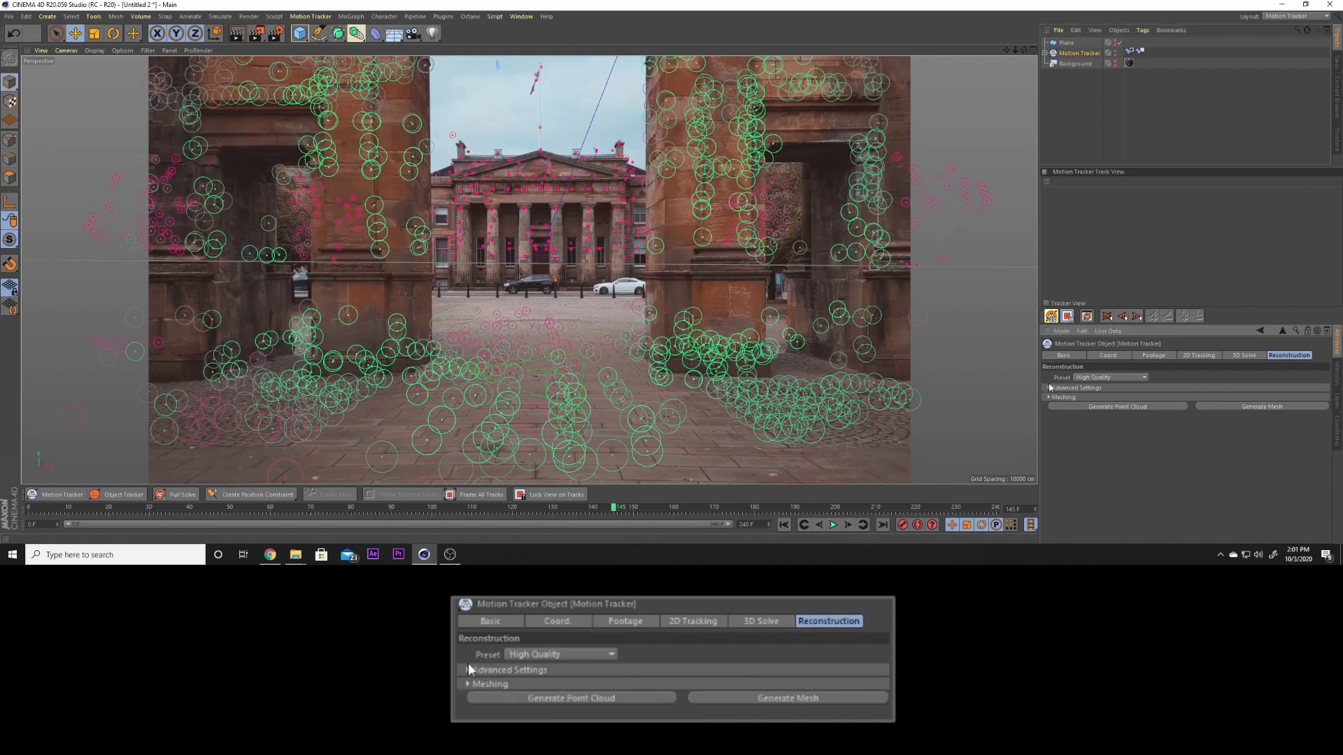
click(1048, 387)
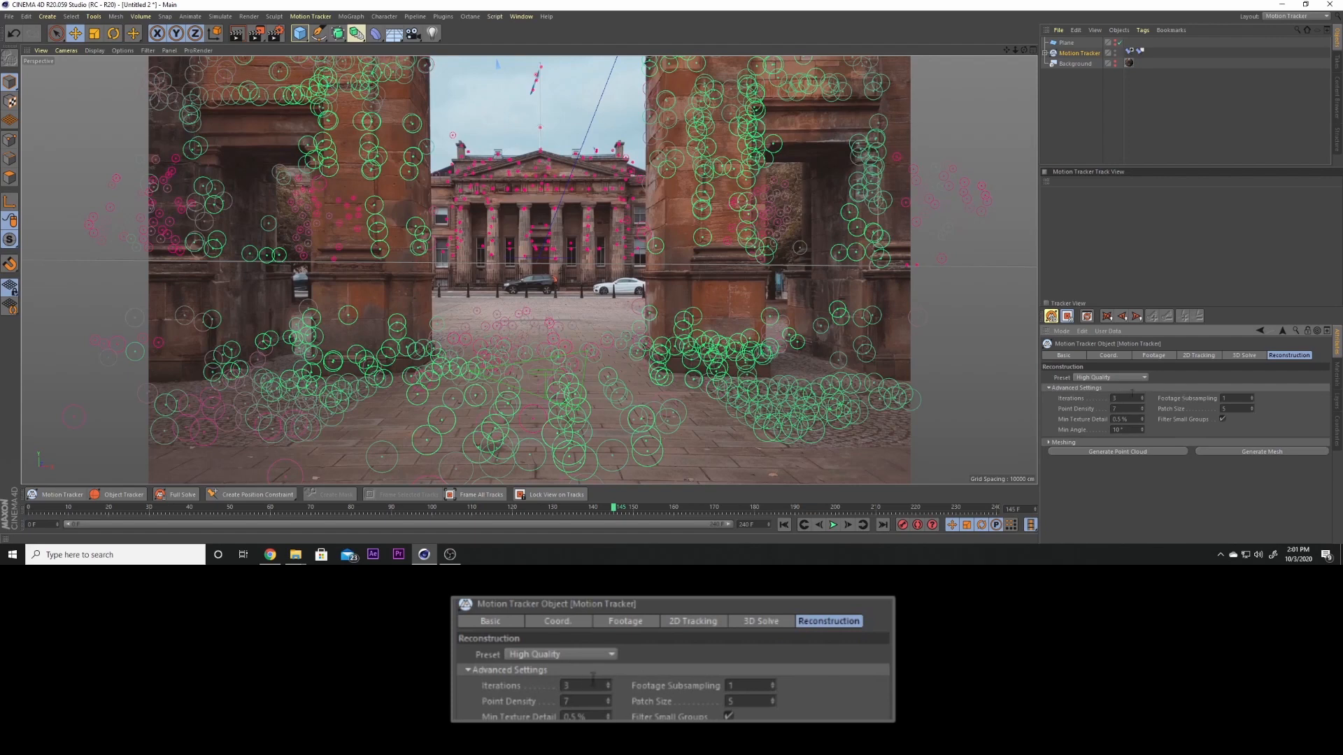
click(1049, 442)
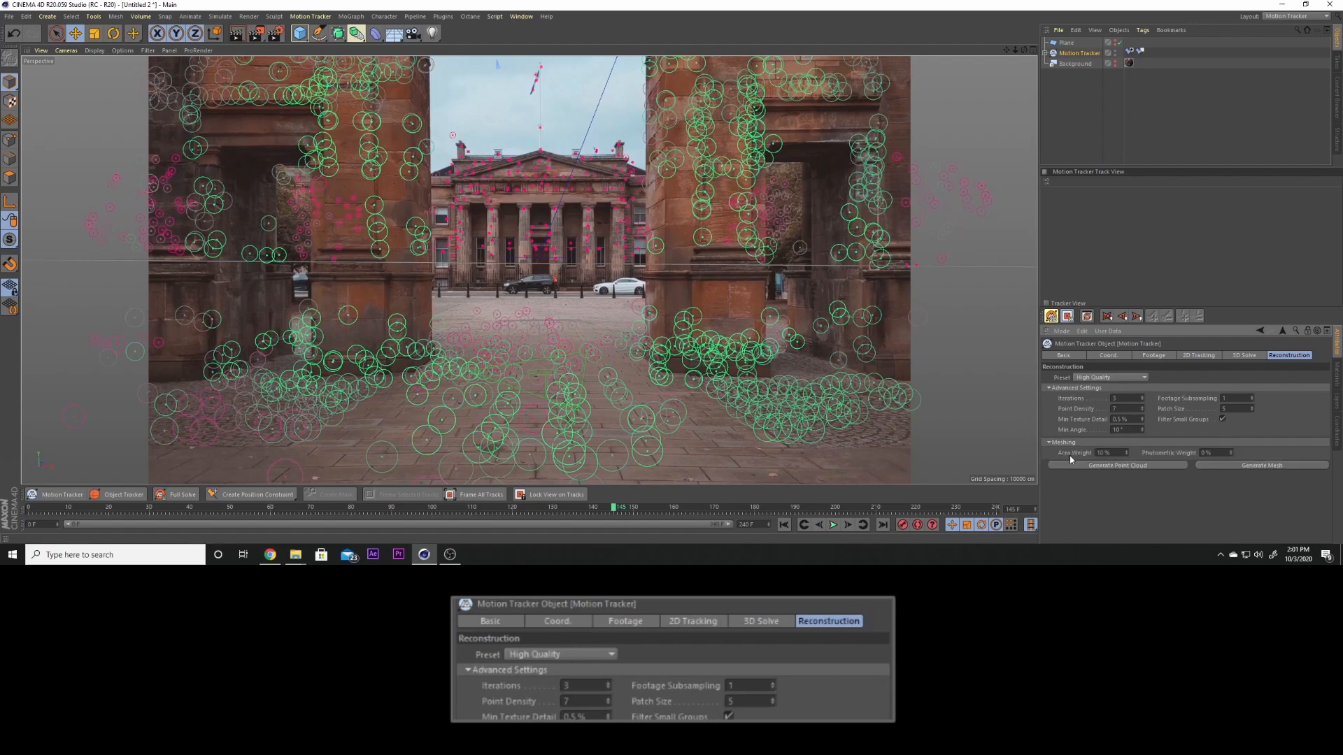
click(1047, 388)
click(1048, 396)
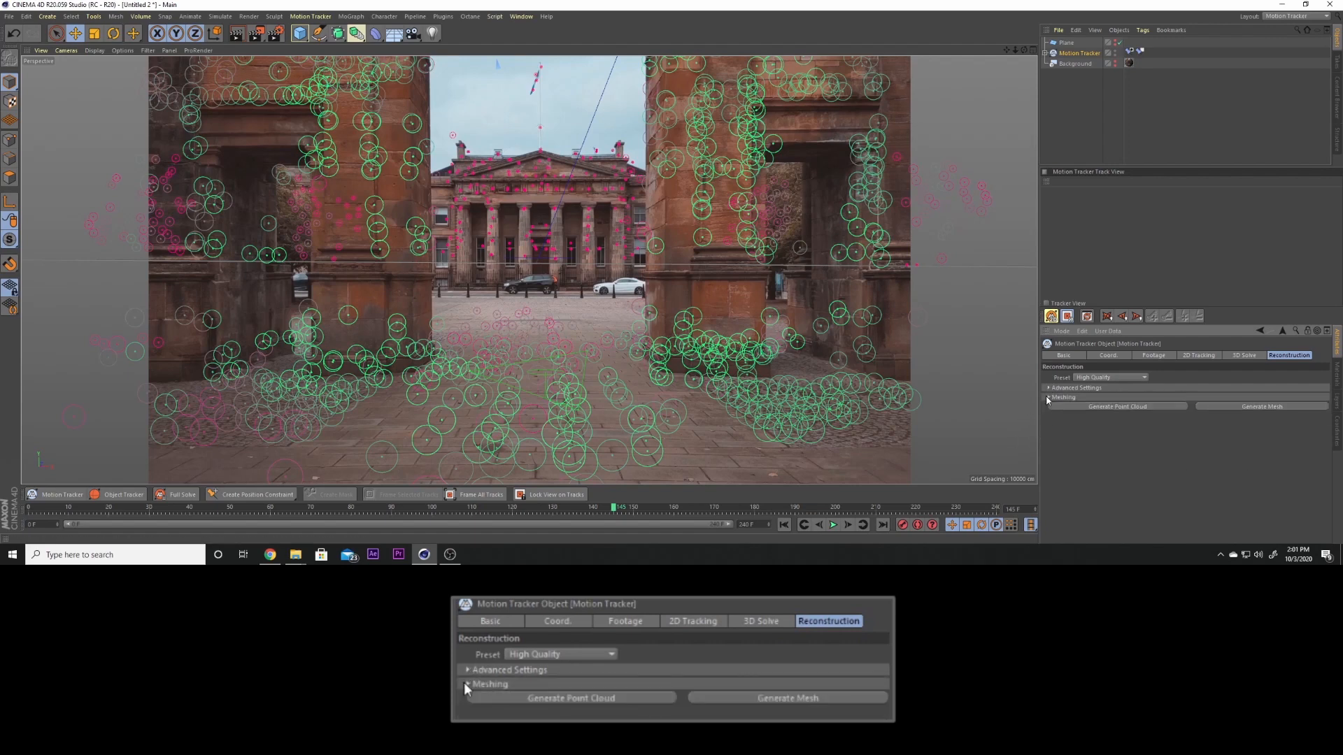
click(1096, 409)
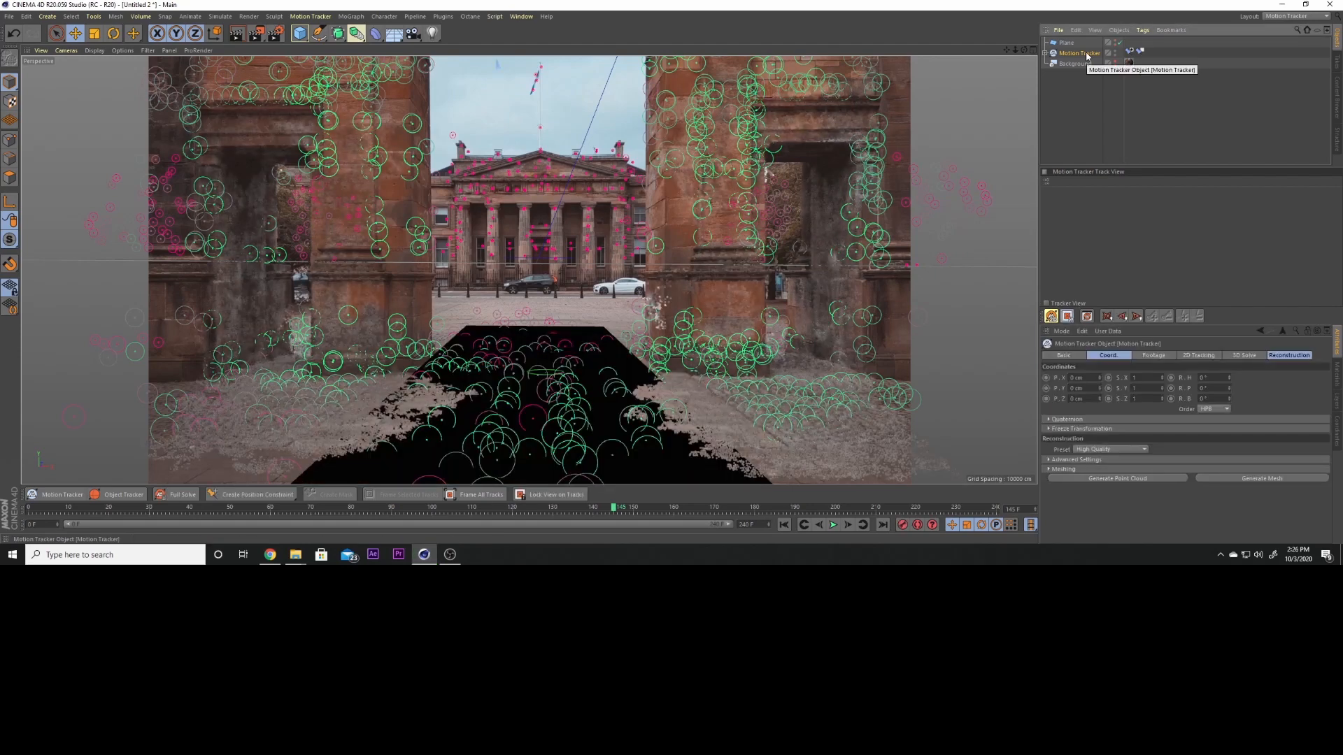
Leave the Solved Camera view and inspect the reconstructed archway point cloud and plane from several angles, ending with everything deselected.
click(1302, 357)
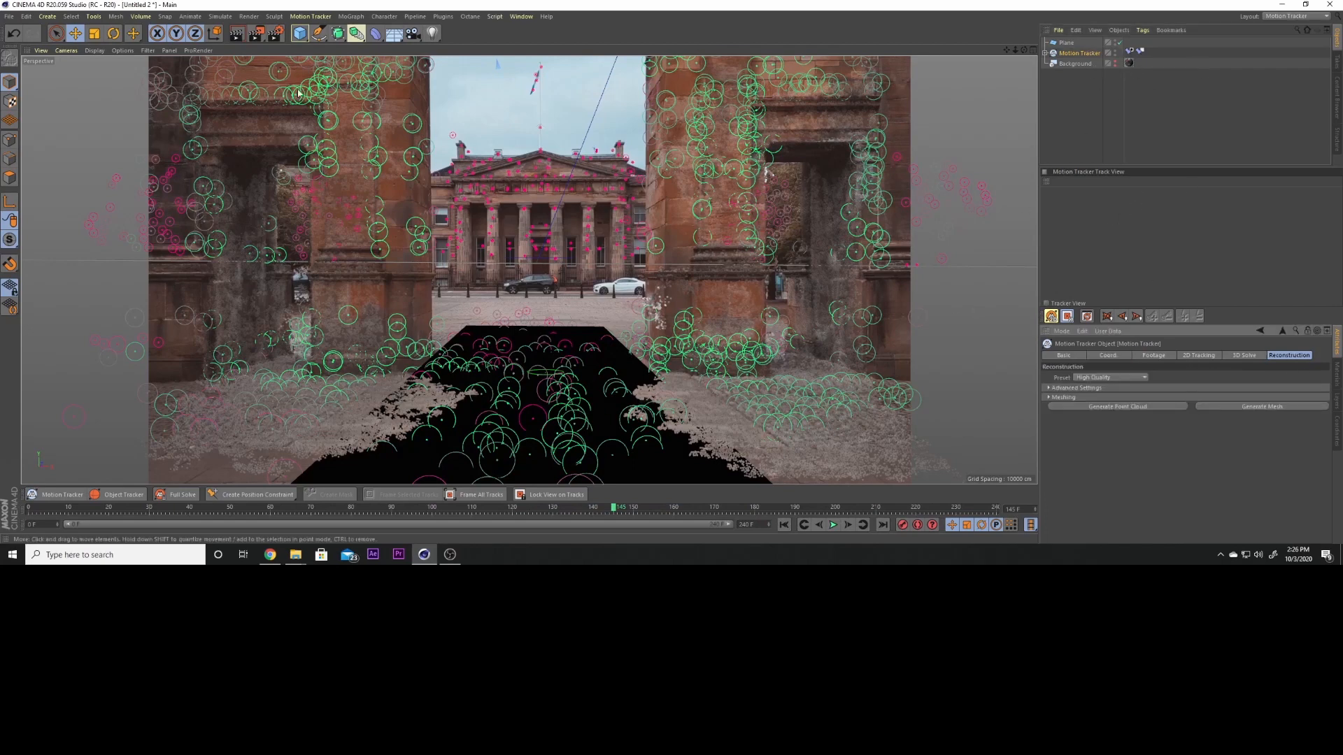
click(1045, 53)
click(1136, 64)
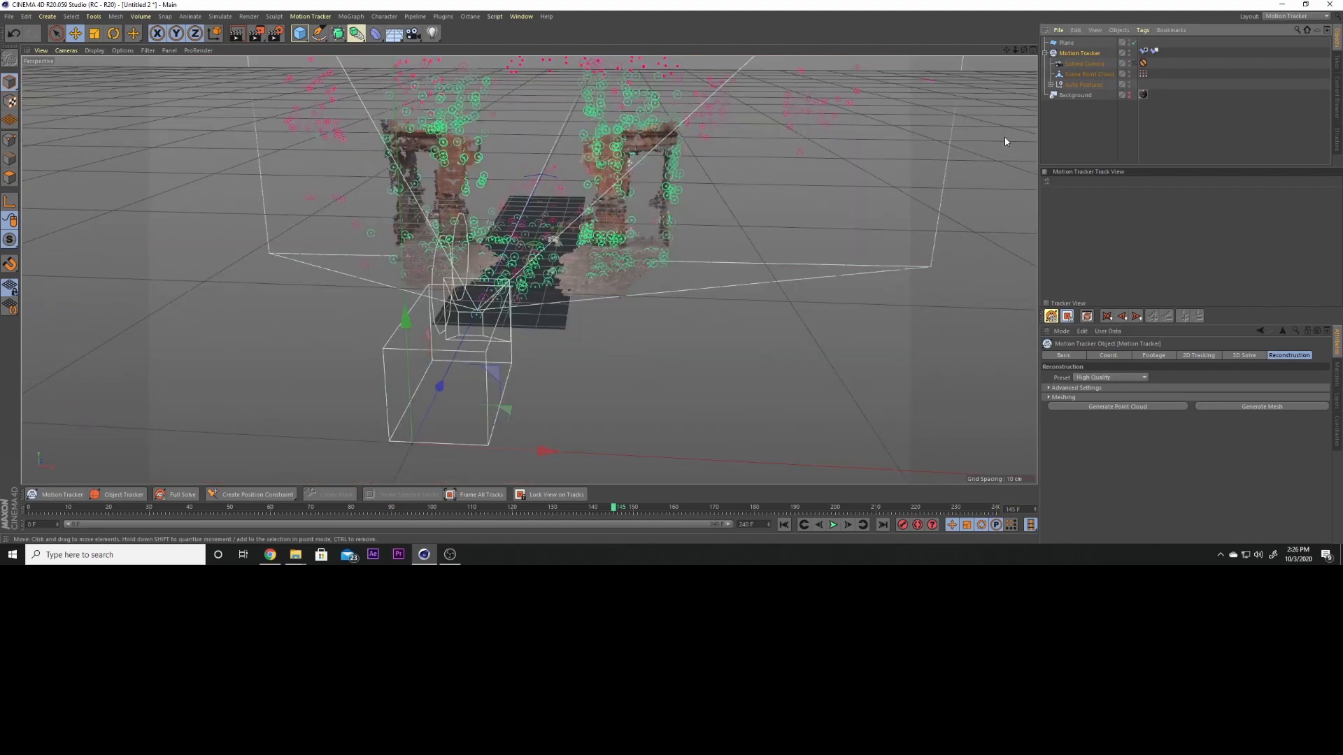
scroll(601, 271, up, 5)
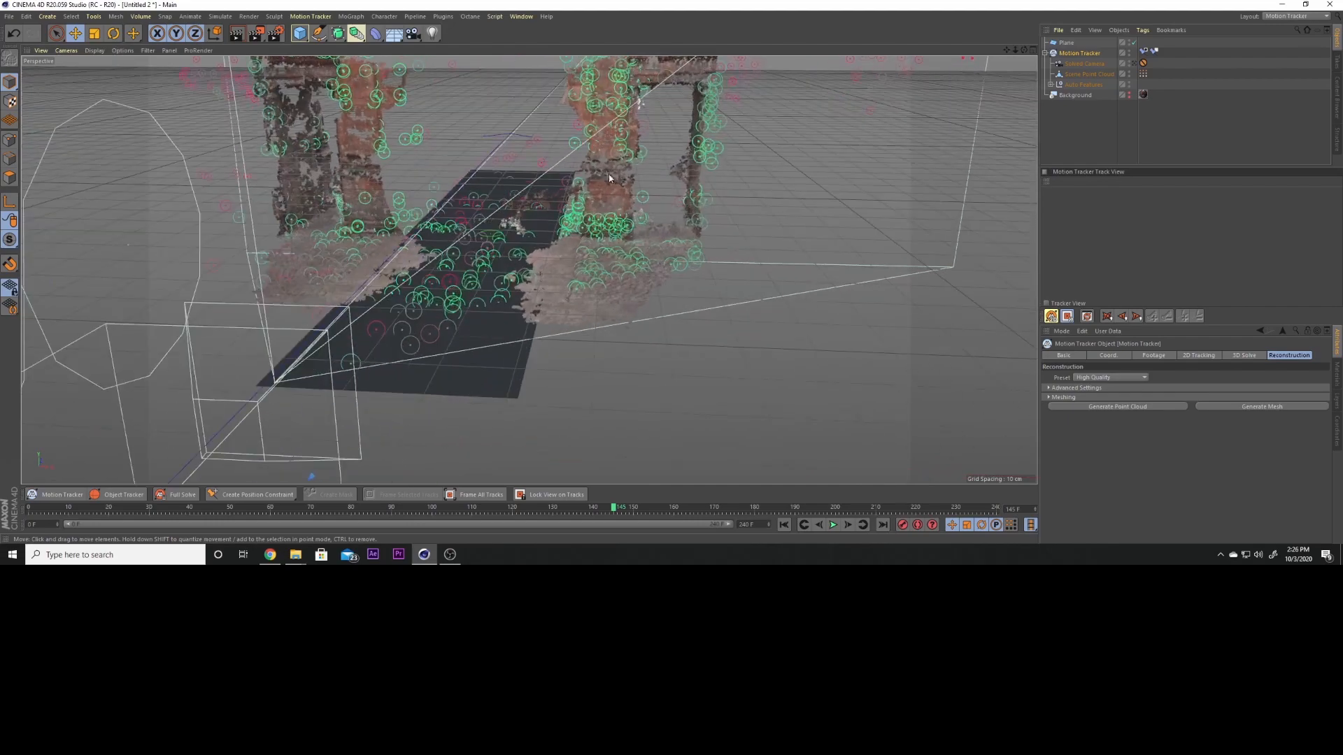
alt+drag(584, 242, 434, 223)
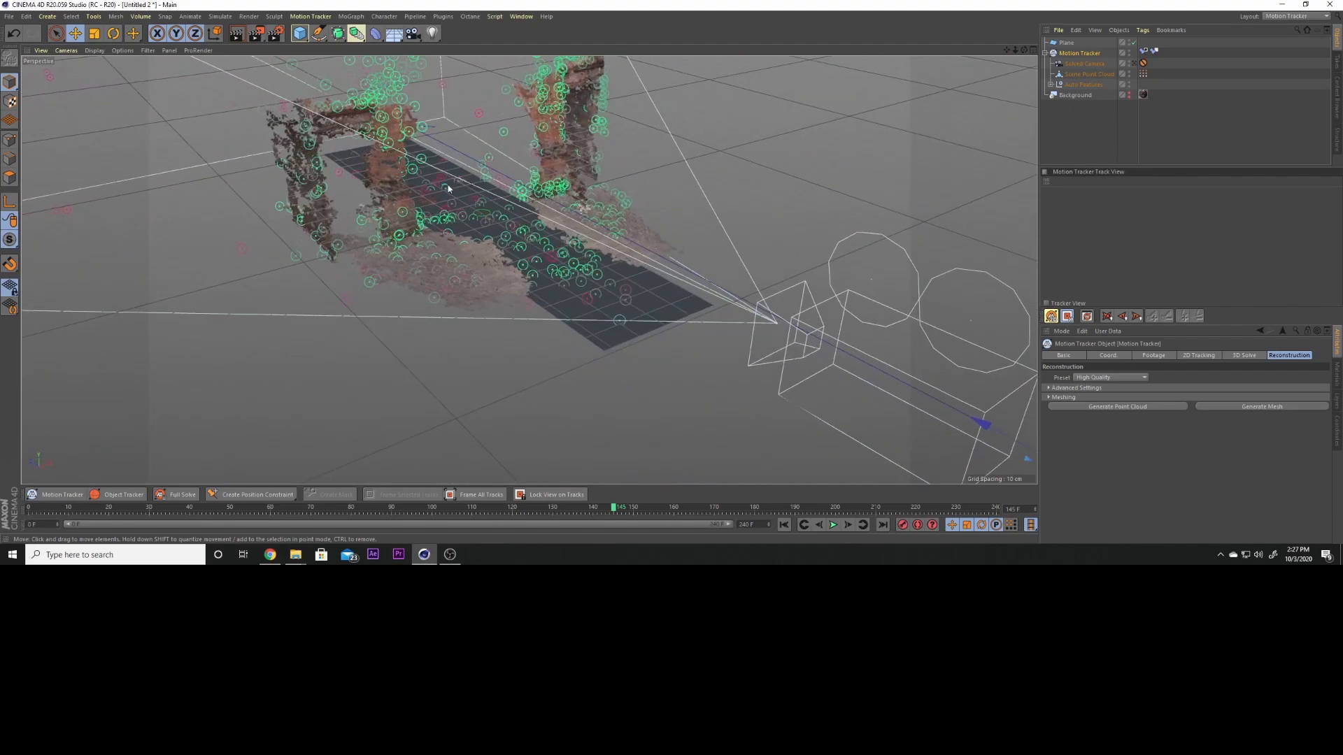
mouse_move(509, 228)
alt+mouse_down()
mouse_move(483, 245)
mouse_move(515, 297)
mouse_move(608, 279)
mouse_move(521, 262)
mouse_move(493, 296)
mouse_move(500, 251)
mouse_move(522, 234)
alt+mouse_up()
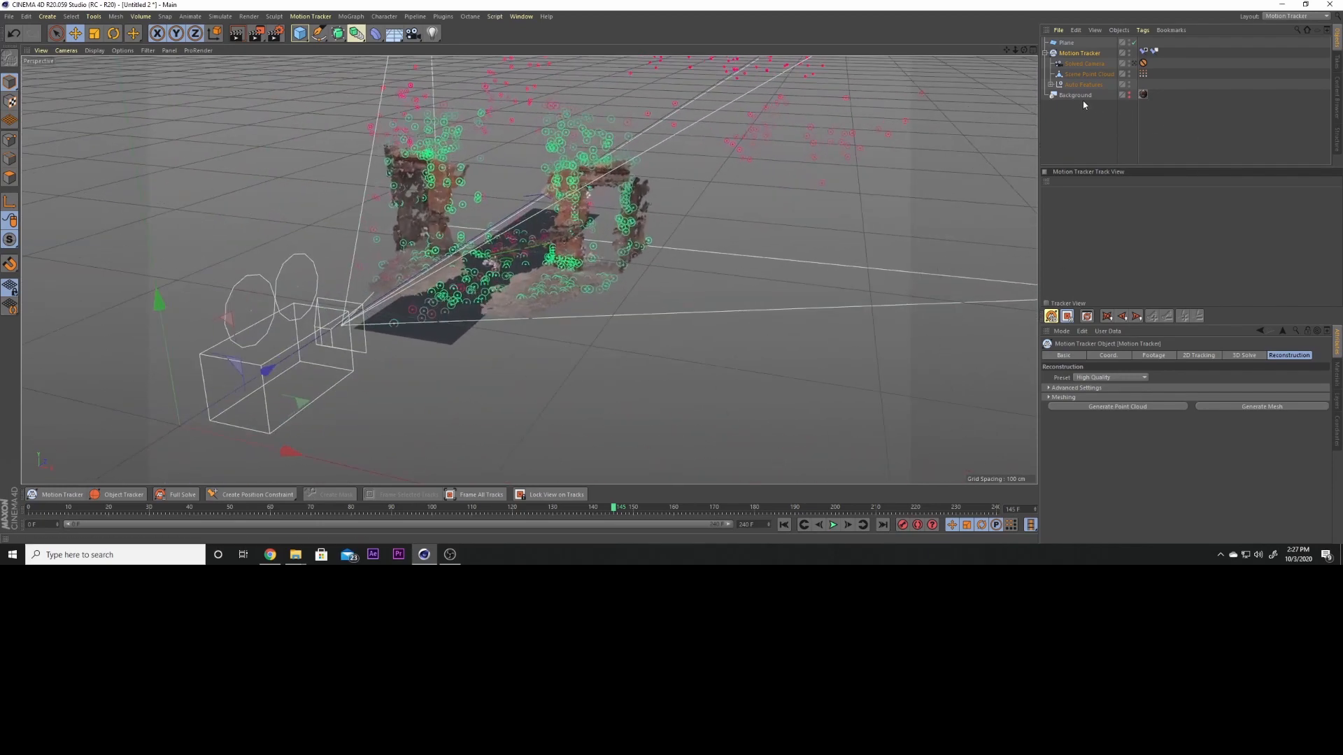
click(1044, 53)
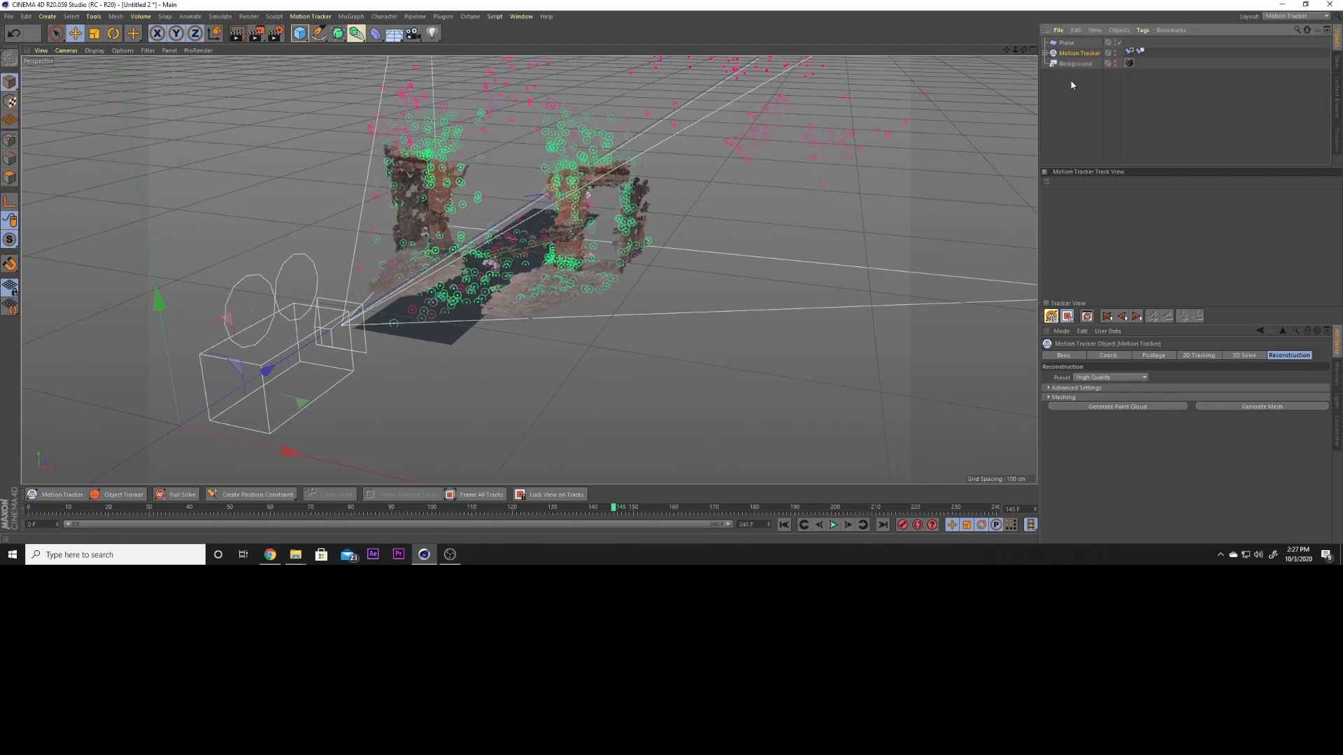
click(1102, 115)
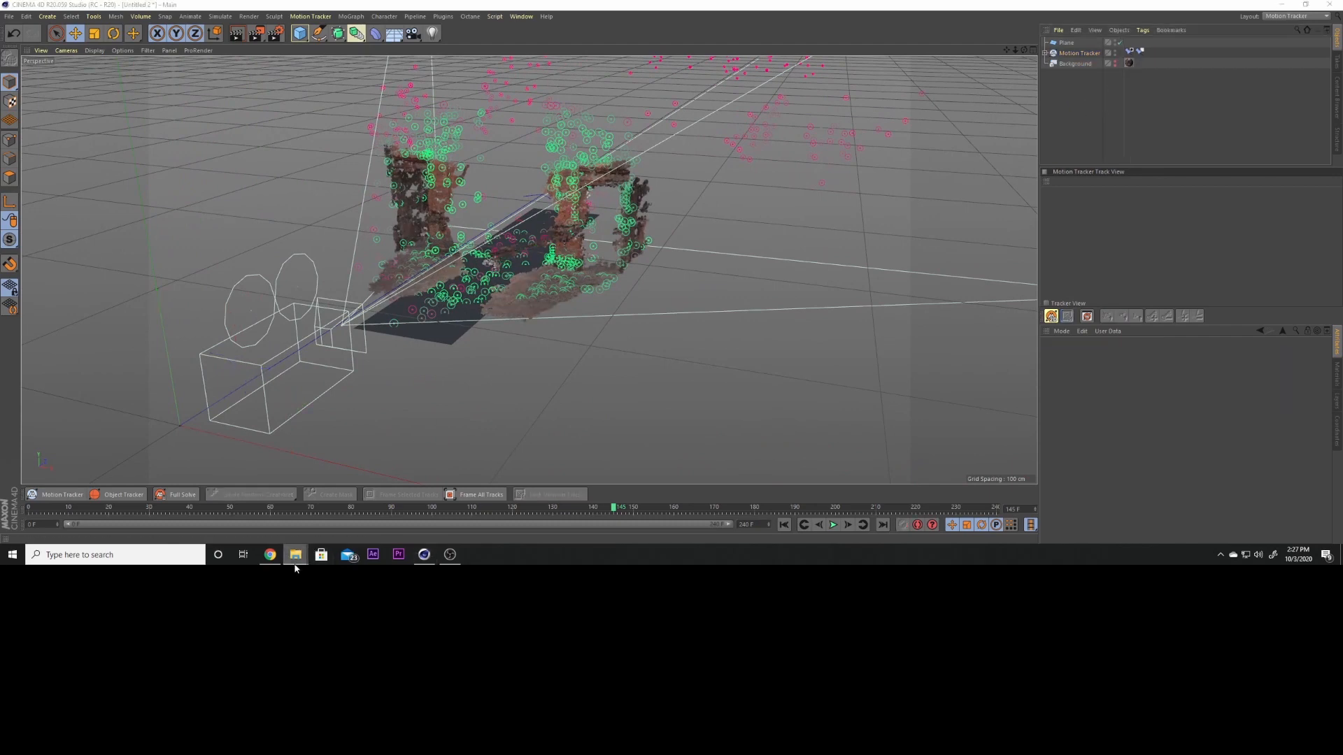
Open URUS_Turntable.c4d from the URUS_Turntable folder in File Explorer and deselect everything in the scene.
right_click(295, 566)
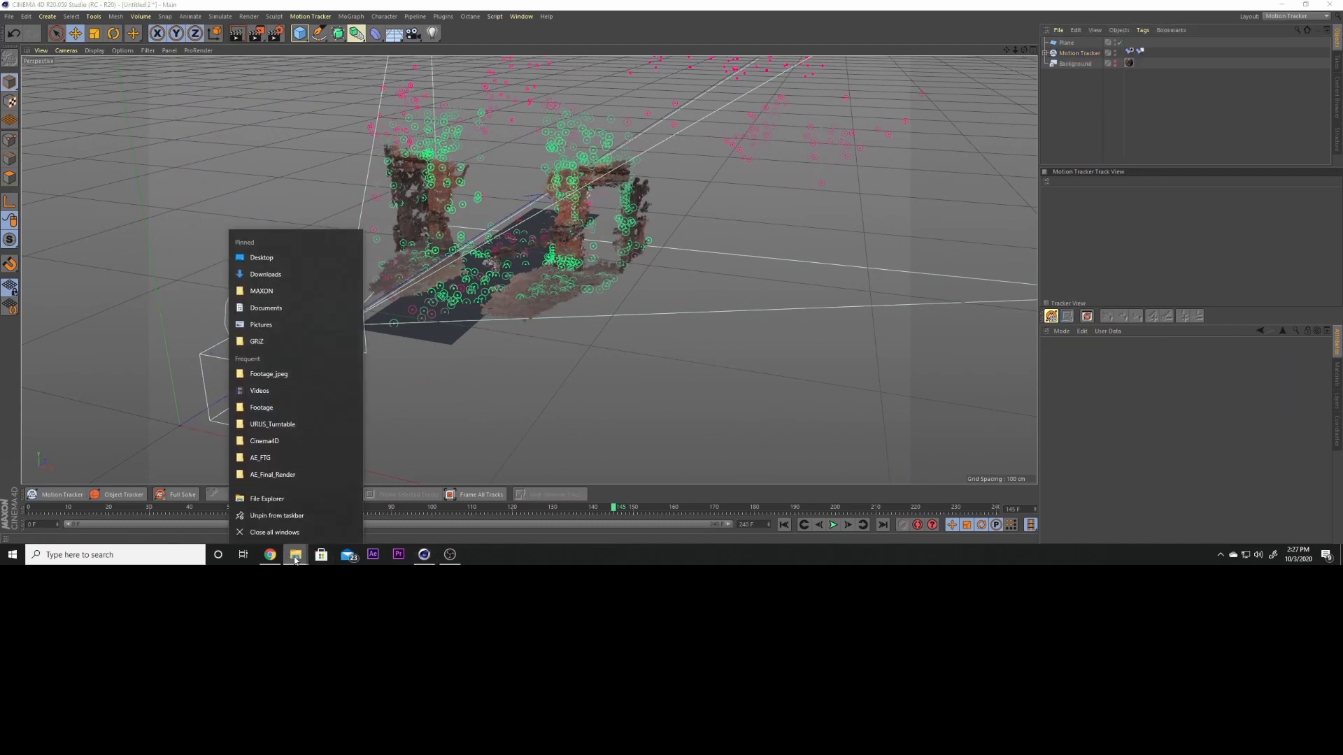
click(284, 425)
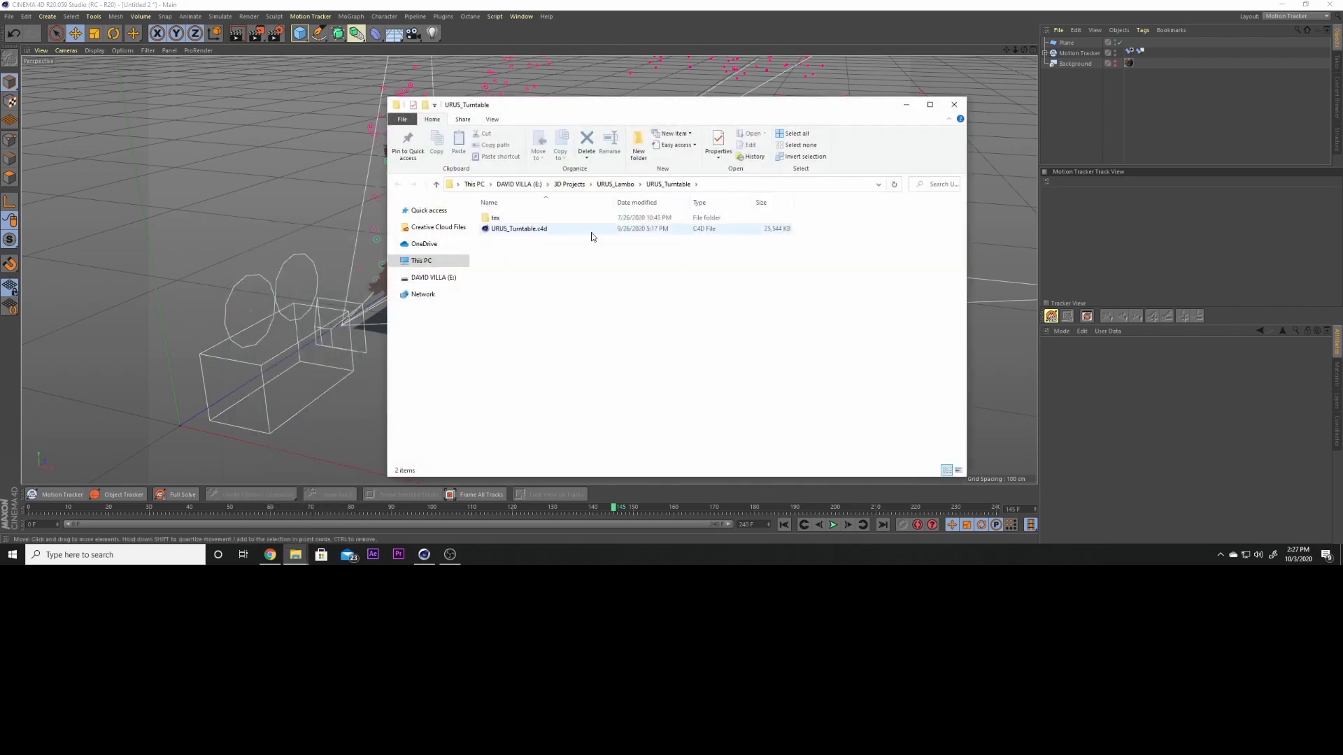
click(522, 233)
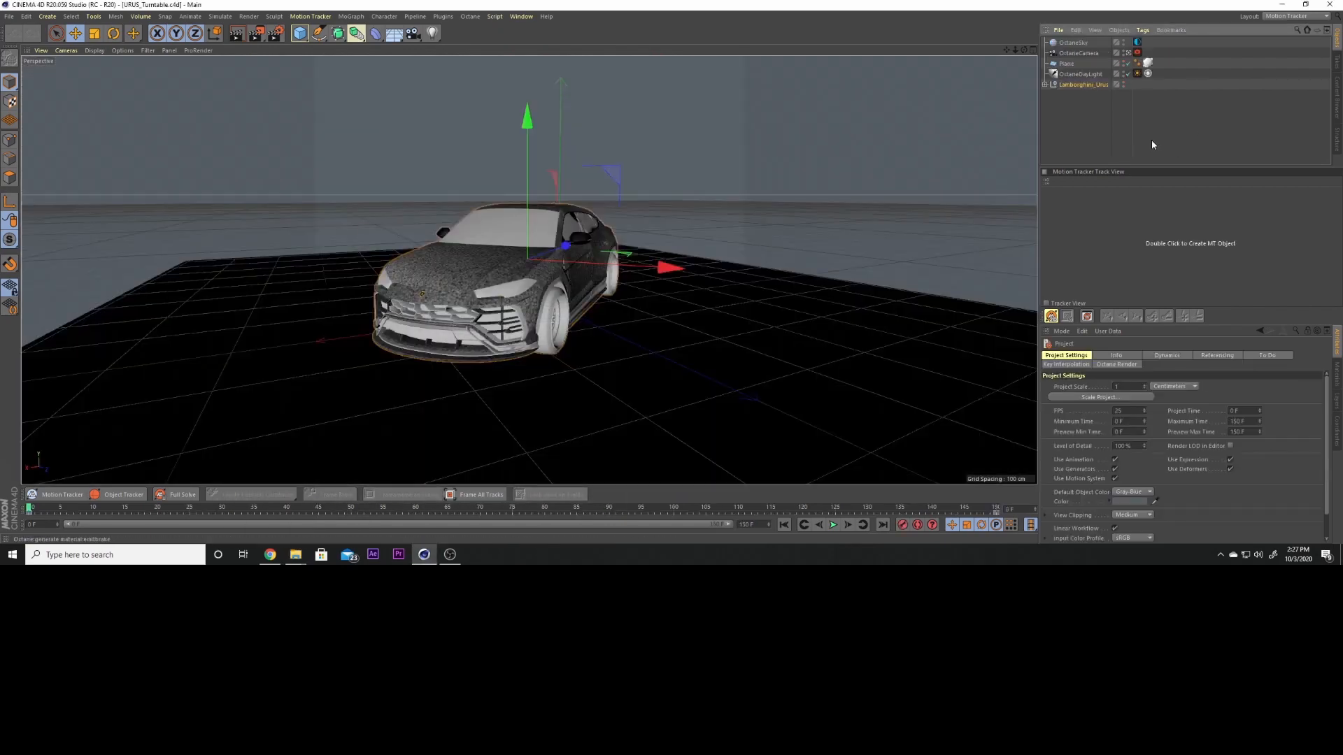
click(1081, 109)
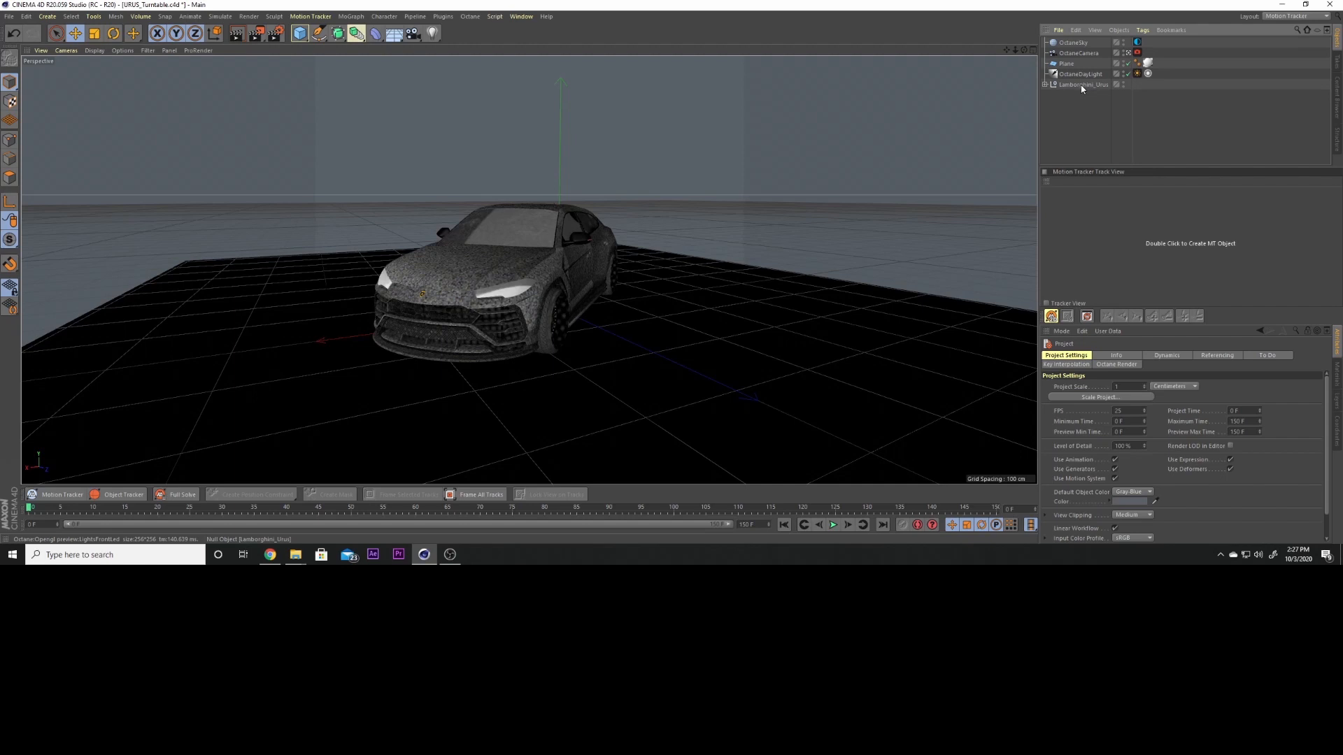
Select the Lamborghini_Urus null in the turntable scene and switch back to the archway tracking project, Untitled 2.
click(1077, 84)
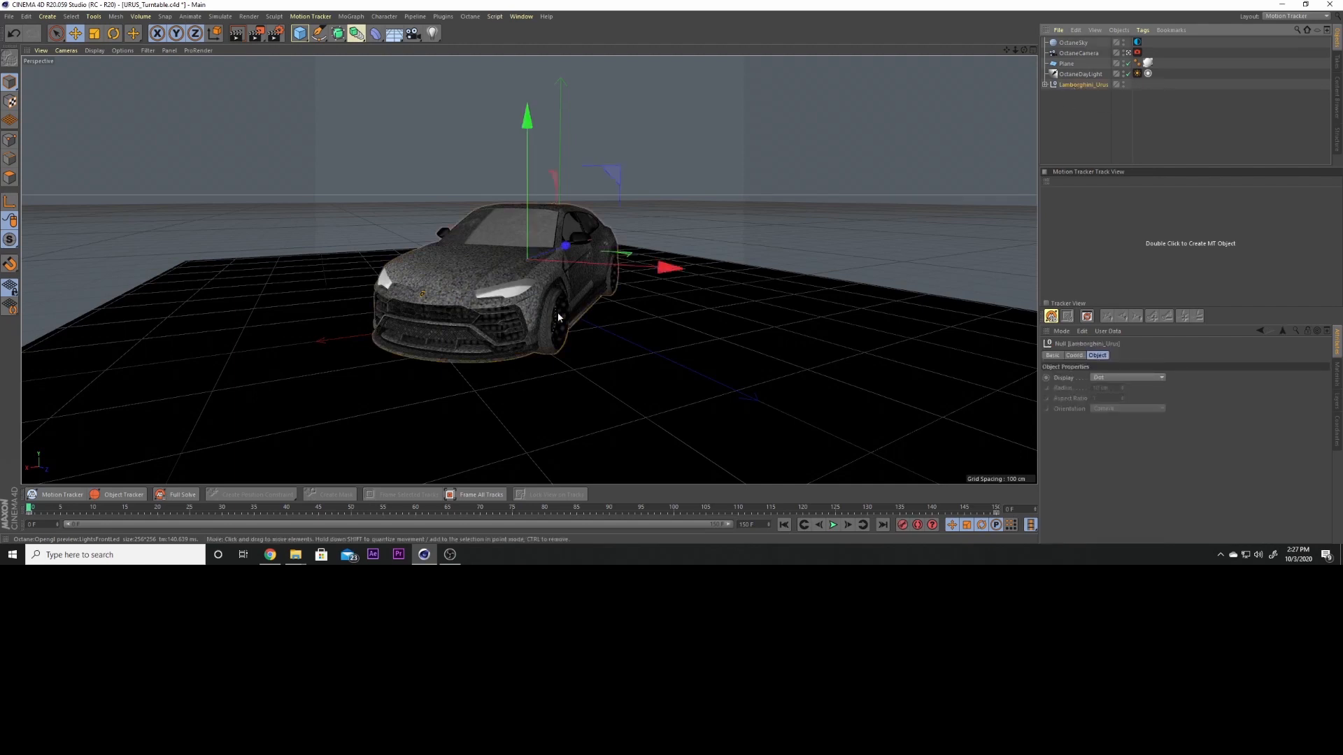
key(v)
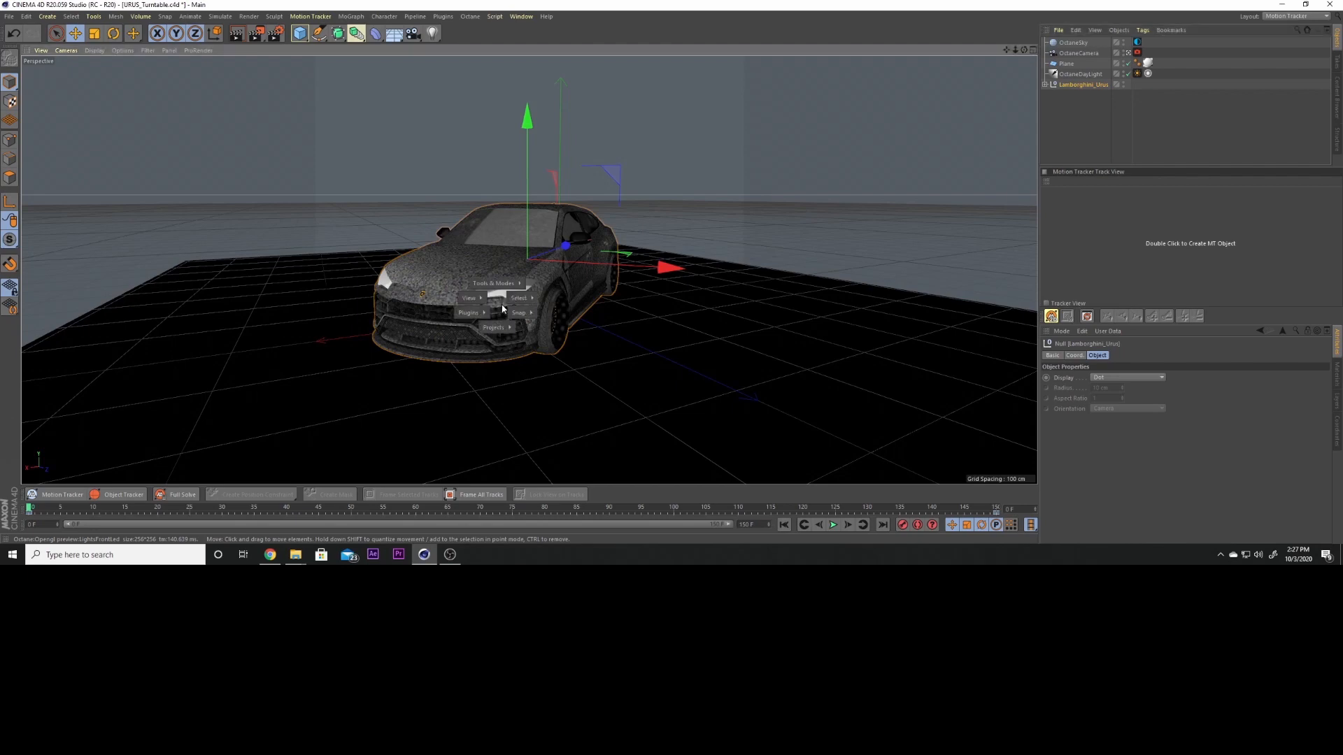
mouse_move(494, 327)
click(497, 351)
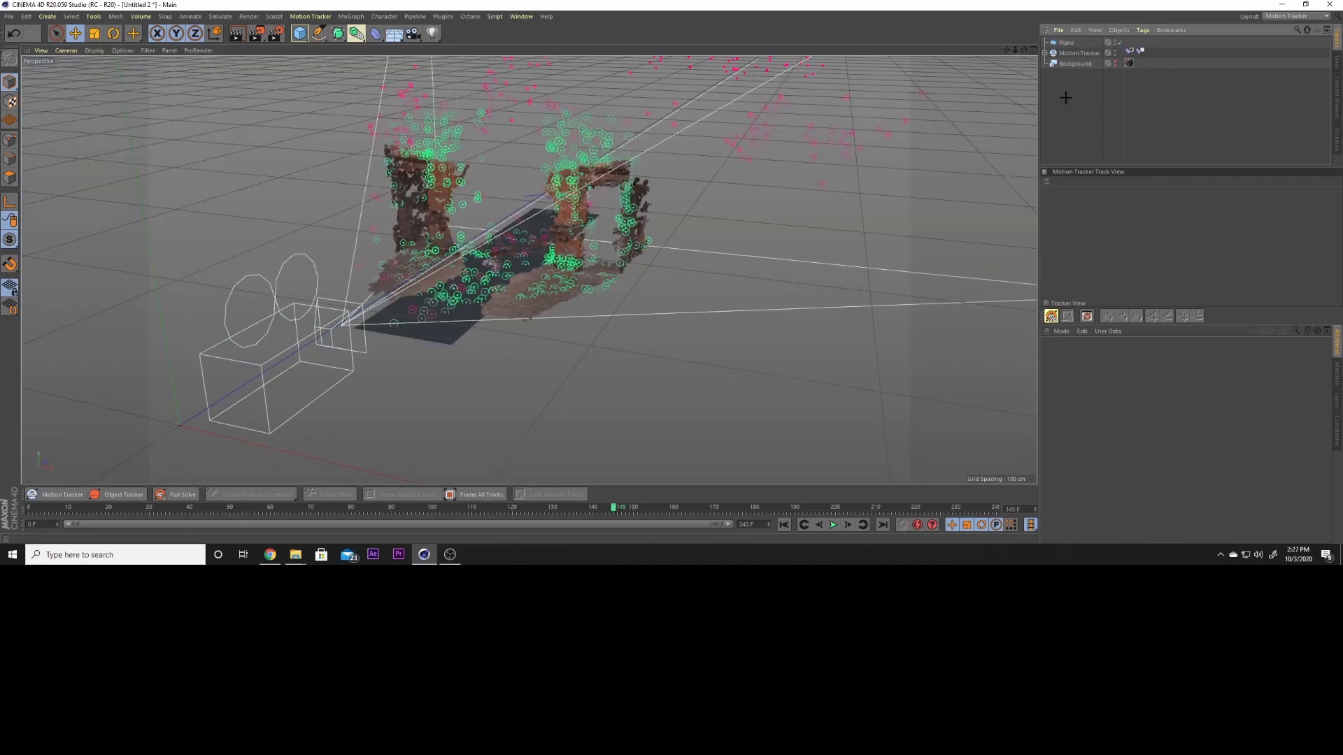
Paste the Lamborghini_Urus model into the tracking project and change its texture paths to absolute paths.
key(ctrl+s)
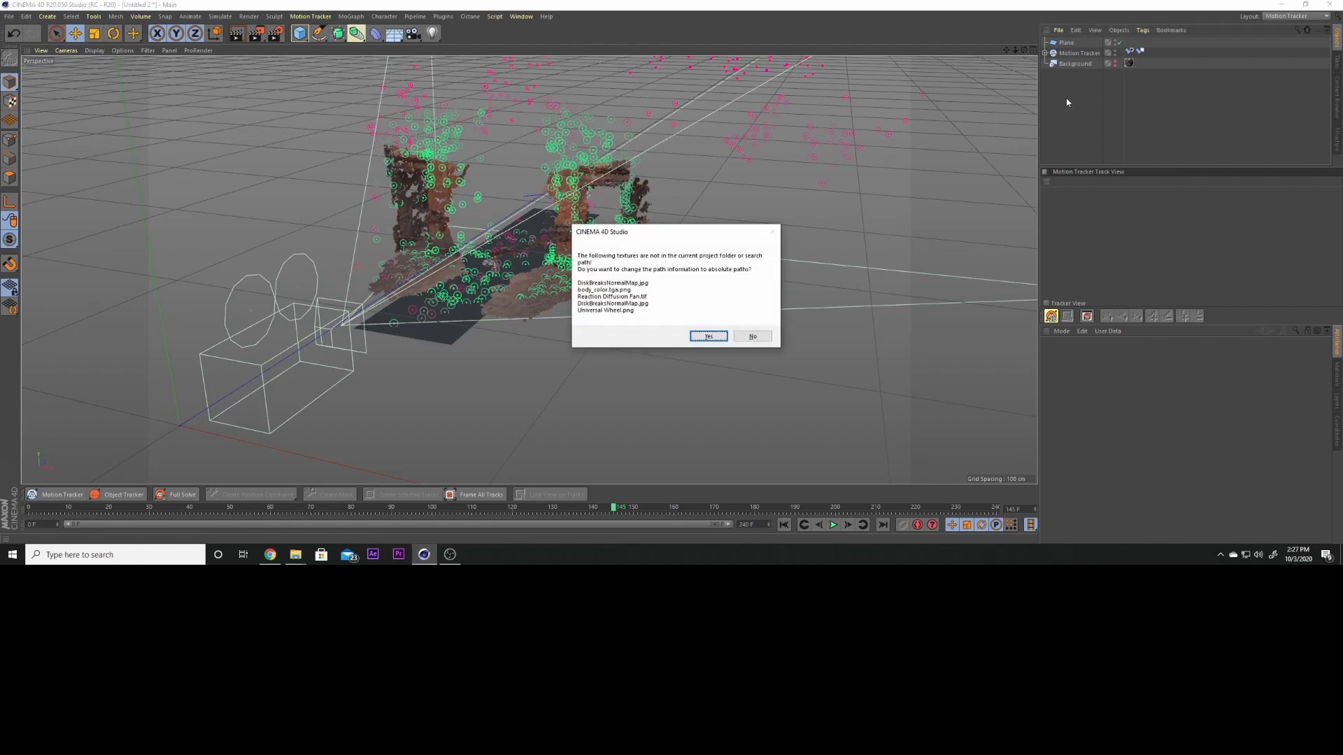
click(709, 336)
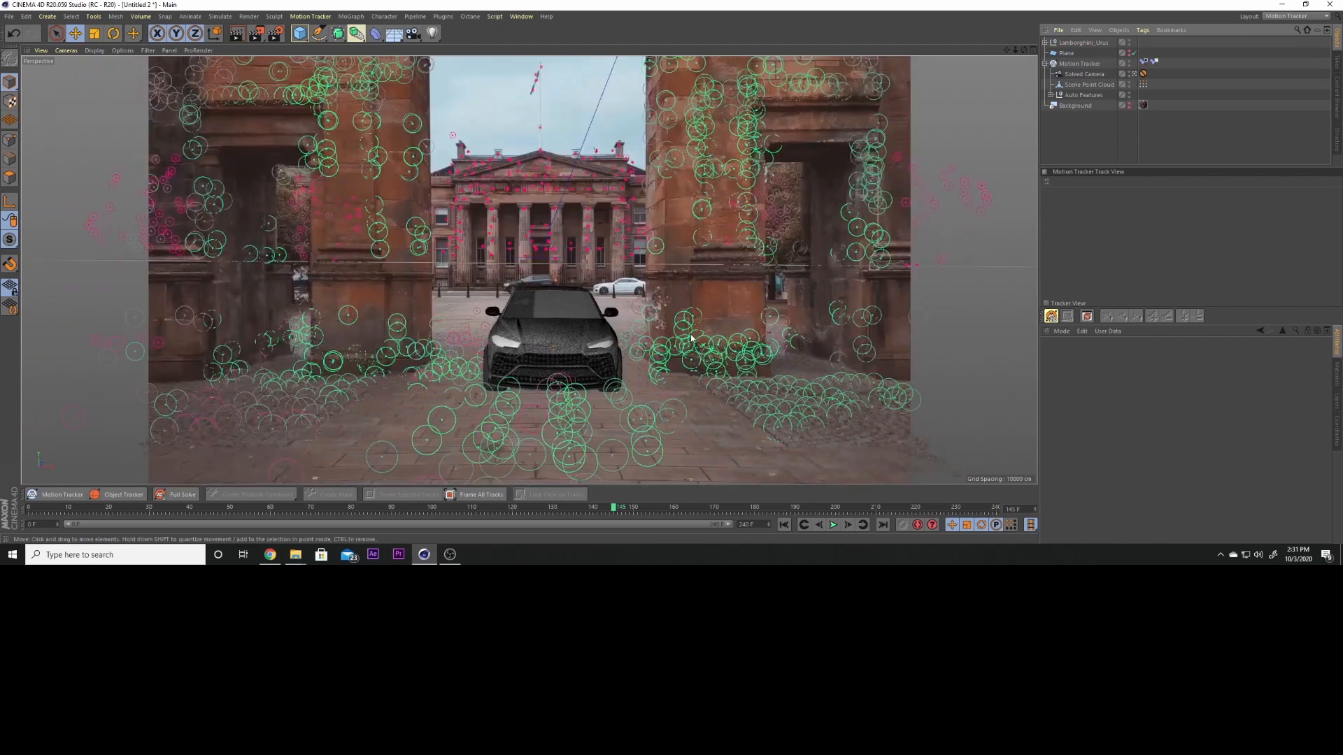
Turn the Lamborghini_Urus null to a heading of about 13.6° and move it slightly farther back under the archway.
click(1083, 43)
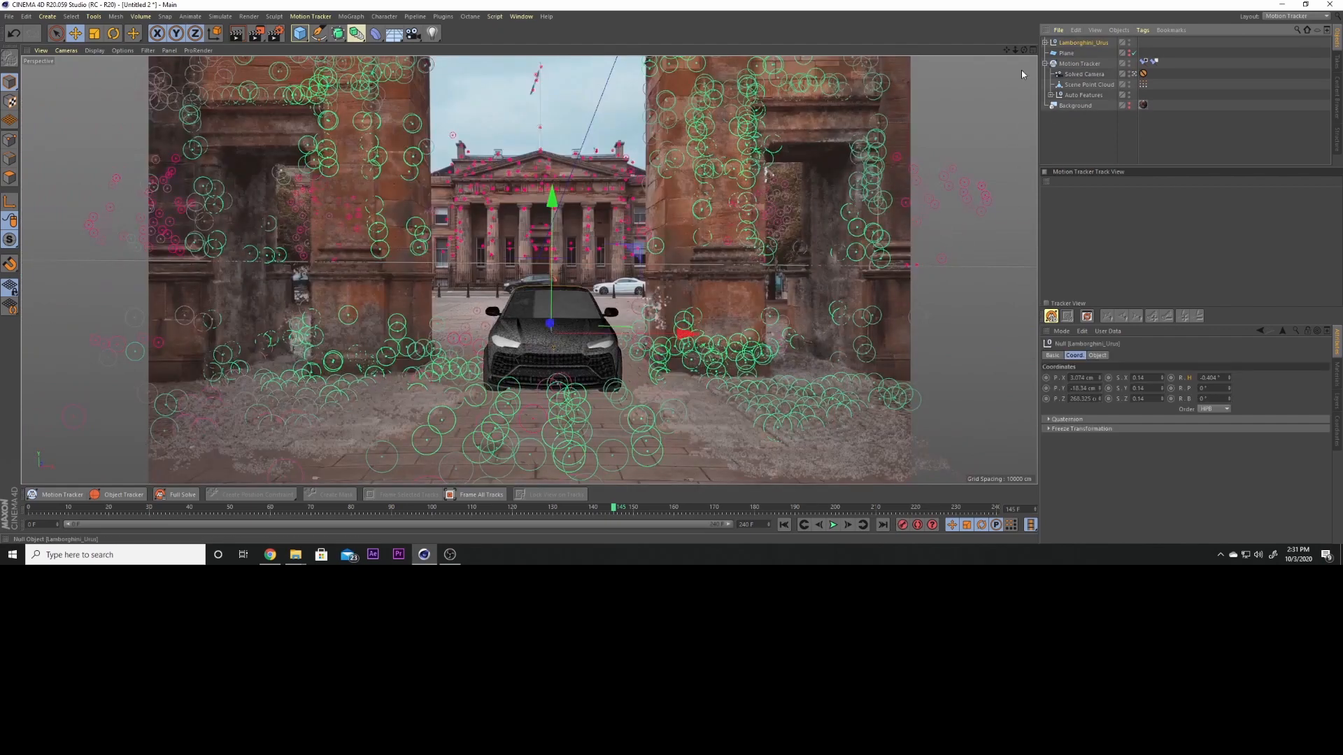
key(r)
drag(579, 341, 606, 339)
key(e)
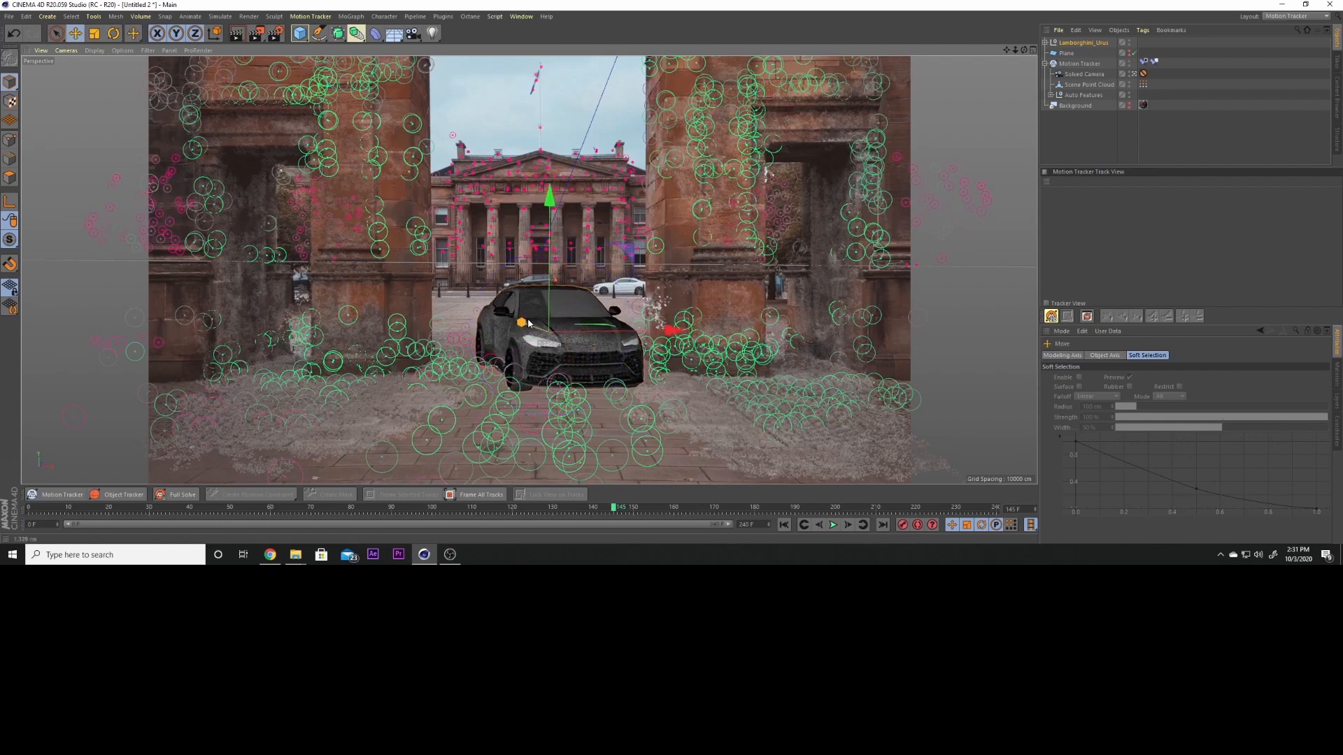
mouse_move(528, 323)
mouse_down()
mouse_move(518, 333)
mouse_move(541, 341)
mouse_up()
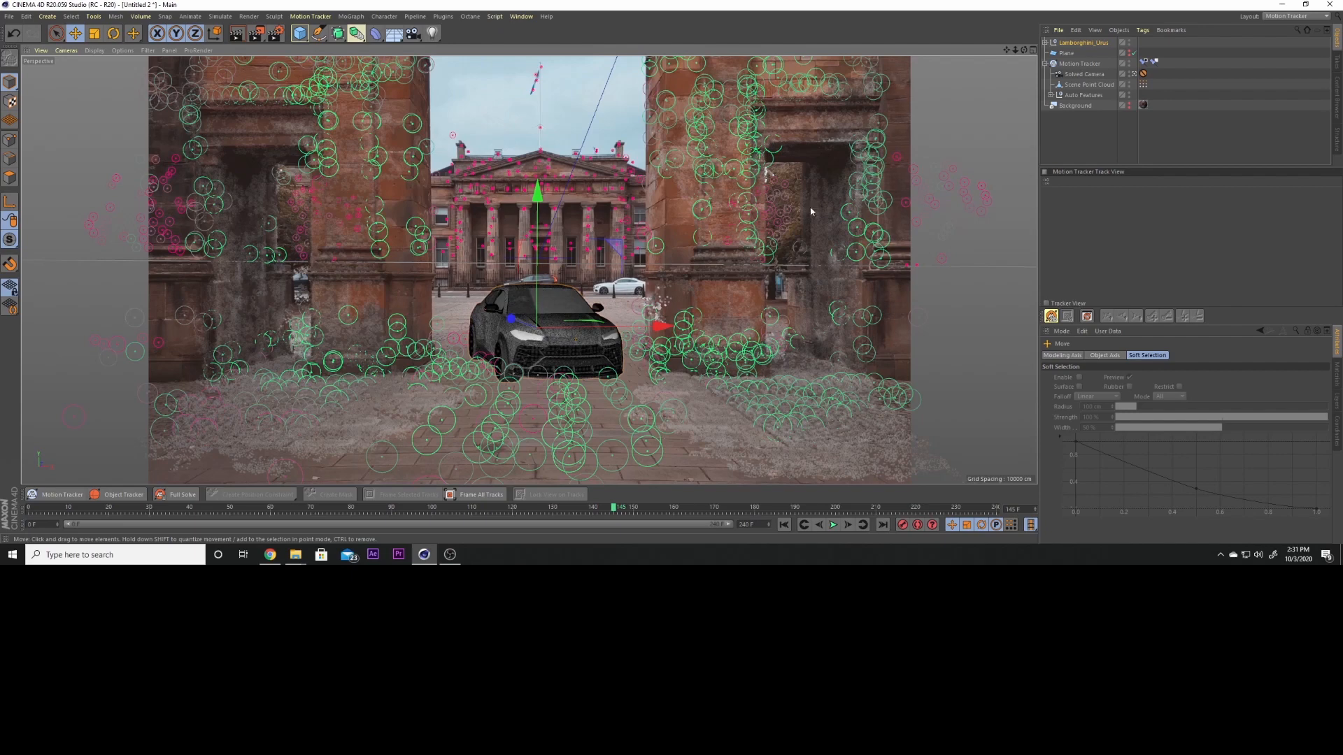
click(1069, 137)
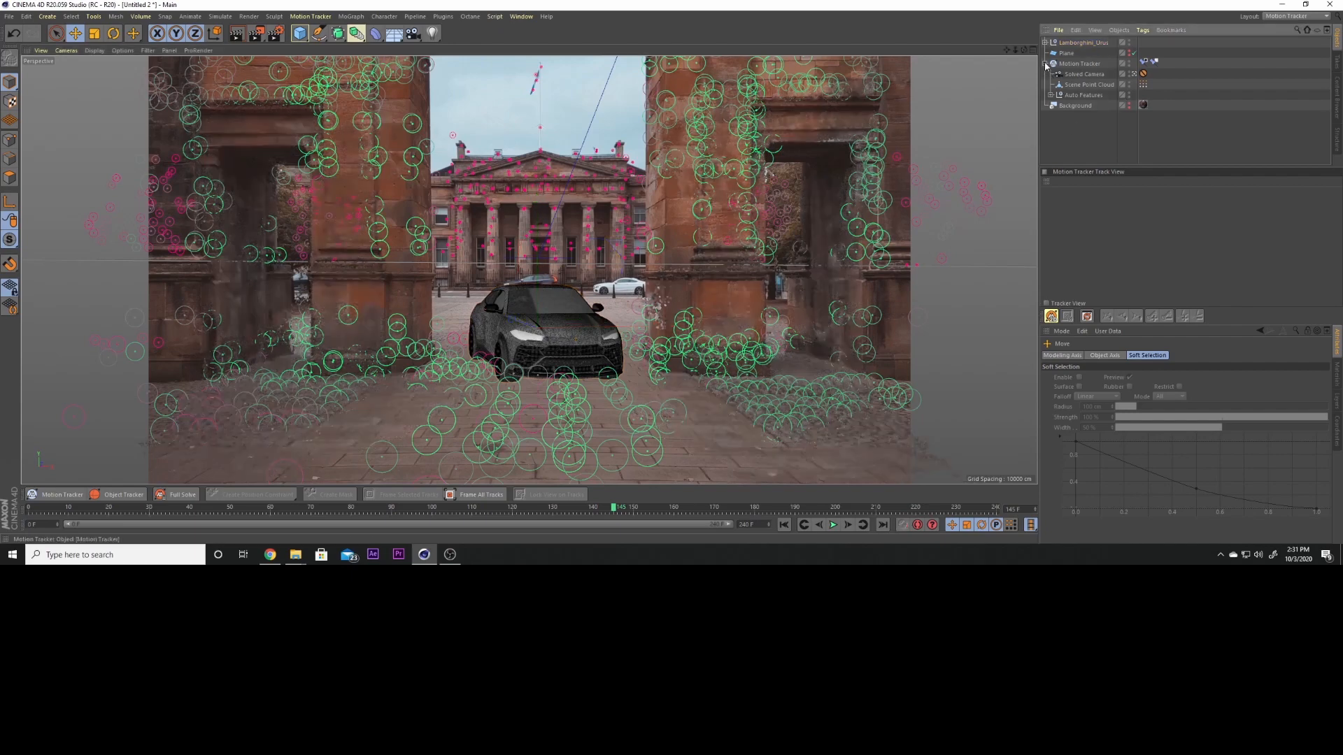
Collapse the Motion Tracker hierarchy and play the footage from the first frame to check how the car tracks.
click(1044, 63)
click(784, 525)
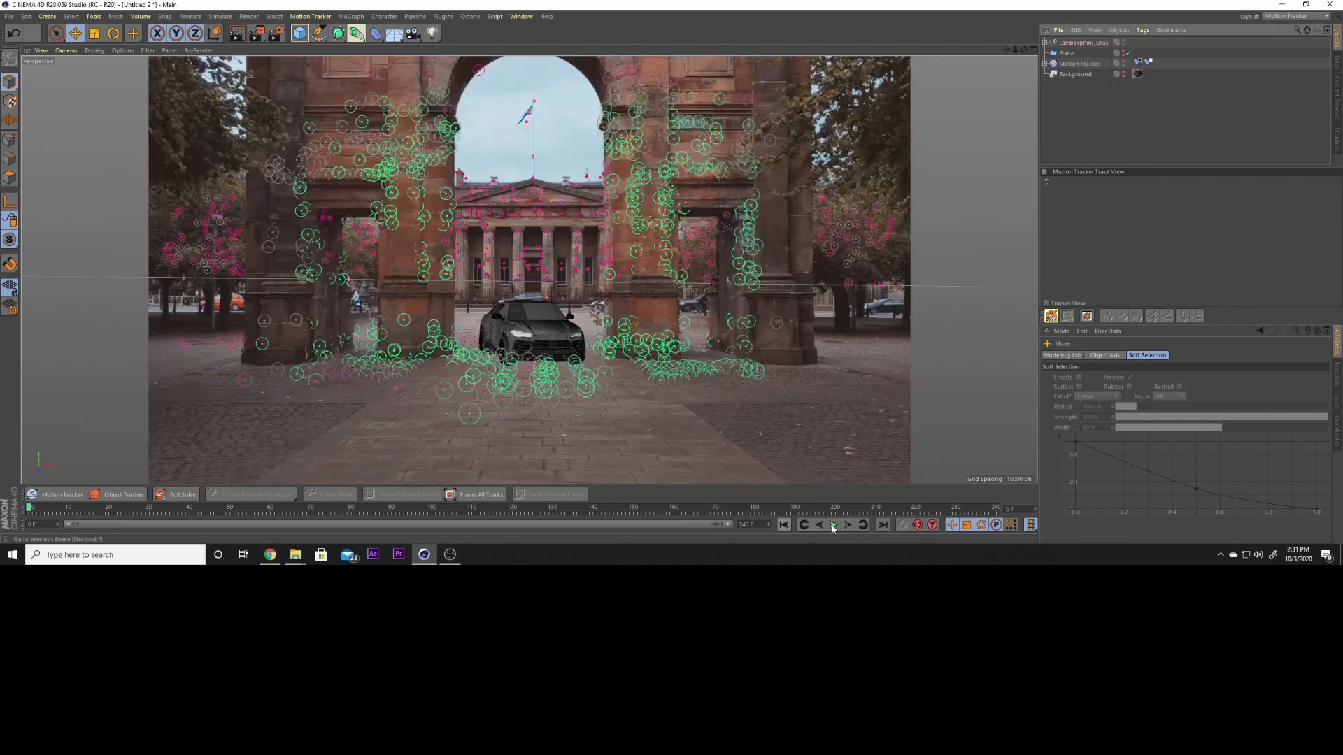
click(834, 525)
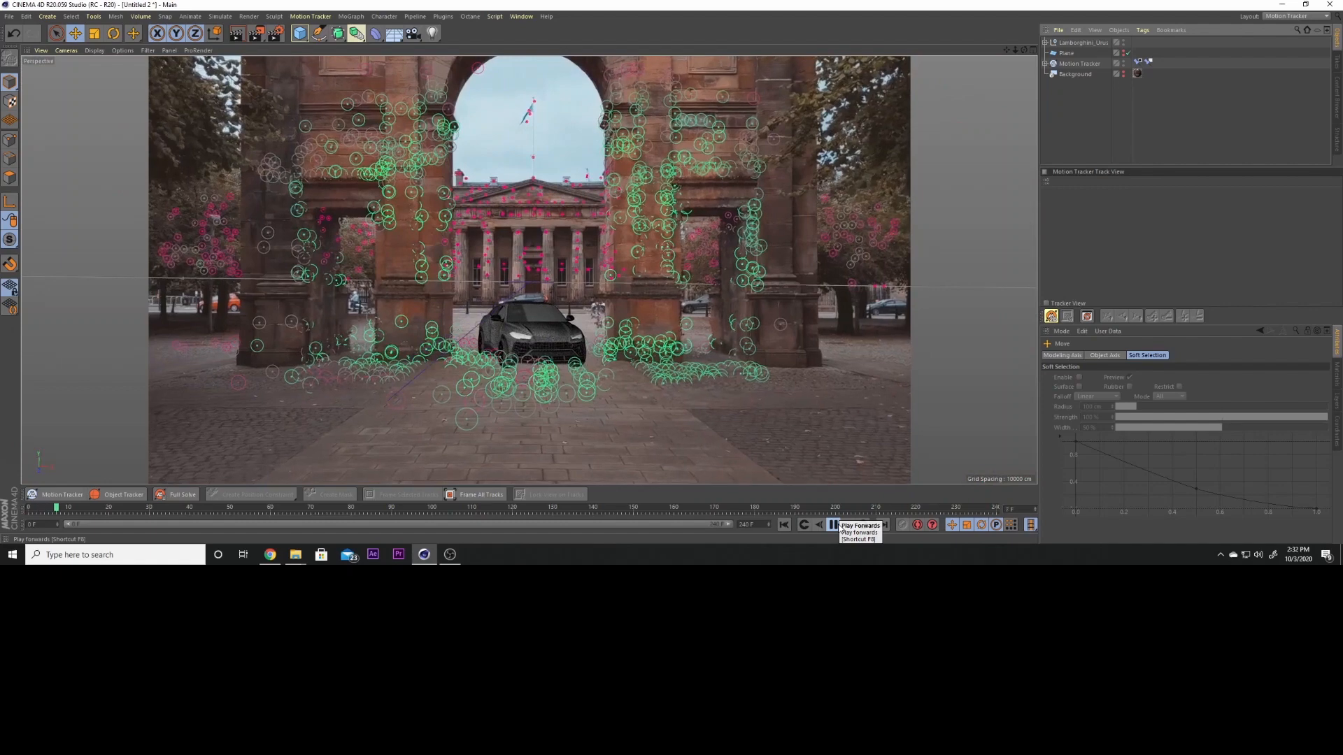
click(834, 525)
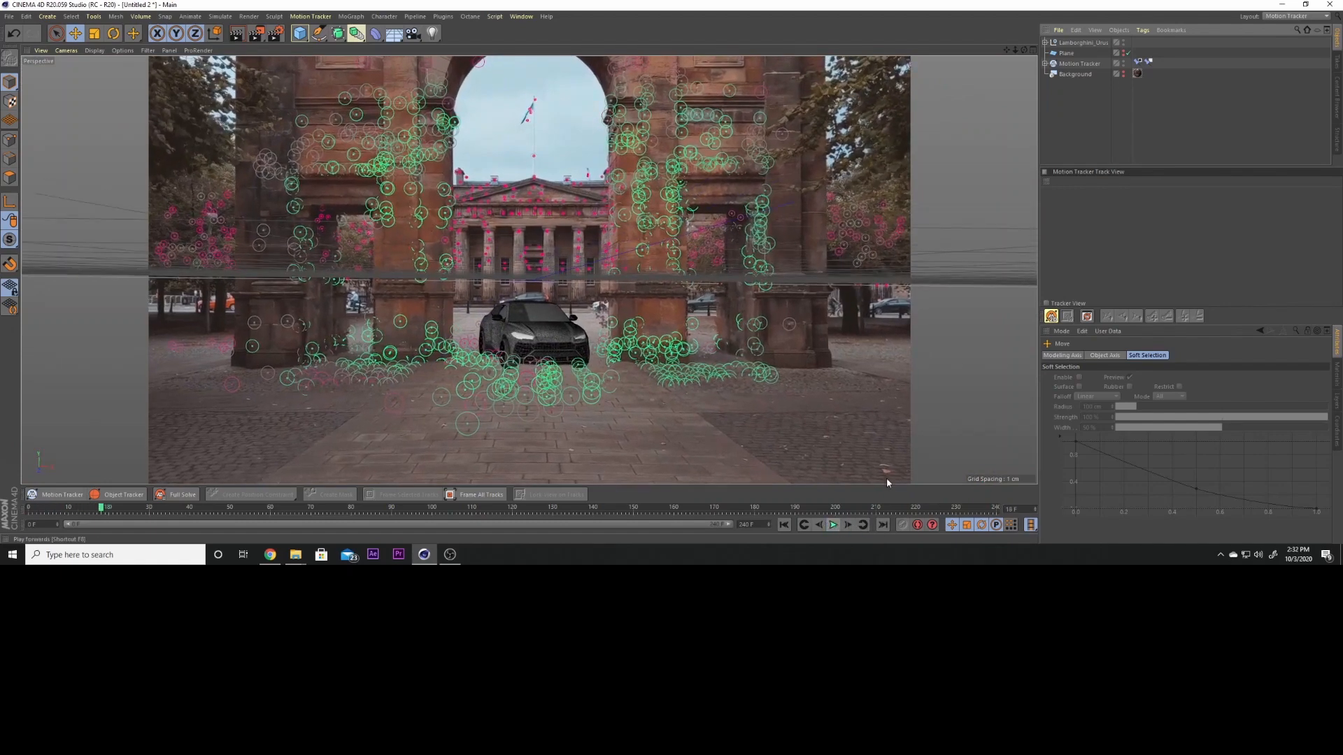
Set the Lamborghini_Urus null's X, Y and Z scale to 0.15.
click(1083, 43)
click(1145, 378)
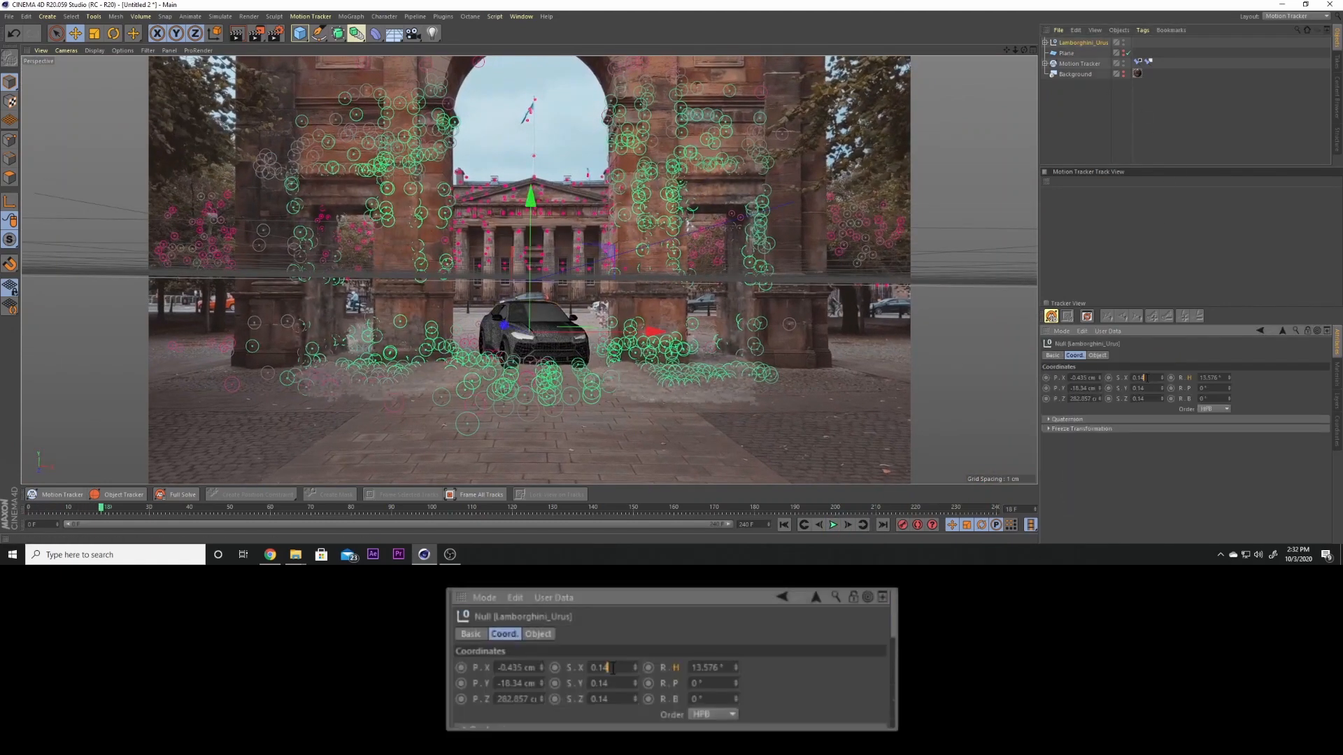
key(BackSpace)
text(5)
click(1143, 388)
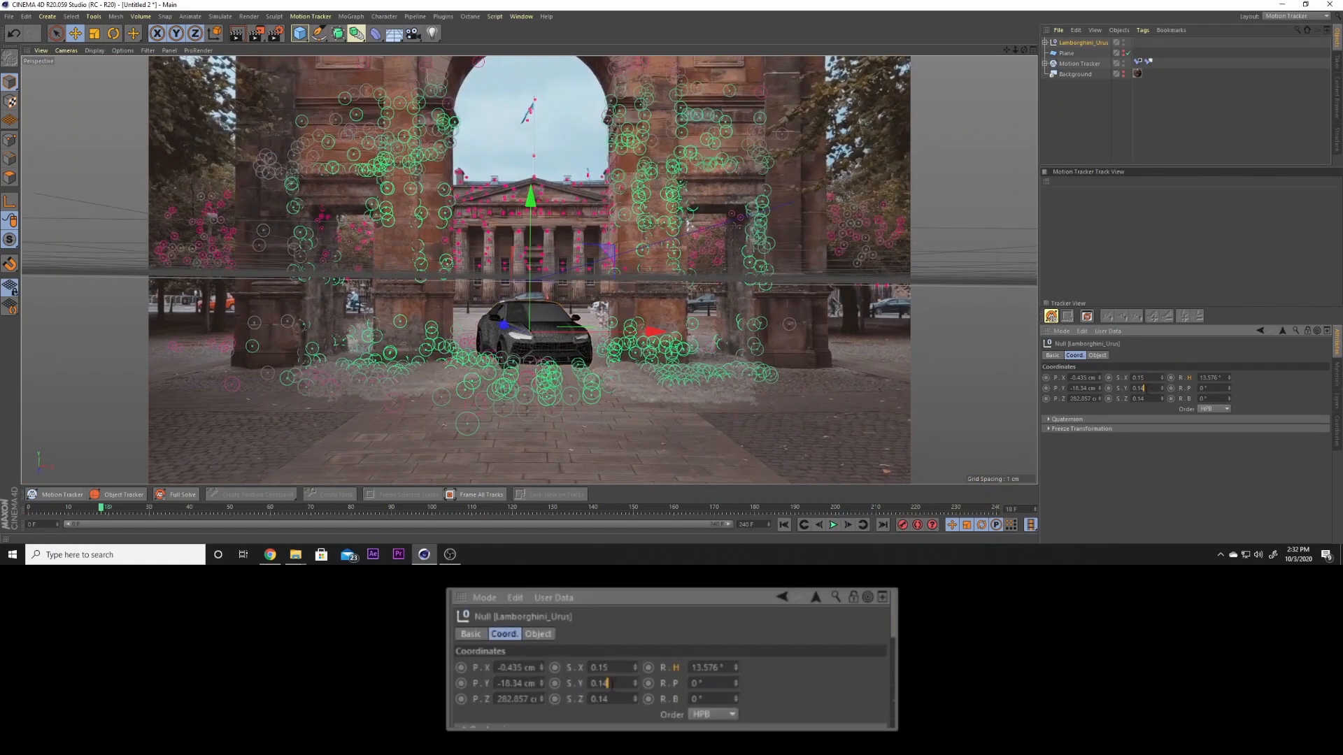
click(1151, 398)
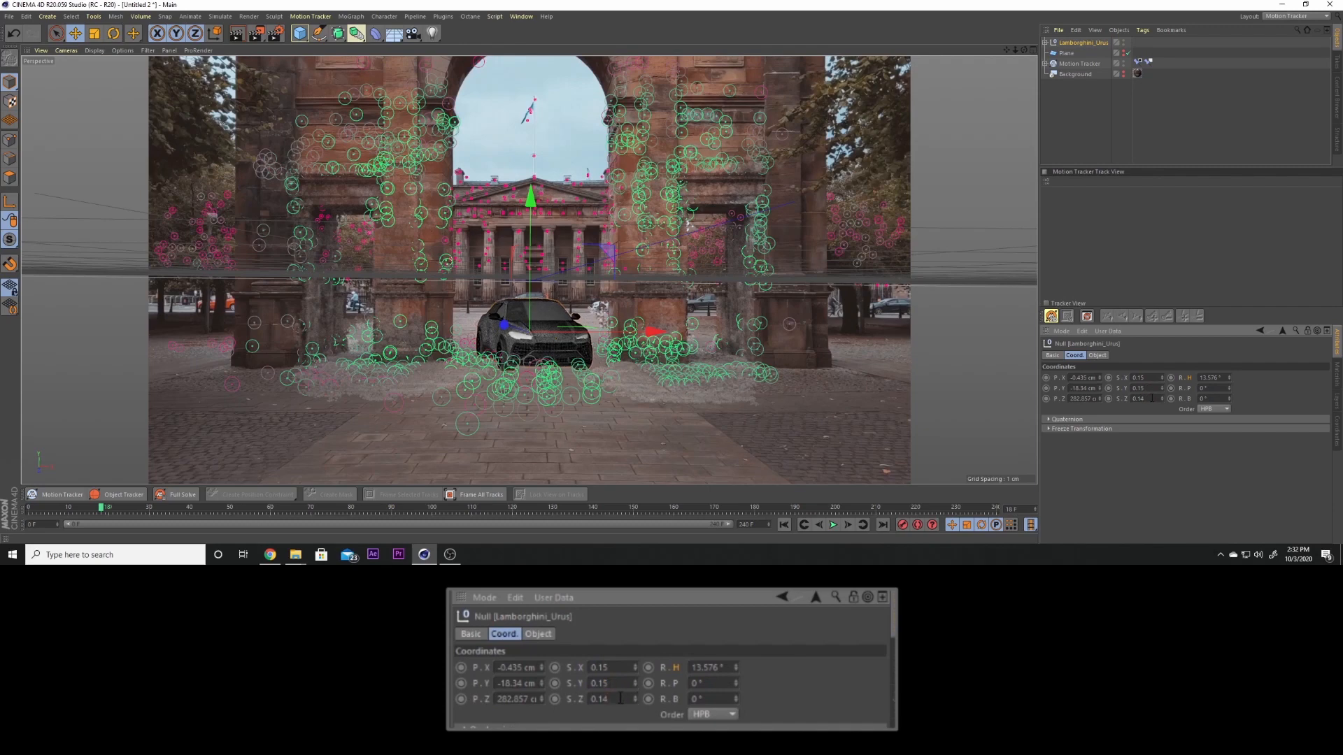
text(5)
key(Return)
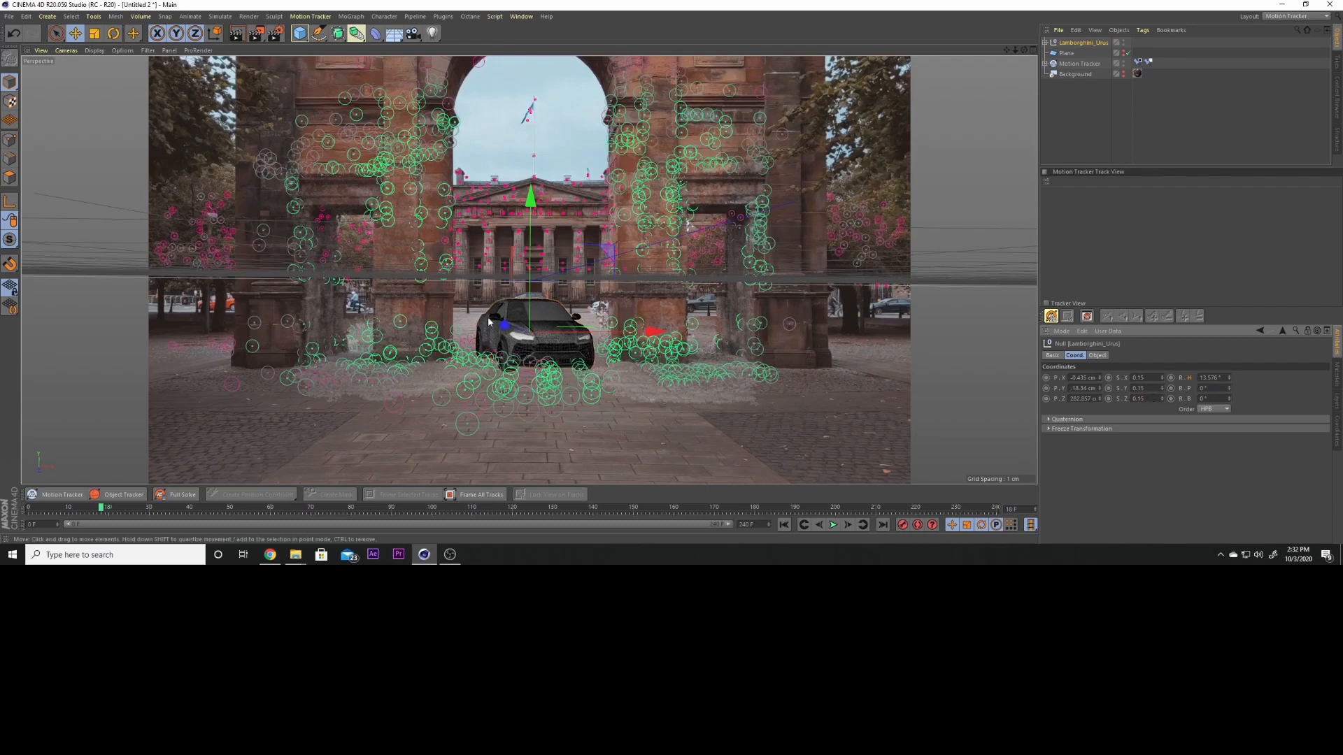
Leave the Solved Camera view, show the ground plane and raise the car about 3.6 cm so its wheels rest on it.
click(1045, 64)
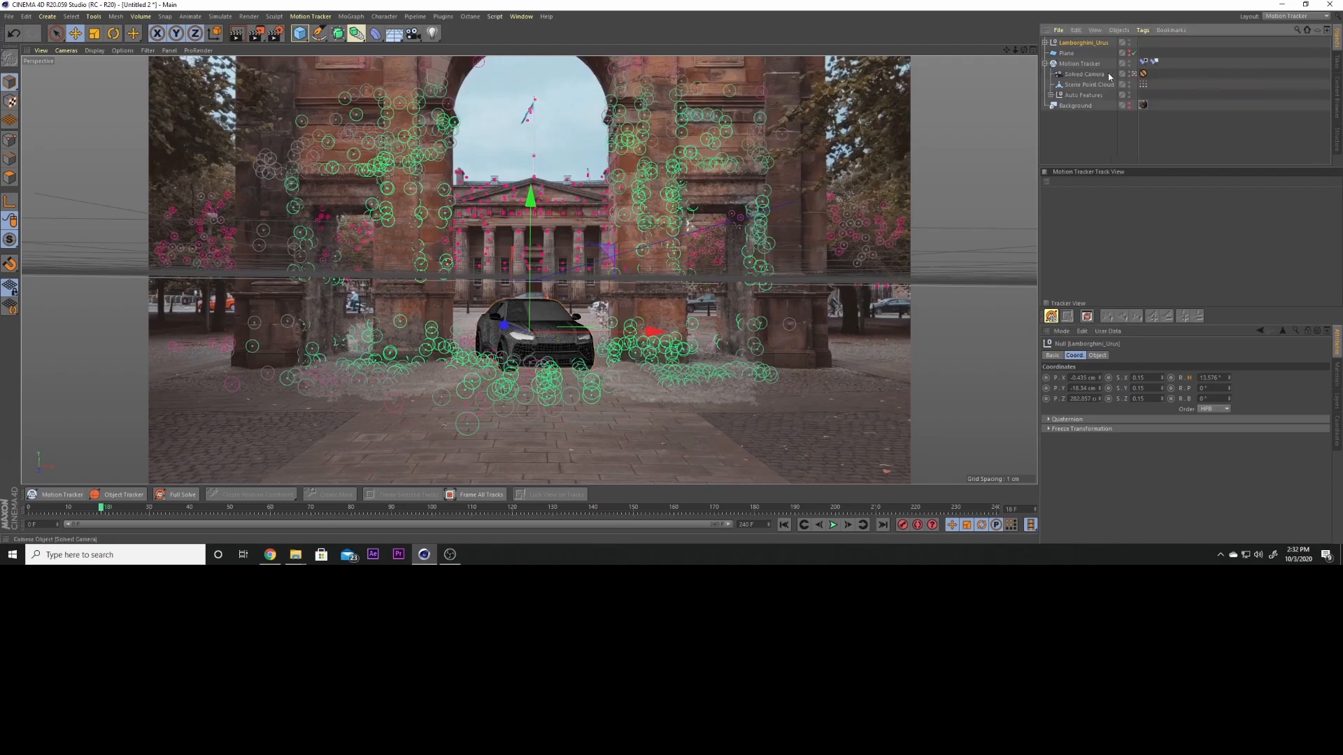
click(1134, 74)
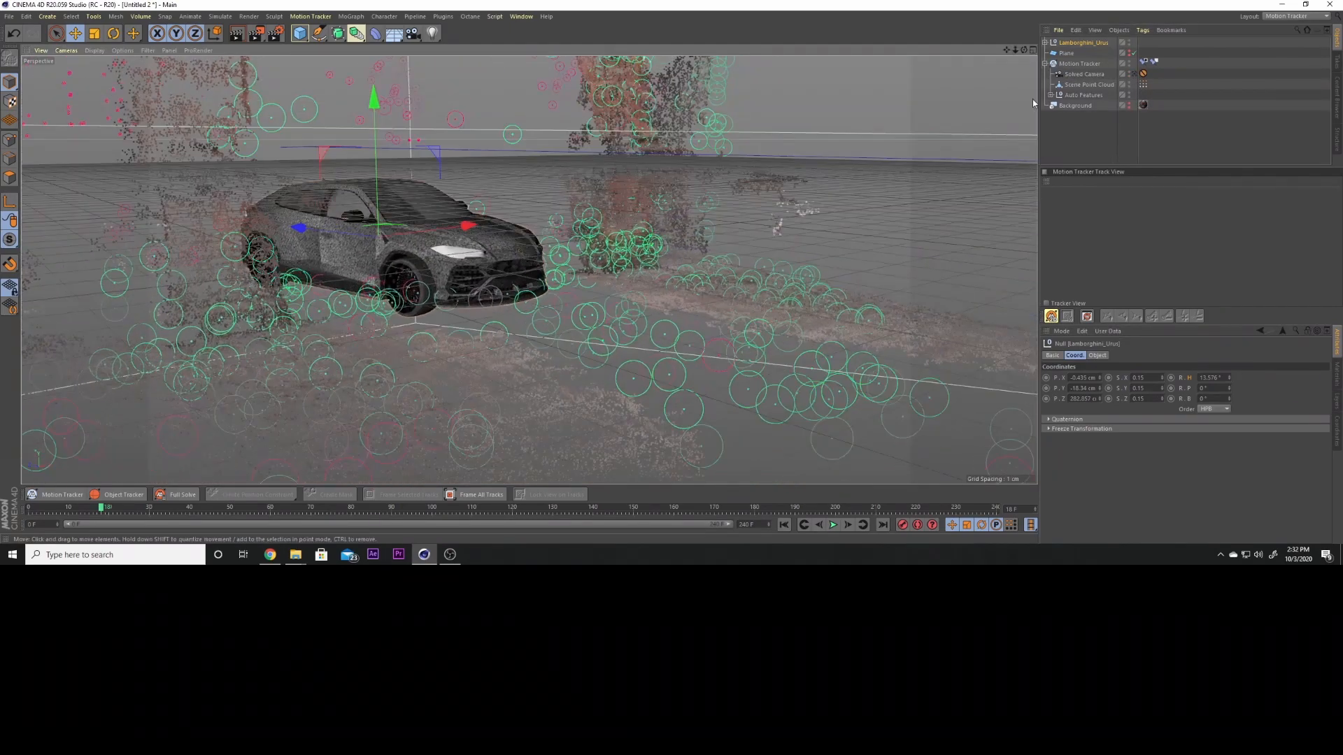
click(1129, 54)
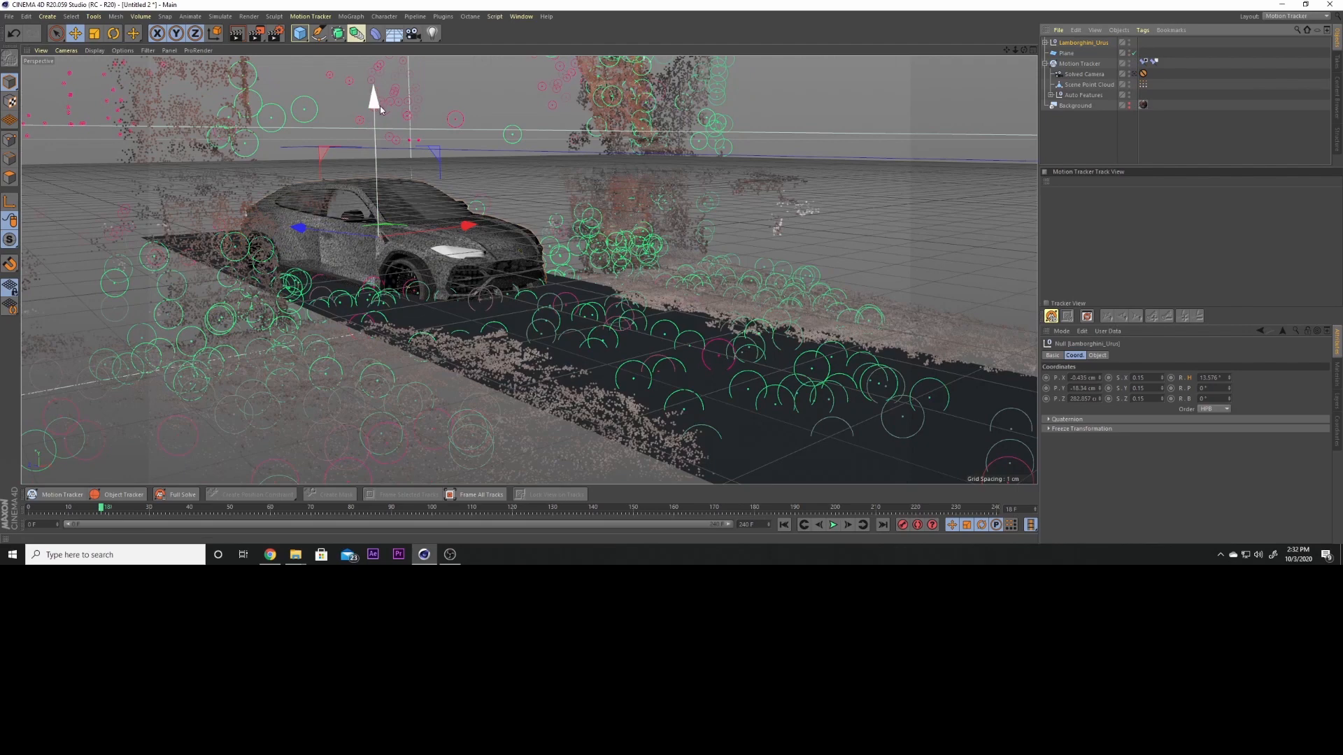
drag(380, 106, 375, 90)
drag(375, 91, 375, 94)
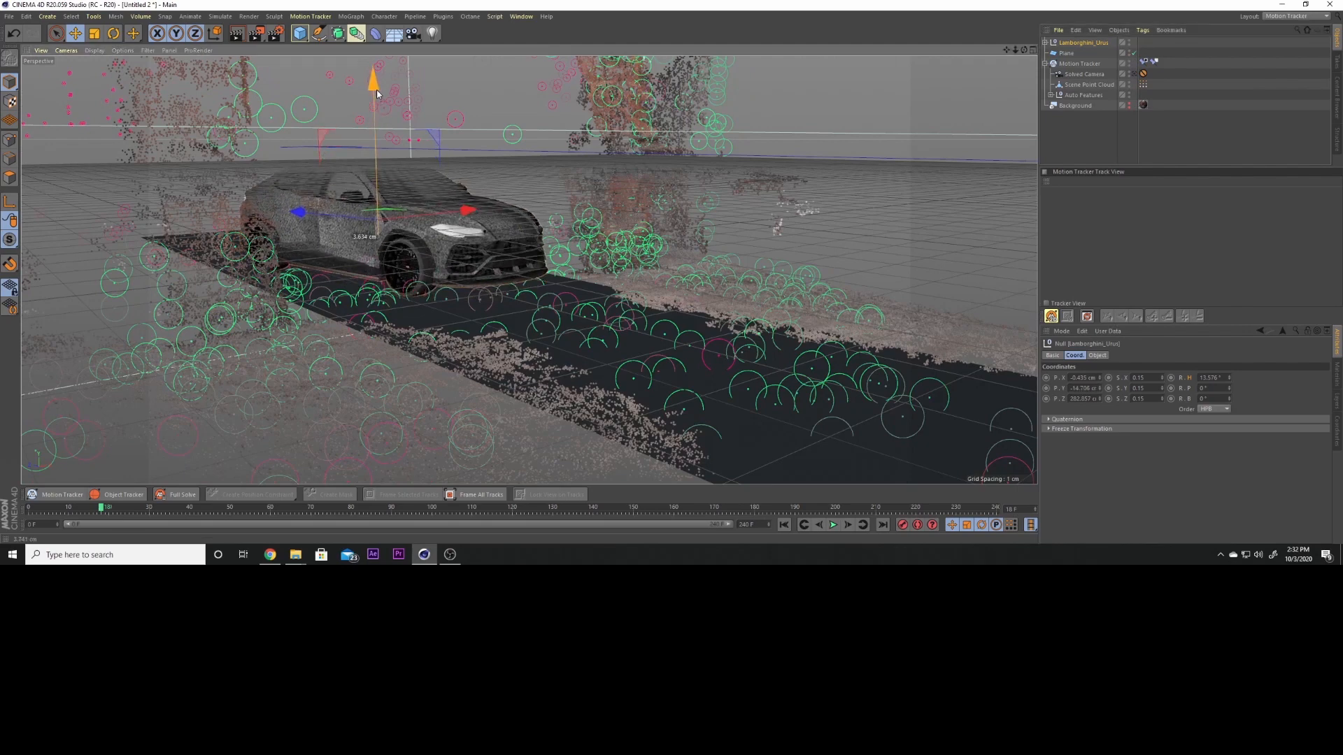
click(1045, 63)
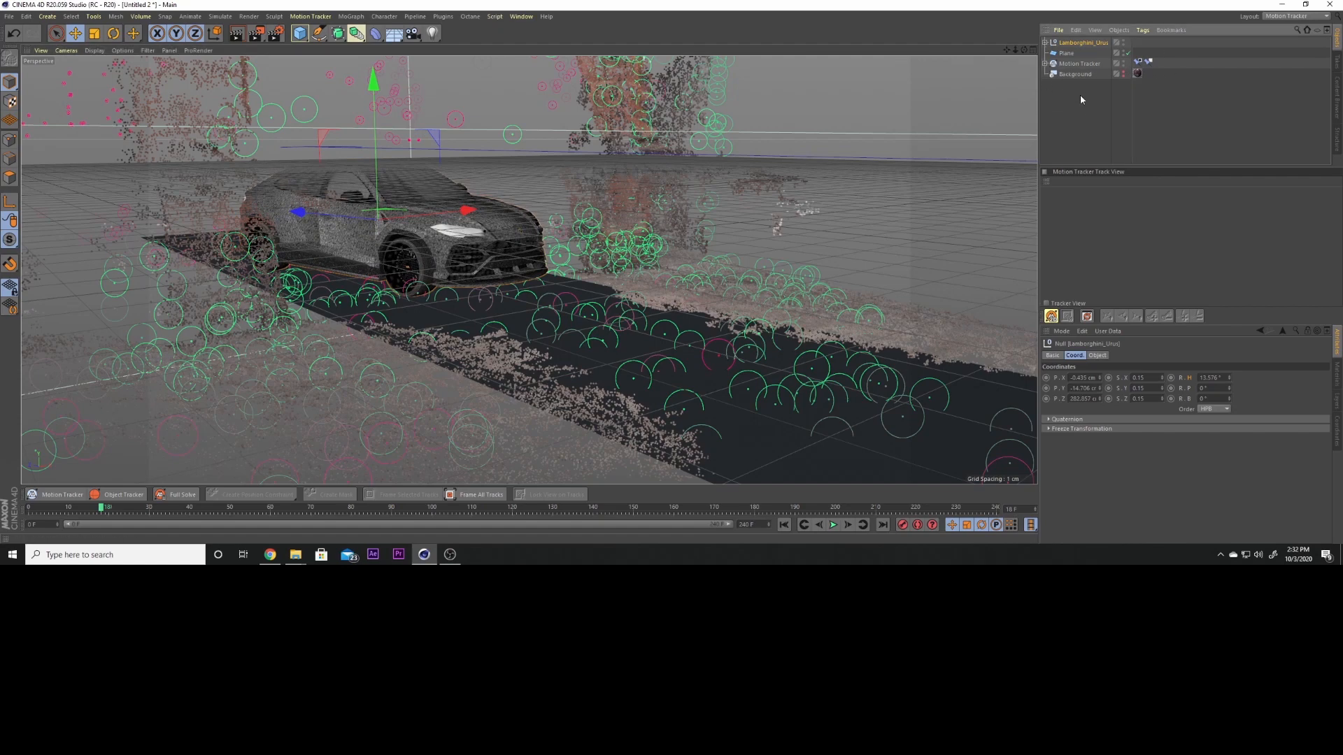
click(1056, 102)
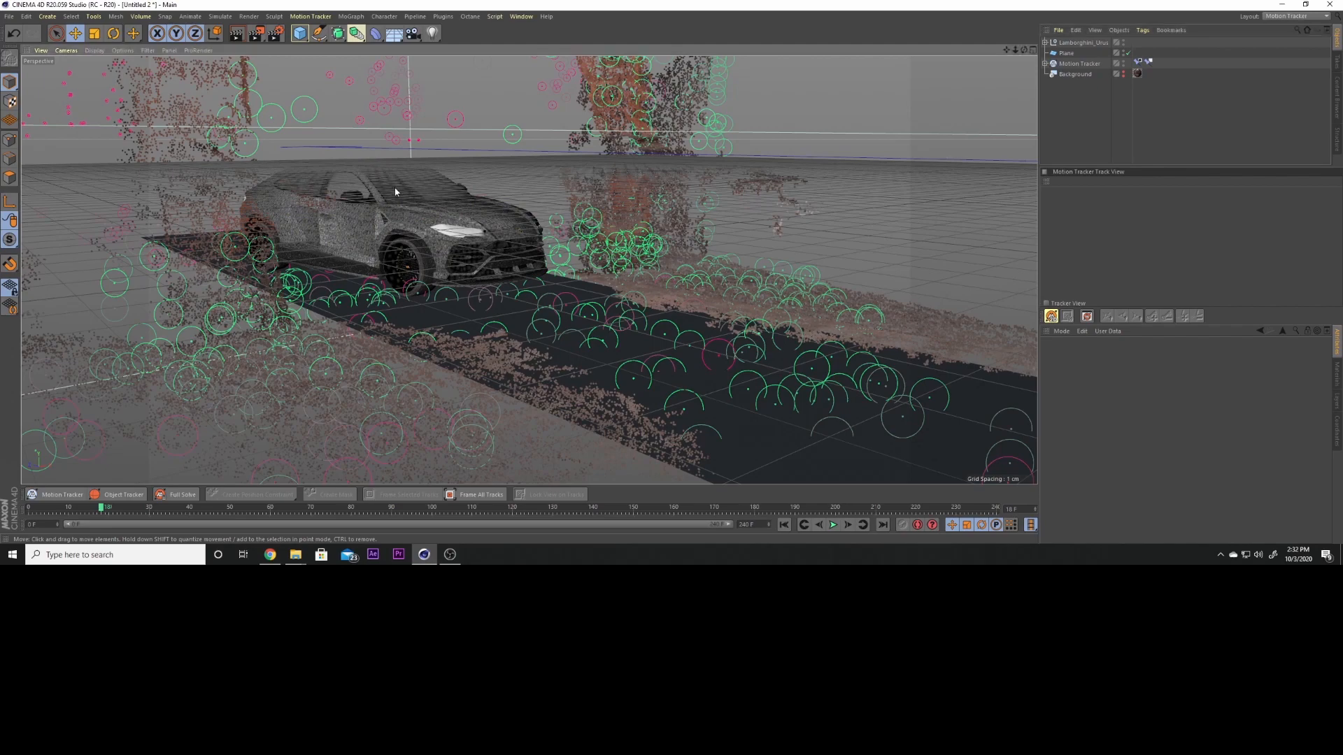
View the car from a higher angle and turn on the Background object's viewport visibility.
alt+drag(391, 207, 384, 250)
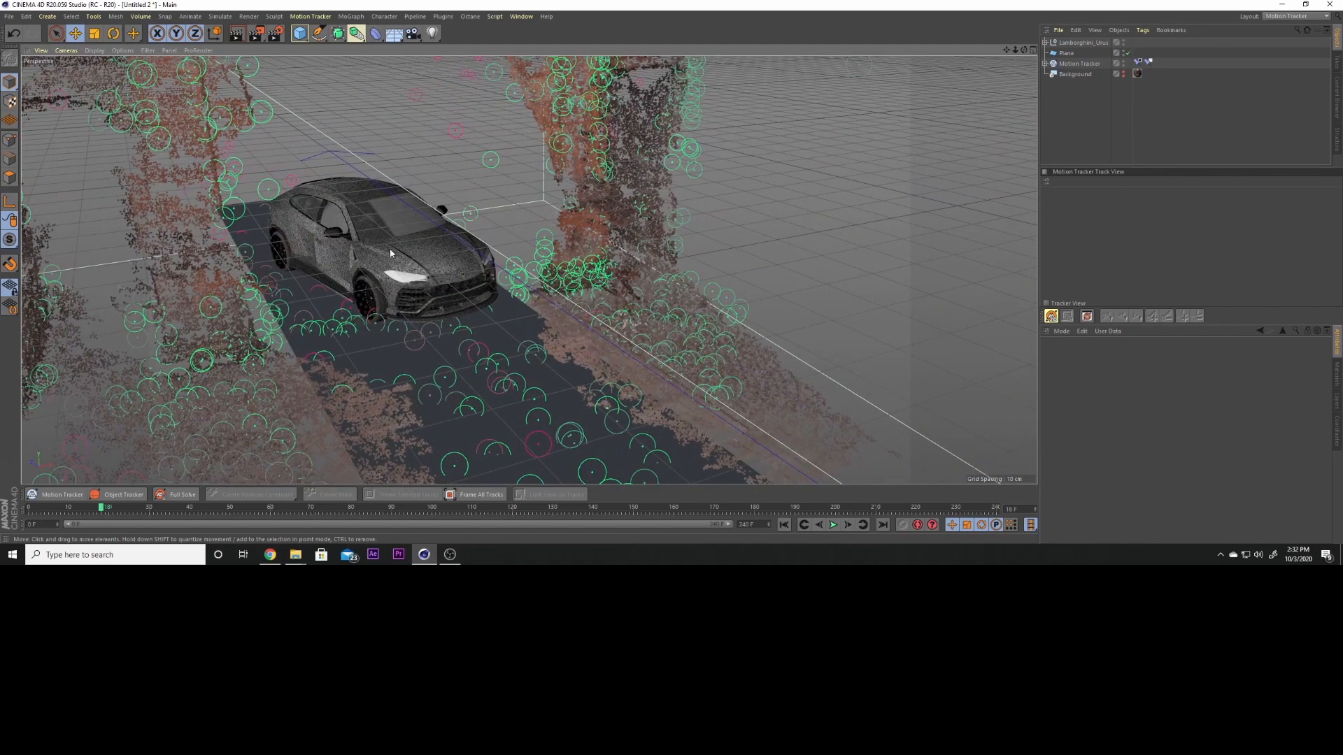
click(1123, 73)
click(1076, 74)
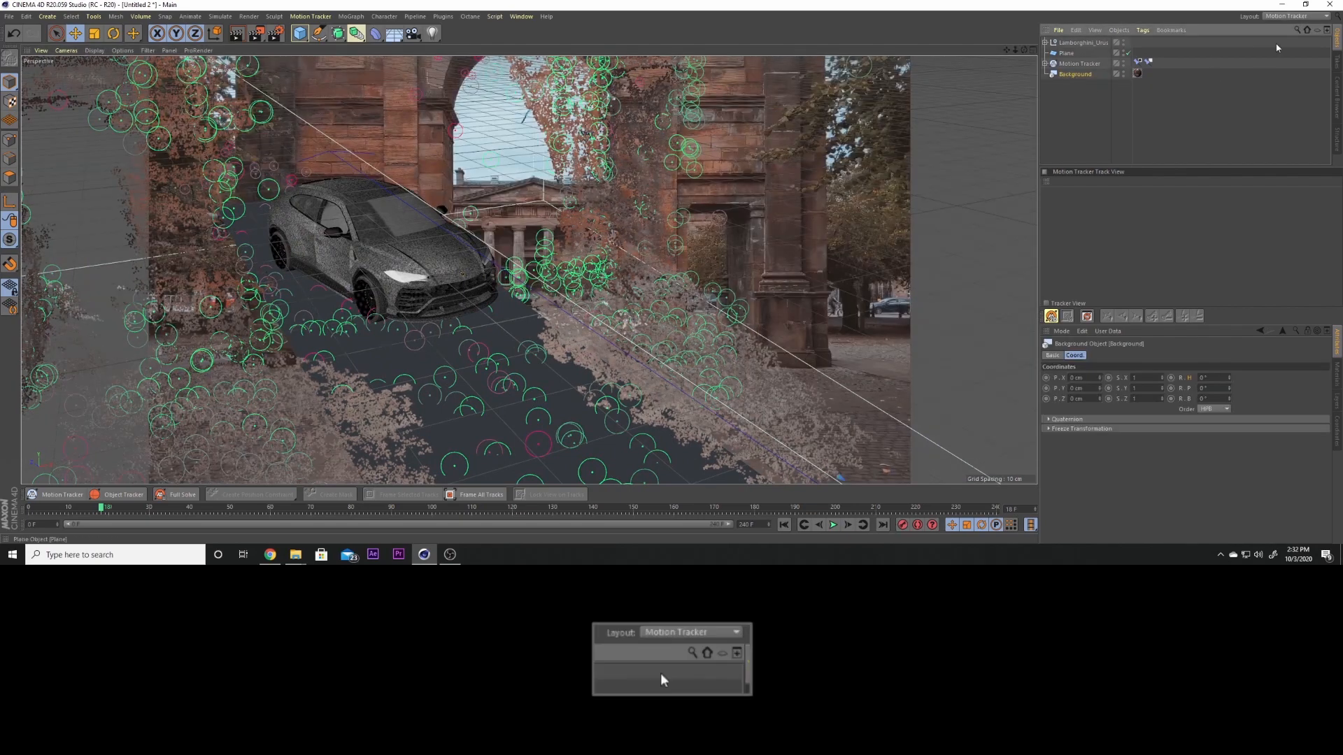
Switch the interface to the Startup (User) layout and look through the Solved Camera again with nothing selected.
click(1278, 15)
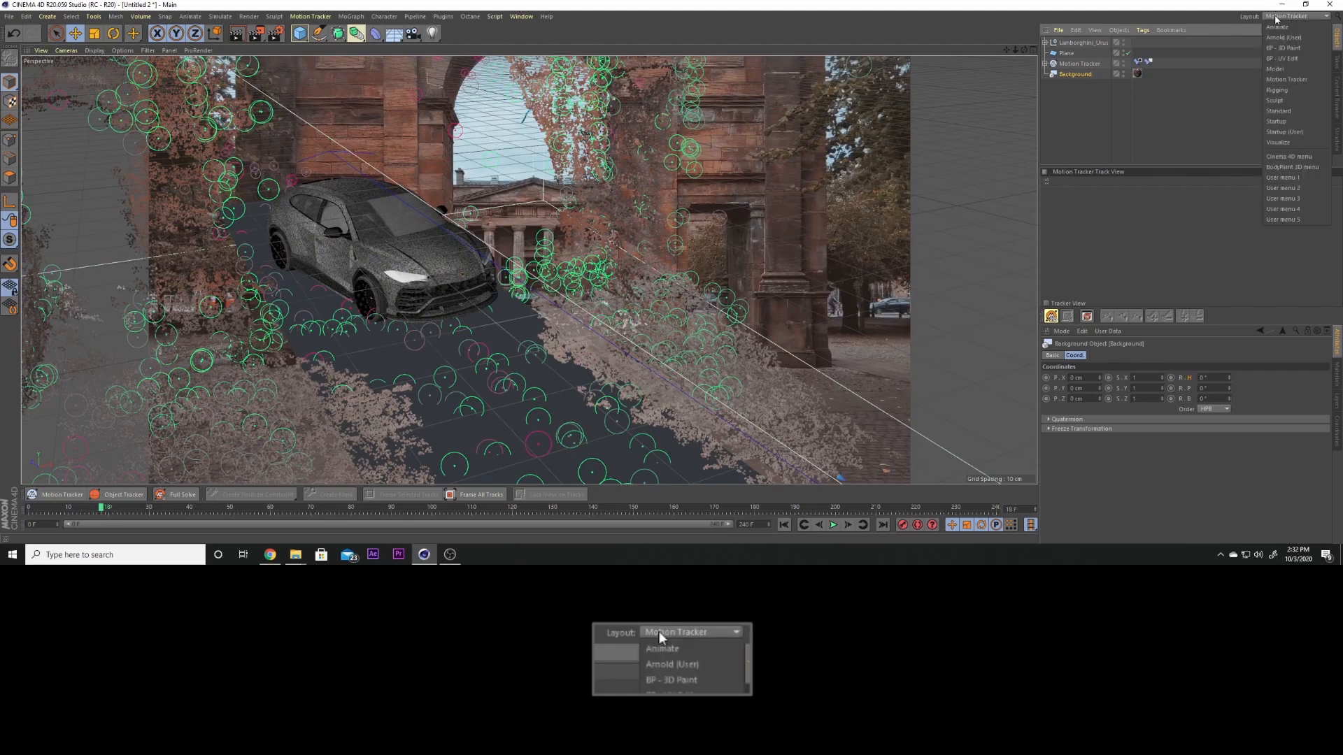
click(1285, 132)
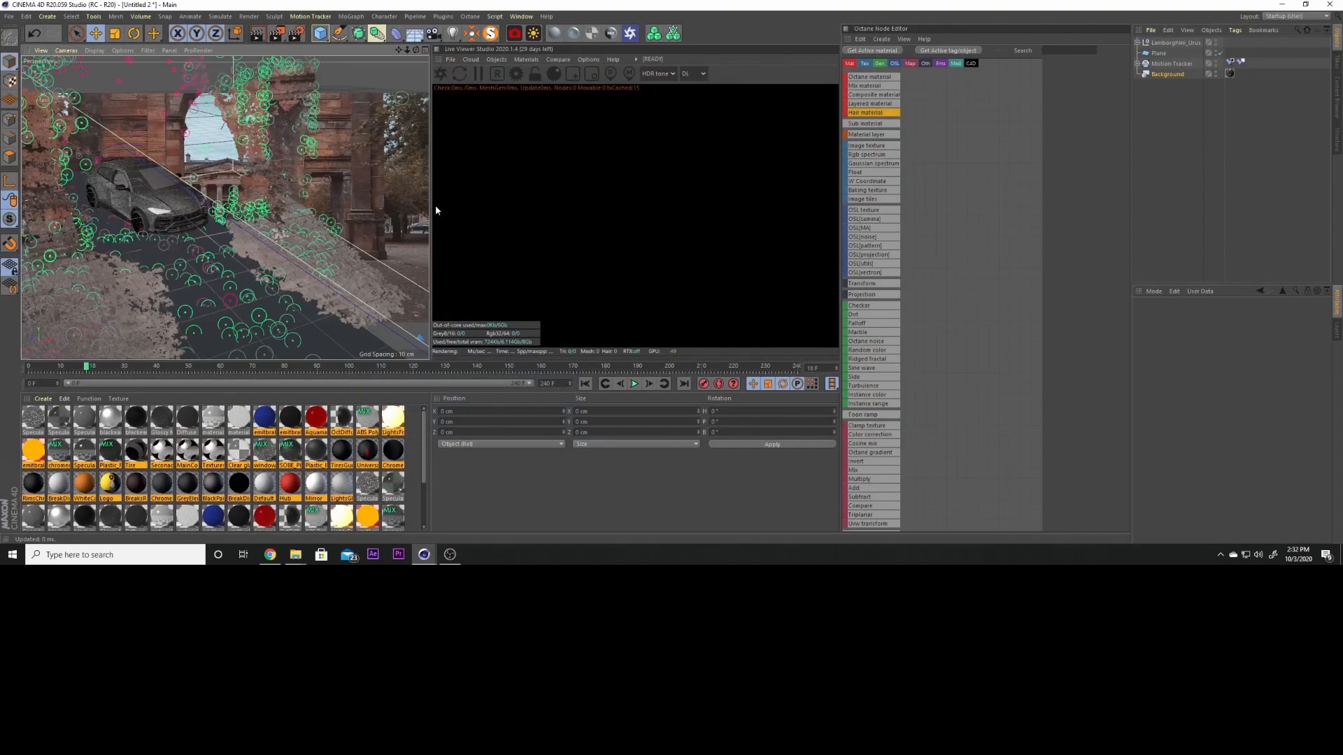
click(1137, 64)
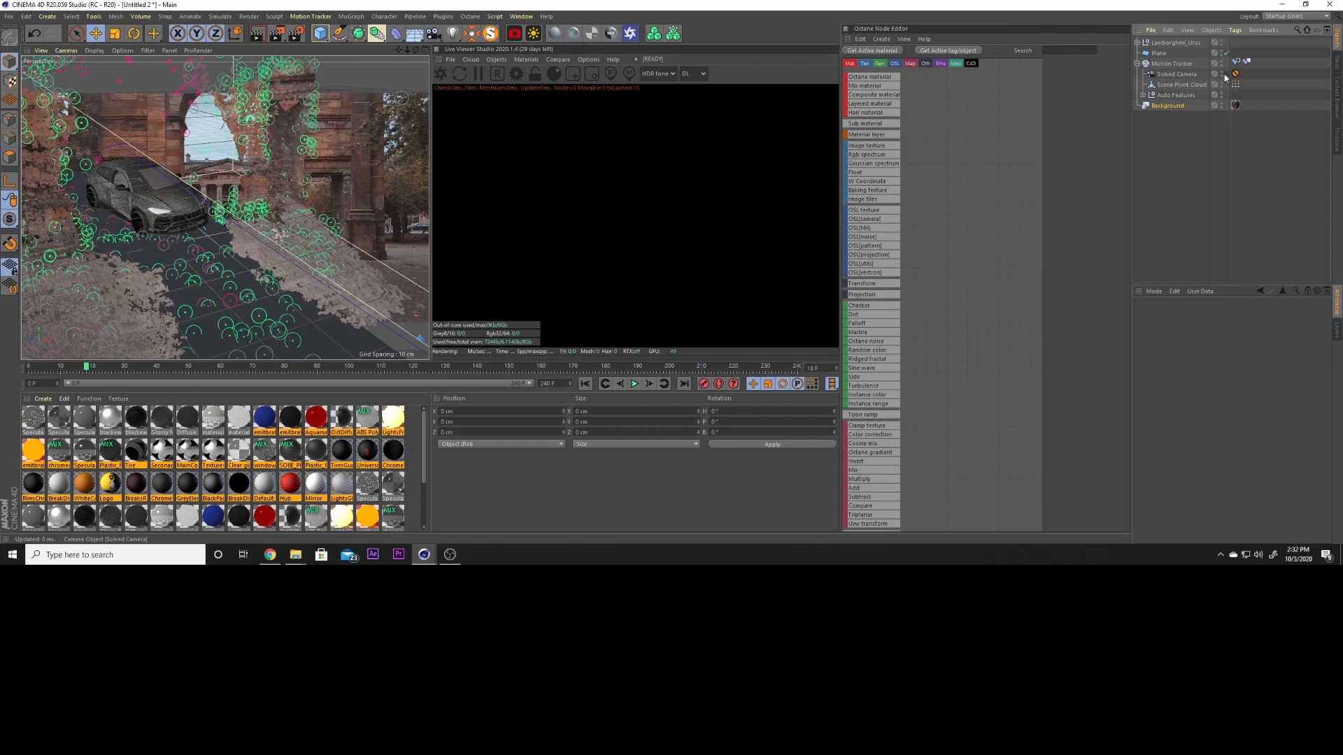
click(1224, 75)
click(1137, 64)
click(1173, 94)
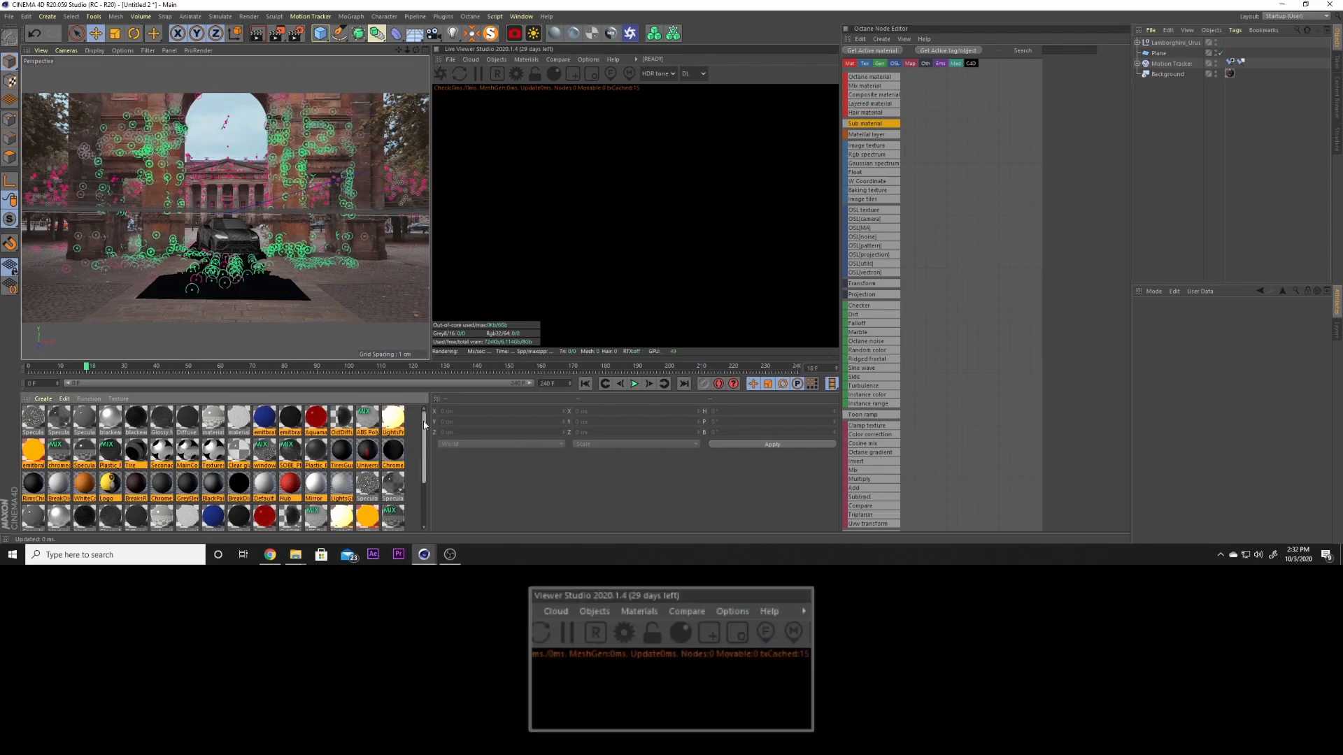
Create an Octane Diffuse material with Shadow catcher enabled and apply it to the ground plane.
click(526, 59)
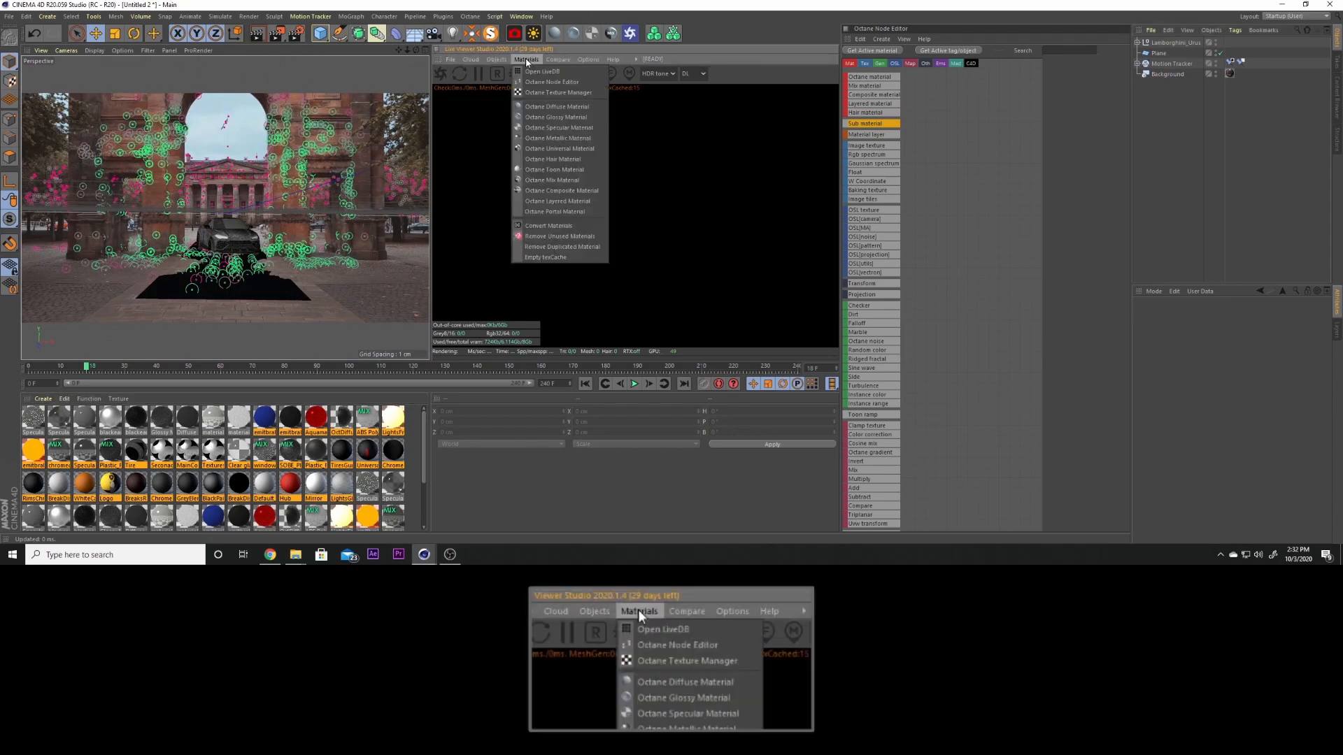
click(543, 107)
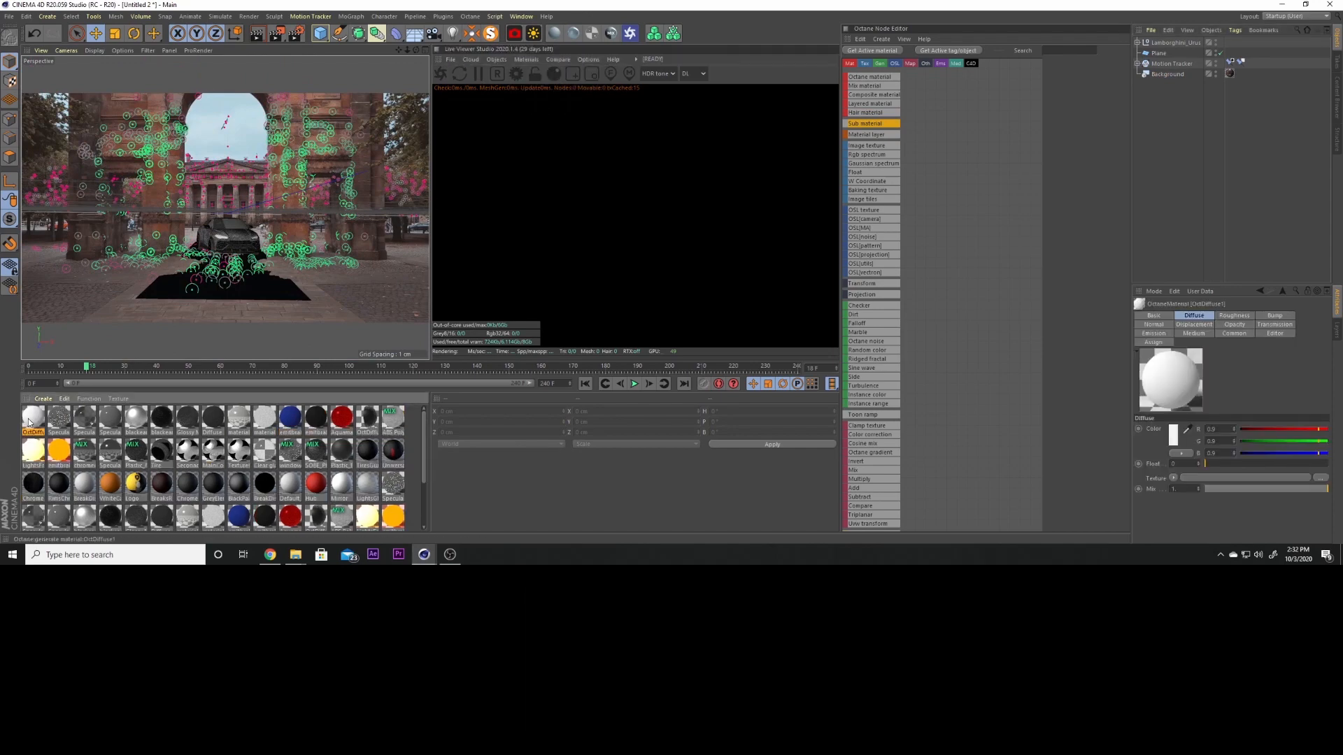
double_click(32, 417)
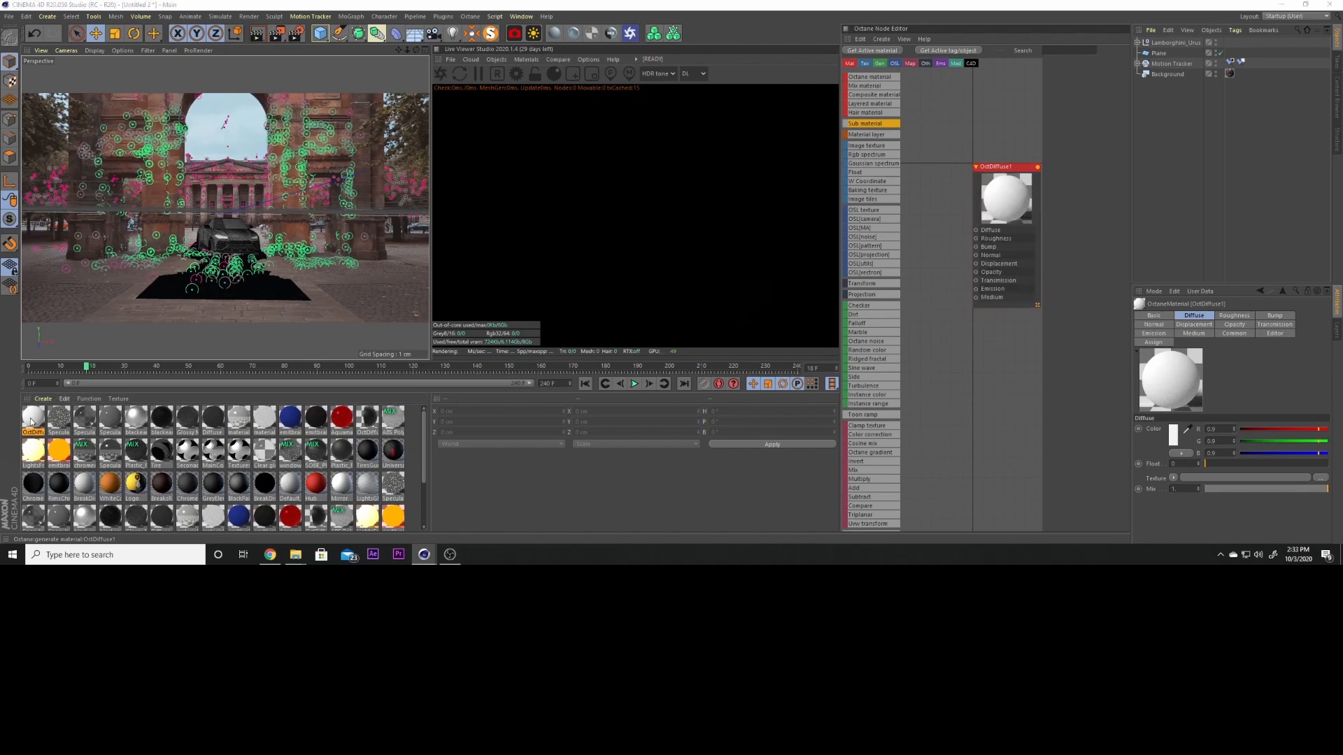
drag(915, 163, 527, 144)
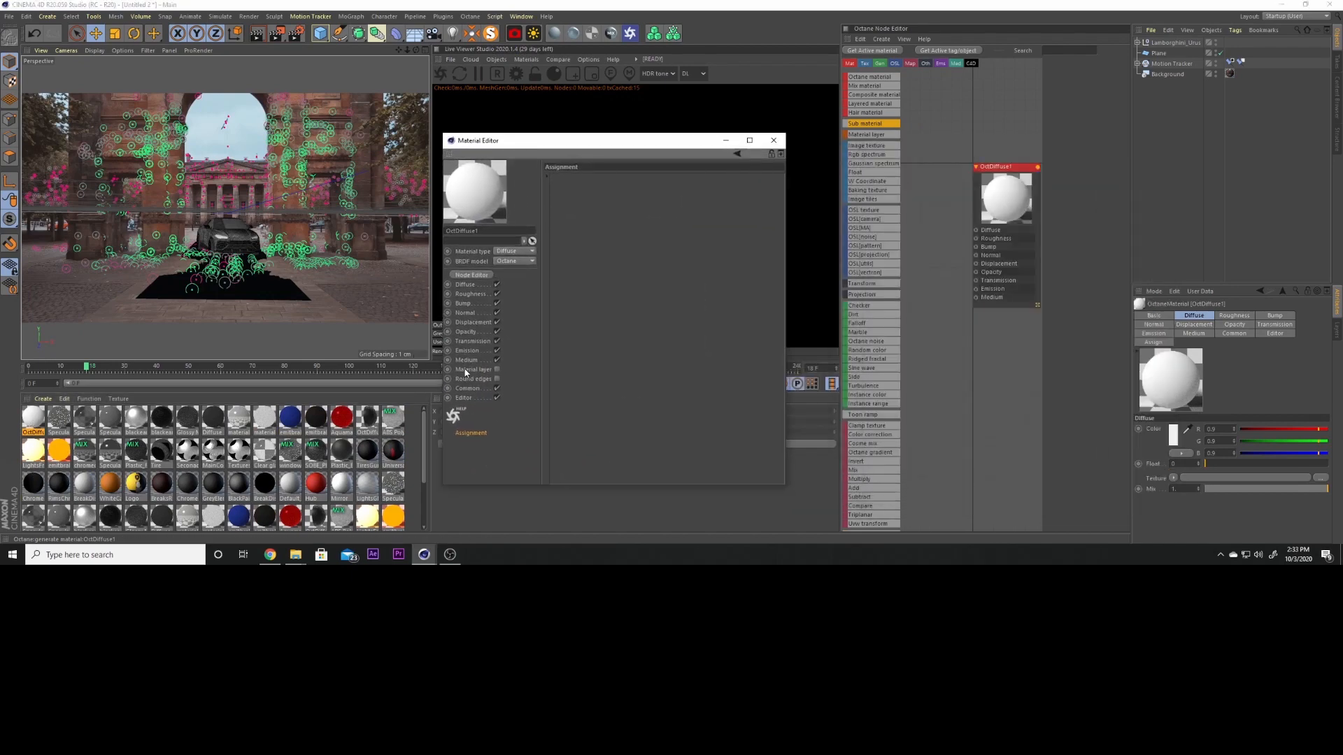
click(470, 388)
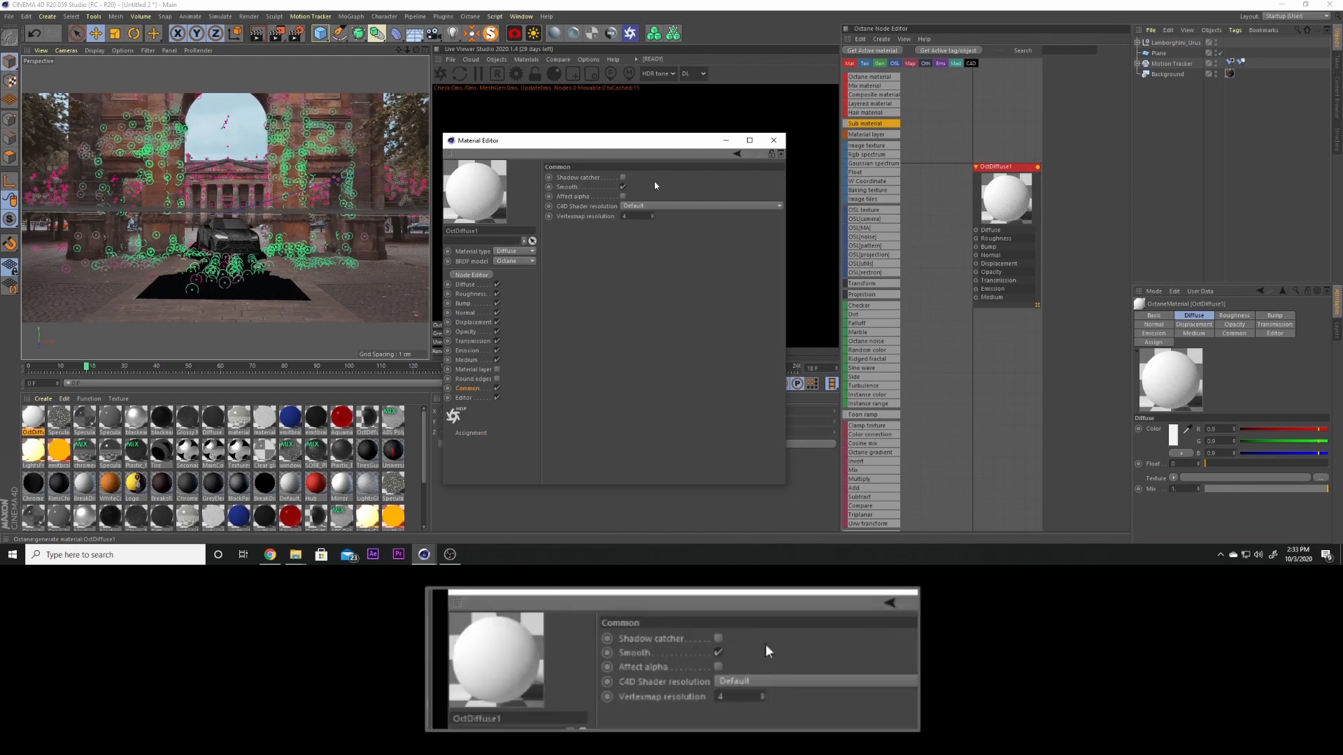
click(623, 177)
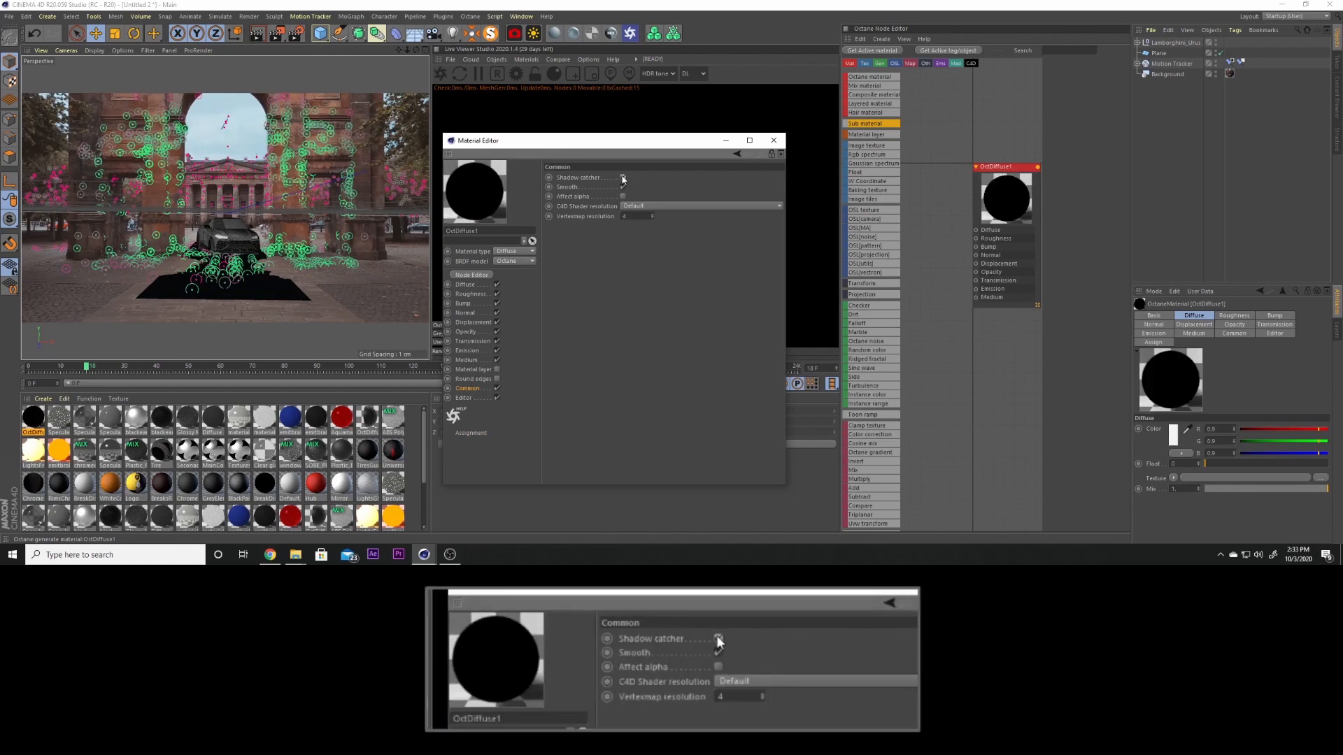
click(774, 140)
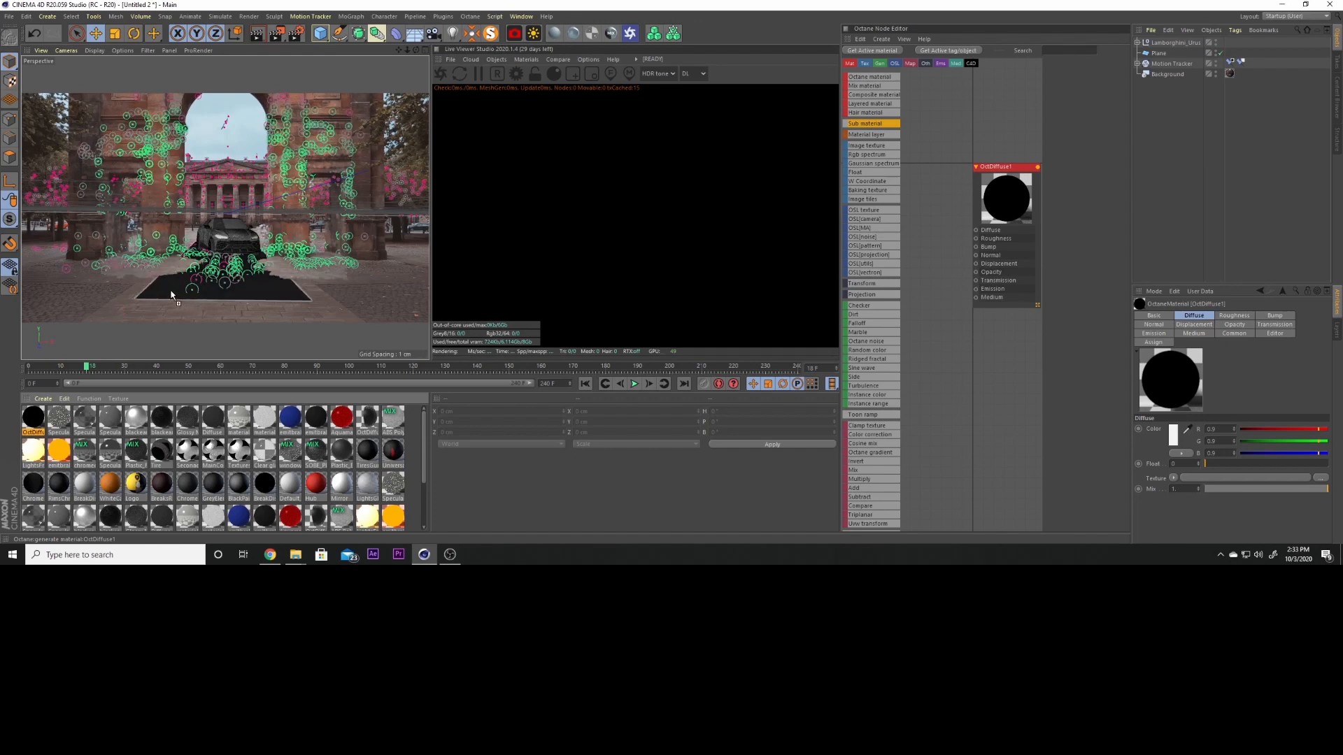
drag(171, 294, 172, 295)
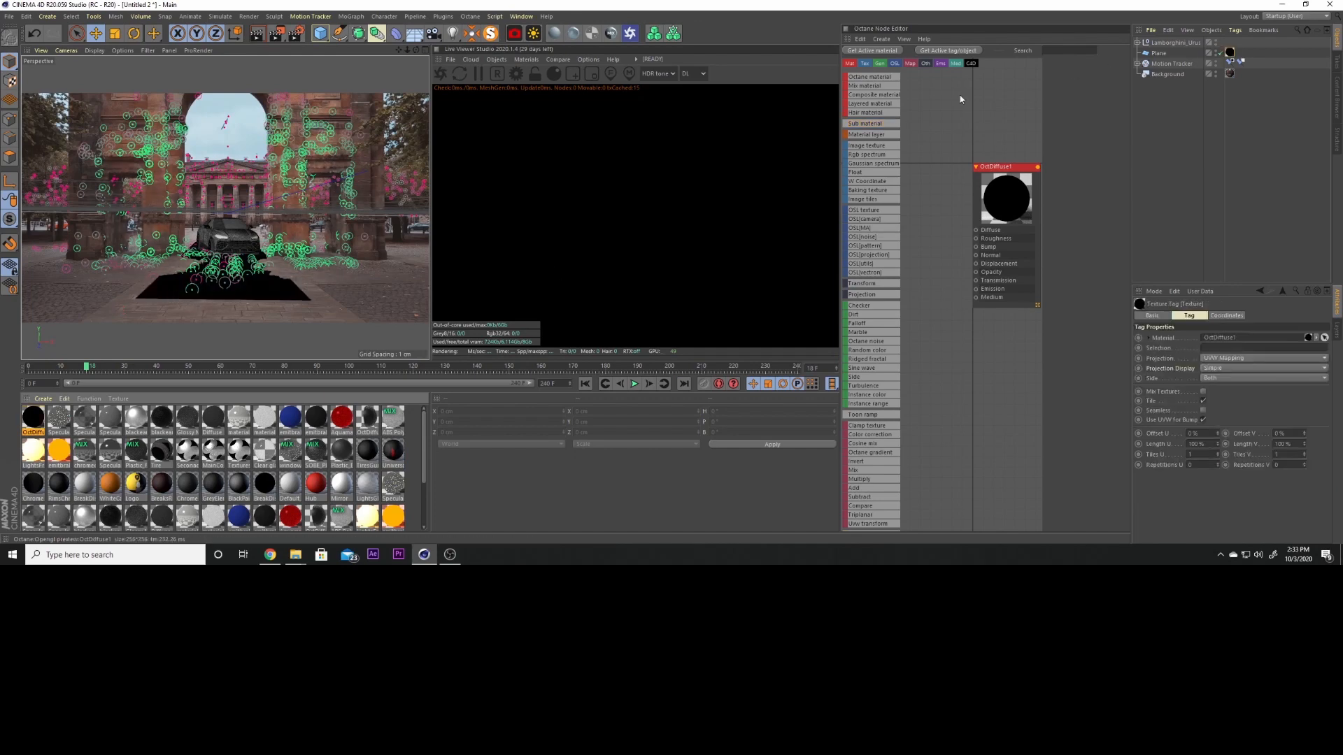
Start the Octane live render and stretch the ground plane to about 427.9 cm along Z, beyond both sides of the frame.
click(441, 75)
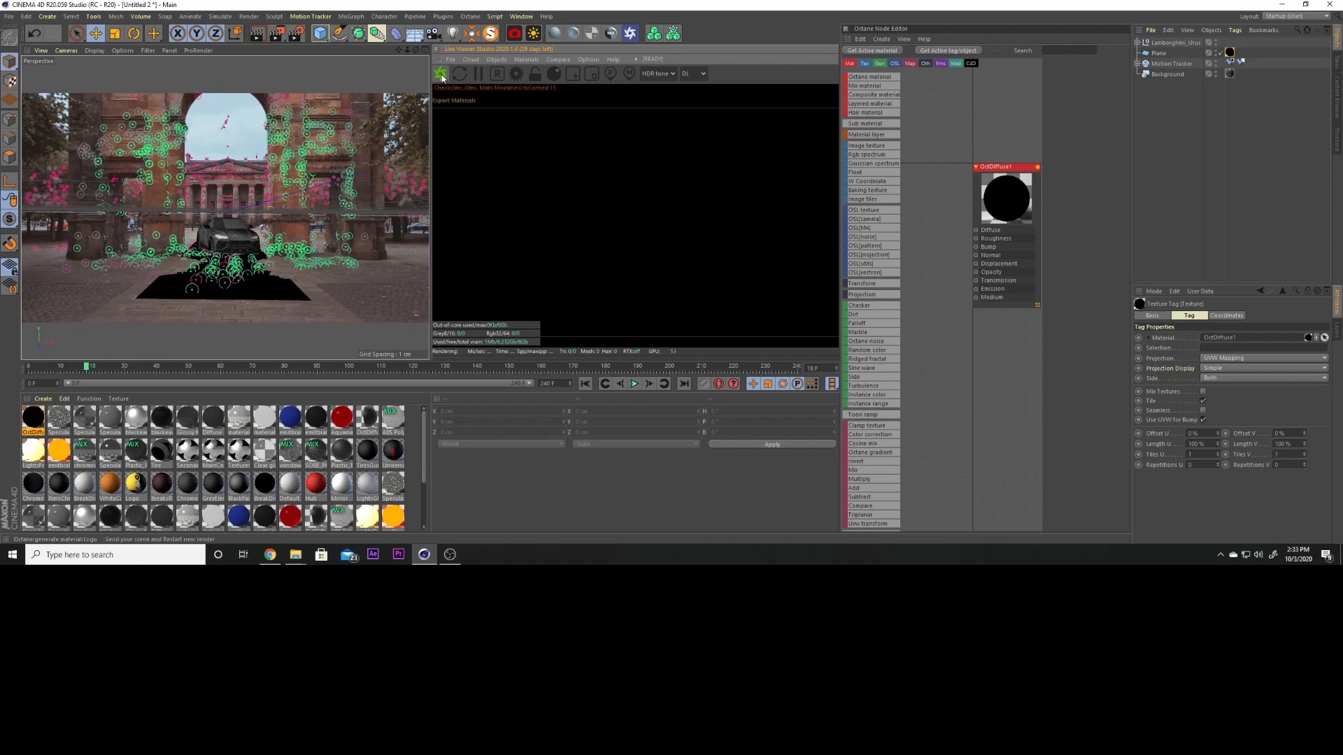
click(1158, 54)
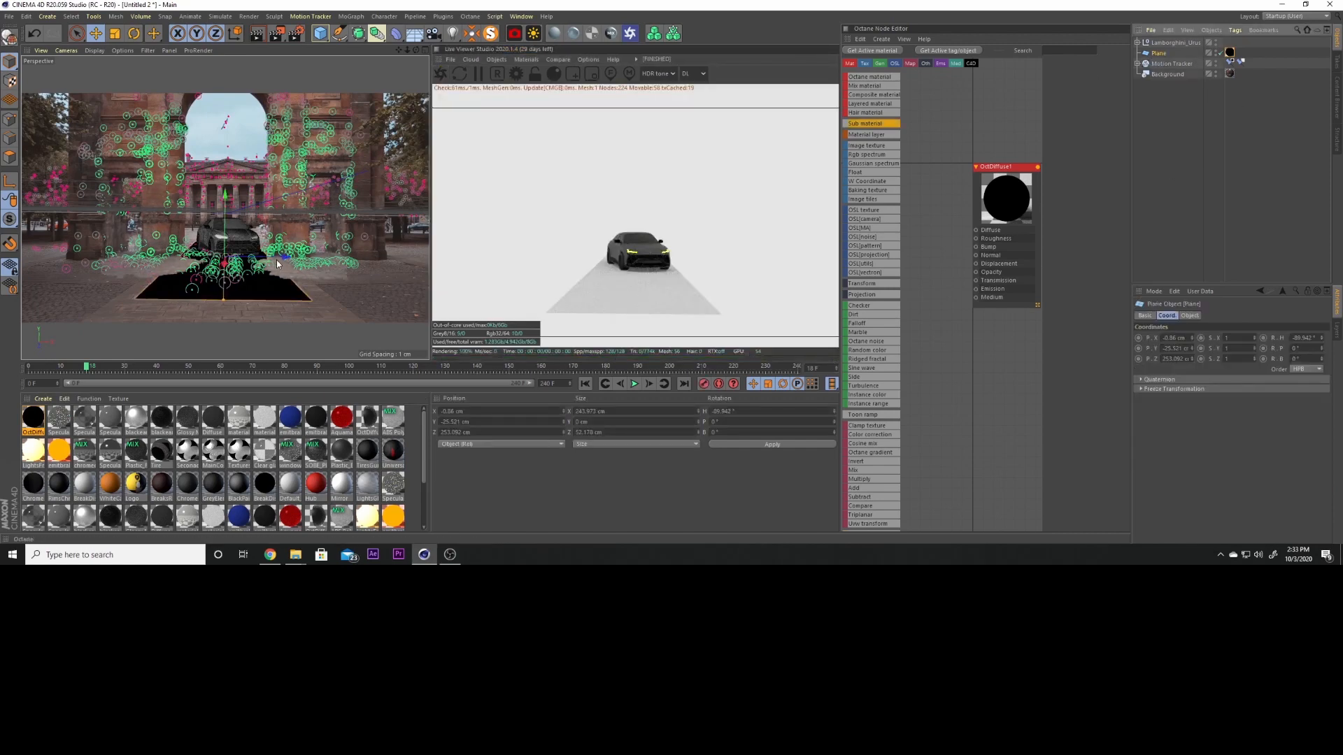
drag(266, 258, 570, 260)
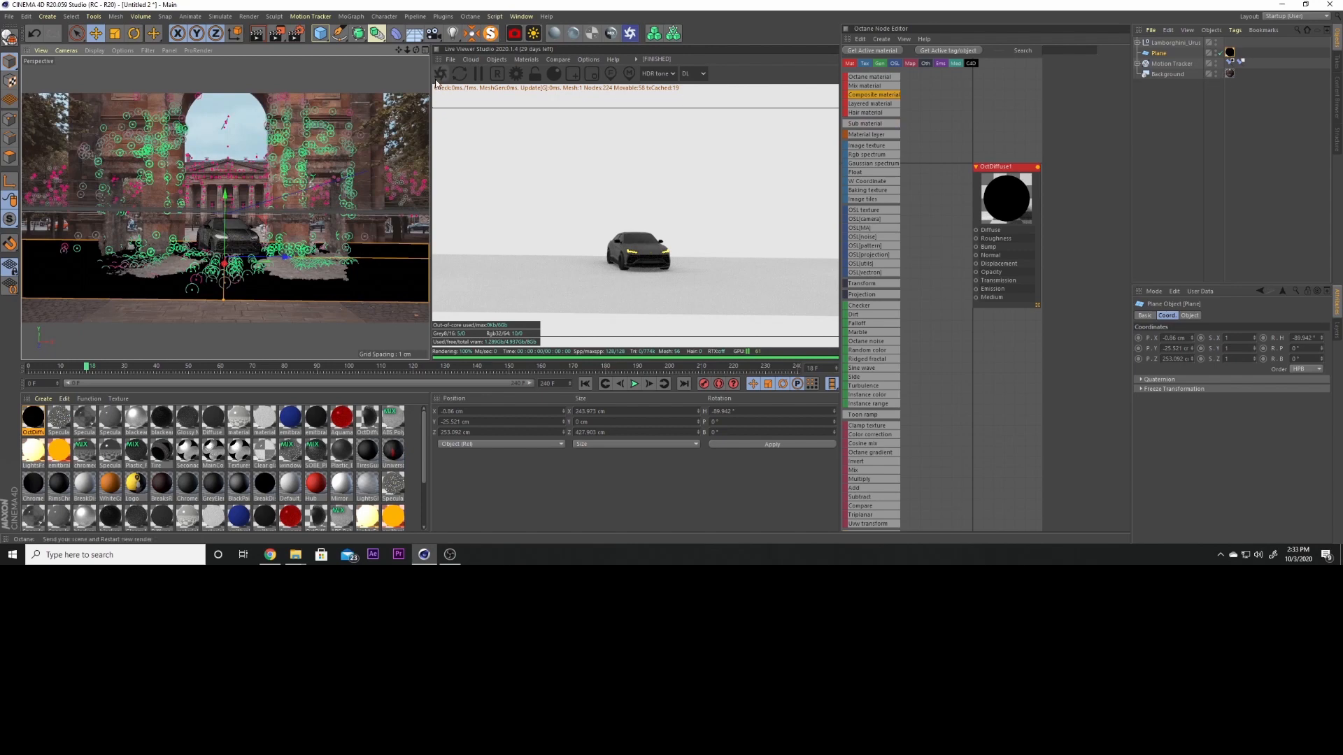
Set the Octane render kernel to Pathtracing with 600 maximum samples.
click(516, 73)
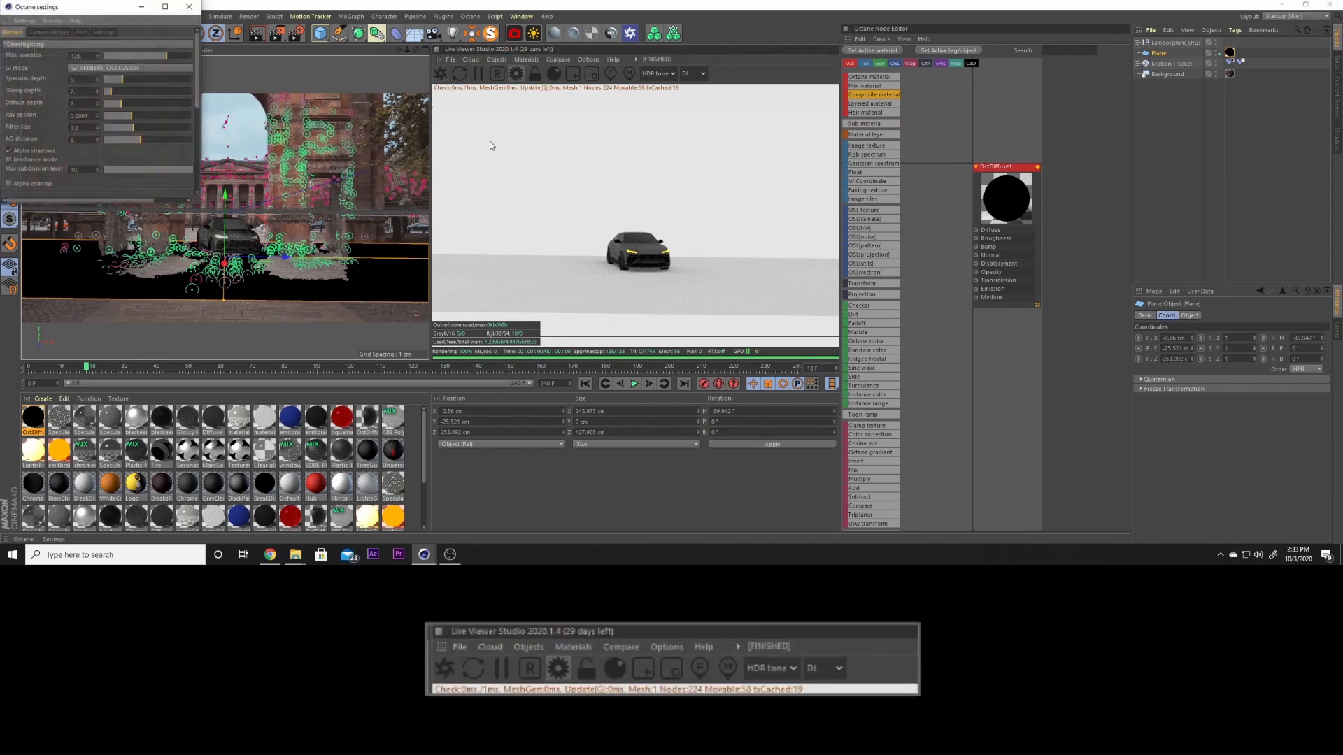
drag(75, 7, 293, 124)
click(294, 160)
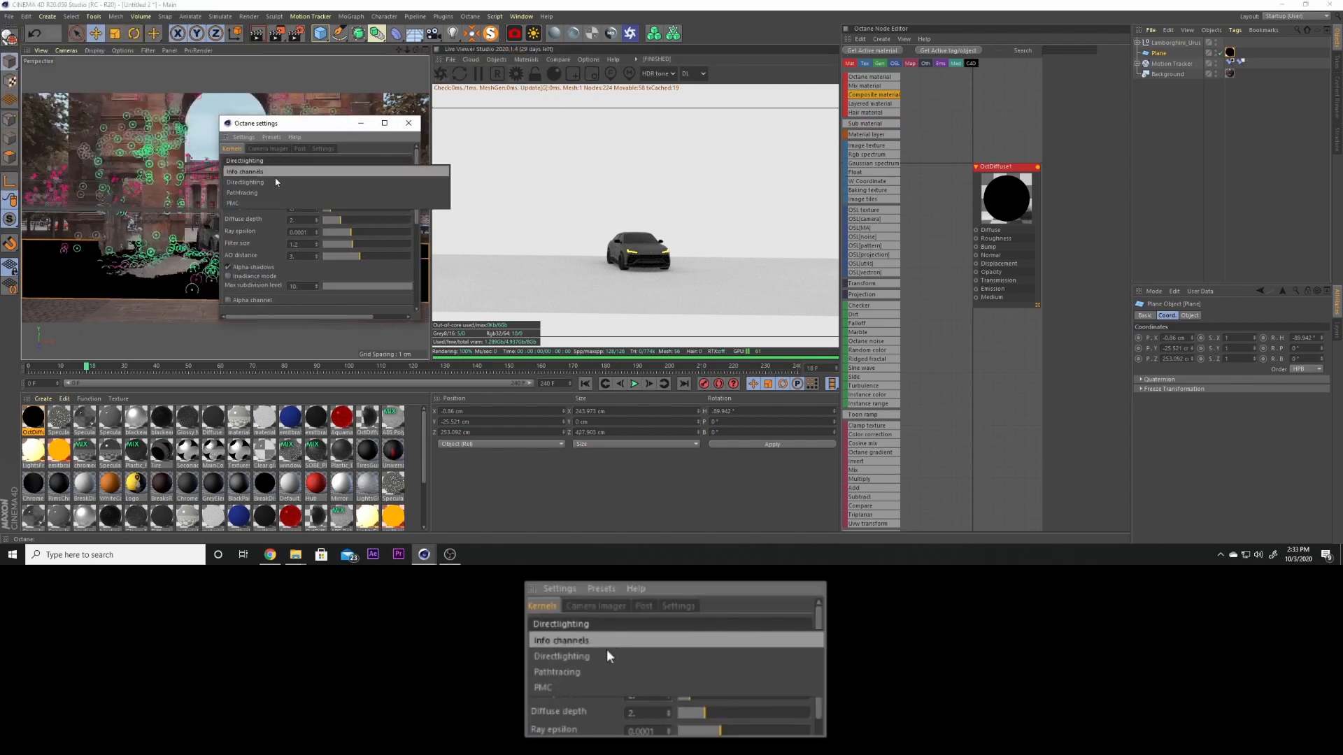
click(269, 180)
drag(309, 173, 201, 184)
text(600)
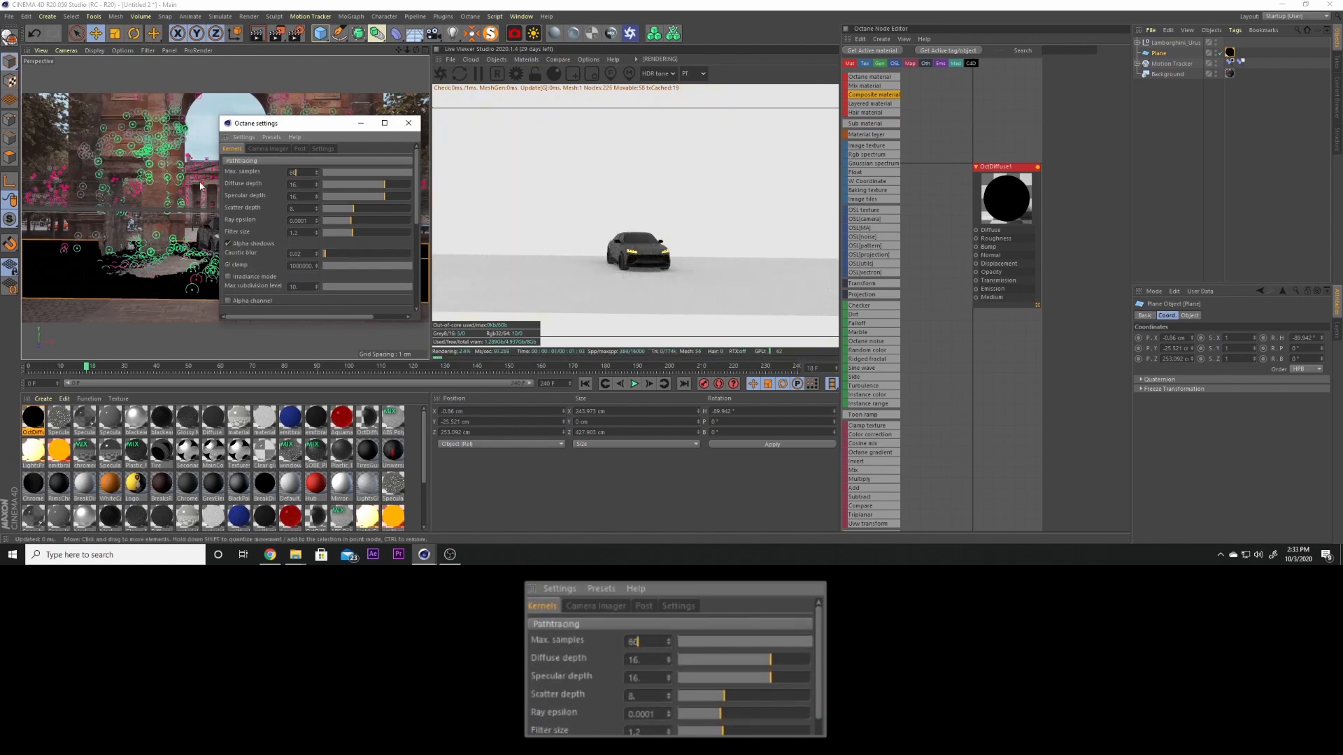
key(Return)
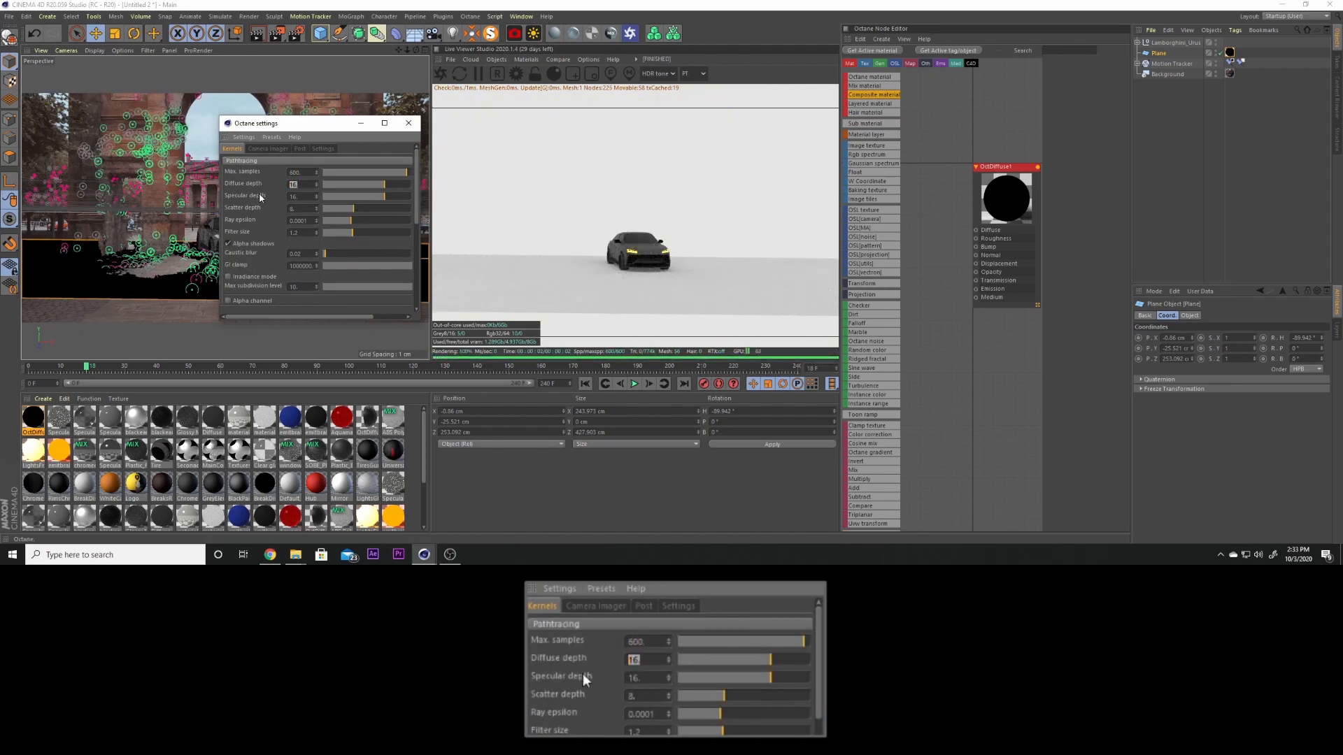
Set the kernel's diffuse depth and specular depth to 10 and its GI clamp to 1.
double_click(304, 196)
text(10)
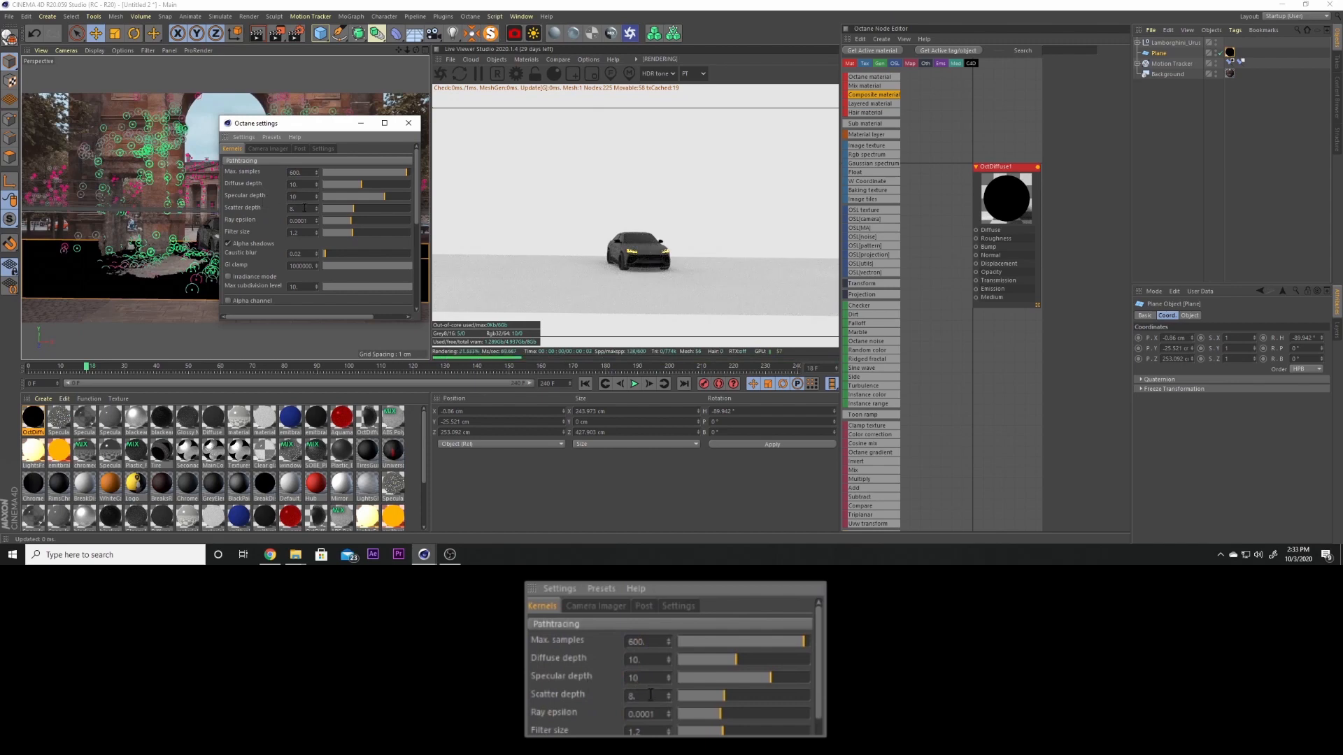
key(Return)
double_click(301, 265)
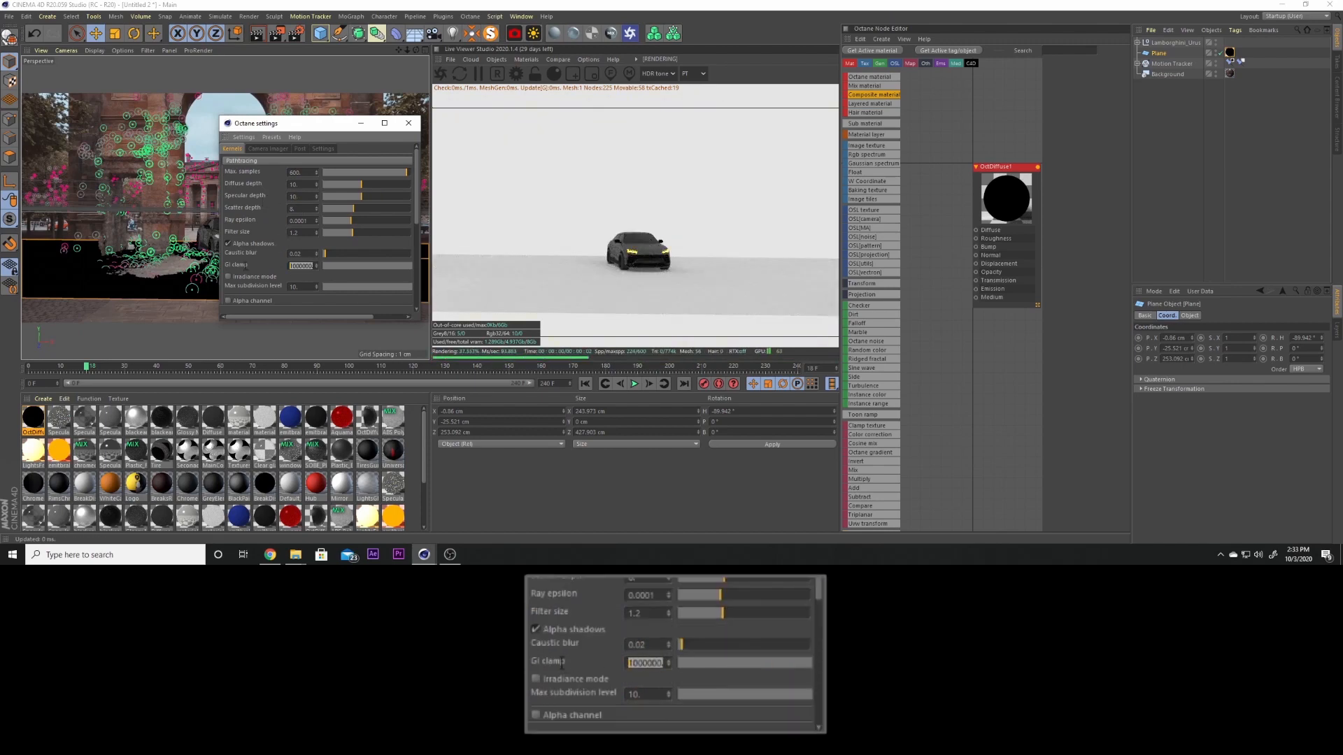
text(1)
key(Return)
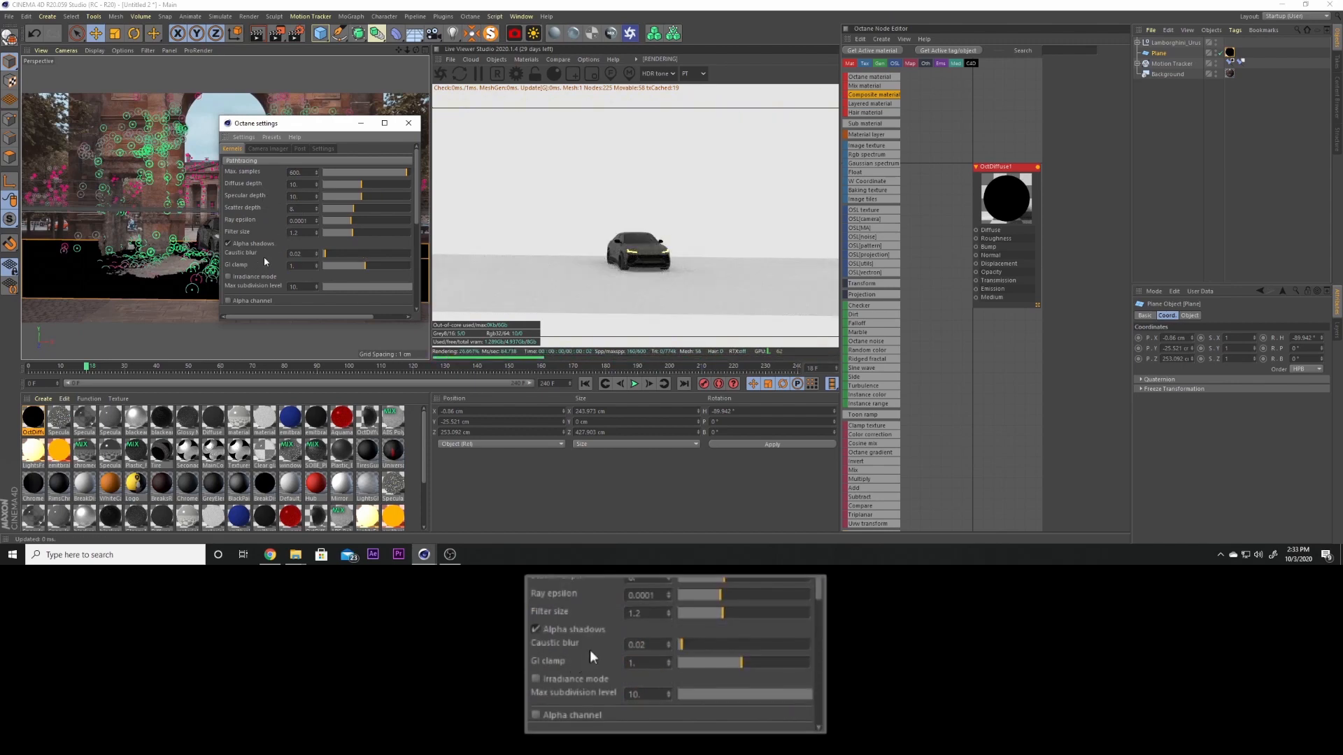
Enable Alpha channel and disable Keep environment in the kernel, and close the Octane settings.
drag(413, 193, 415, 223)
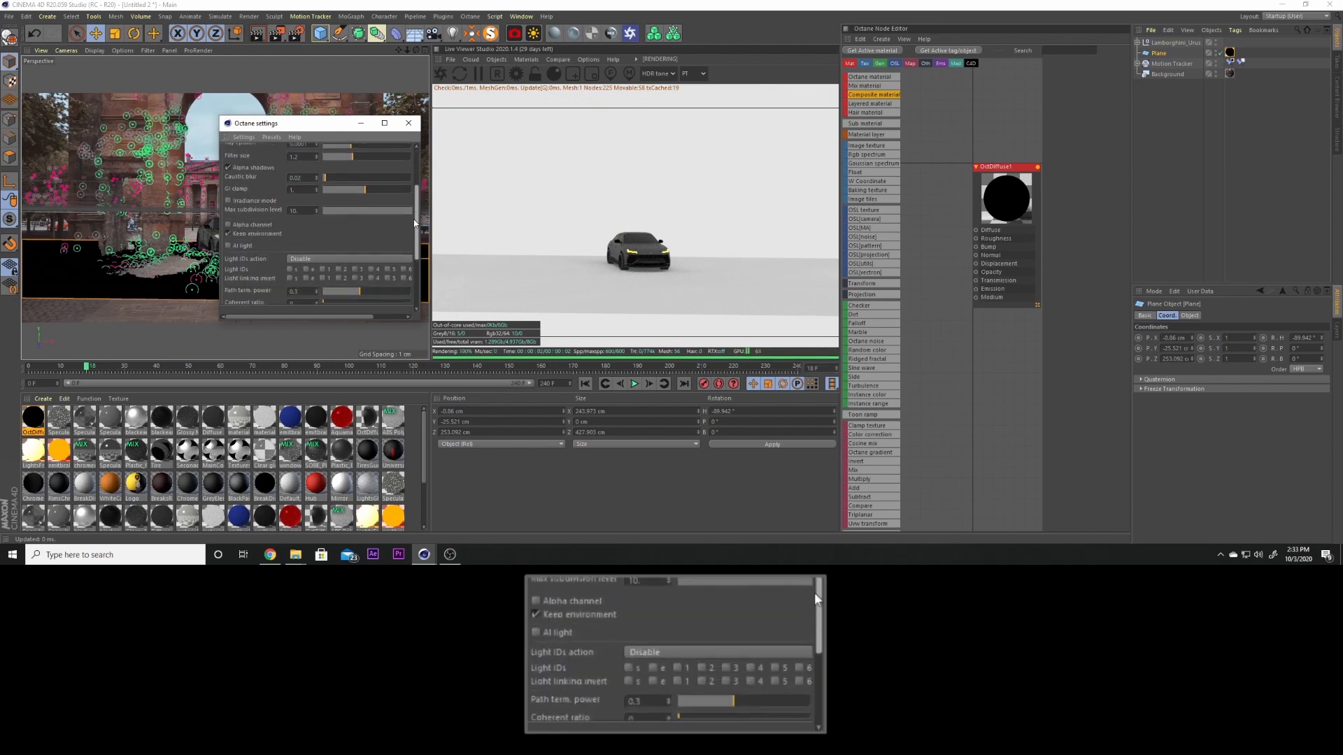
click(229, 223)
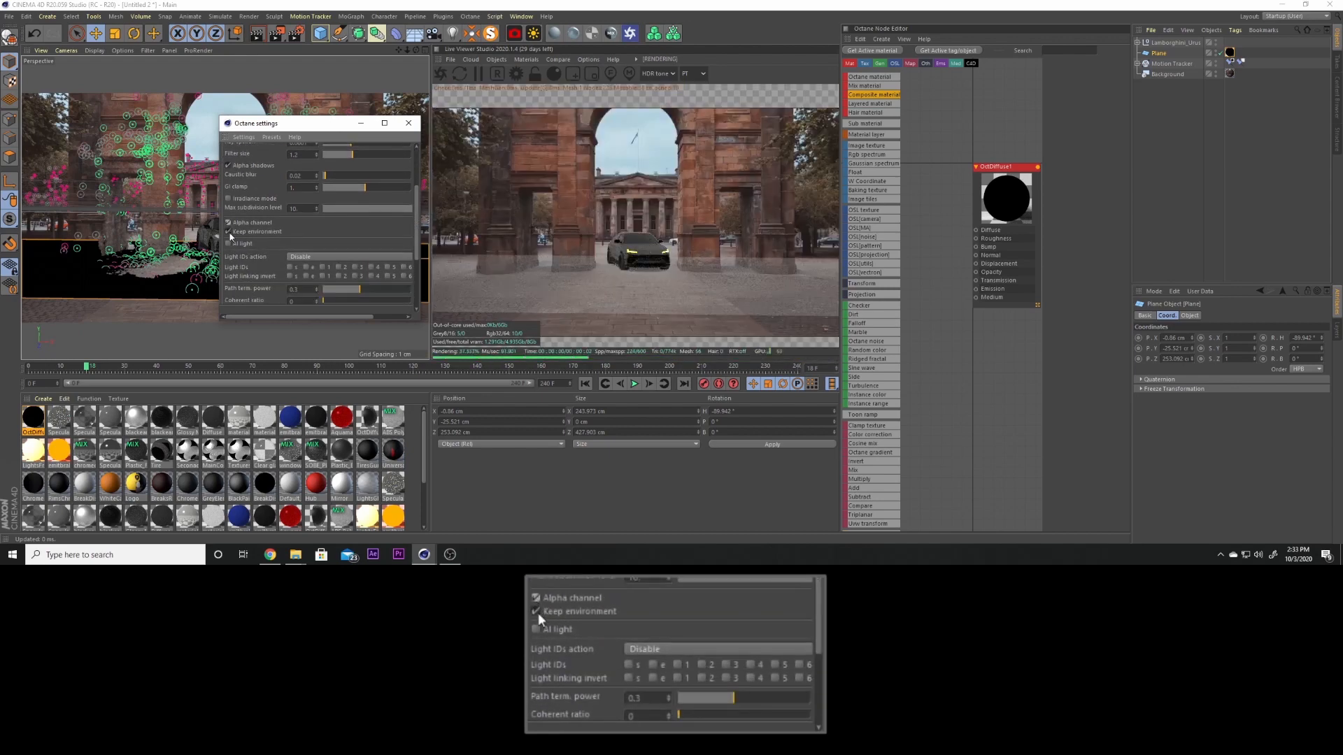
click(228, 232)
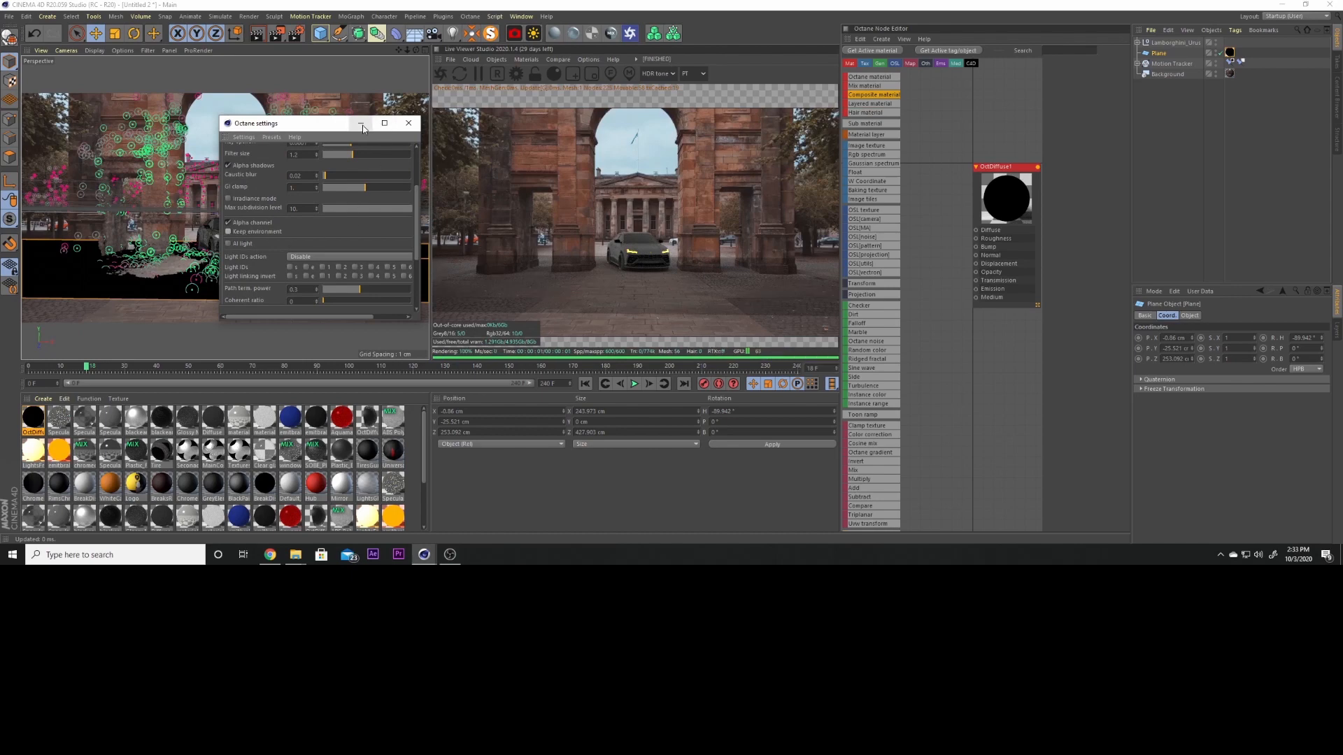
click(409, 123)
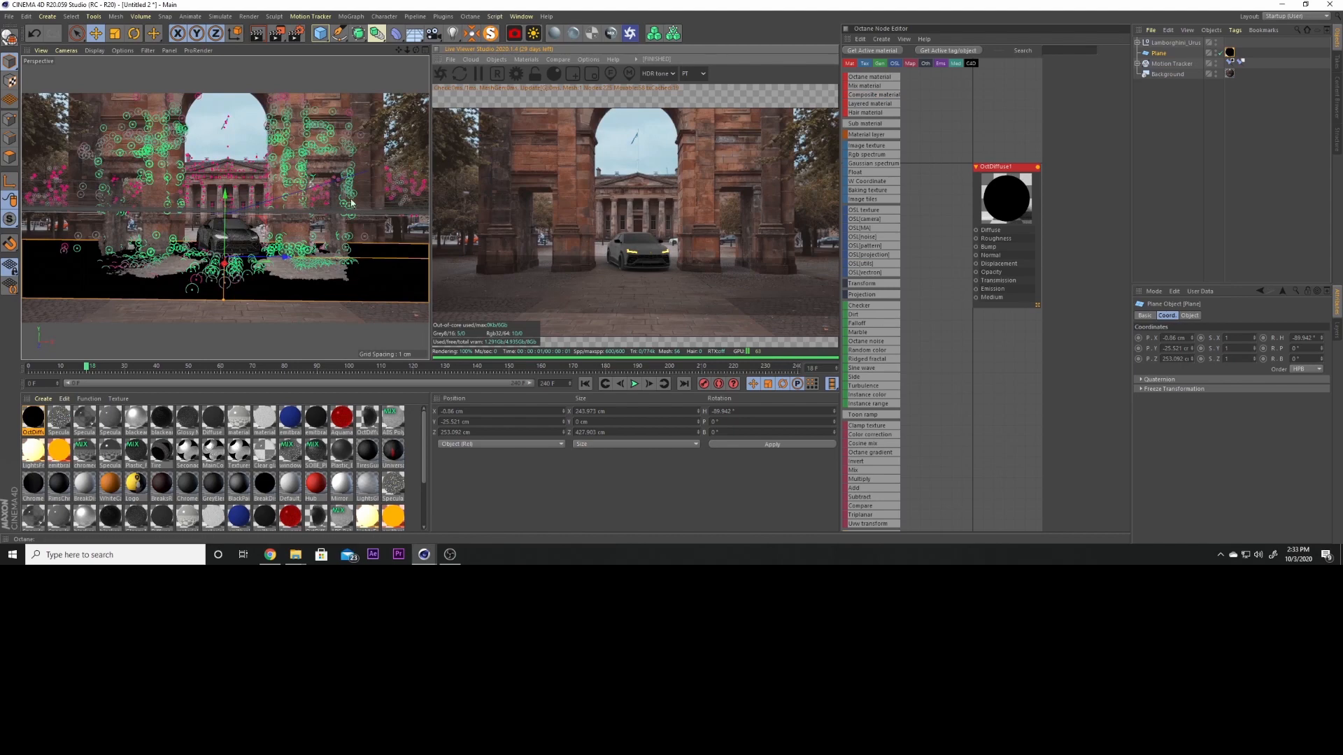
Shift the Lamborghini about 0.8 cm sideways along its X axis and leave nothing selected.
click(1182, 42)
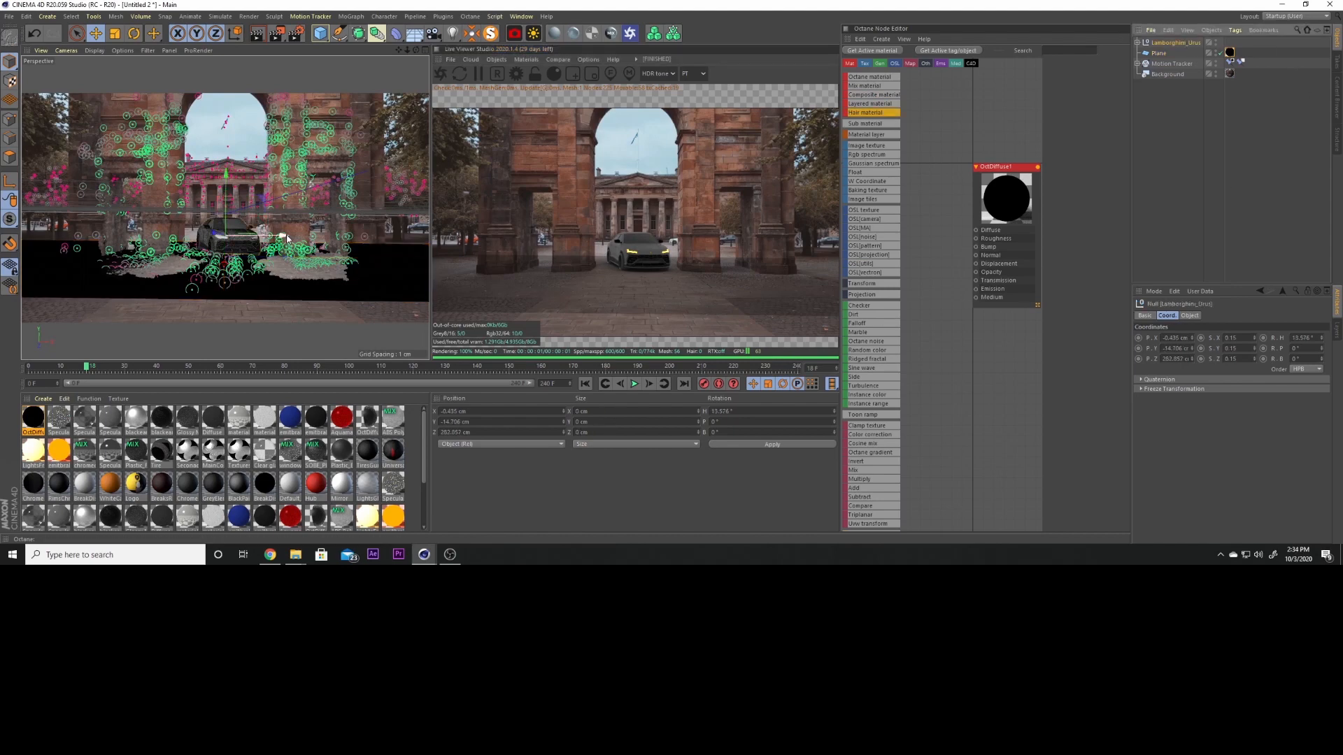
drag(287, 239, 285, 239)
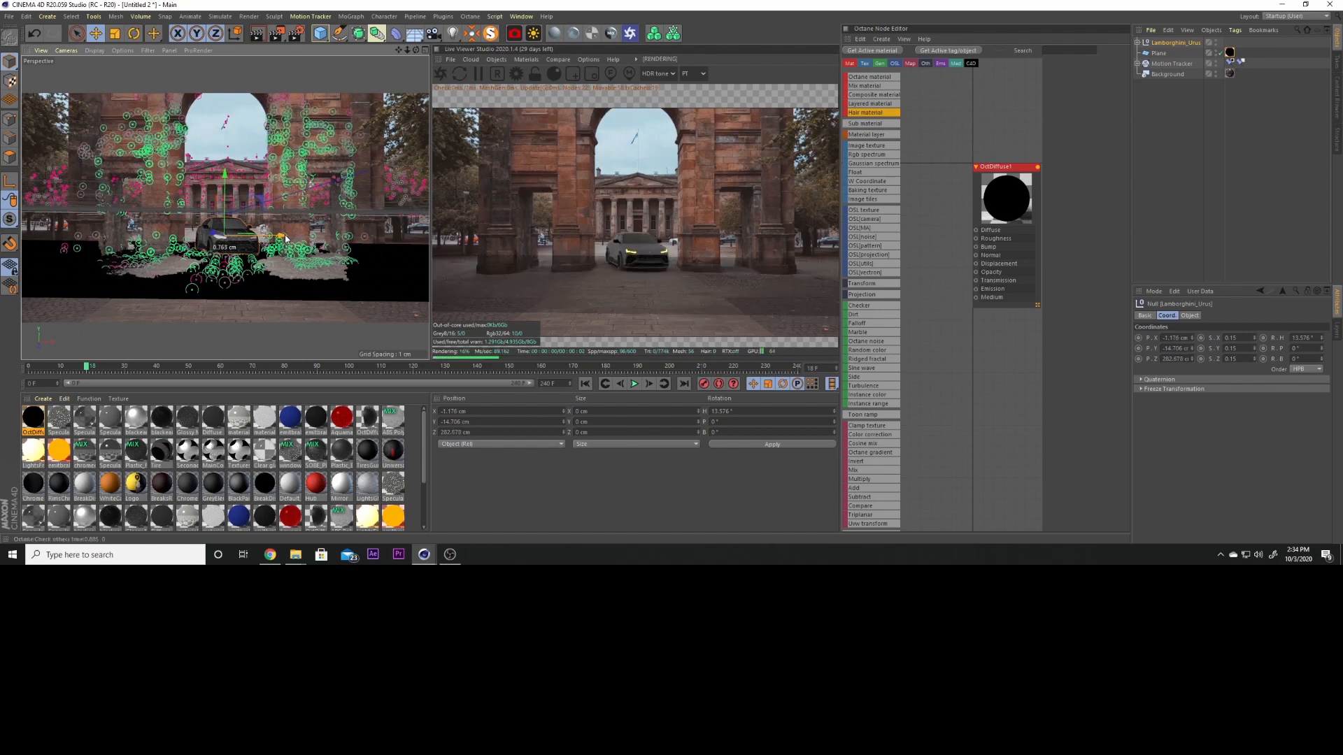
click(1157, 99)
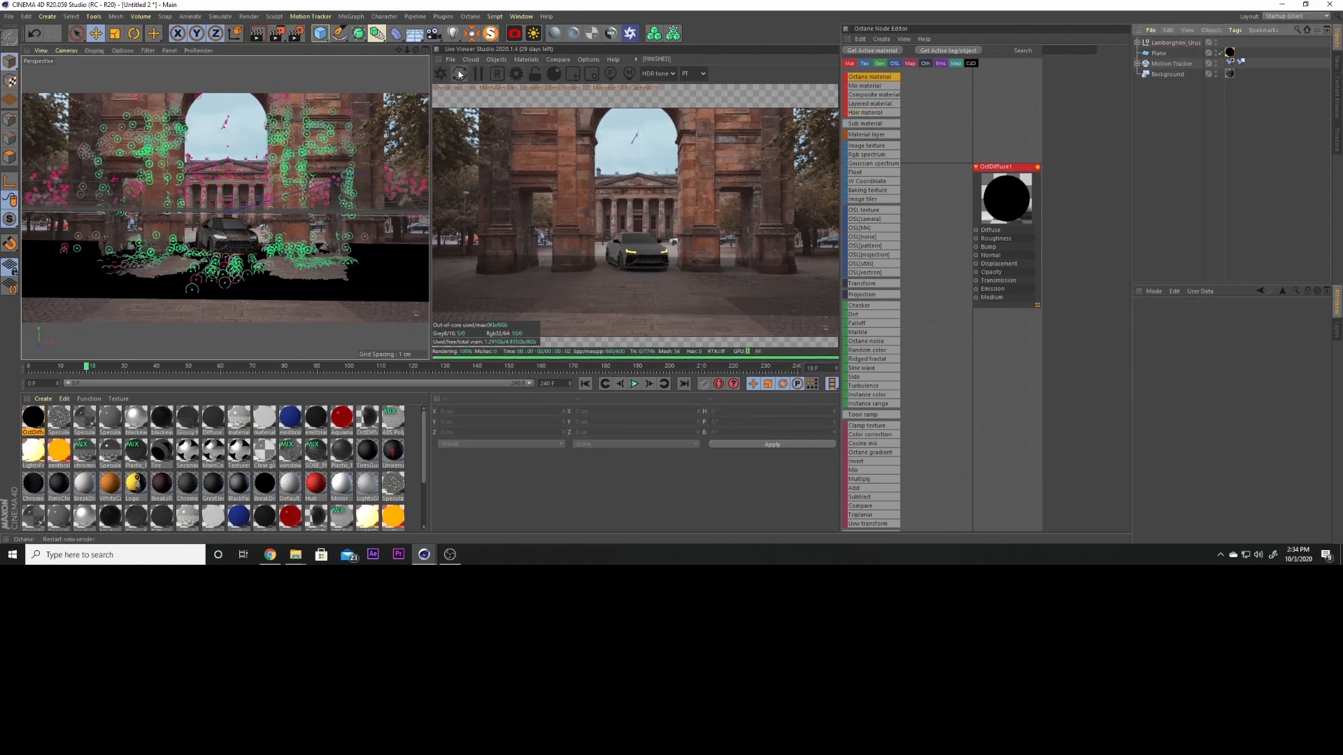
Add an Octane Daylight to the scene and prepare to rotate it.
click(496, 60)
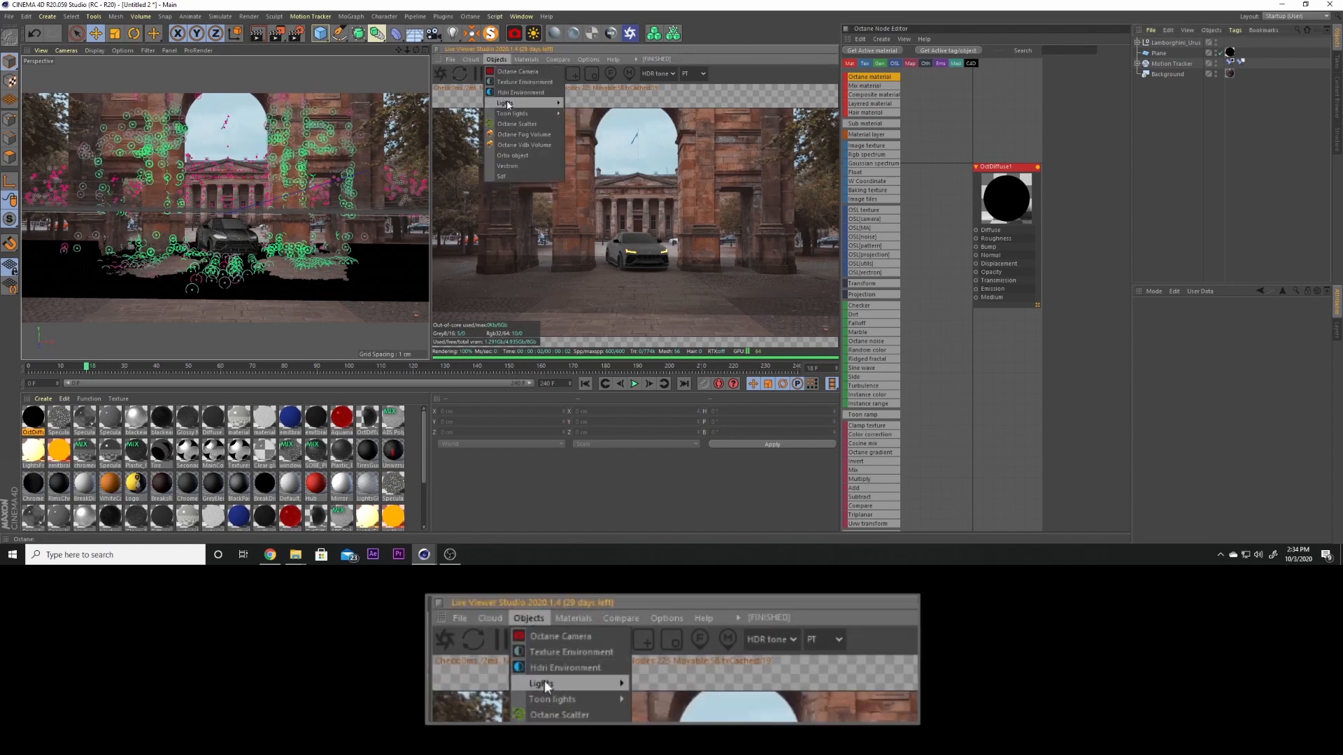
mouse_move(505, 104)
click(604, 107)
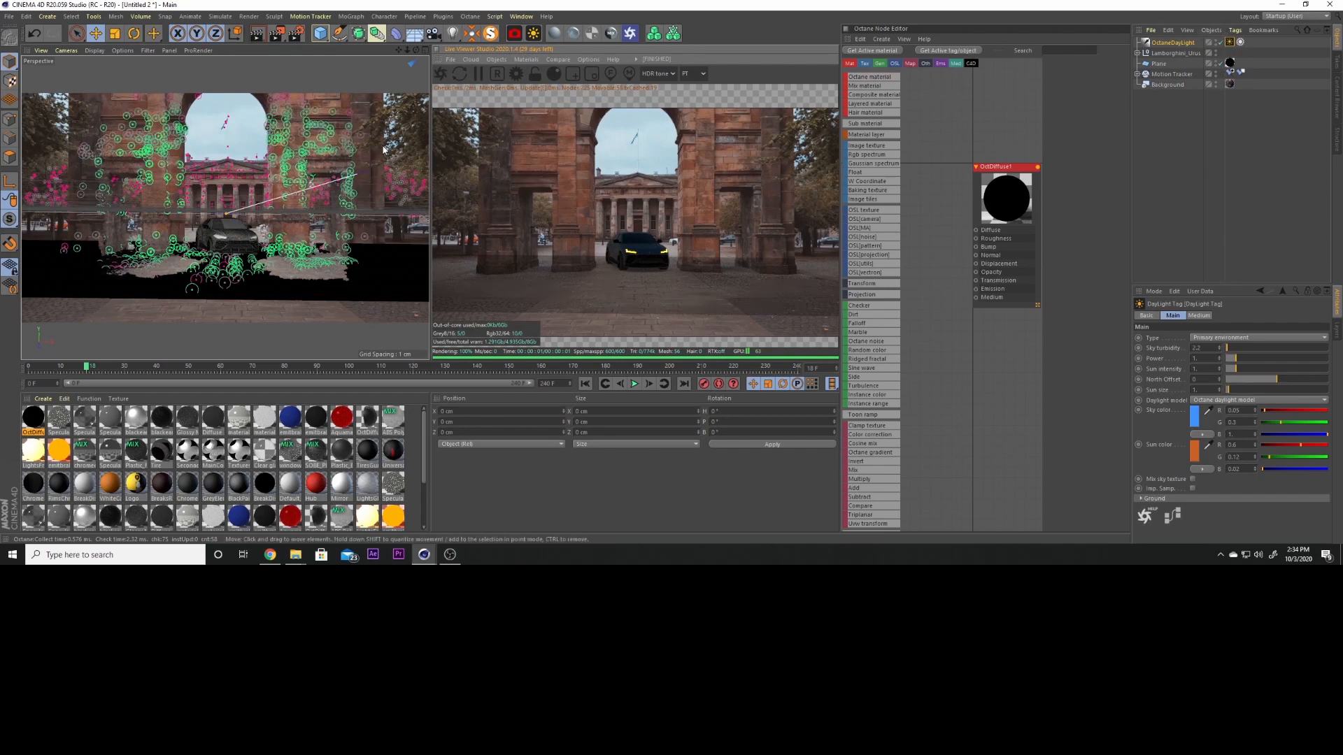
key(r)
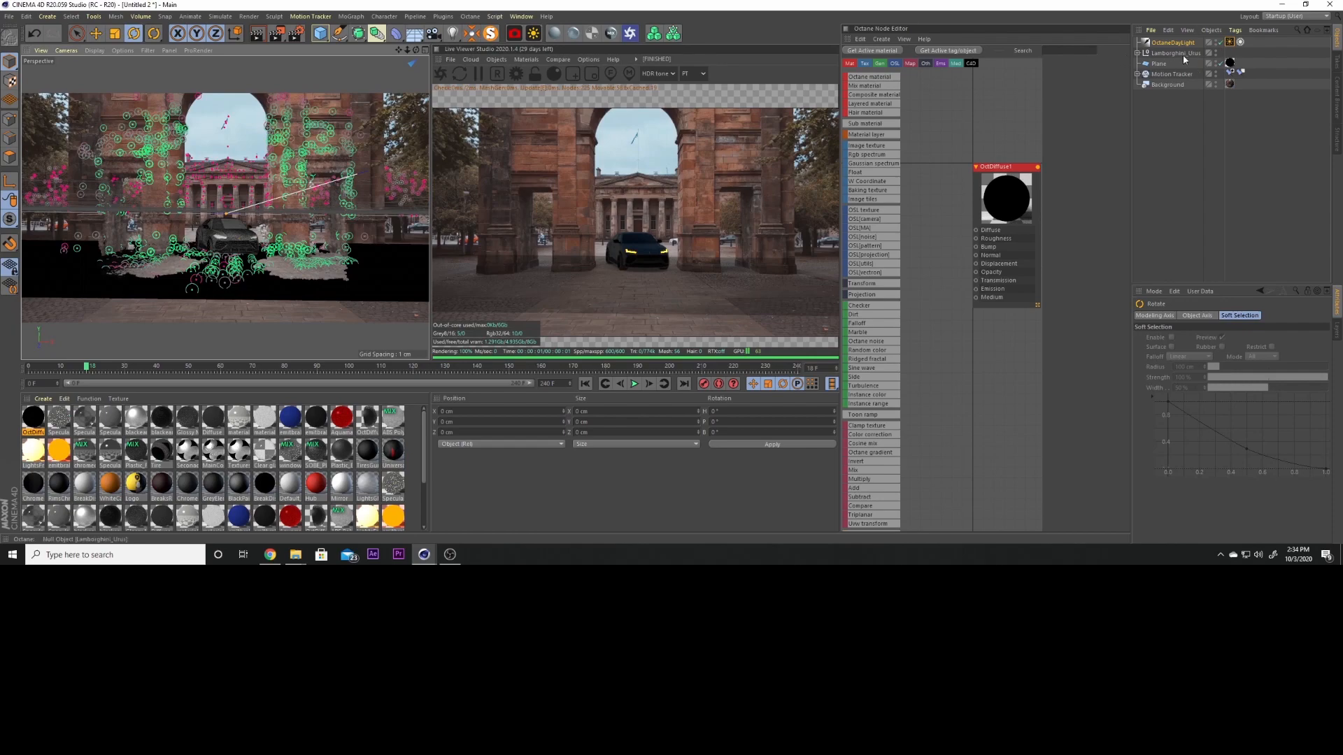
Enlarge the viewport, move the daylight to about 173 cm along Z outside the Solved Camera view, and look through that camera again.
drag(430, 156, 500, 156)
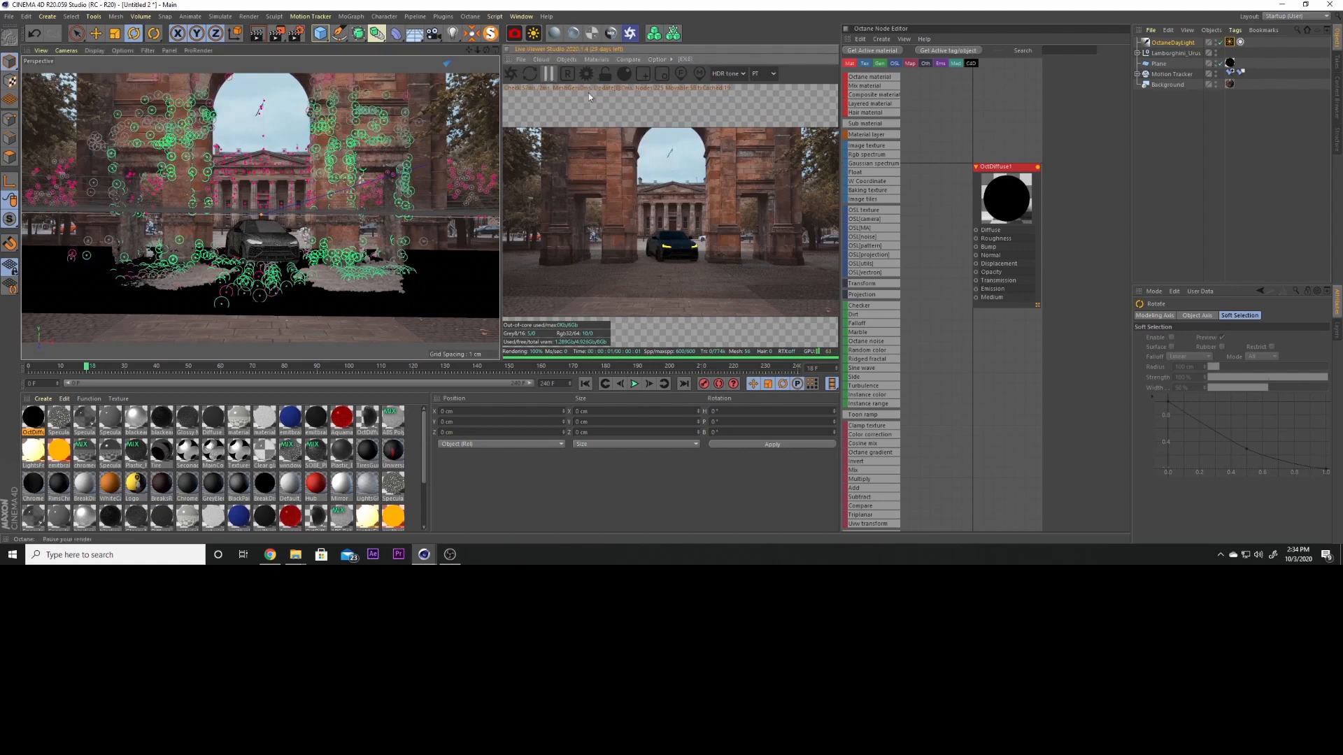
click(1137, 74)
click(1226, 85)
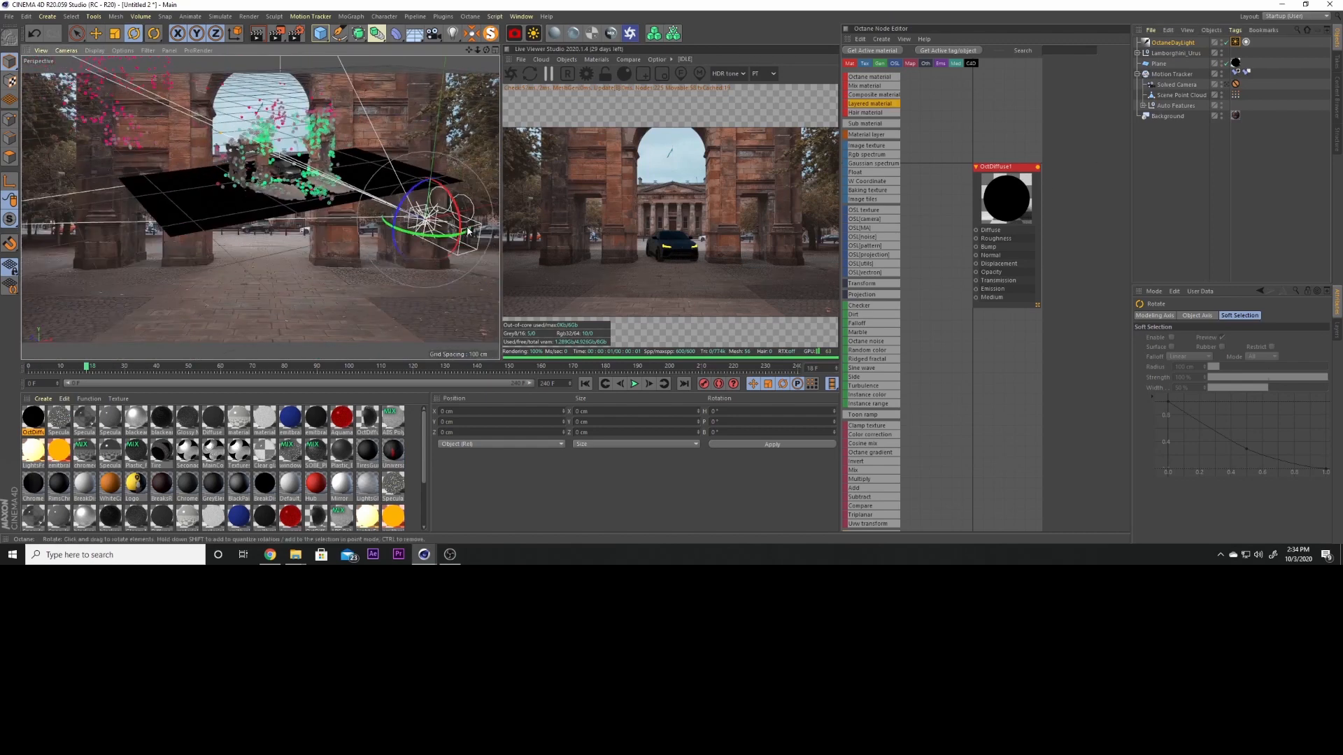
key(e)
drag(374, 198, 356, 167)
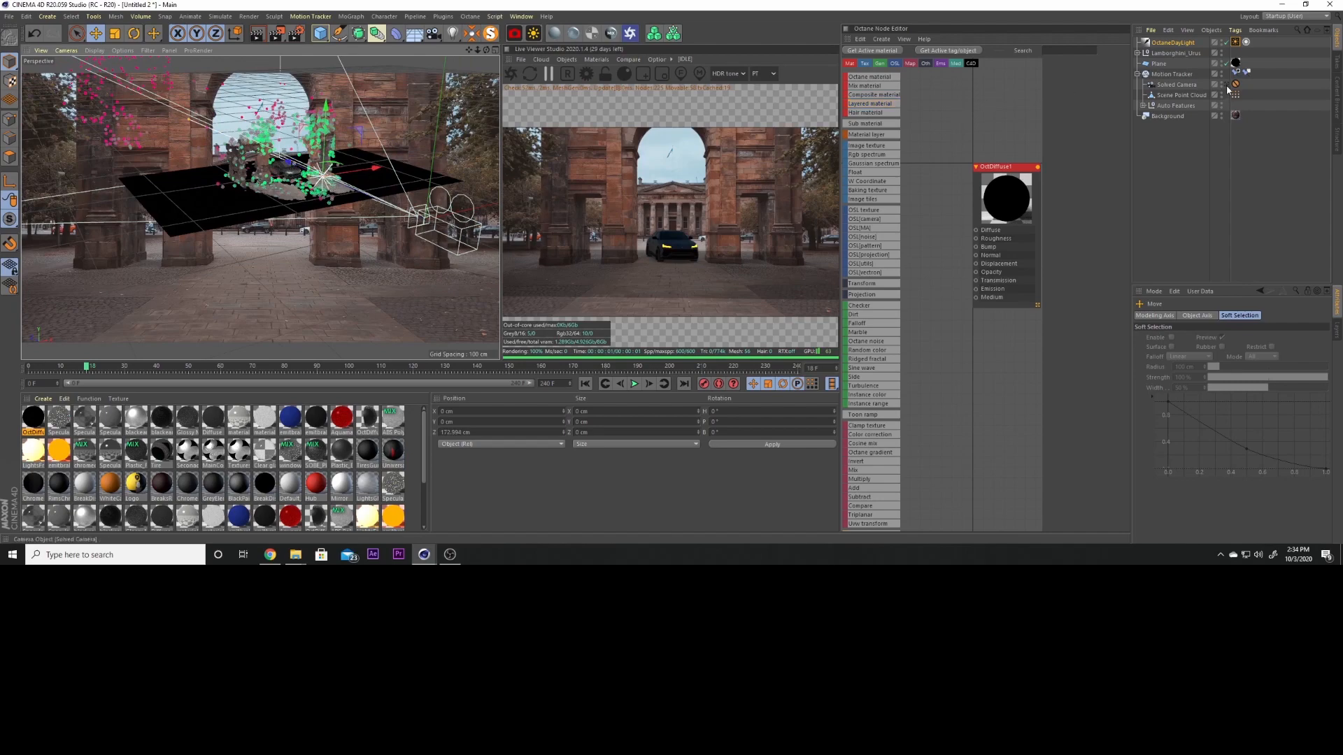
click(1226, 86)
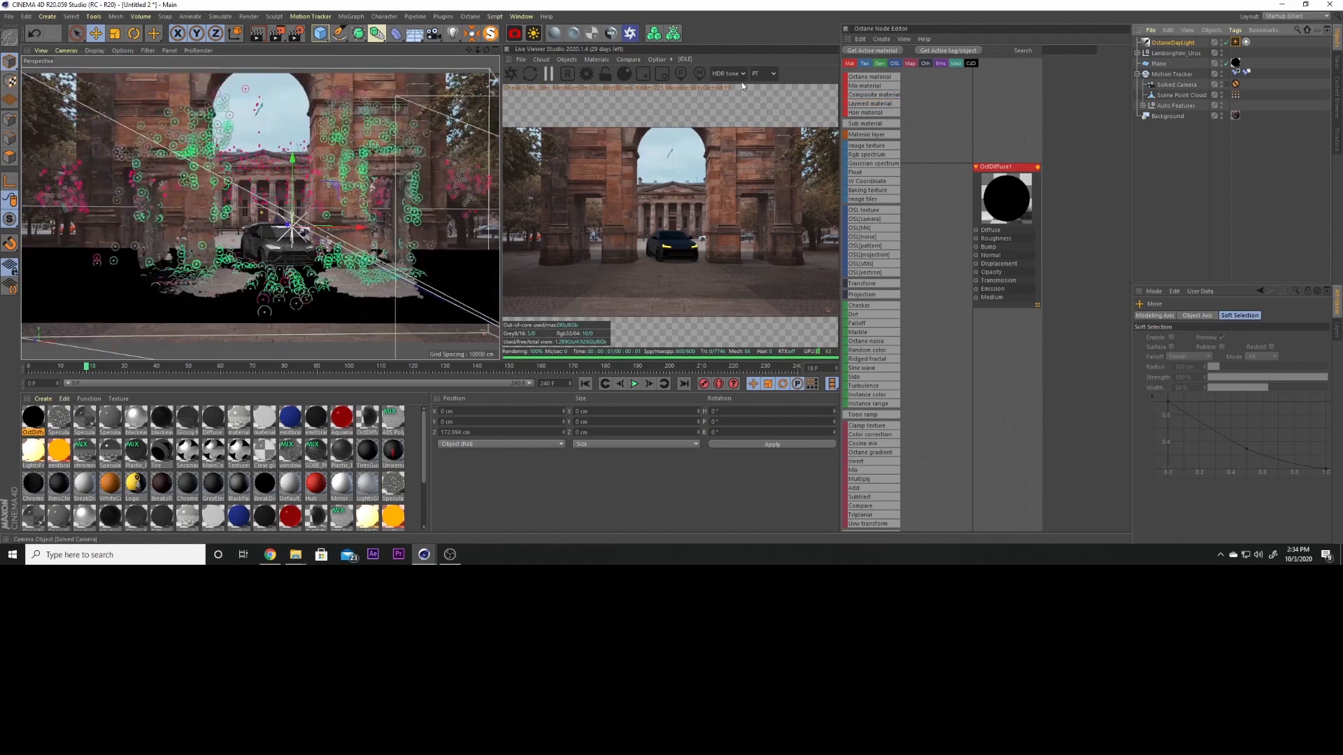
Restart the live render and rotate the daylight to about H -5.8°, P -25.9° and B 0.9° to relight the car.
click(510, 76)
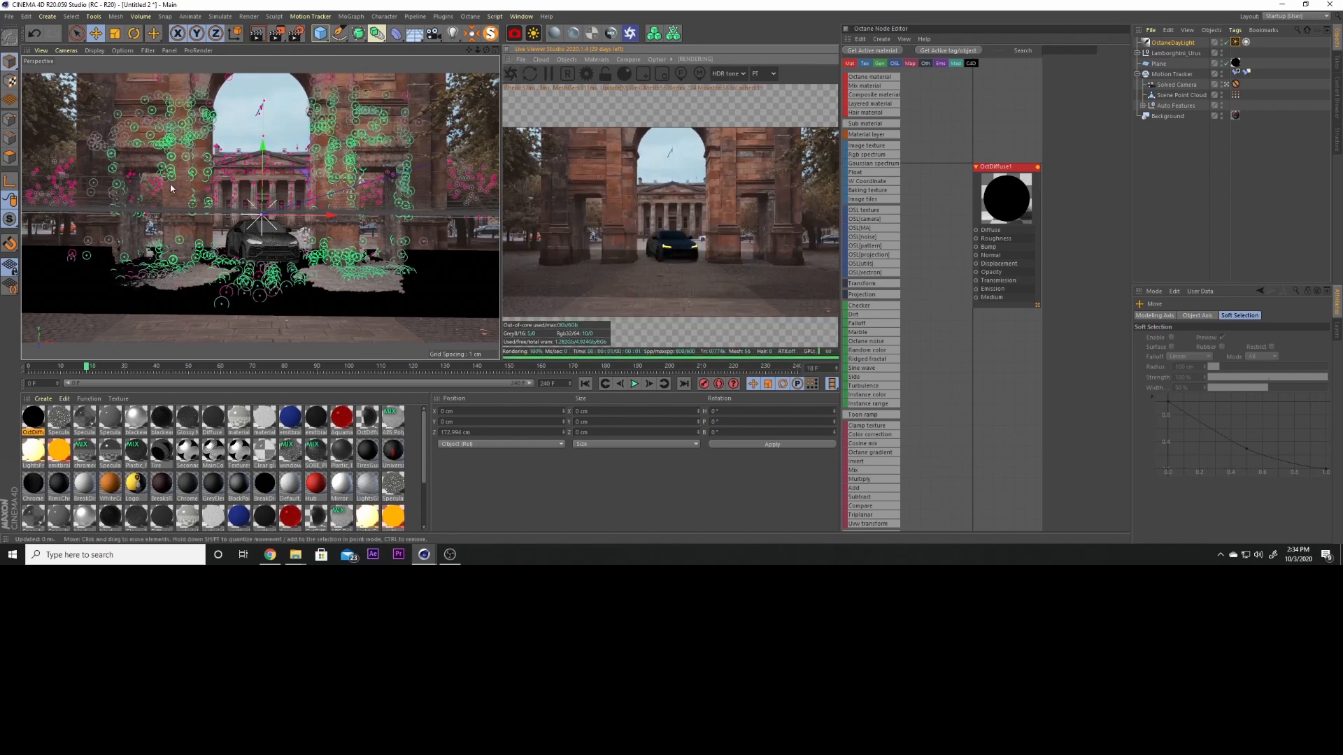
key(r)
mouse_move(262, 227)
mouse_down()
mouse_move(265, 172)
mouse_move(255, 205)
mouse_move(228, 204)
mouse_move(257, 177)
mouse_move(316, 185)
mouse_move(257, 207)
mouse_up()
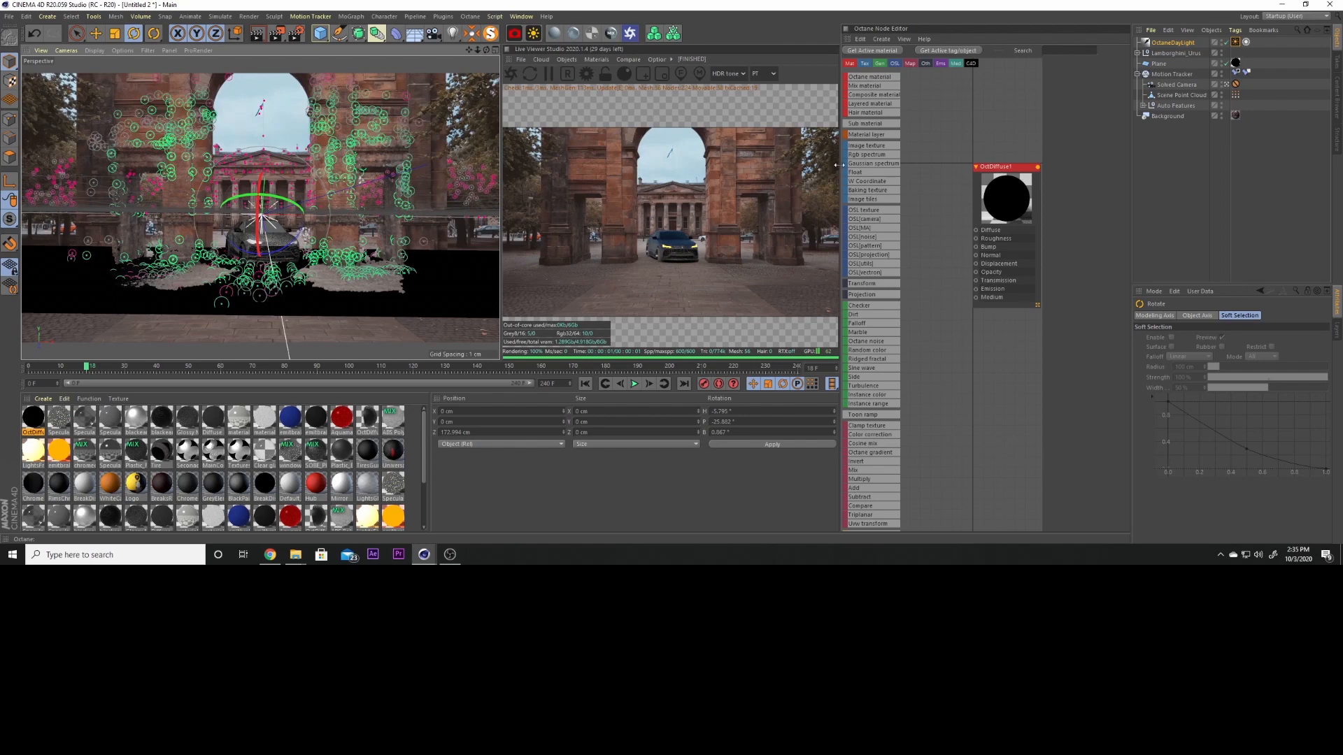
Extend the ground plane to about 344.4 cm along X at frame 0, and check the live render at about frame 208.
drag(837, 165, 872, 168)
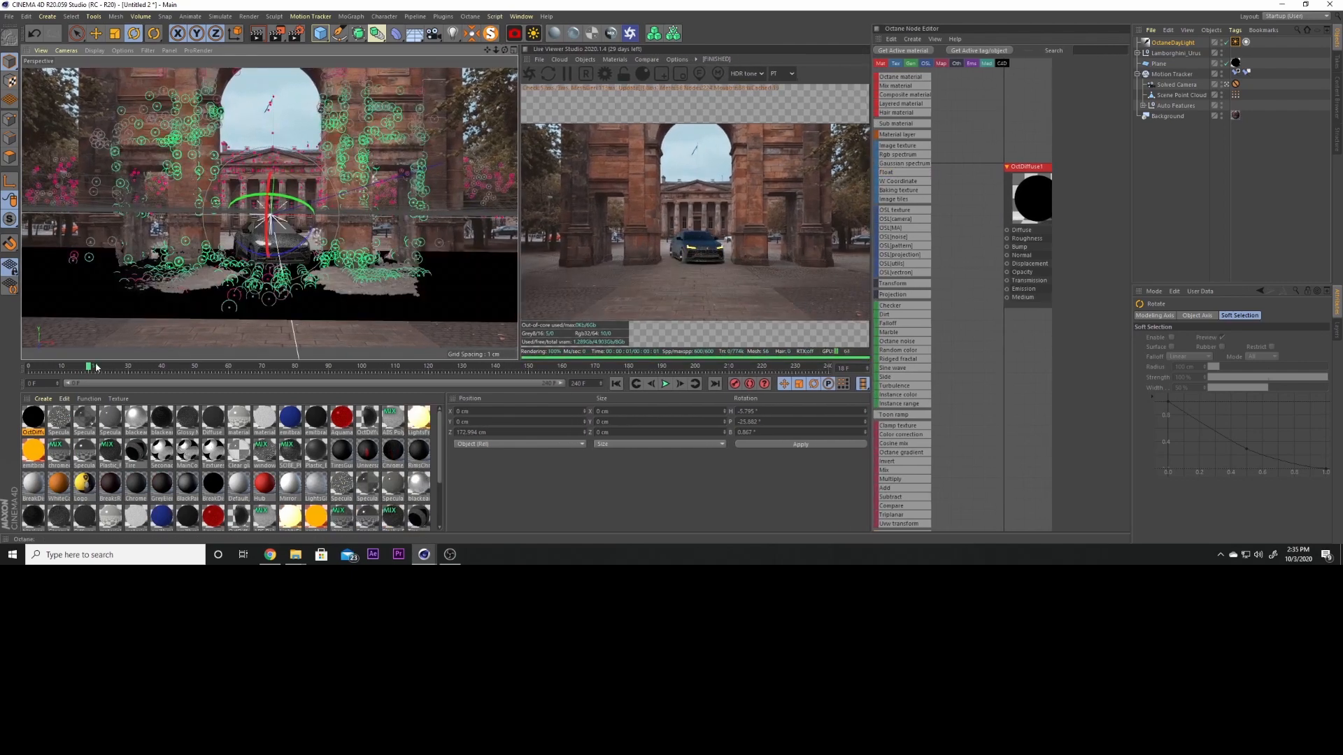
click(158, 363)
drag(196, 364, 28, 366)
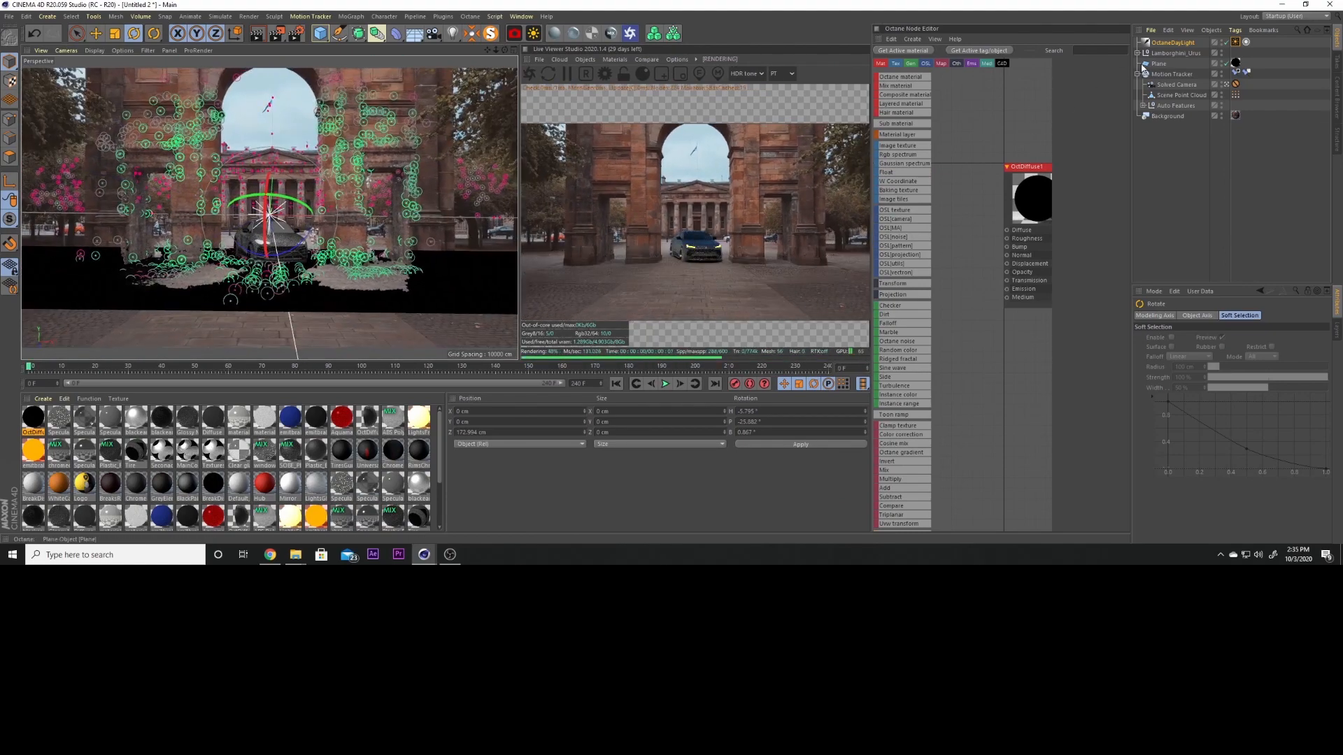
click(256, 319)
drag(266, 311, 253, 356)
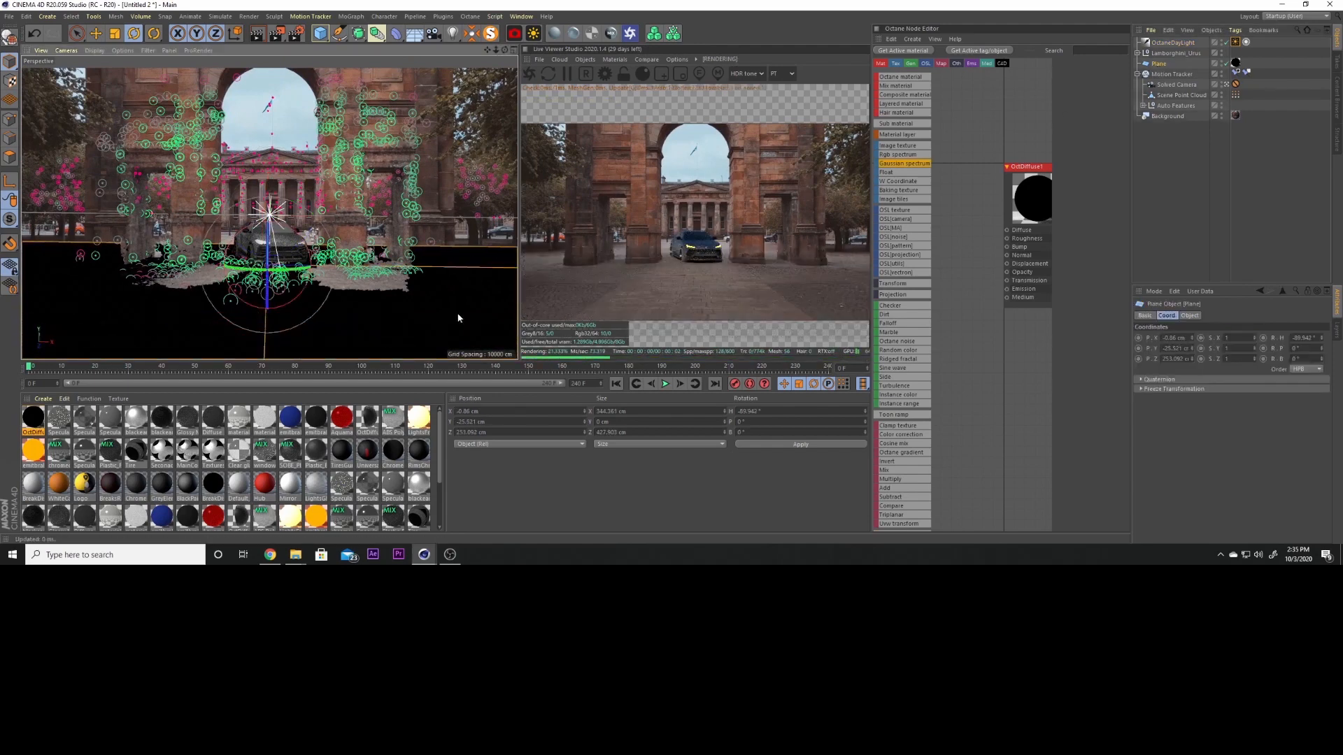
drag(30, 367, 723, 368)
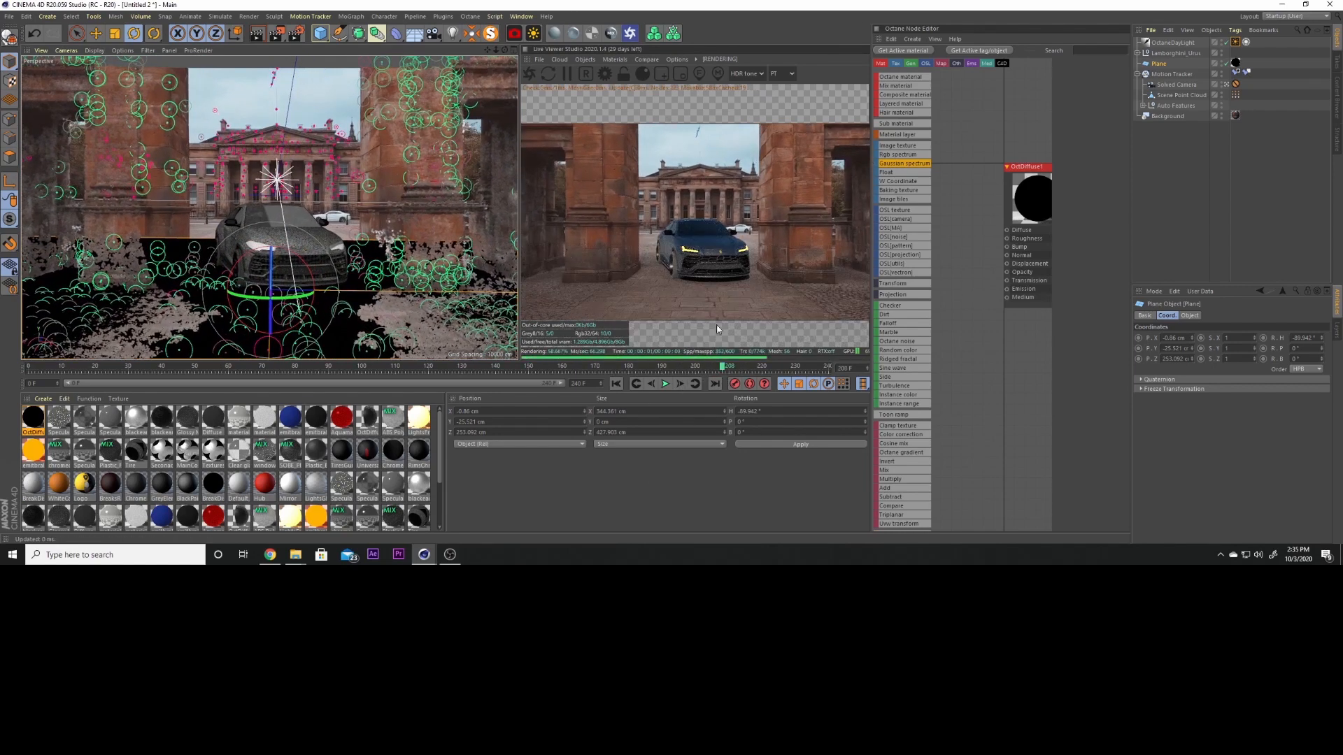
Collapse the Motion Tracker hierarchy and set the Octane daylight tag's power to 0.6.
click(1138, 74)
click(1191, 43)
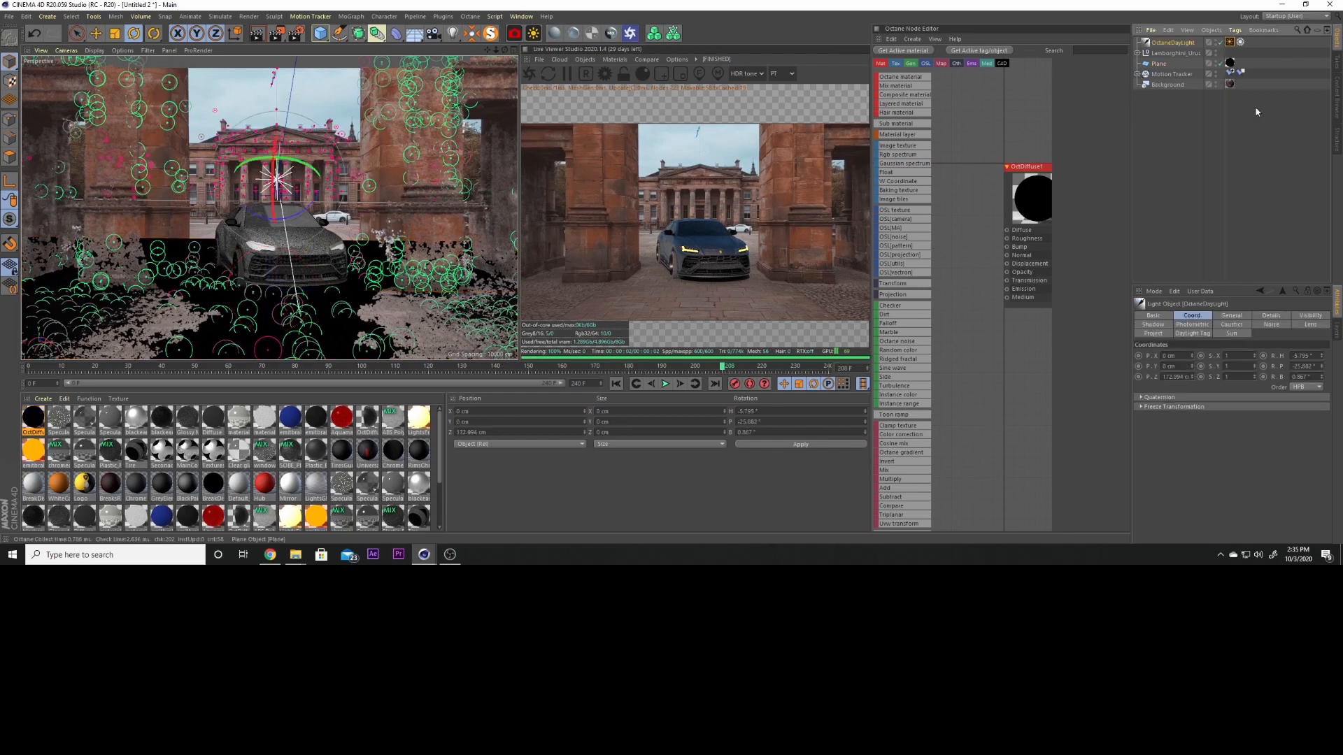
click(1229, 42)
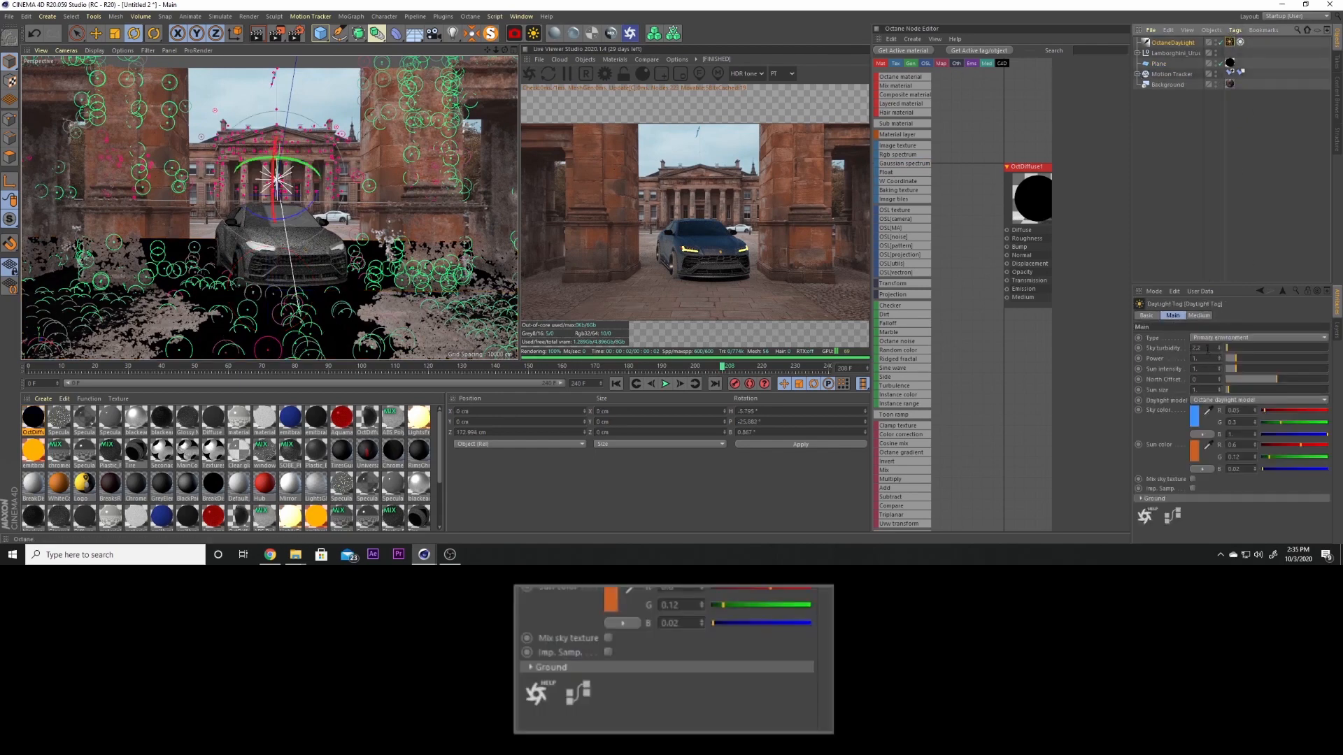
click(1140, 498)
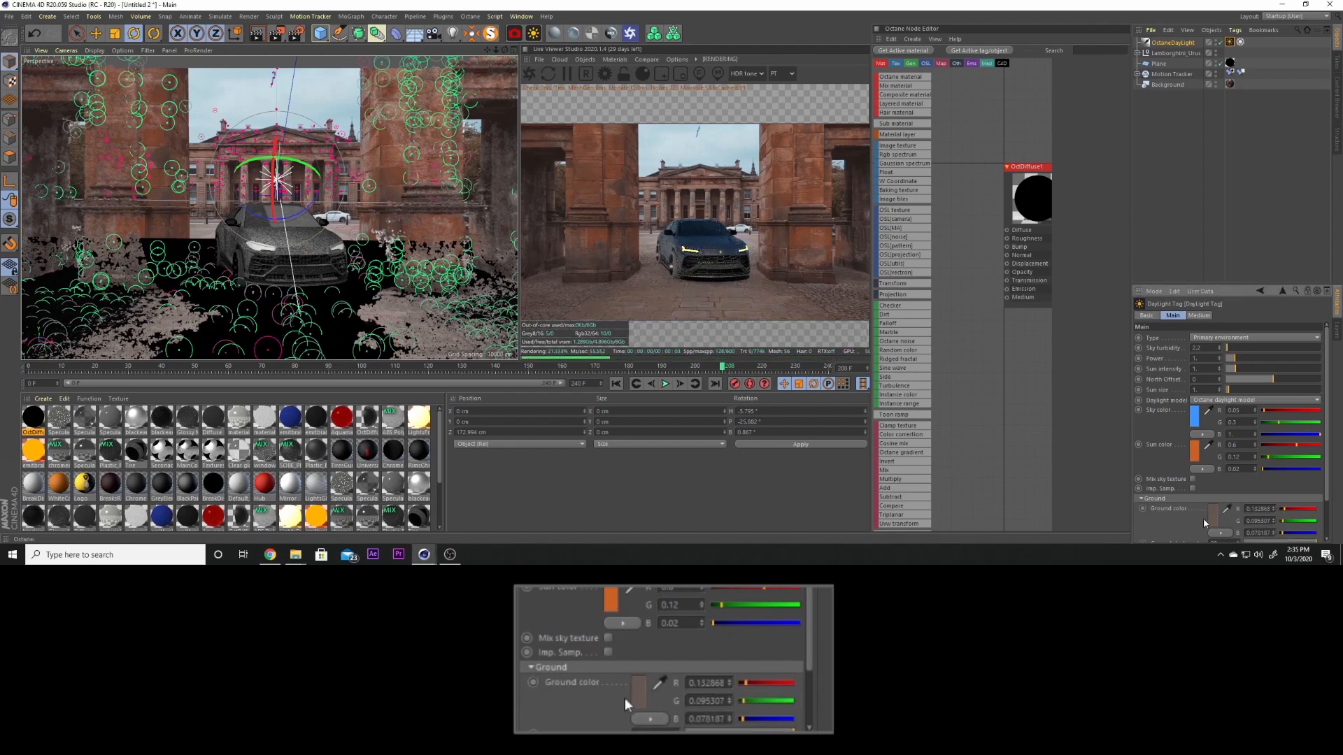
click(1140, 499)
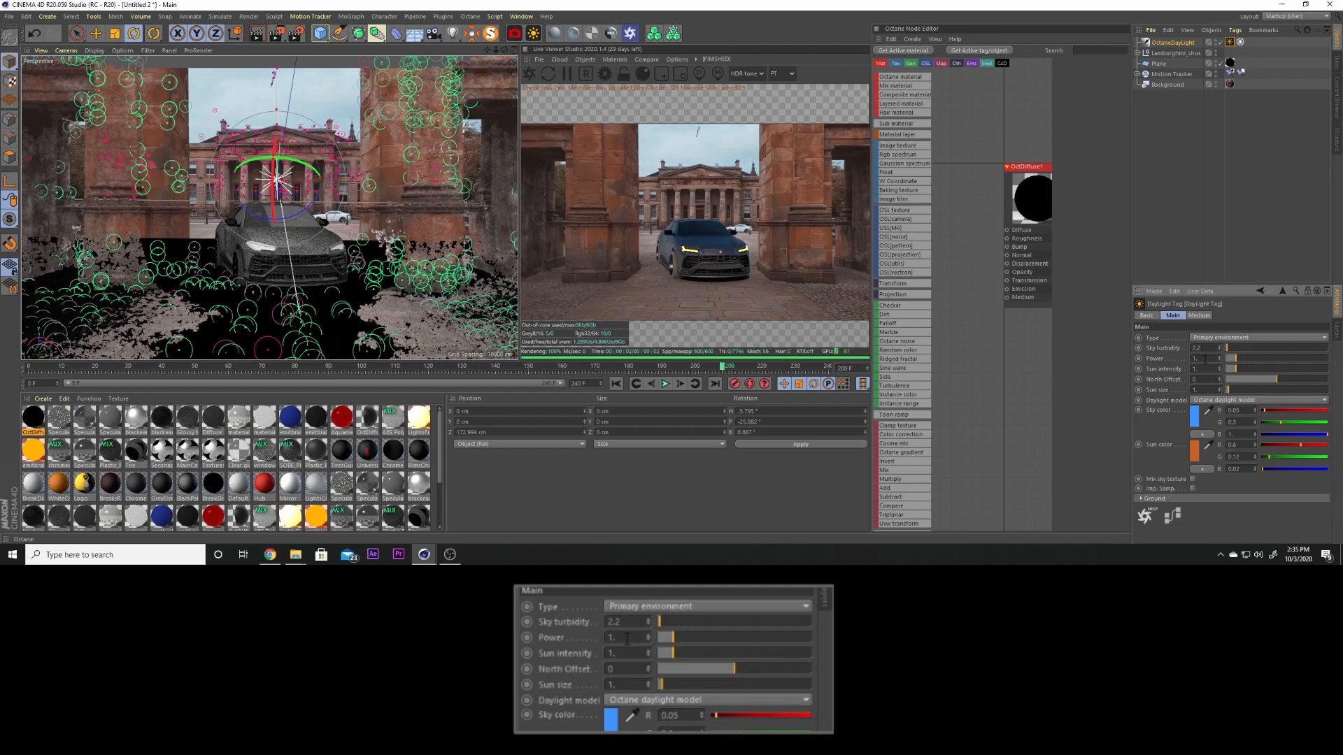
text(0.6)
key(Return)
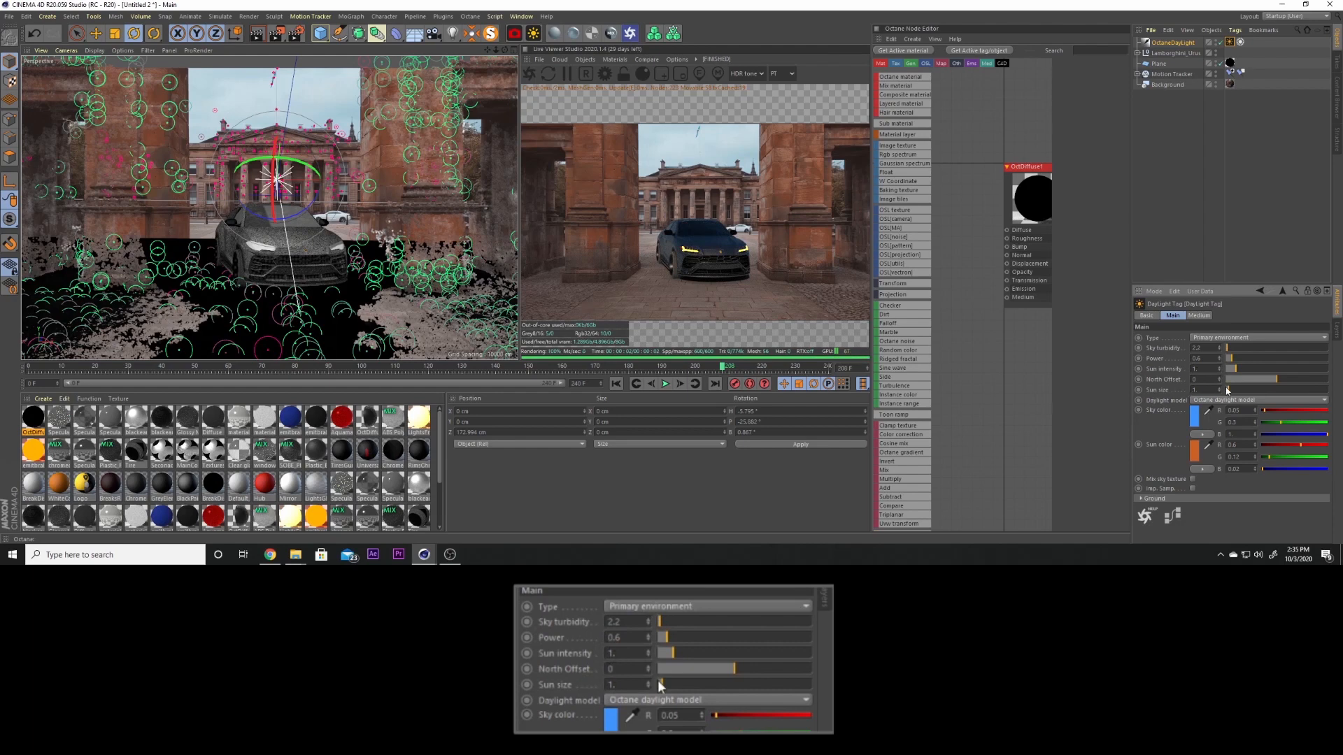
Raise the Octane daylight's sun size to about 22.4 and deselect the daylight.
click(1287, 390)
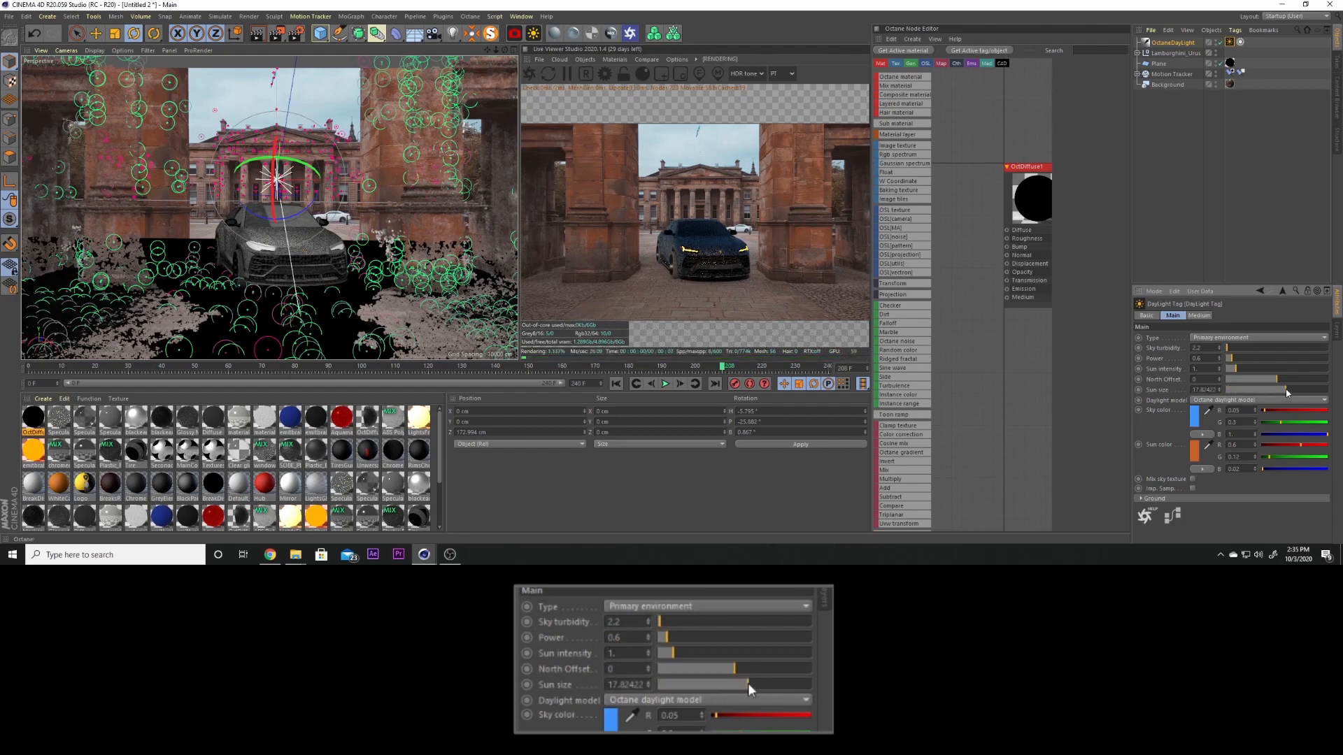
drag(1291, 391, 1301, 391)
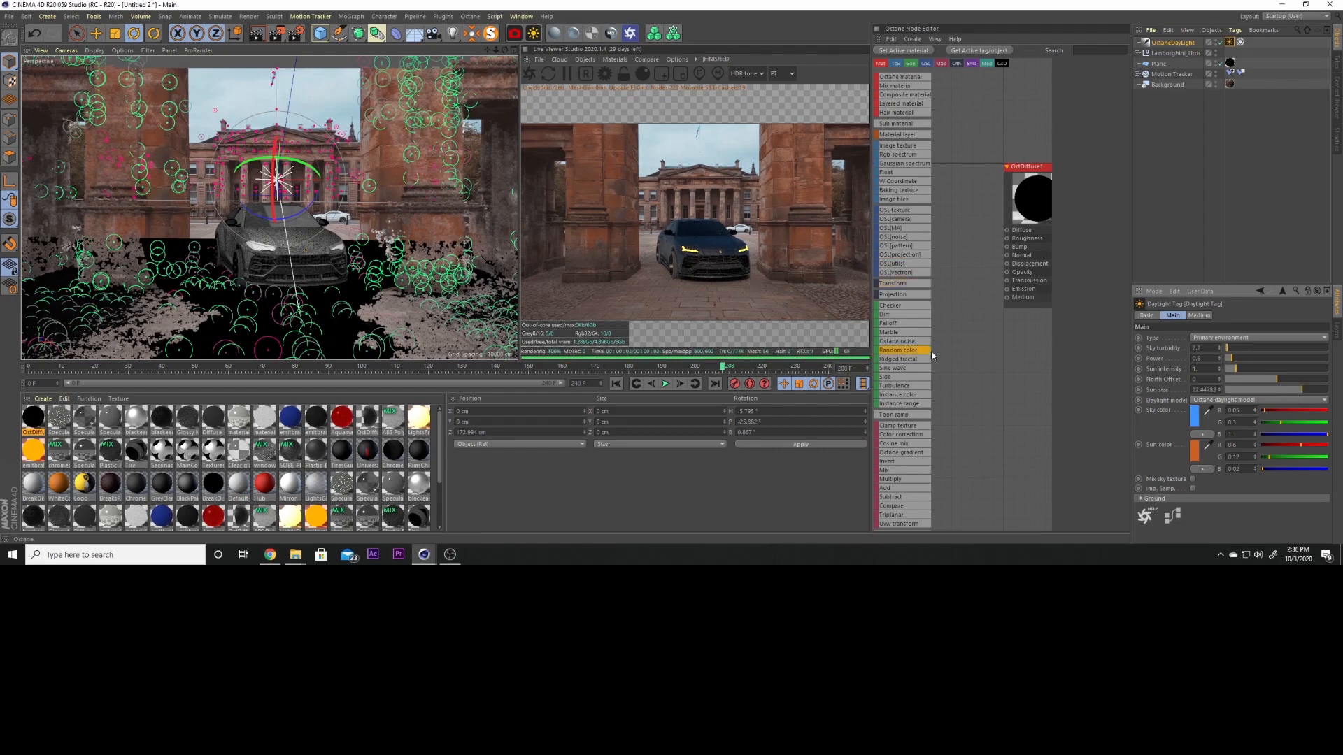
click(1153, 110)
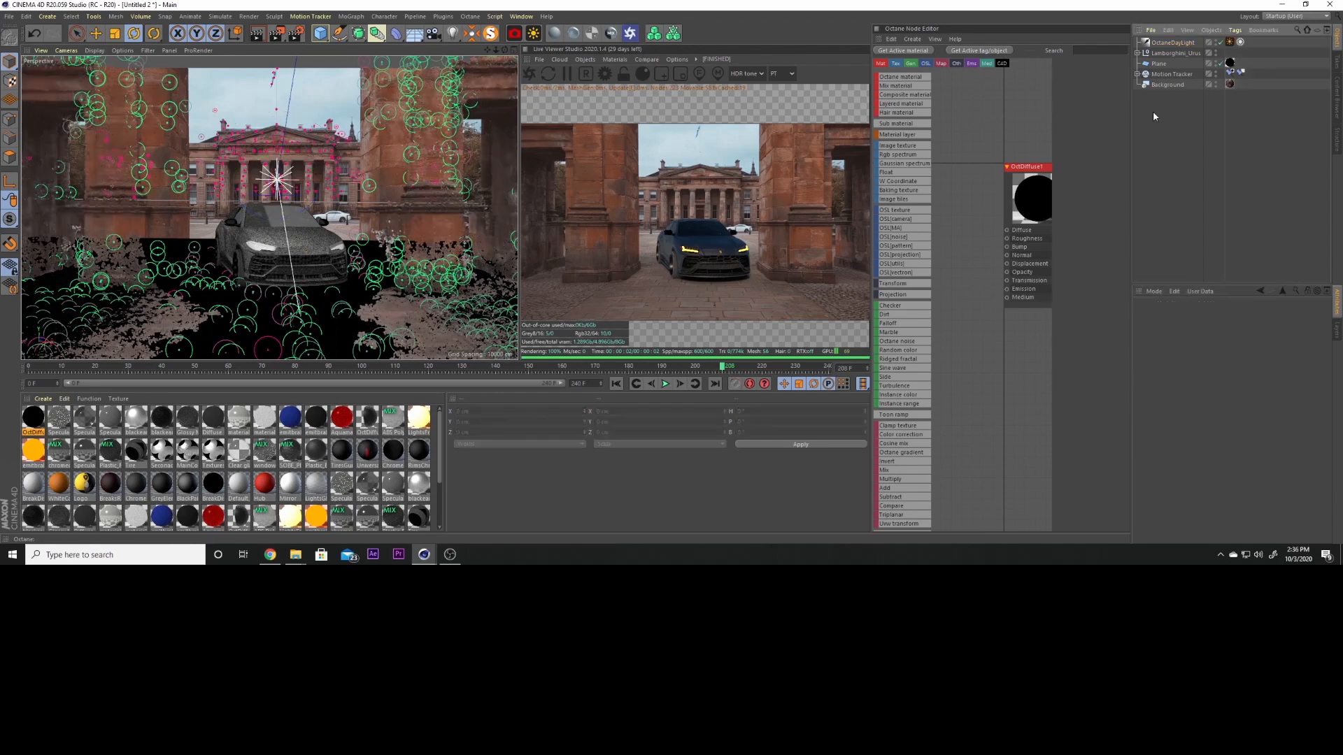
Add an Octane HDRI environment and load stone_alley_03_8k.exr from the project's Graphics folder as its texture, without copying it to the project location.
click(585, 60)
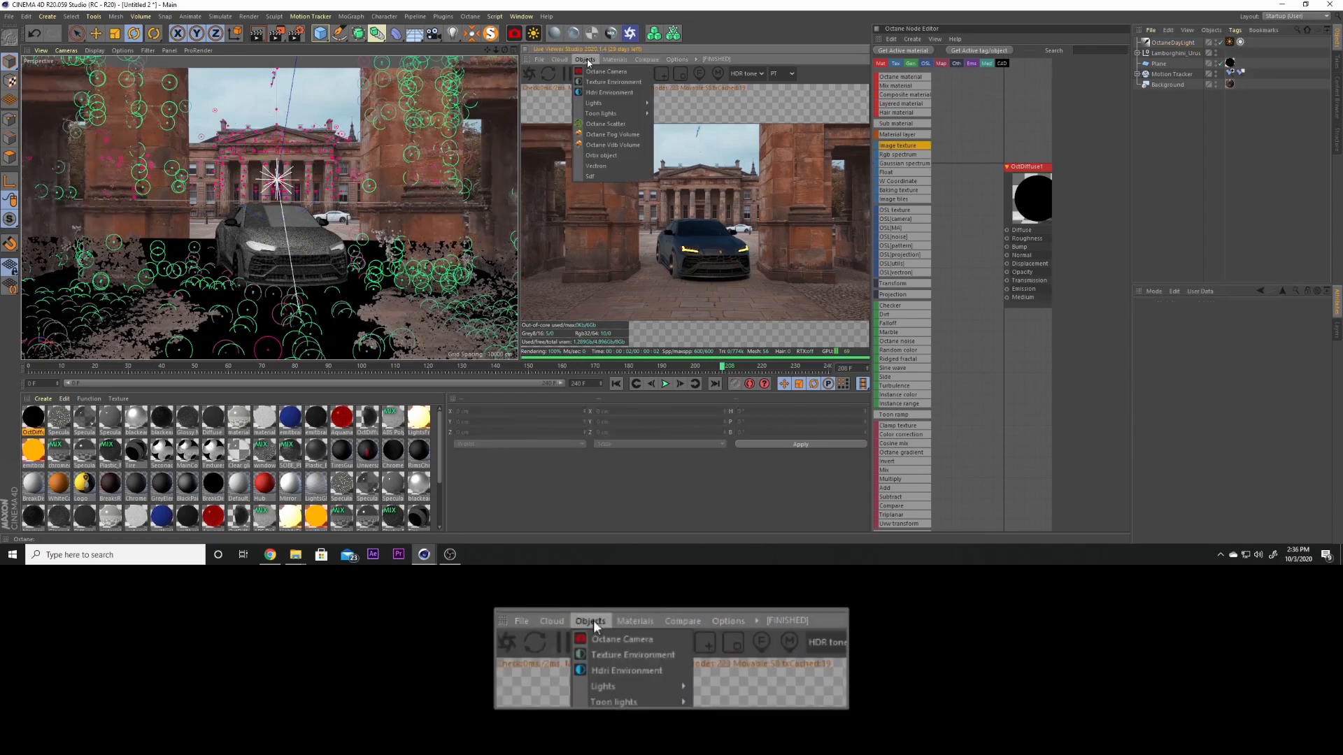
click(603, 93)
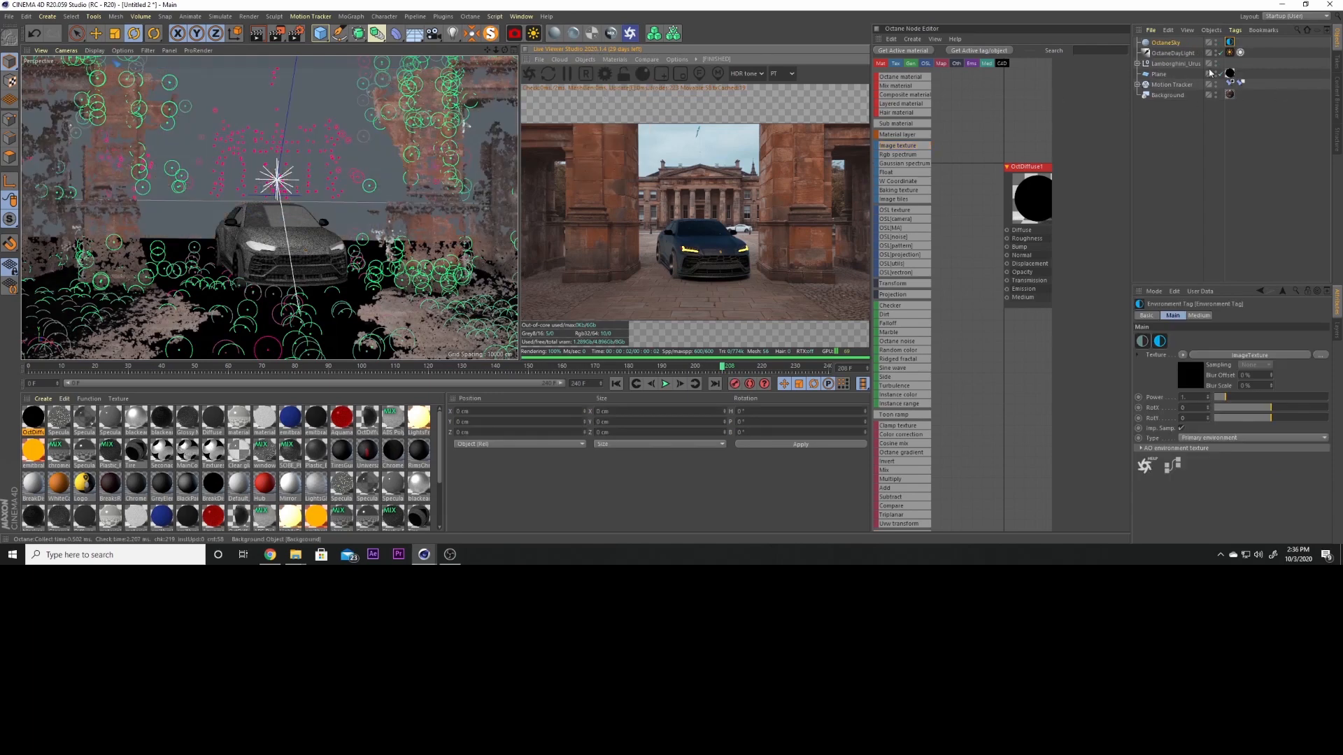
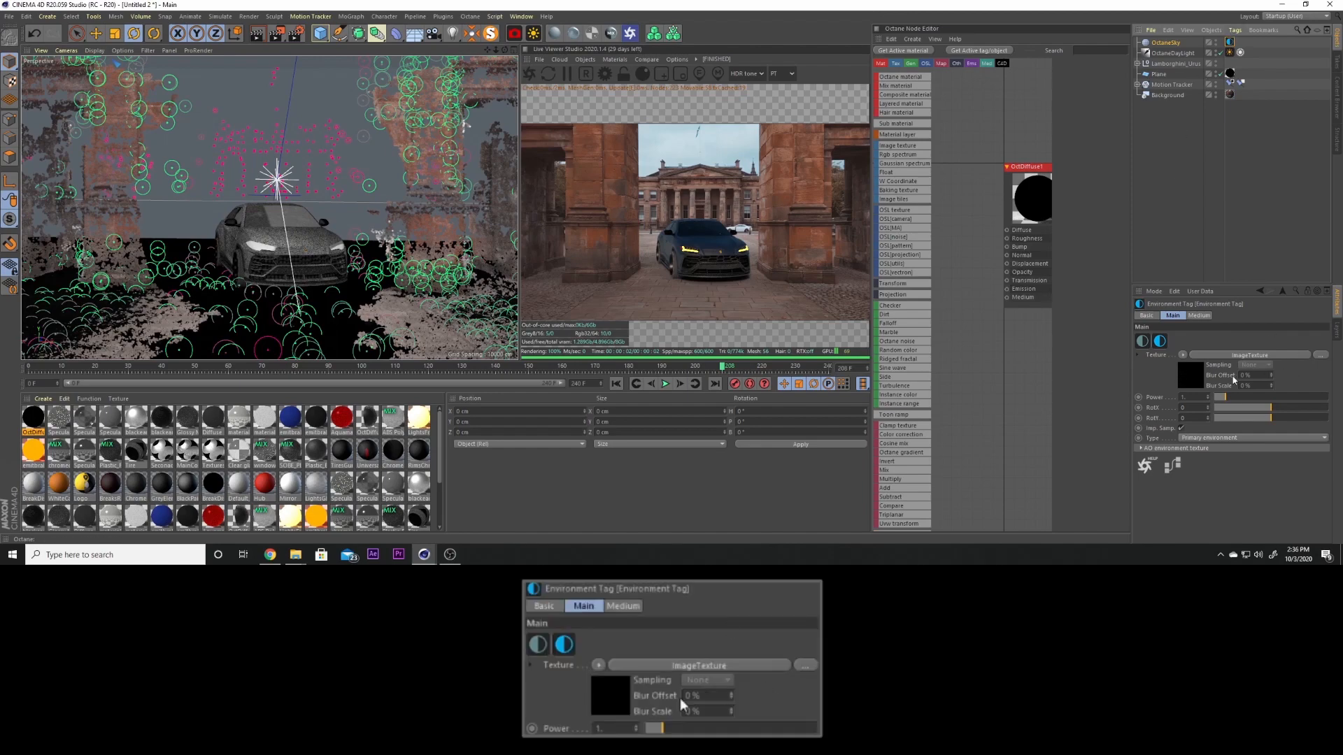
click(1324, 356)
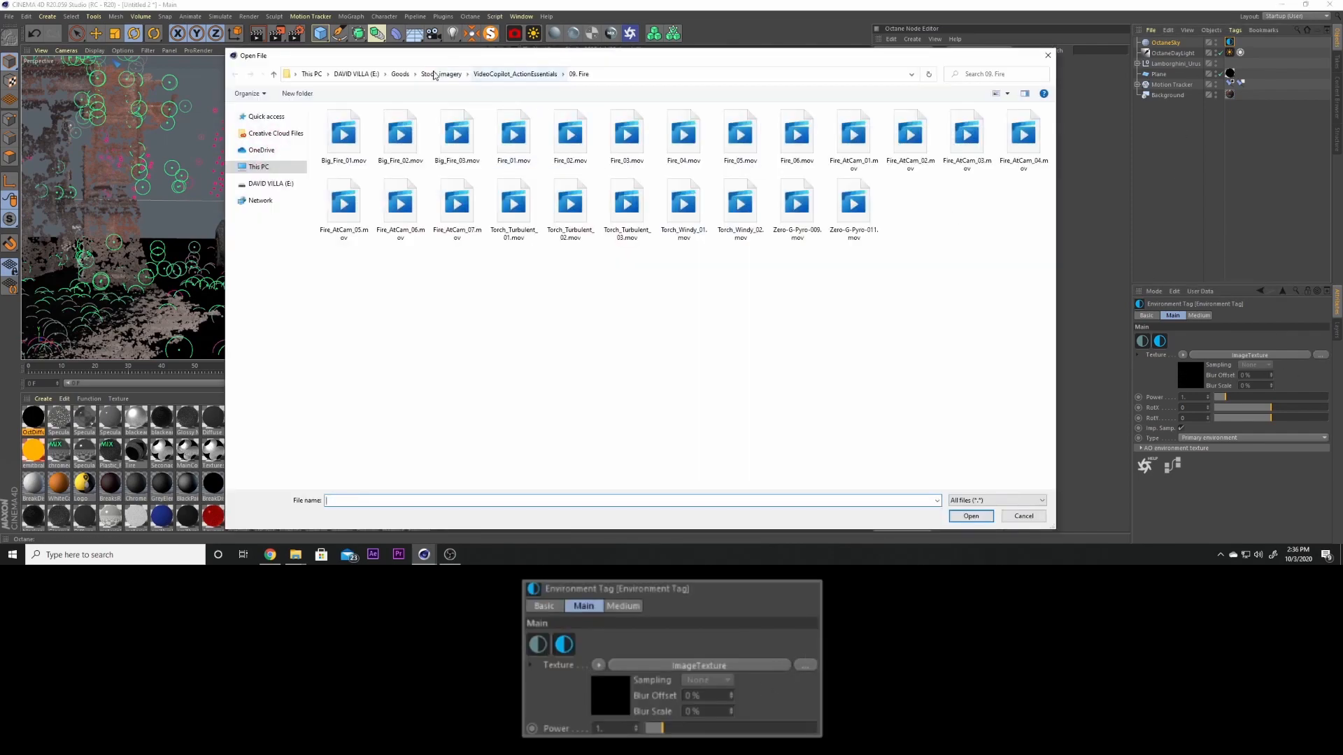
click(365, 75)
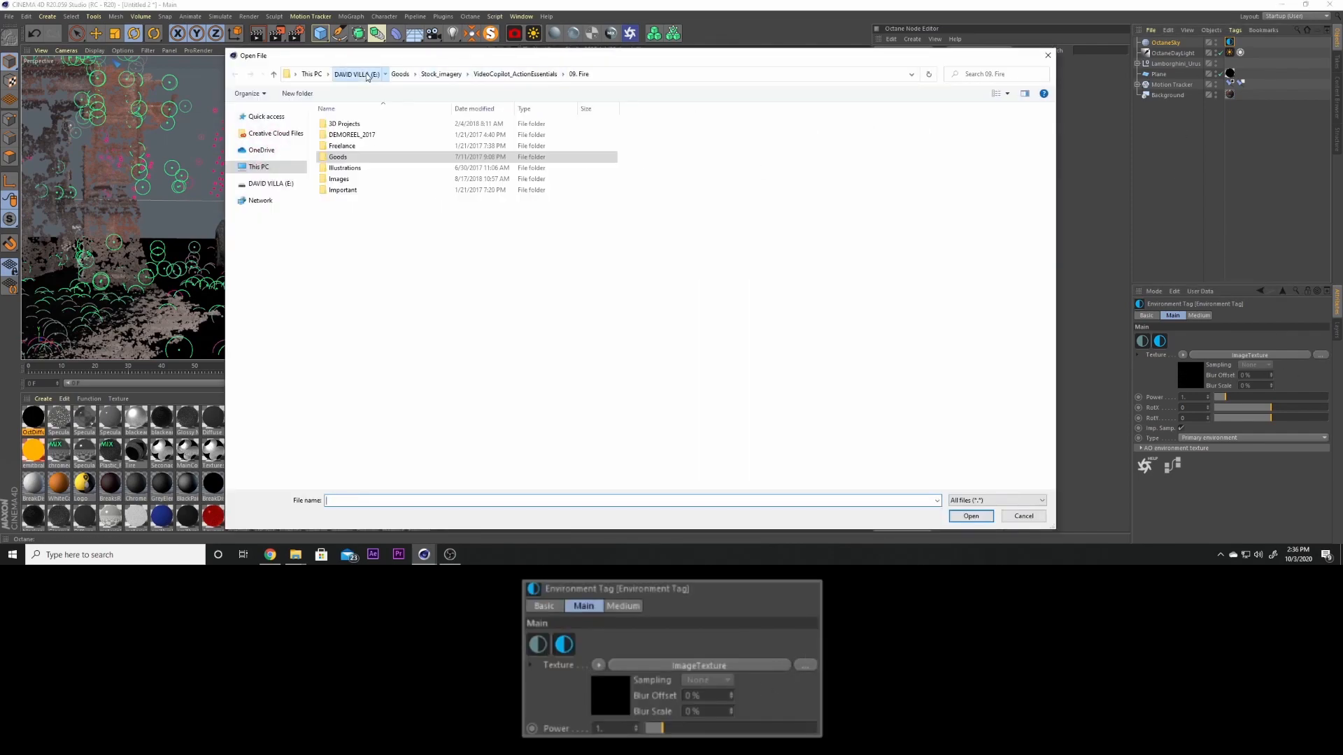
double_click(344, 124)
scroll(429, 352, down, 7)
double_click(406, 385)
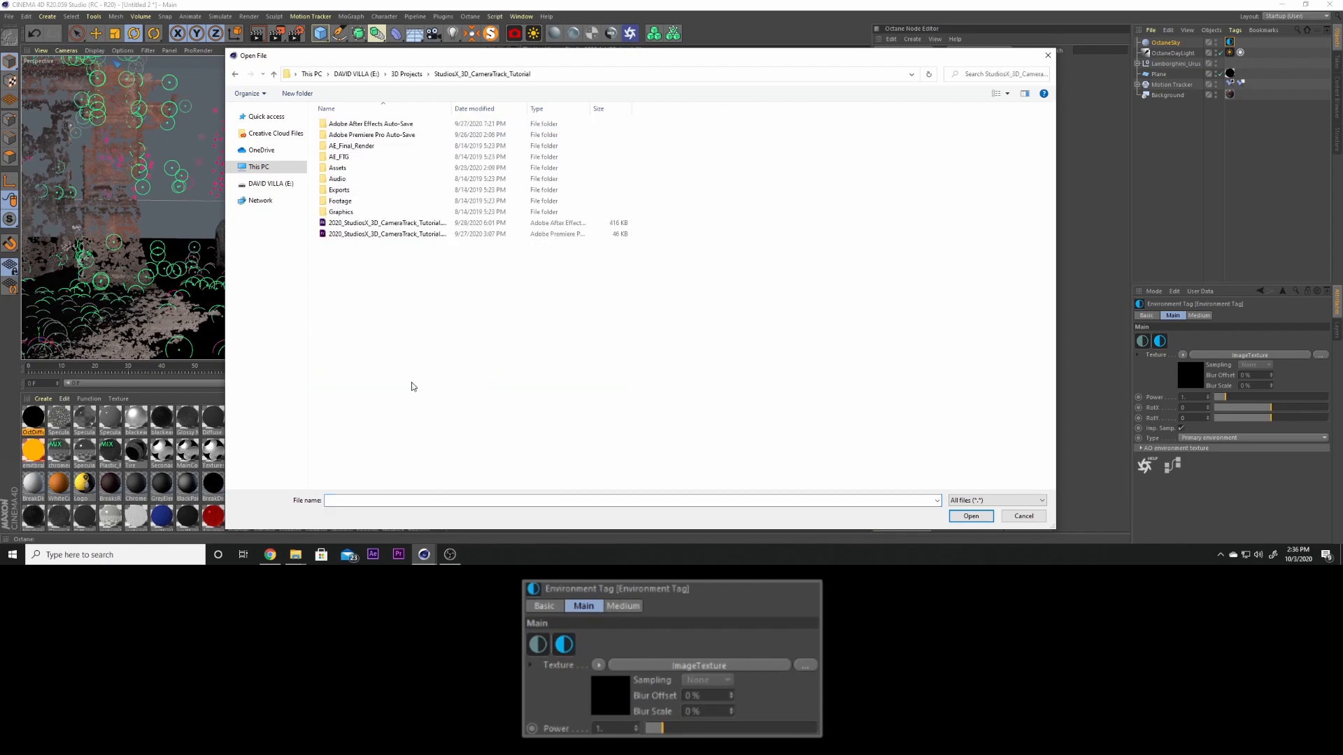
click(354, 213)
double_click(354, 213)
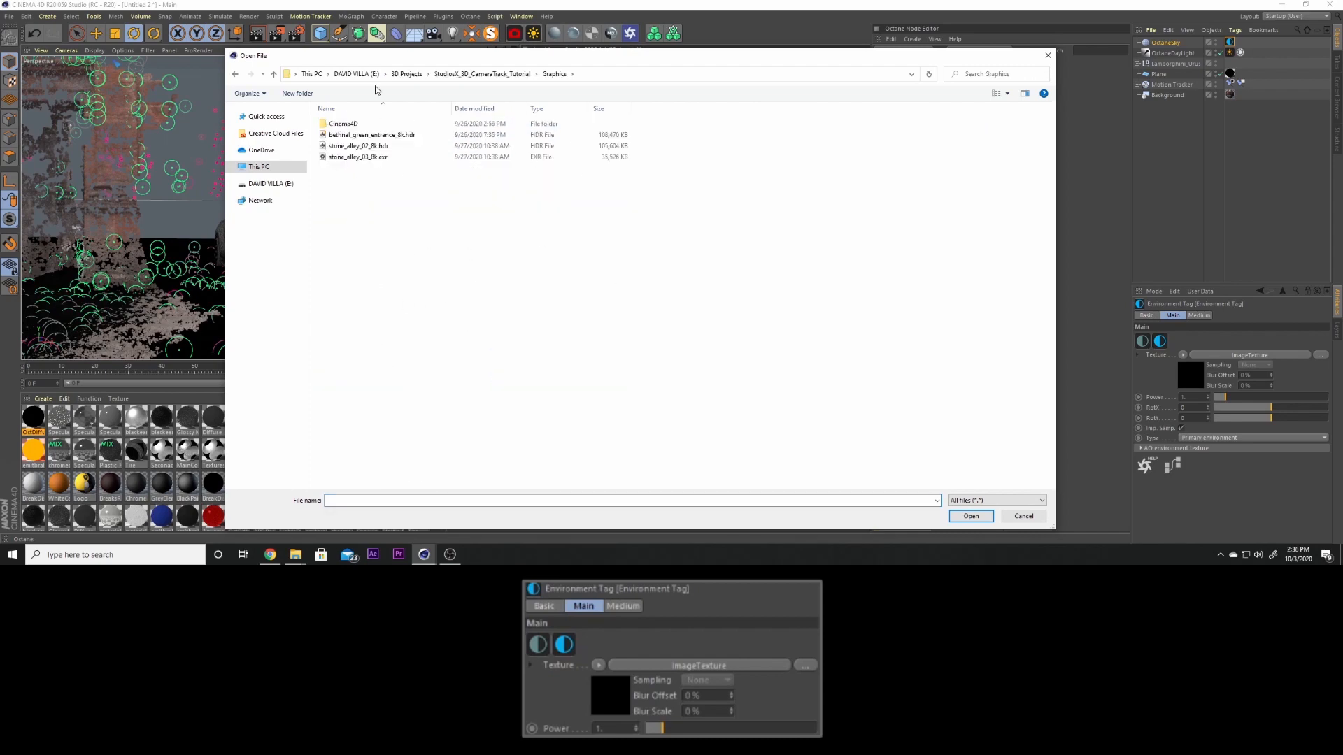
click(400, 162)
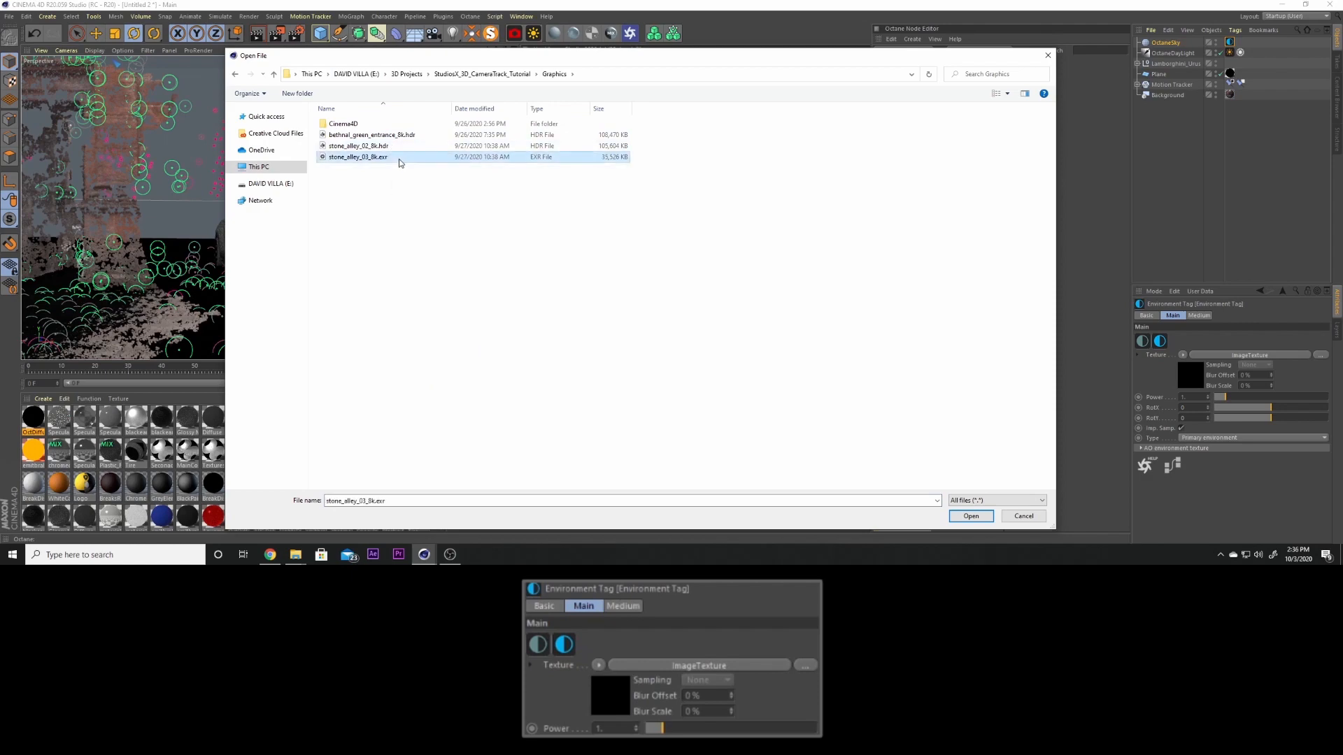
click(971, 516)
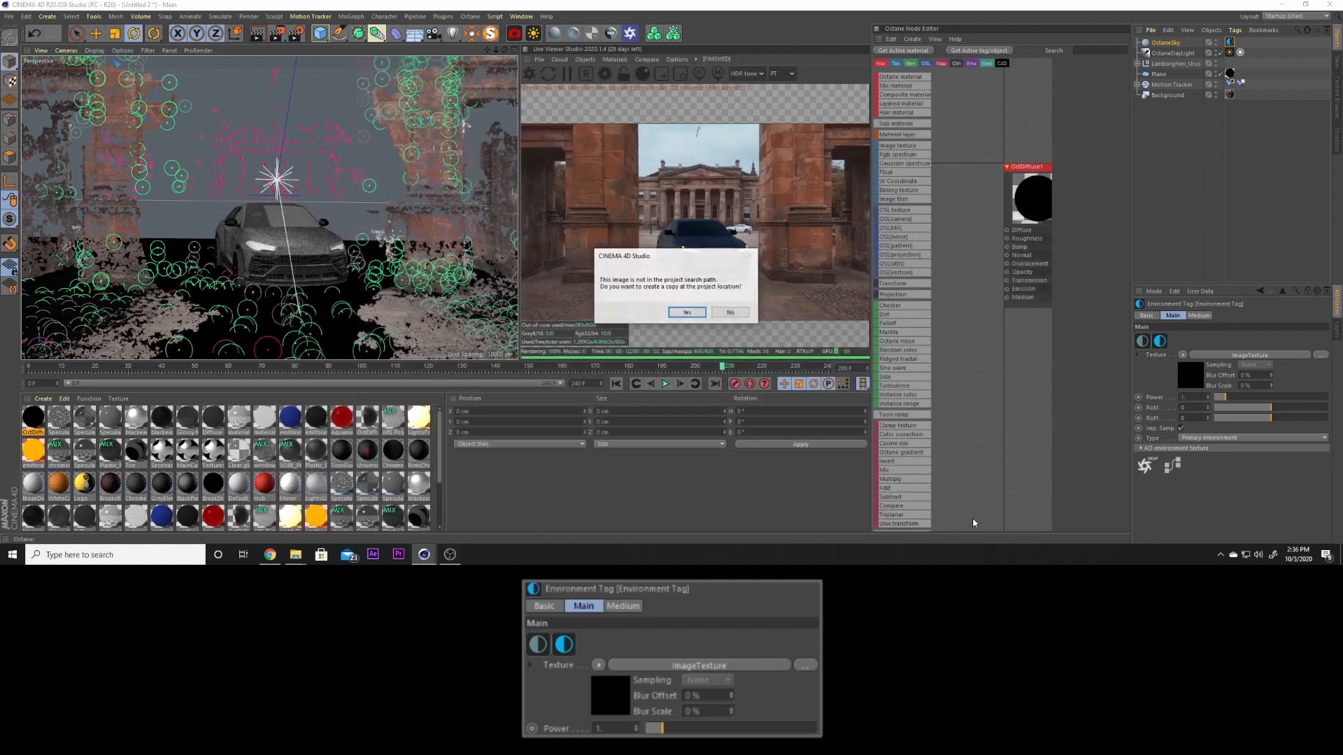
click(730, 313)
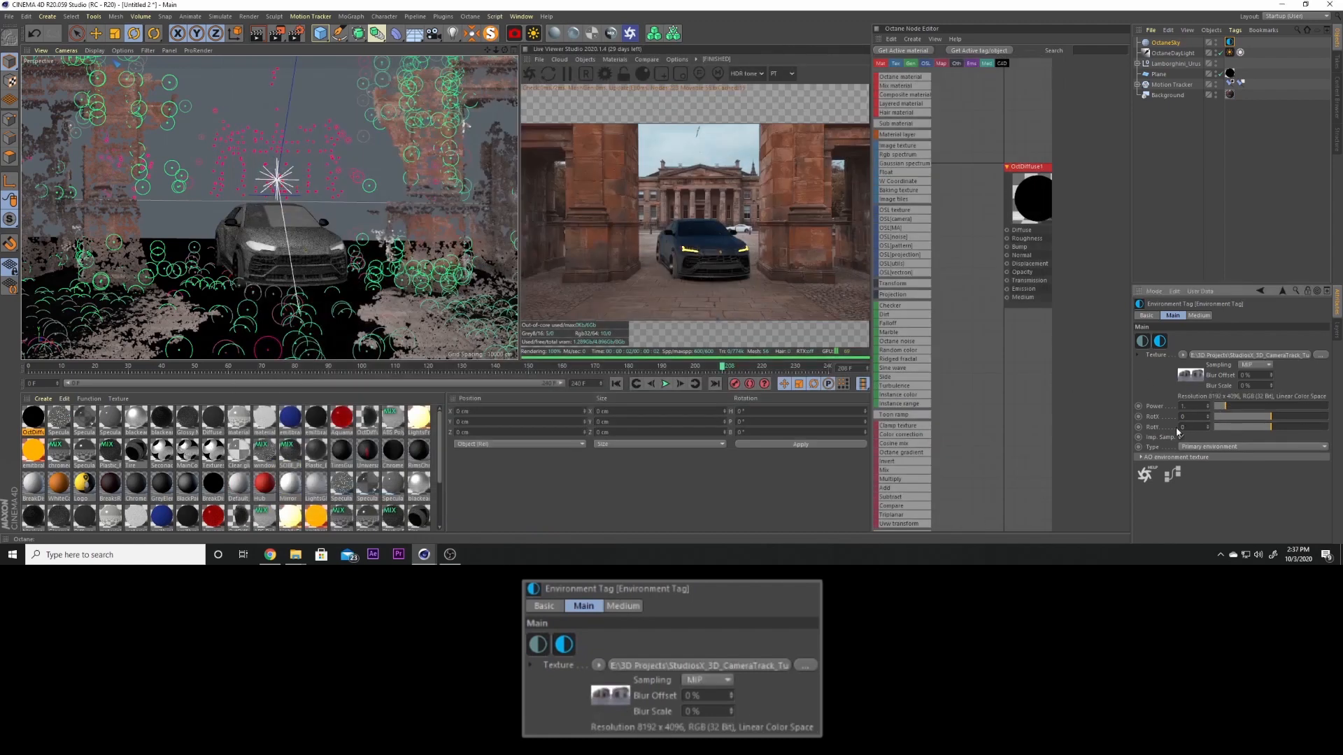
Set the HDRI bitmap's color profile to Linear and restart the live render.
click(1201, 417)
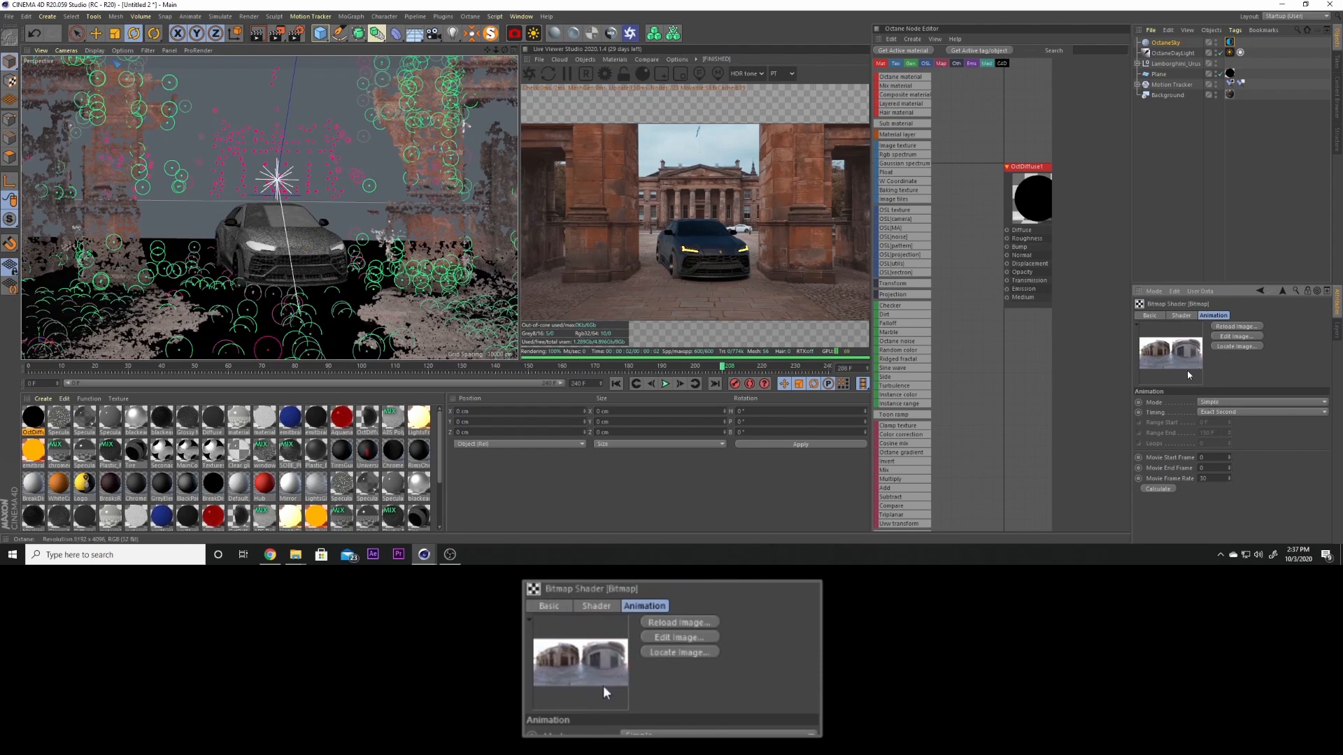
click(1181, 316)
click(1222, 437)
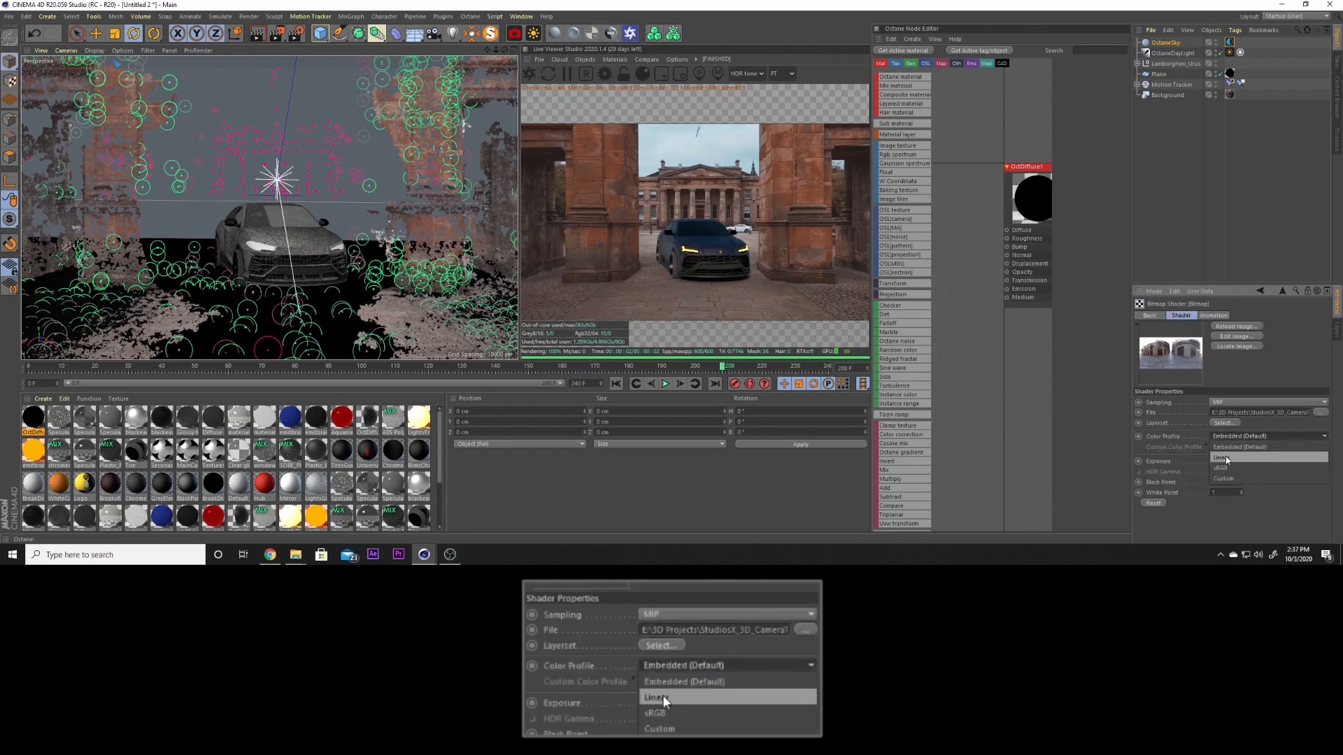
click(1224, 458)
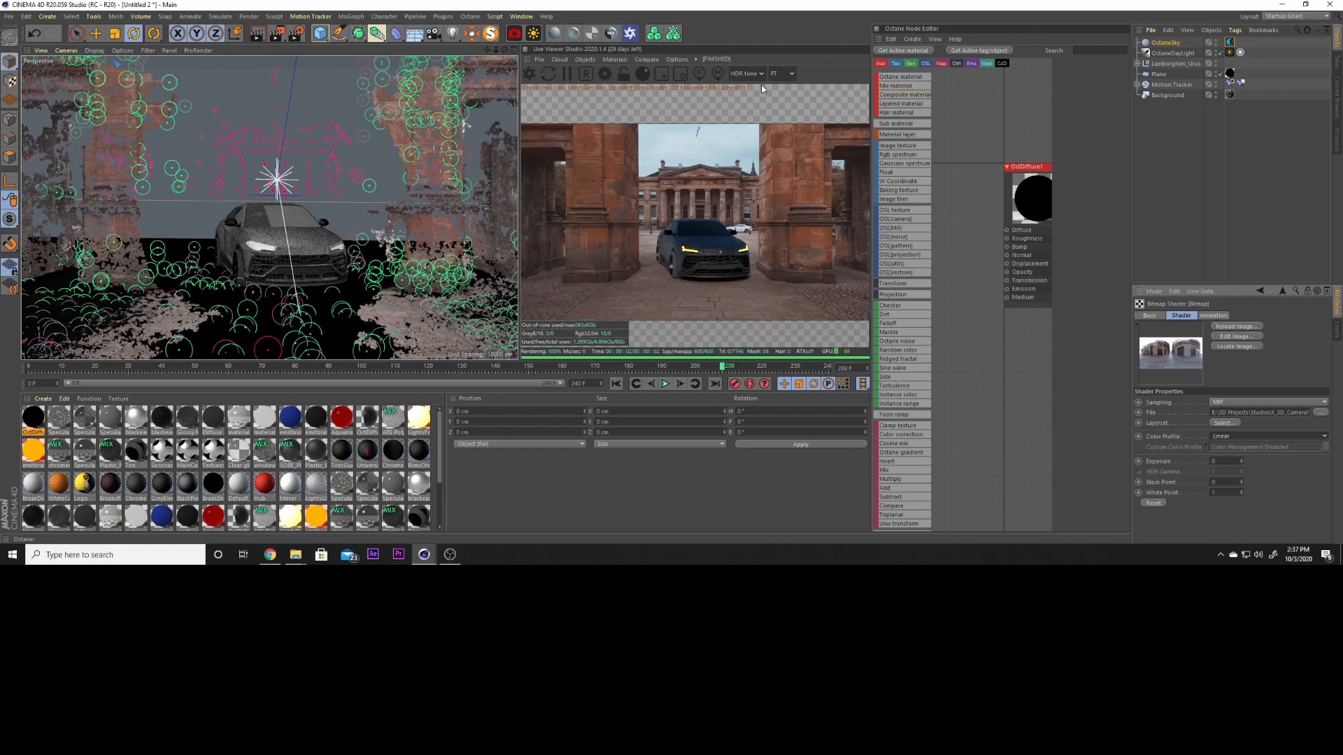
click(529, 73)
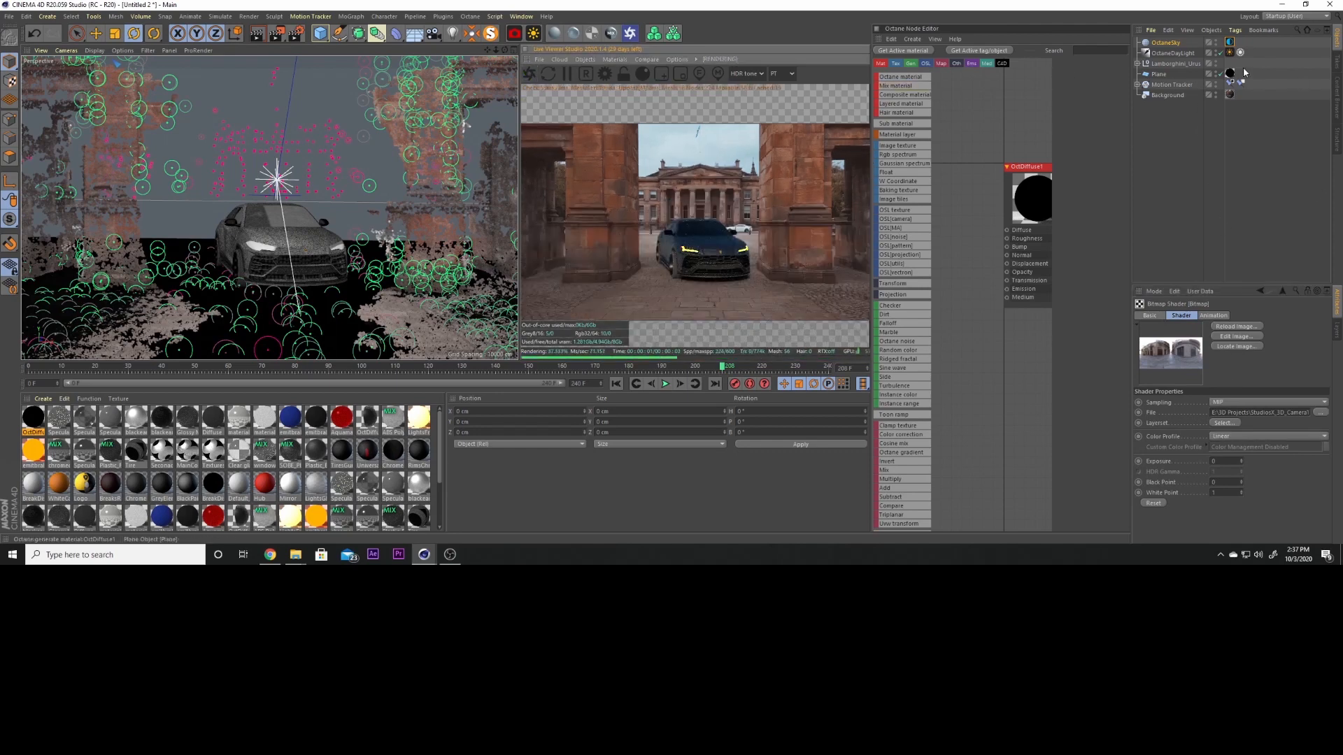
Enable Mix sky texture in the Octane daylight tag.
click(1172, 52)
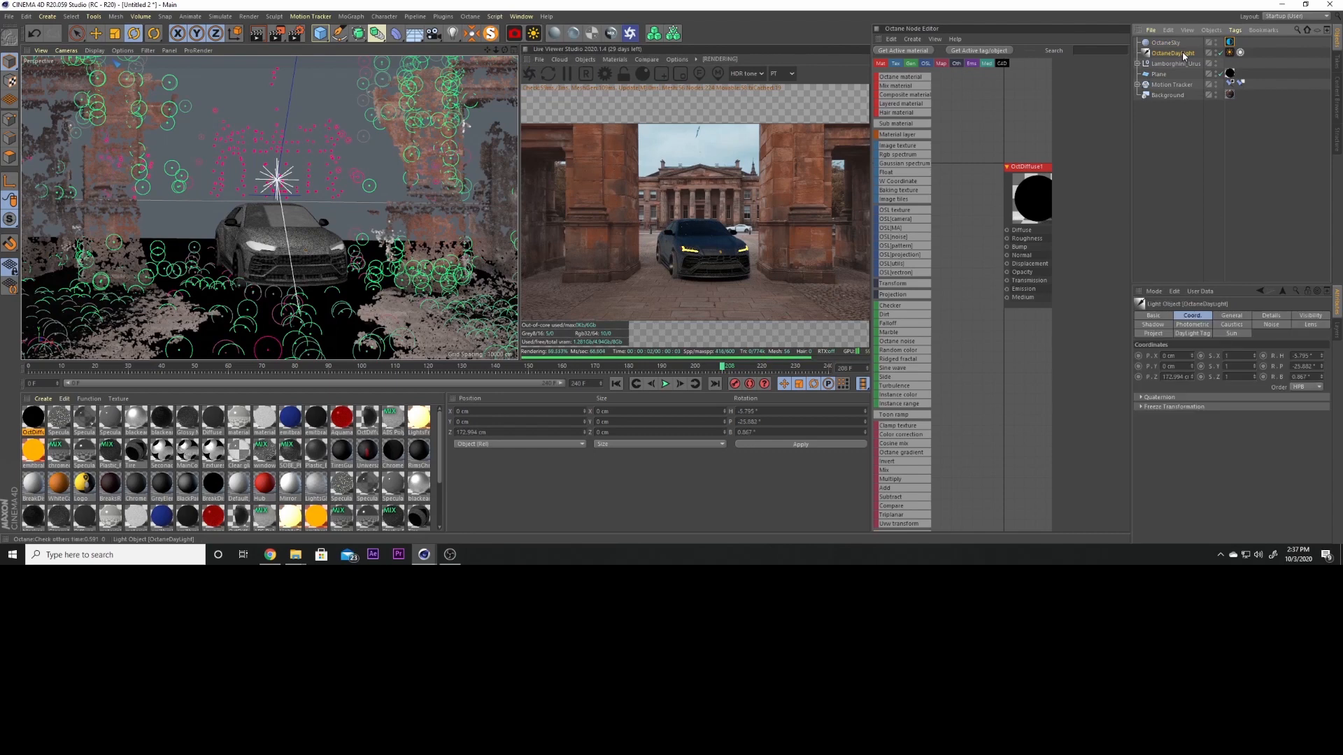
click(1229, 52)
click(1193, 480)
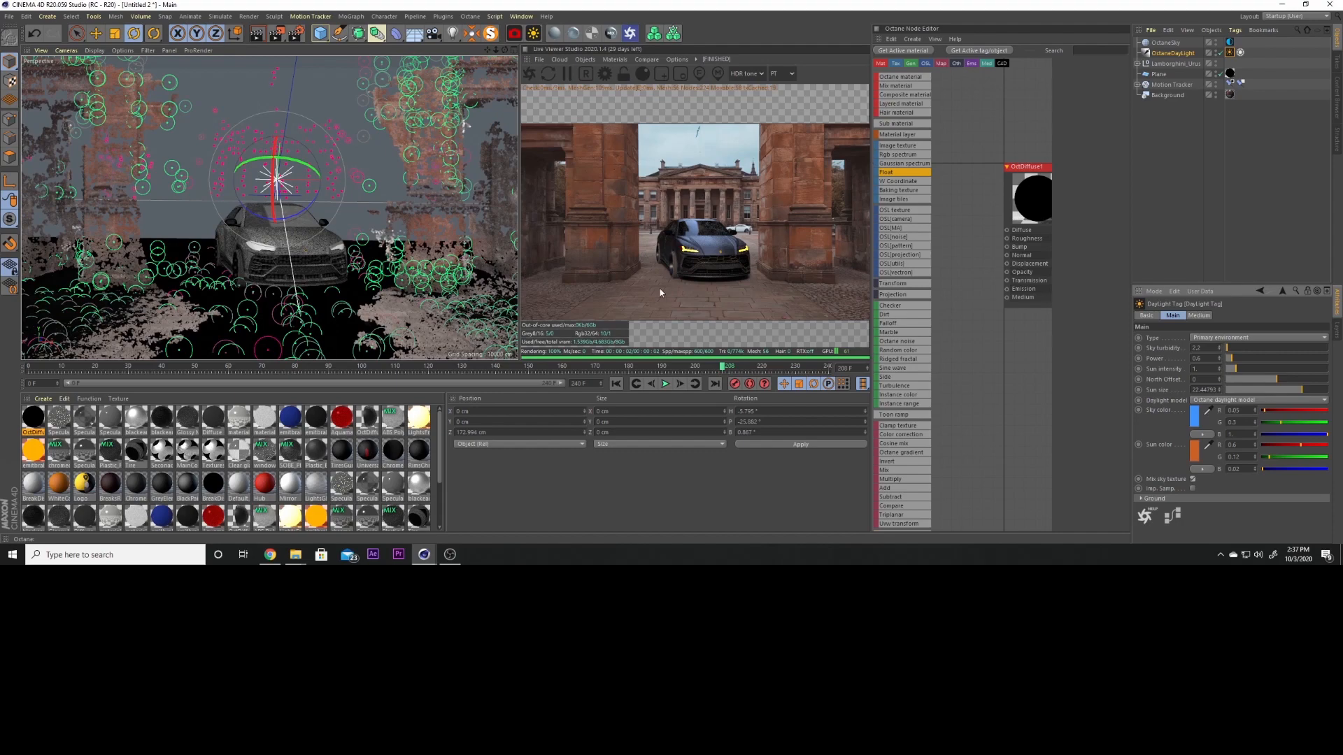
Widen the Live Viewer slightly and check the car's lighting in the live render at about frames 114 and 161.
drag(518, 212, 496, 212)
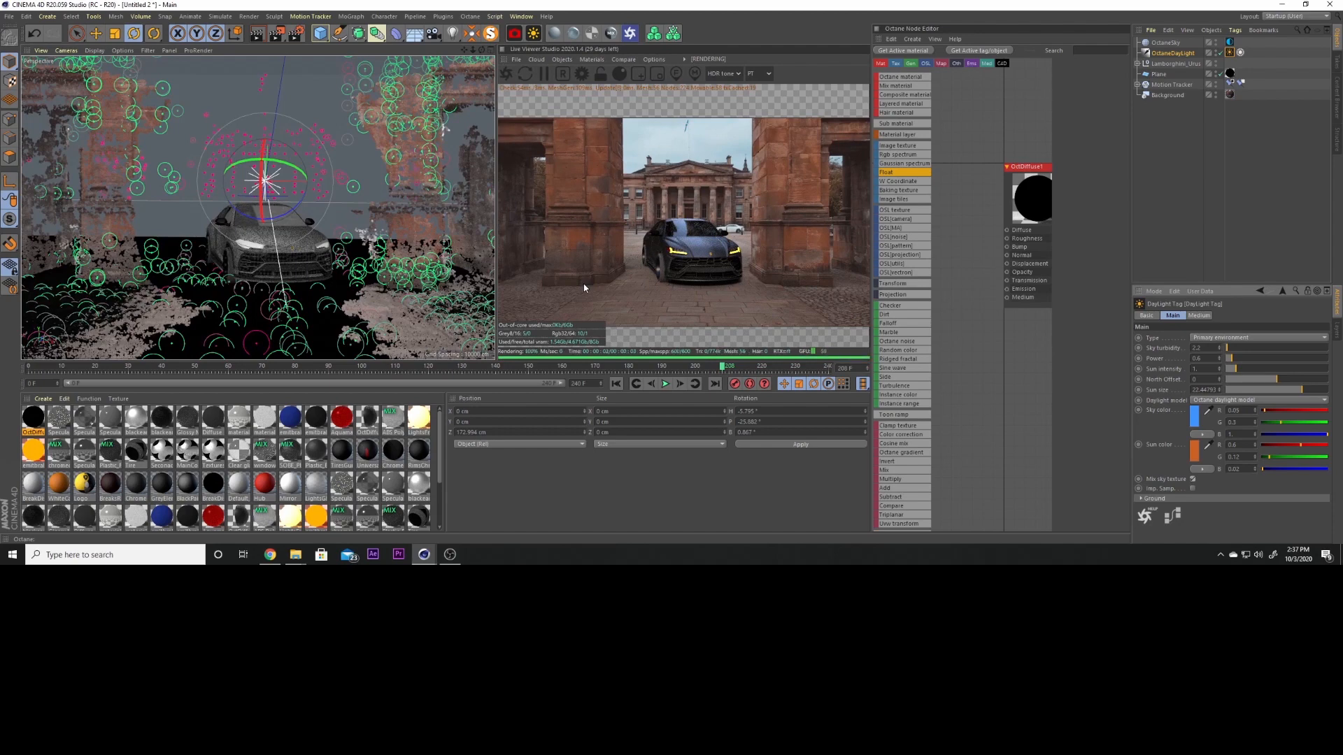
click(1172, 110)
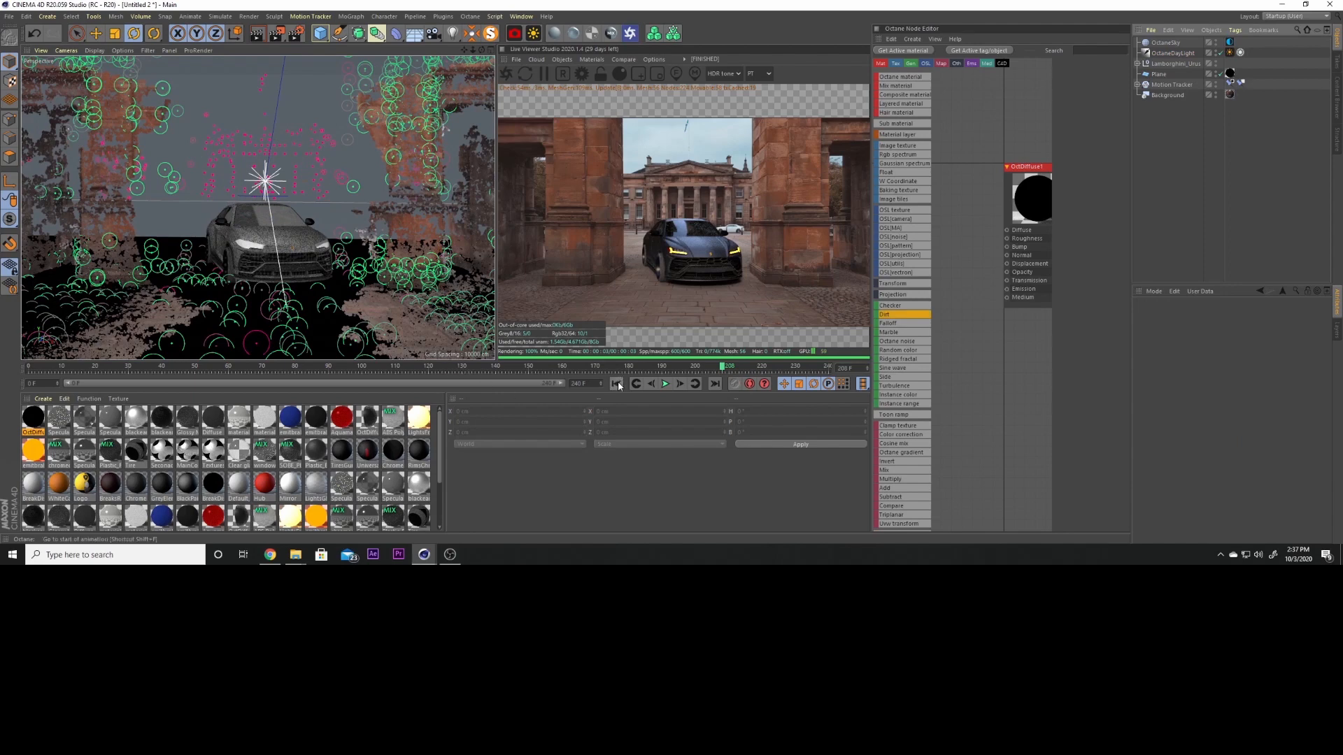
drag(723, 367, 409, 379)
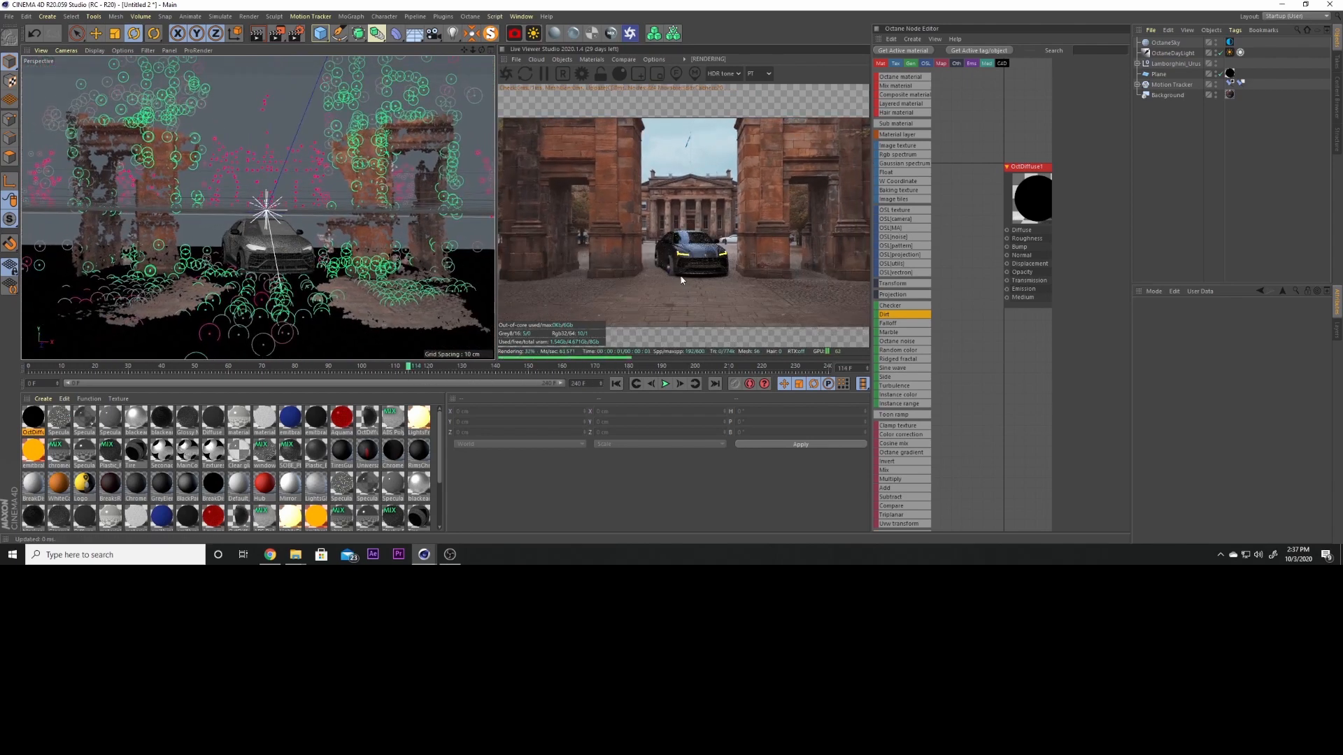
drag(408, 369, 560, 373)
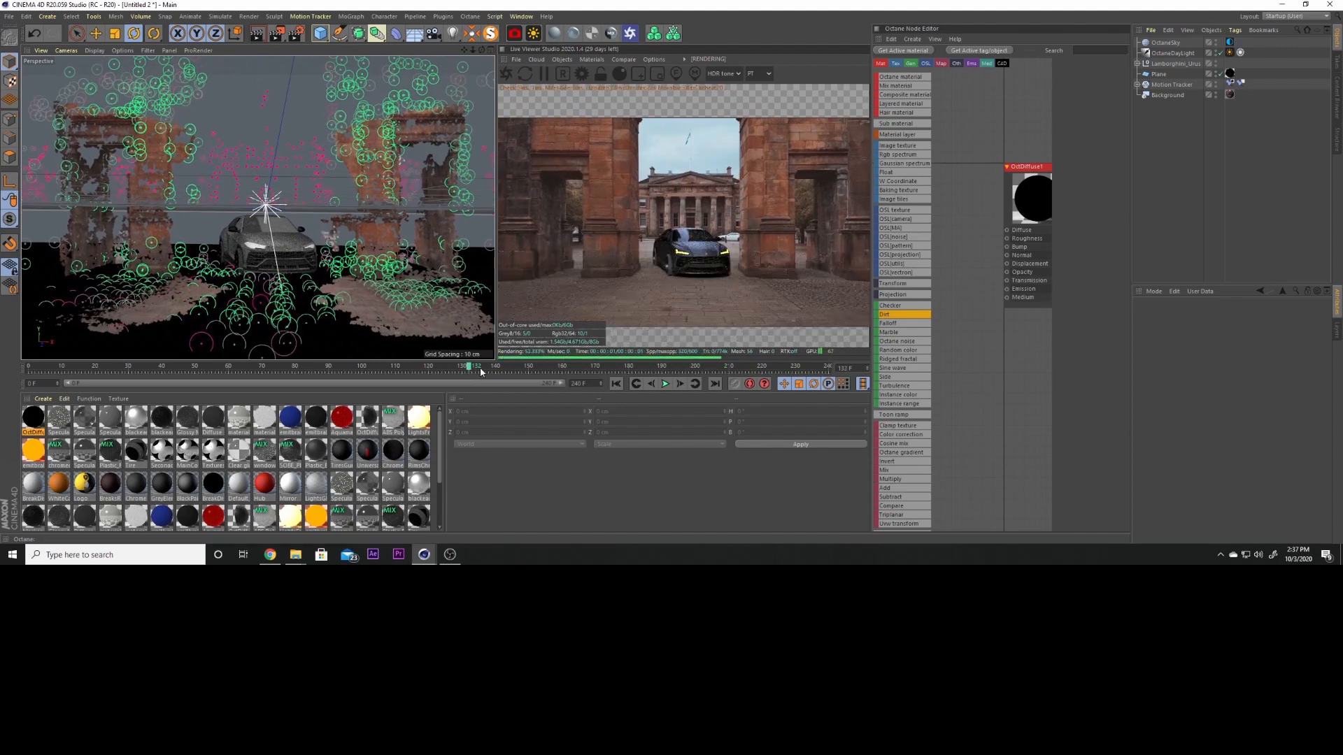
click(563, 364)
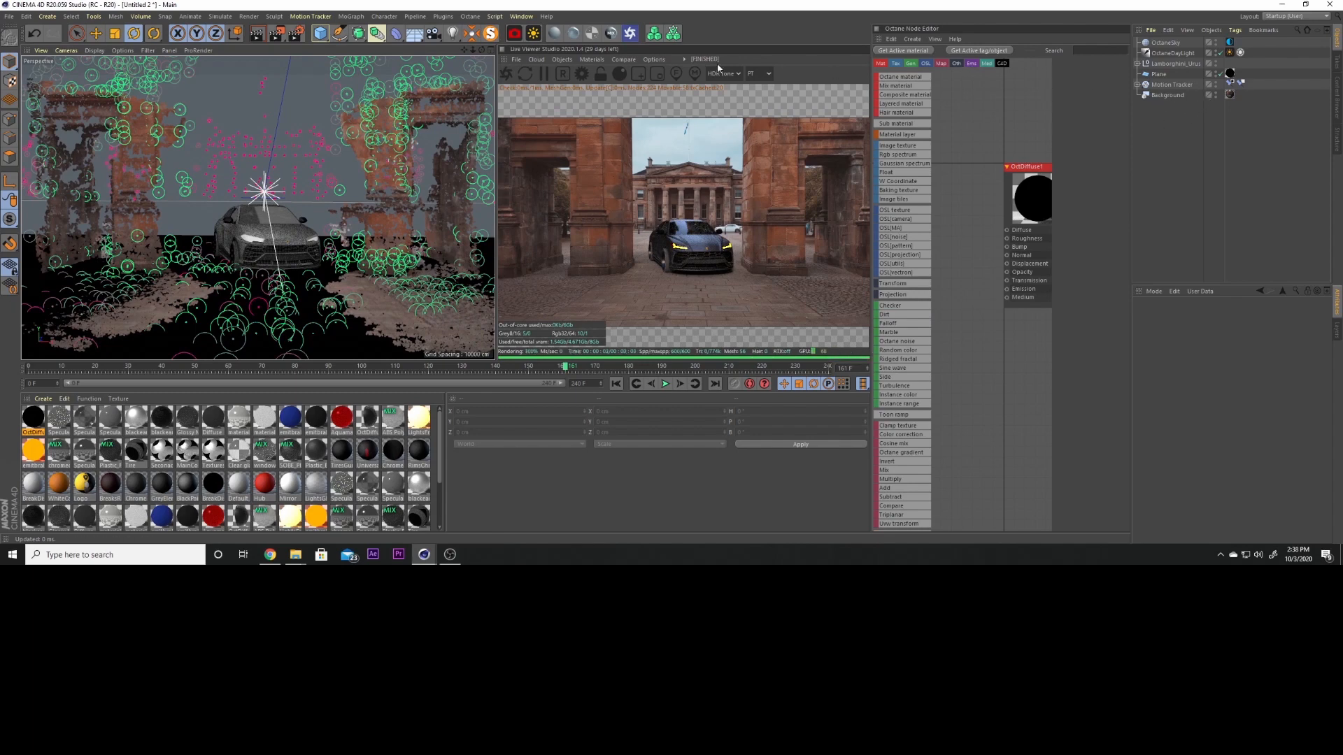
Set the output resolution to 300 pixels per inch in the render settings.
click(296, 32)
drag(503, 89, 587, 67)
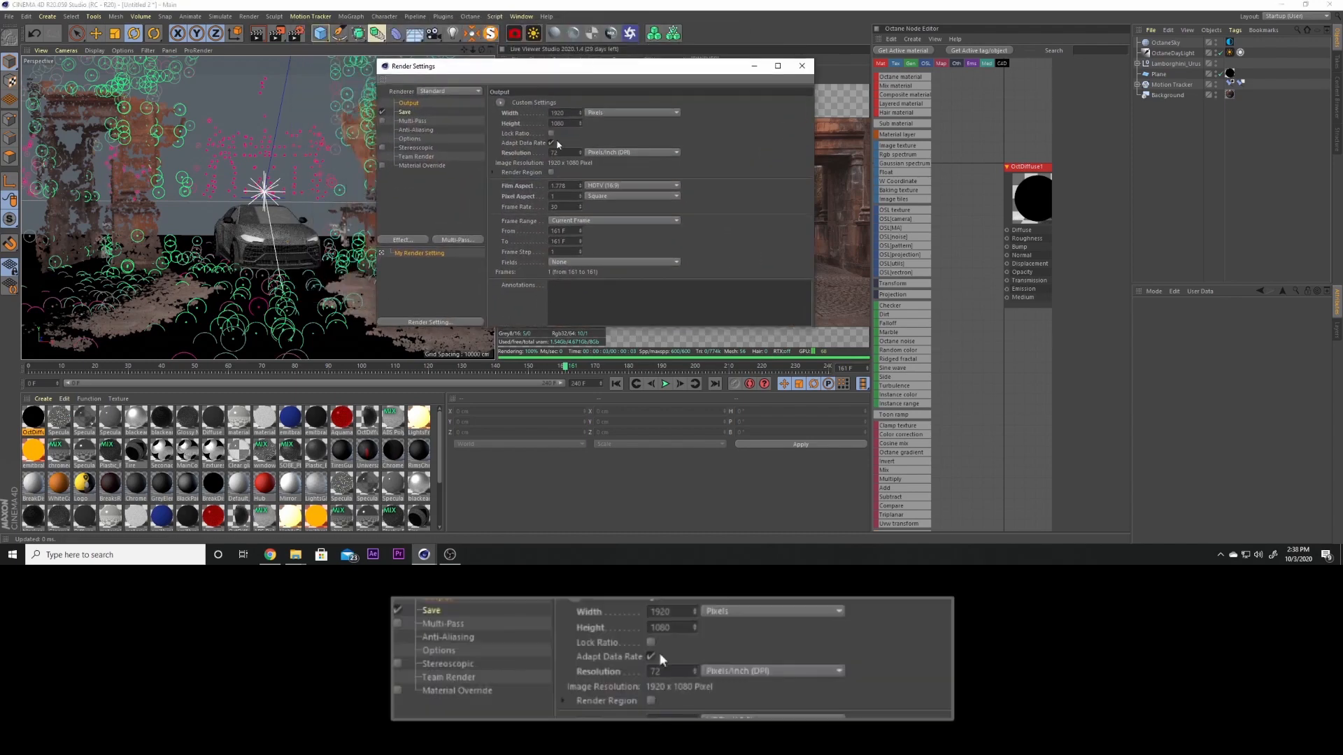
drag(561, 152, 459, 147)
text(300)
drag(544, 66, 526, 124)
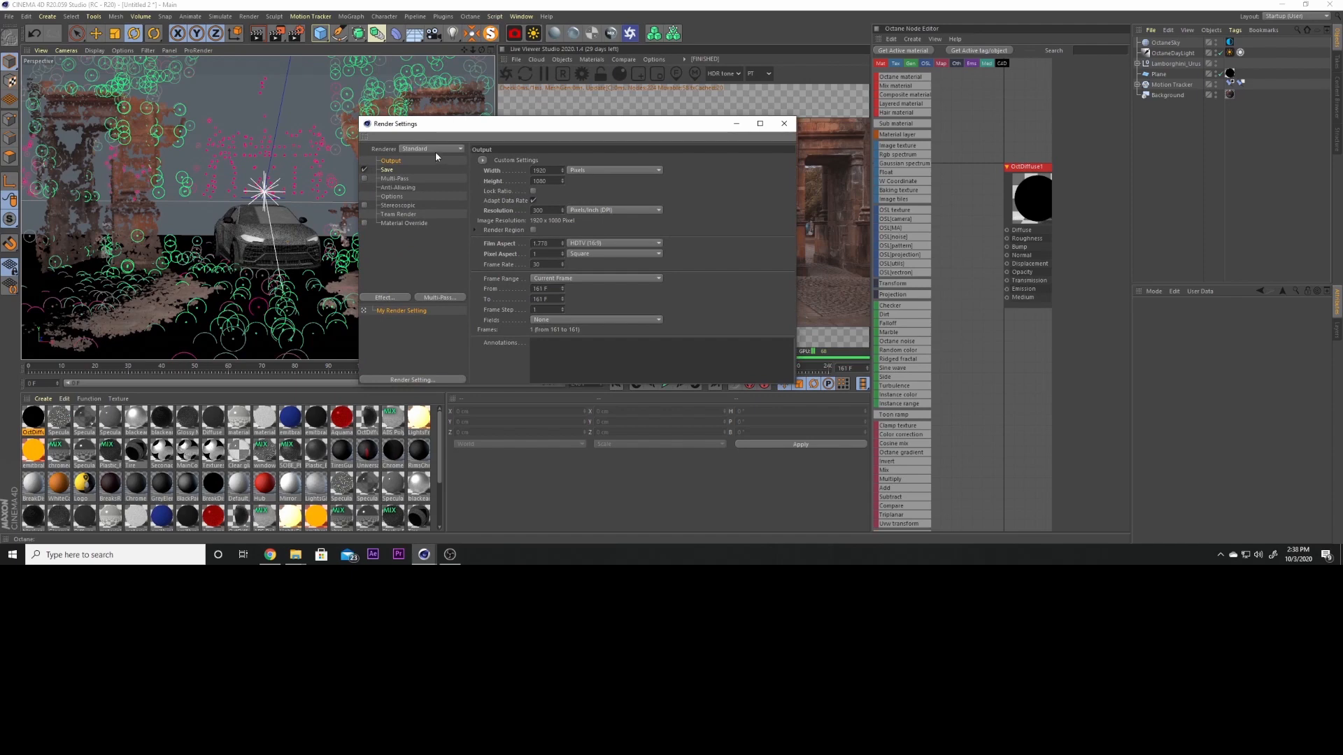
Switch the renderer to Octane Renderer and enable its denoised beauty pass.
click(436, 149)
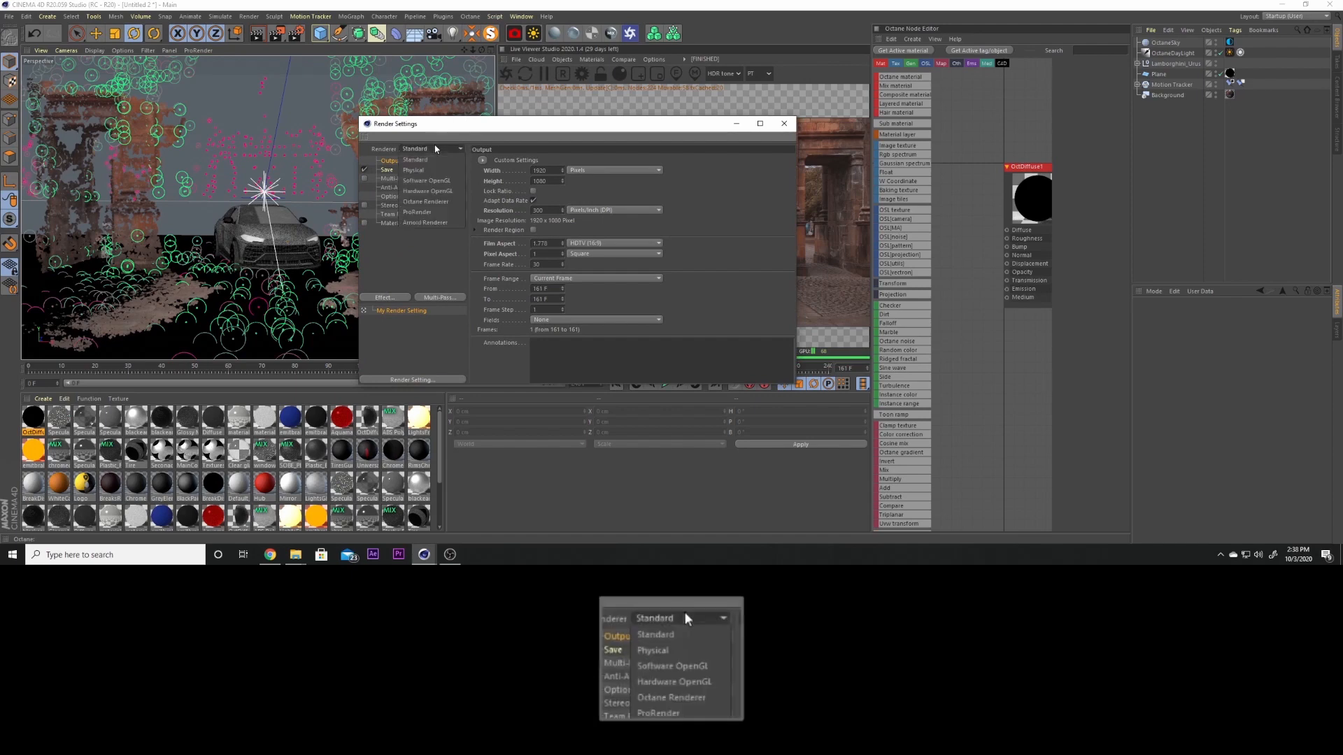
click(429, 202)
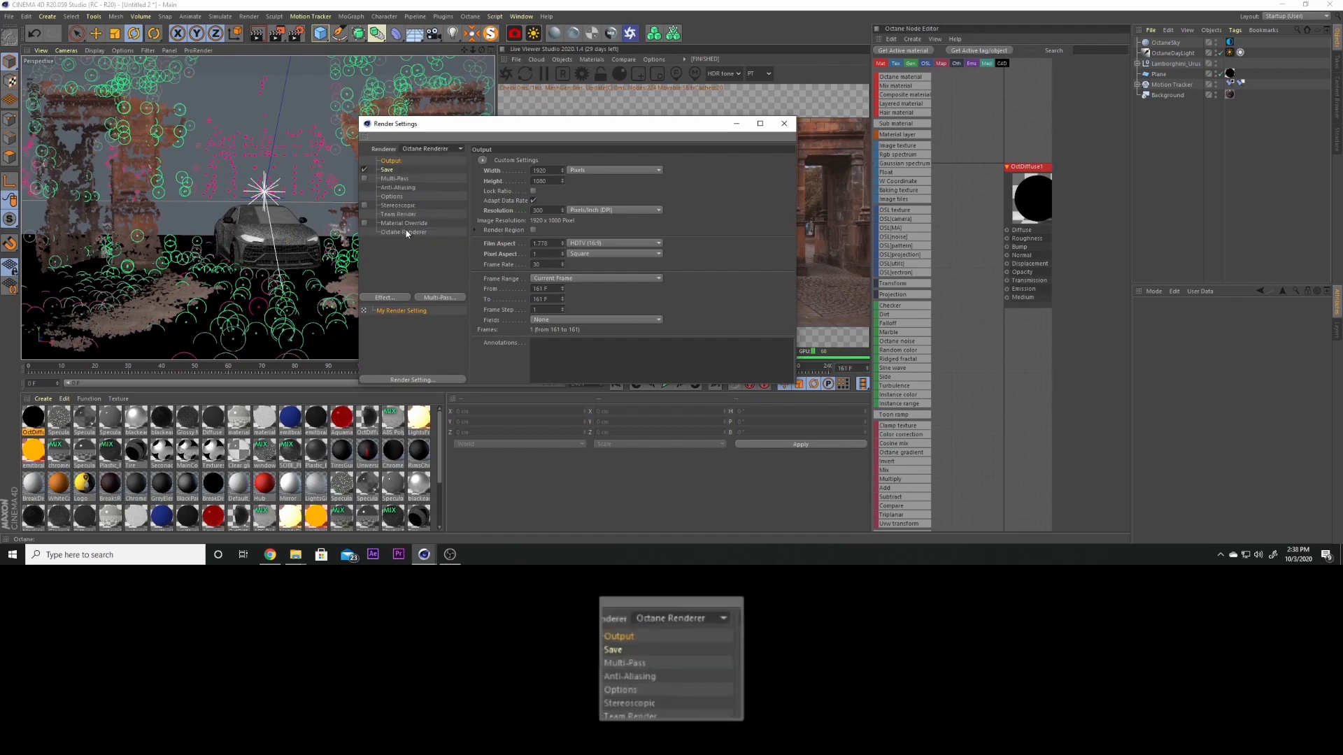
click(405, 233)
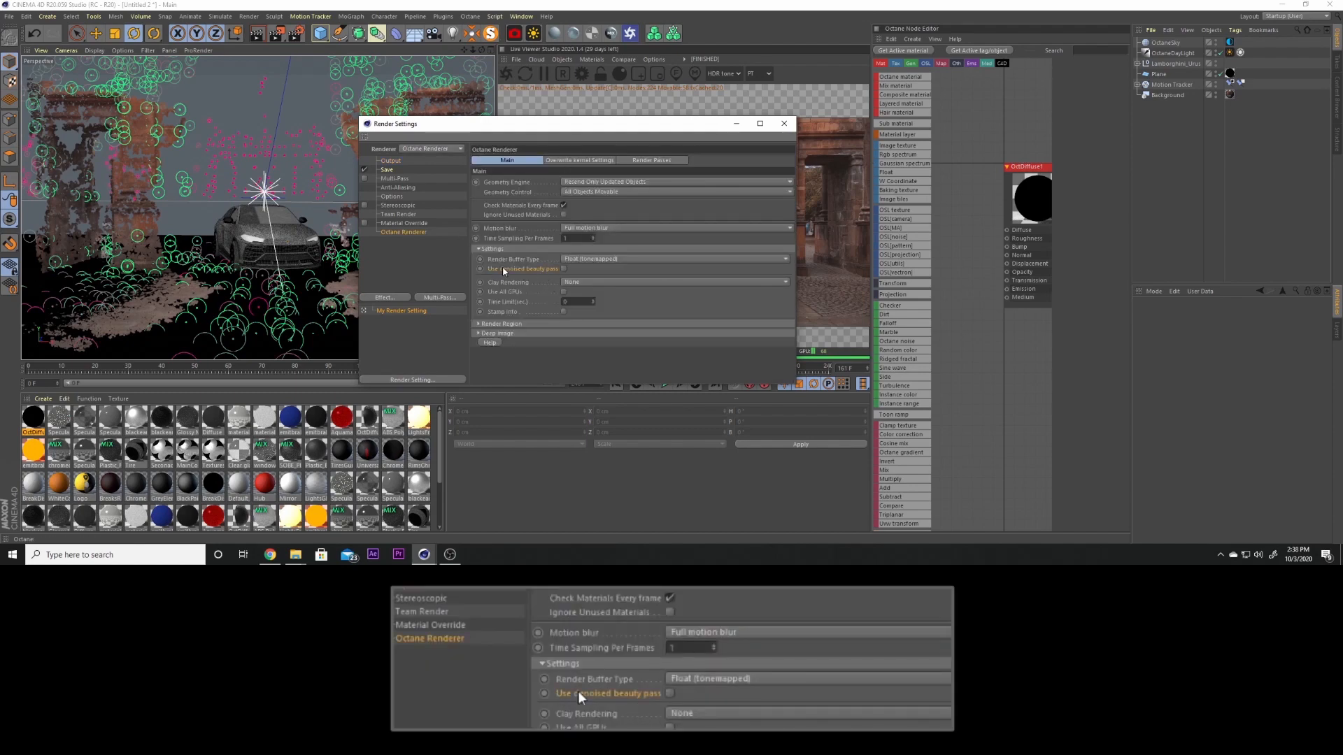
click(564, 269)
Set the saved image format to PNG and enable the alpha channel.
click(390, 171)
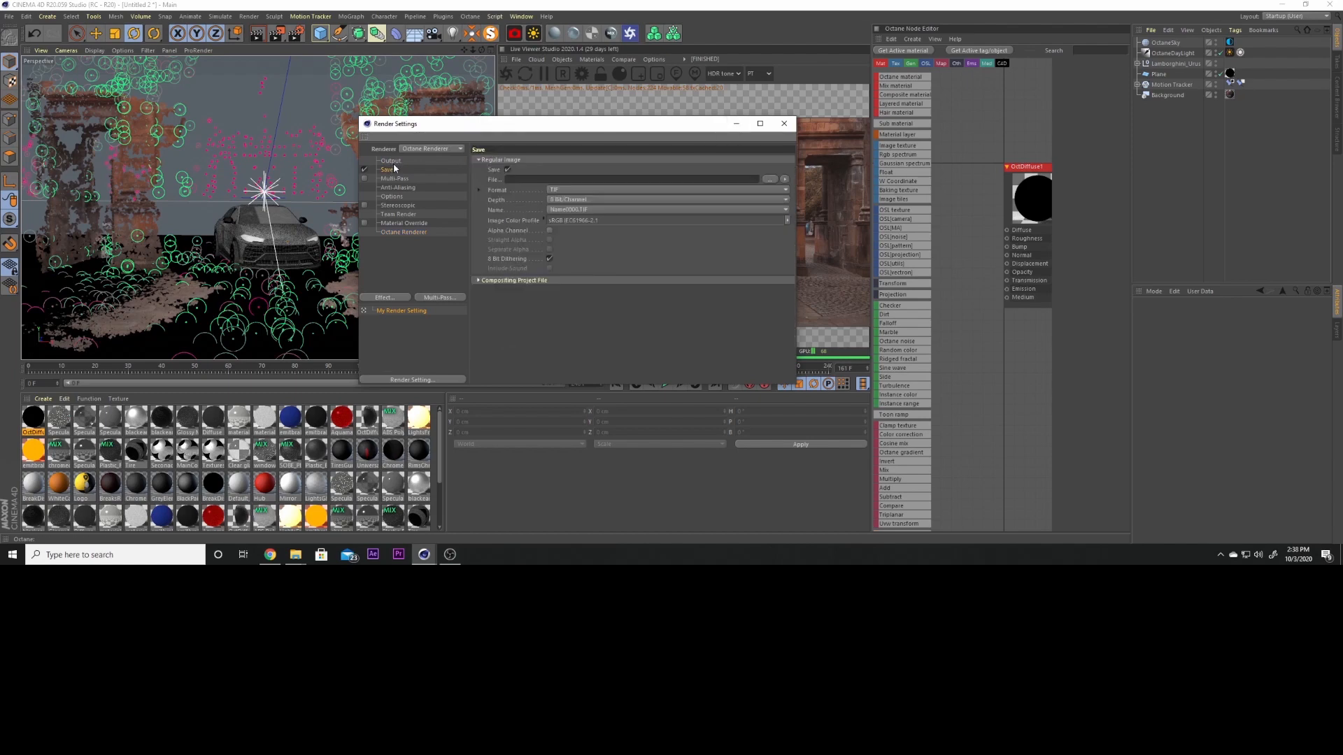
click(684, 191)
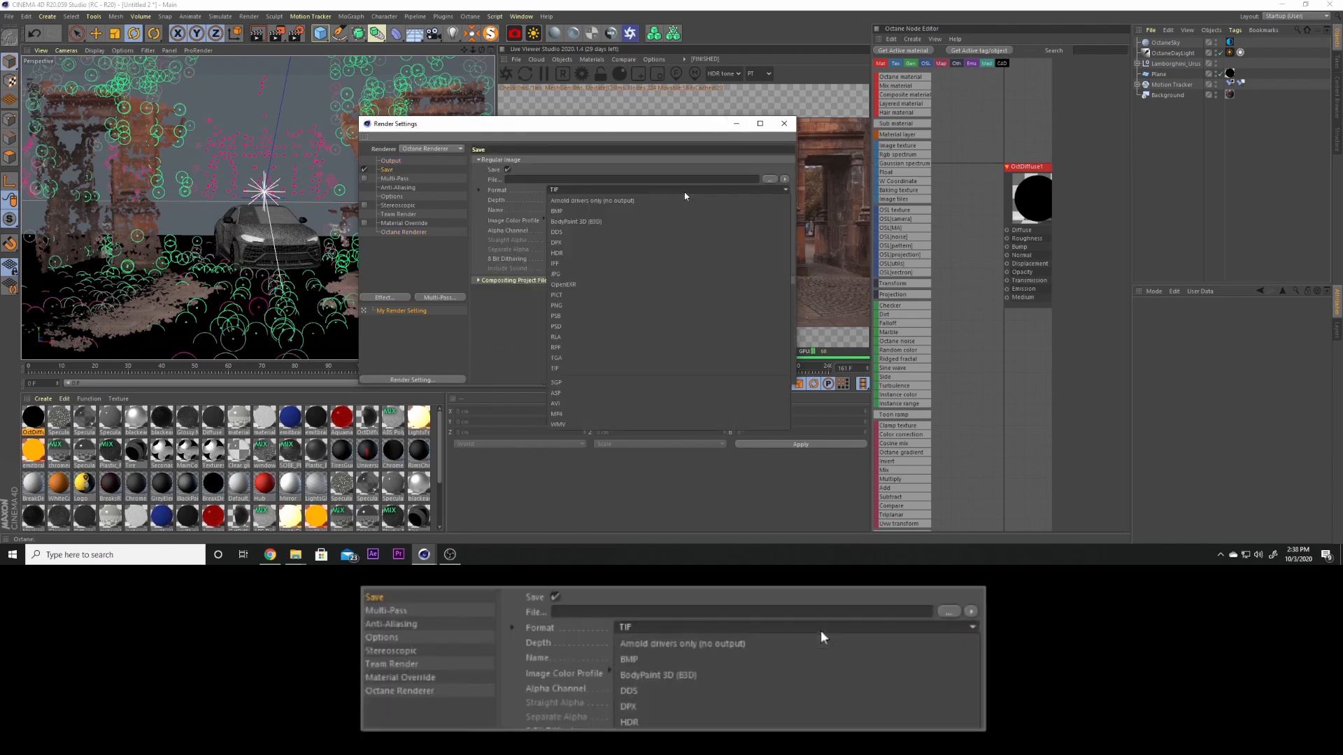
click(582, 306)
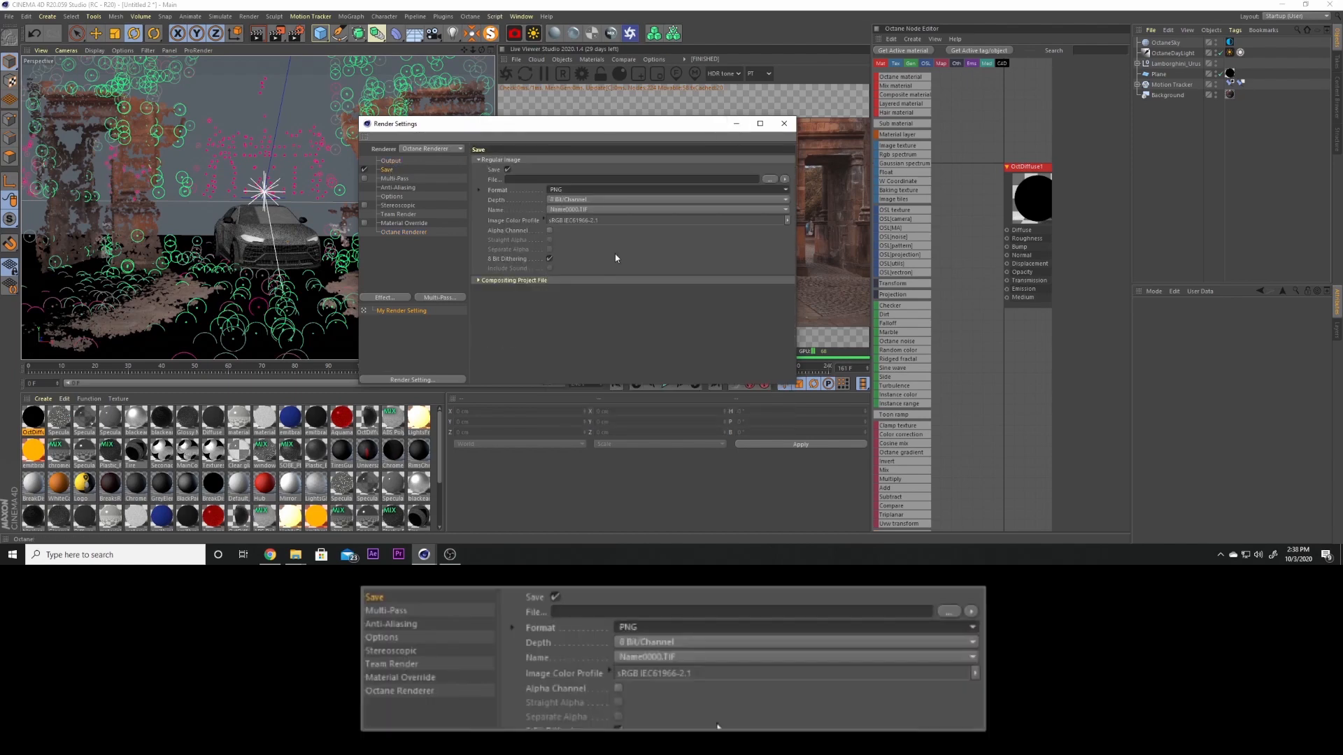
click(549, 230)
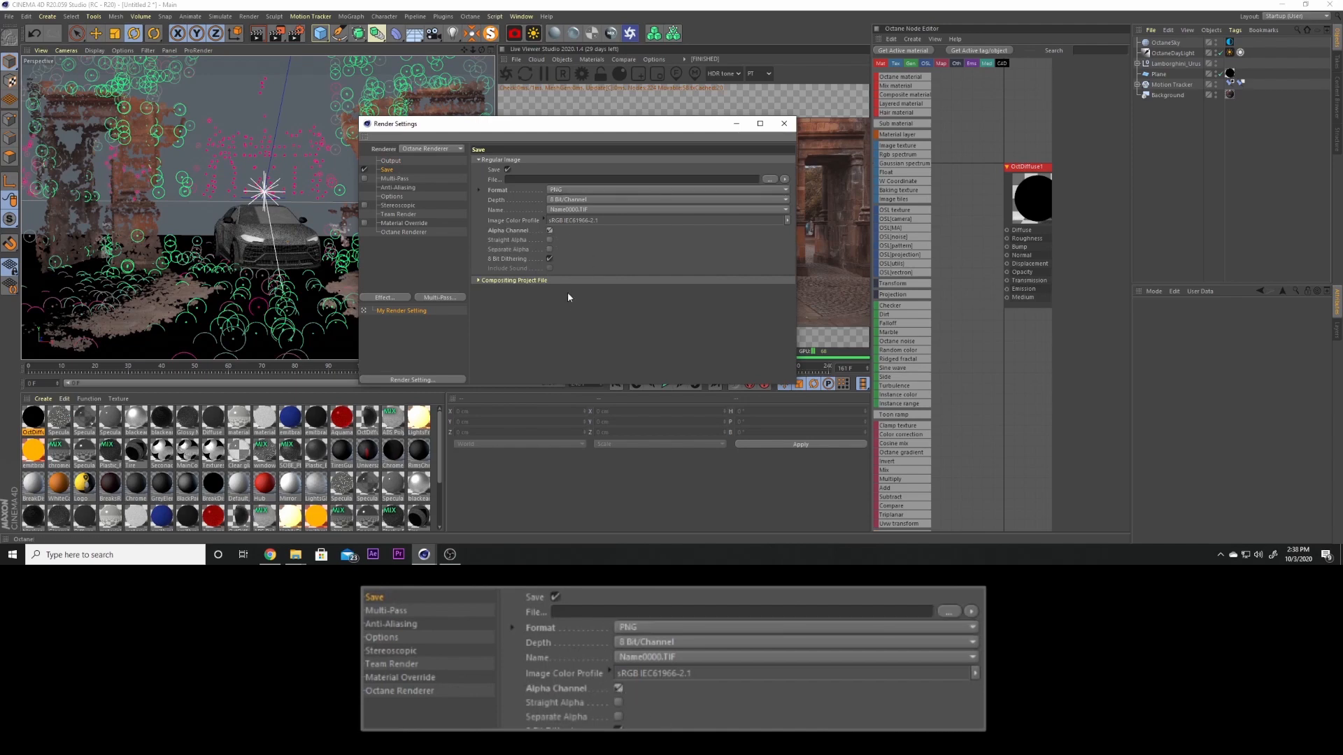
Create a Car_Tracked_Alpha folder in the project's Exports folder and open it as the render save location.
click(770, 178)
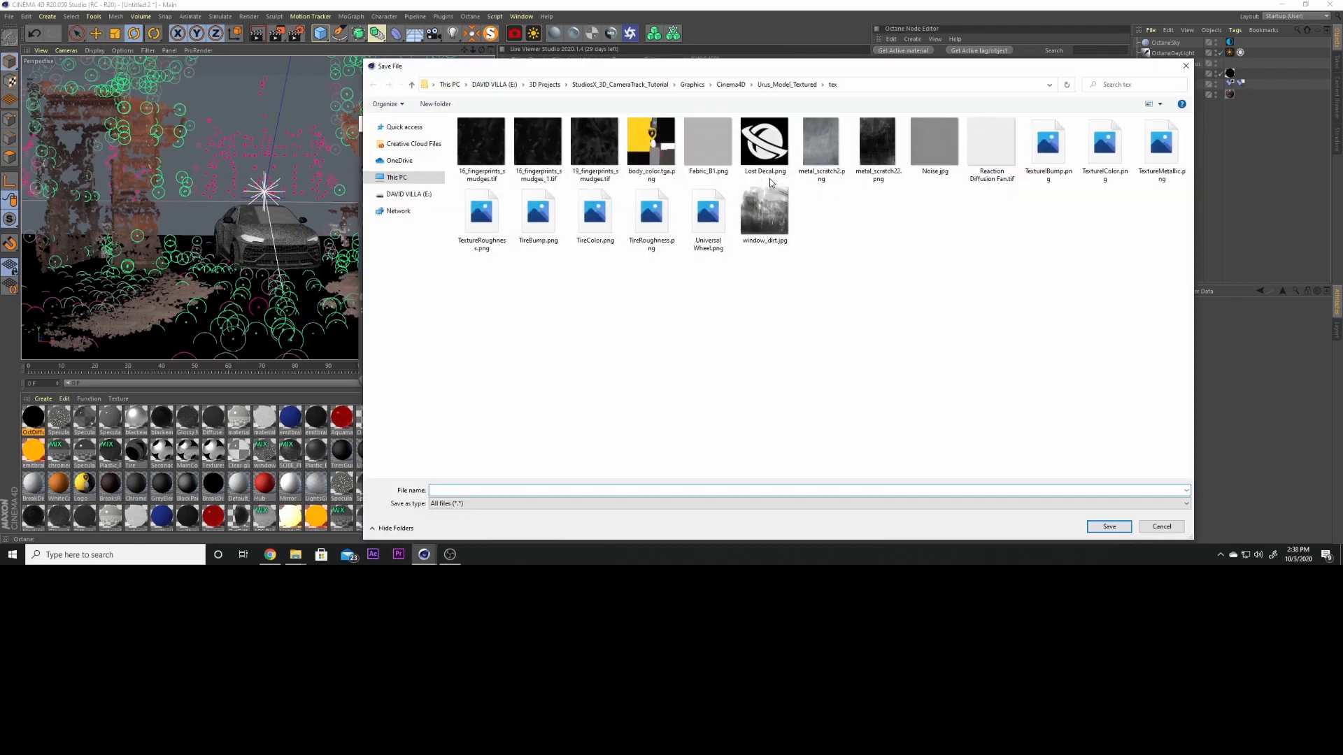
click(629, 83)
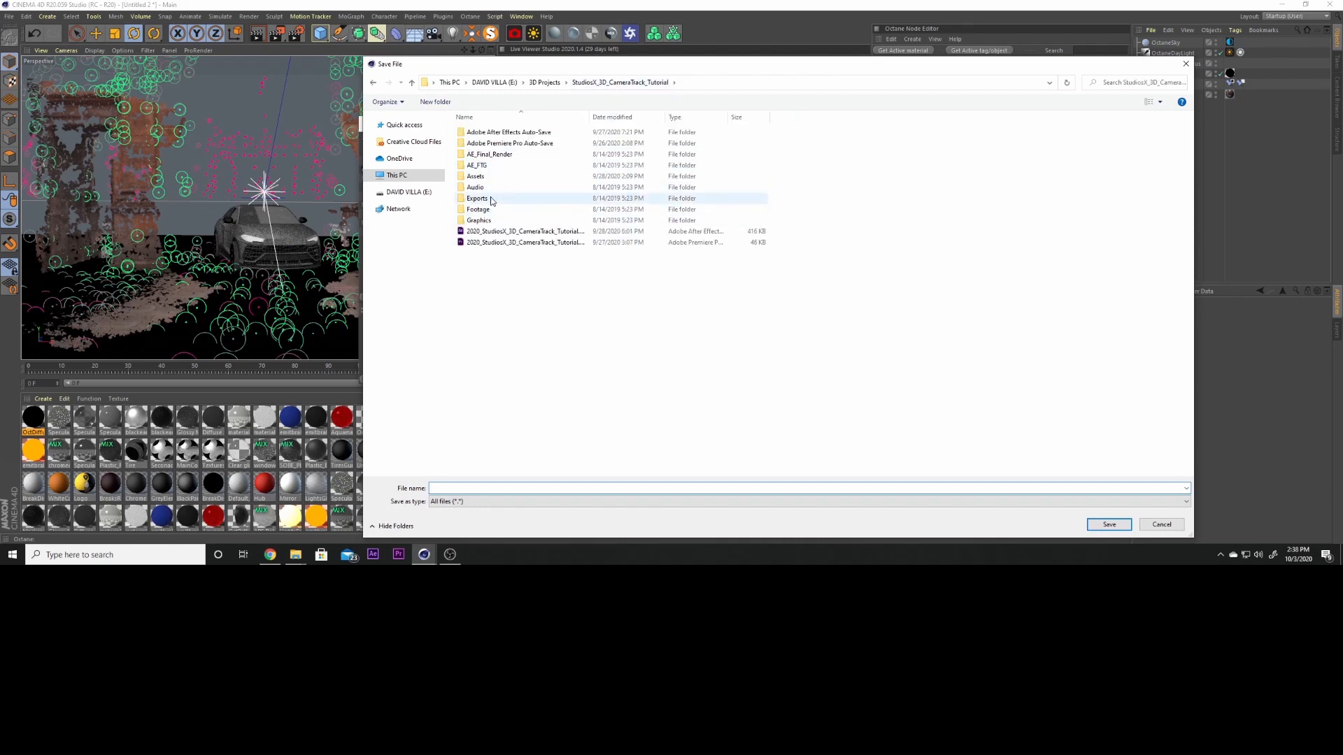
double_click(518, 199)
click(435, 102)
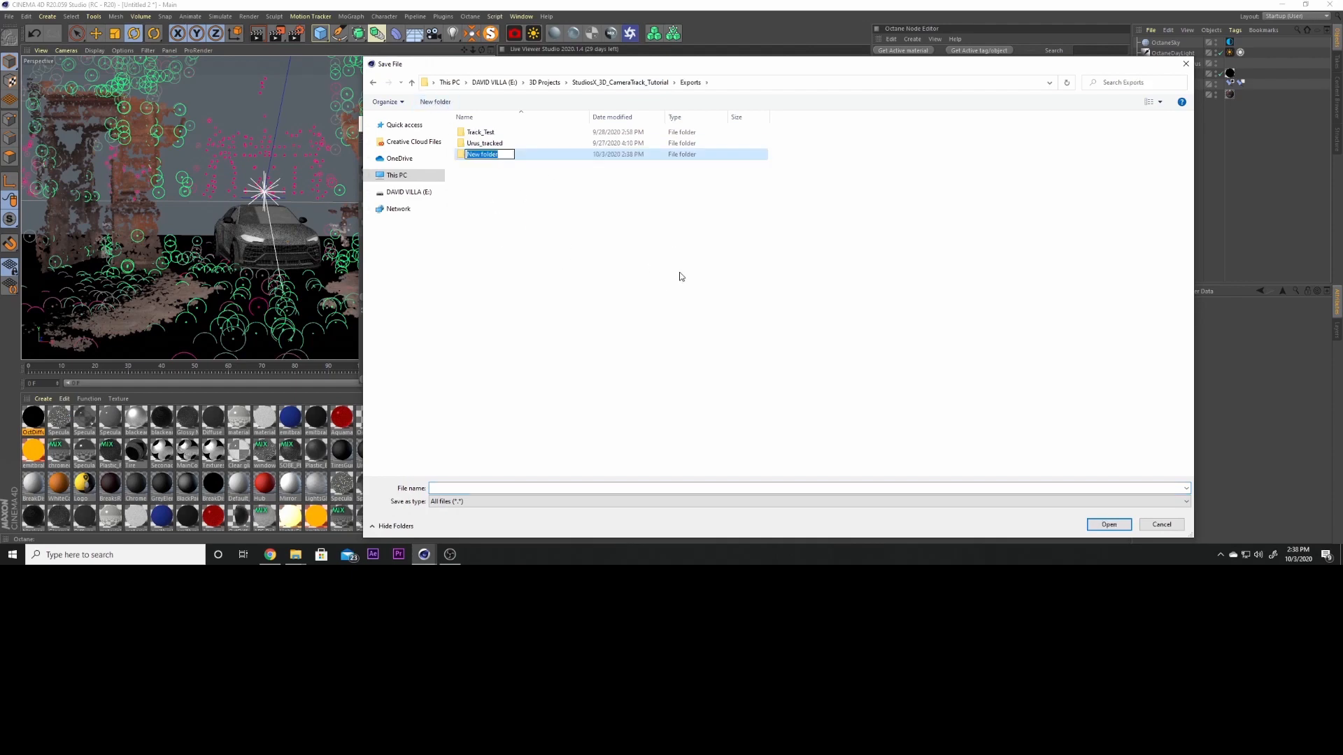
text(Car_YTra)
key(BackSpace)
key(BackSpace)
key(BackSpace)
key(BackSpace)
text(Tracked_Alpha)
click(542, 156)
double_click(542, 155)
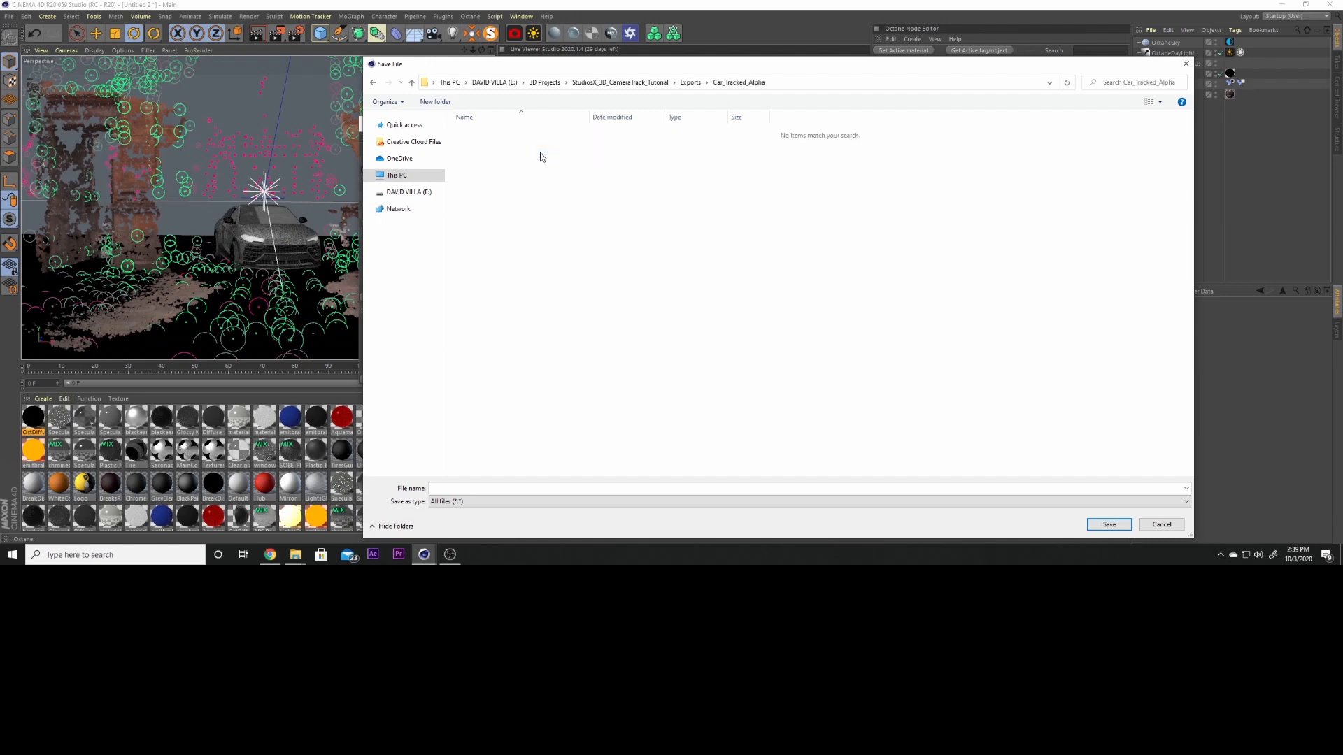
Name the render output file Car_tracked_Alpha, save the path and close the render settings.
click(461, 488)
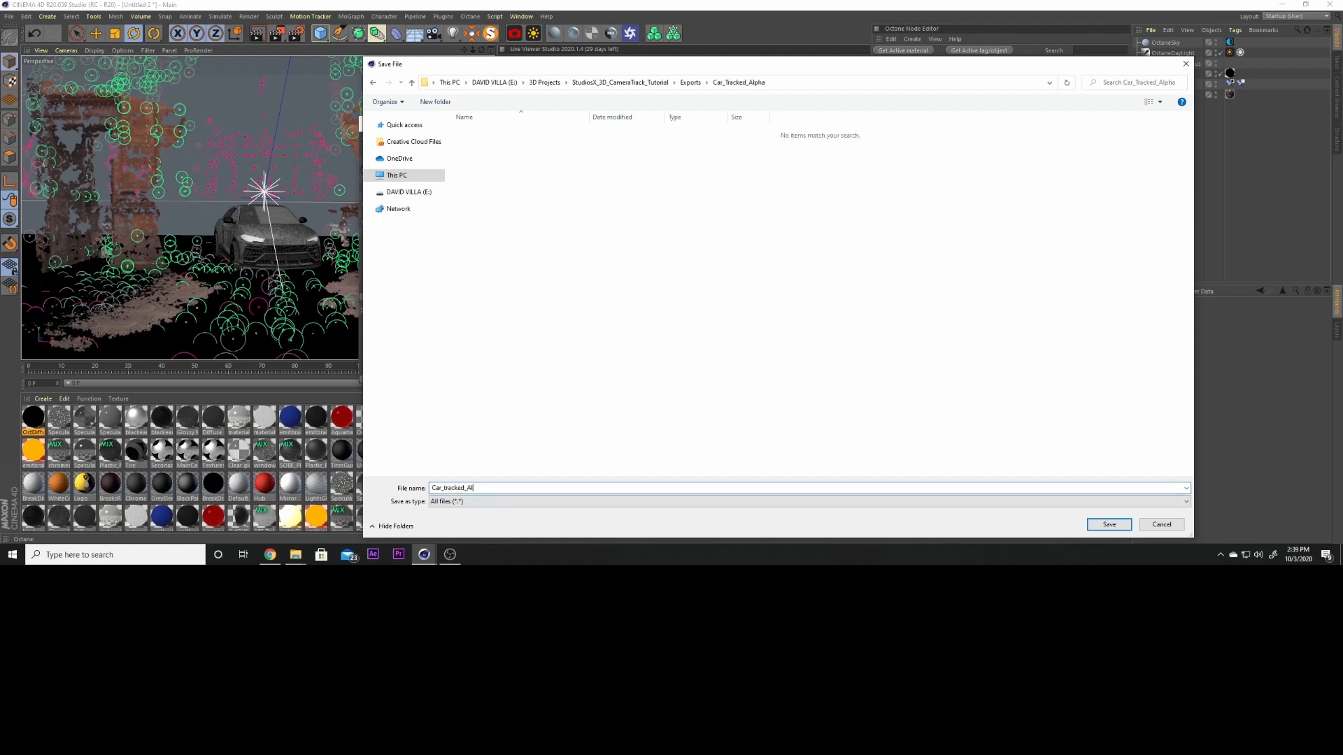
click(1109, 523)
click(670, 240)
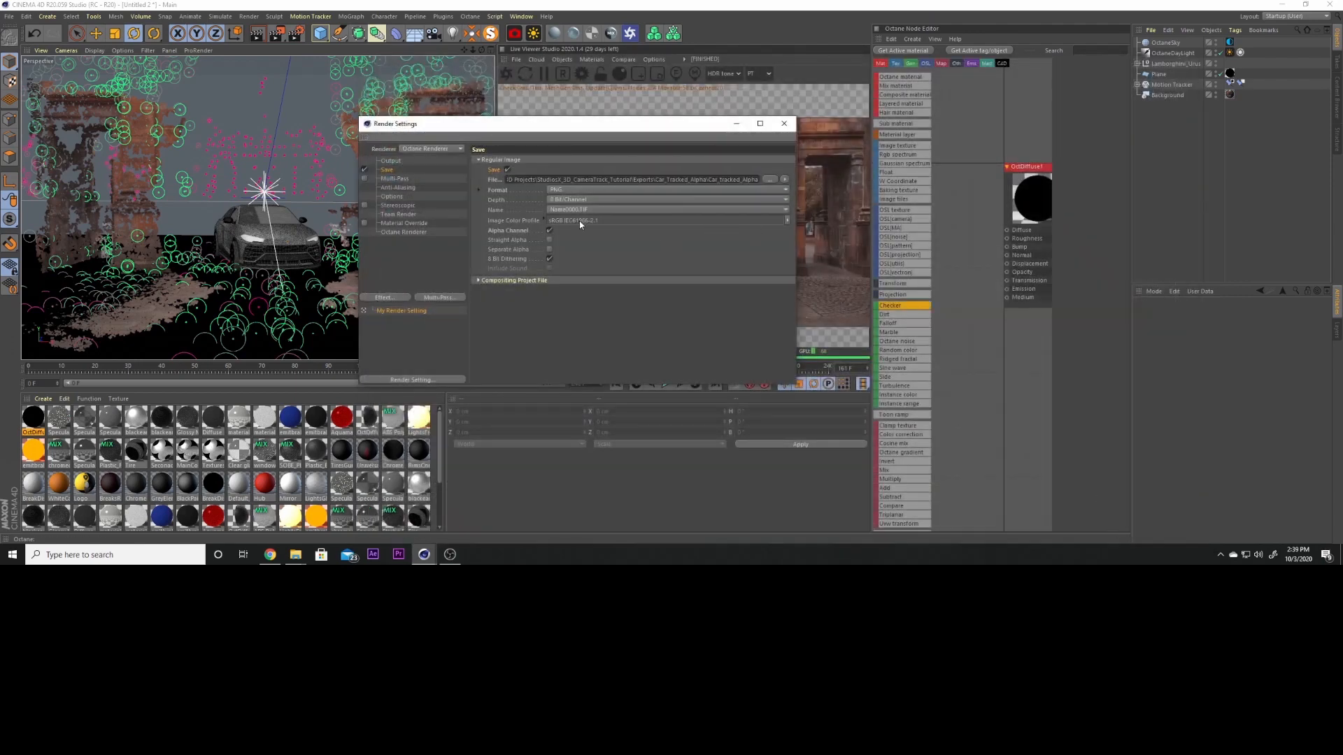
click(784, 125)
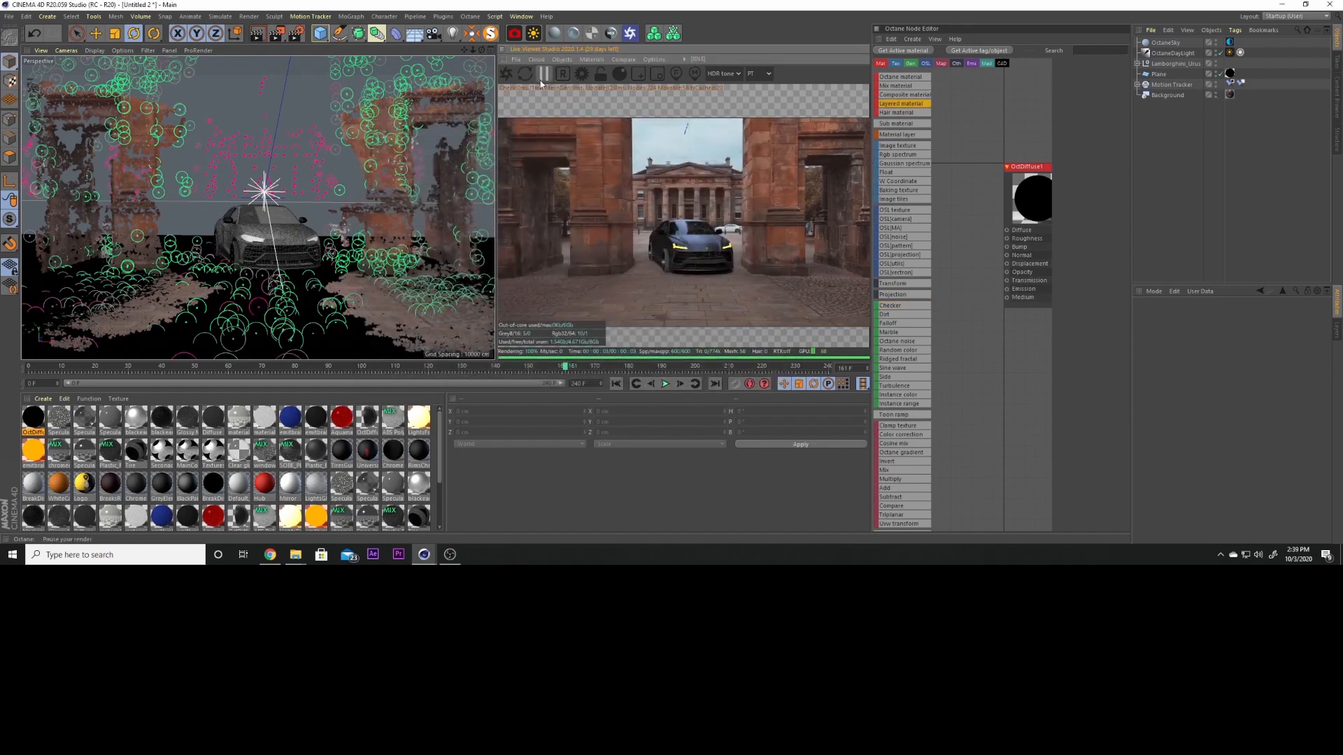
Add an OctaneCameraTag to the Solved Camera under the Motion Tracker.
click(1215, 93)
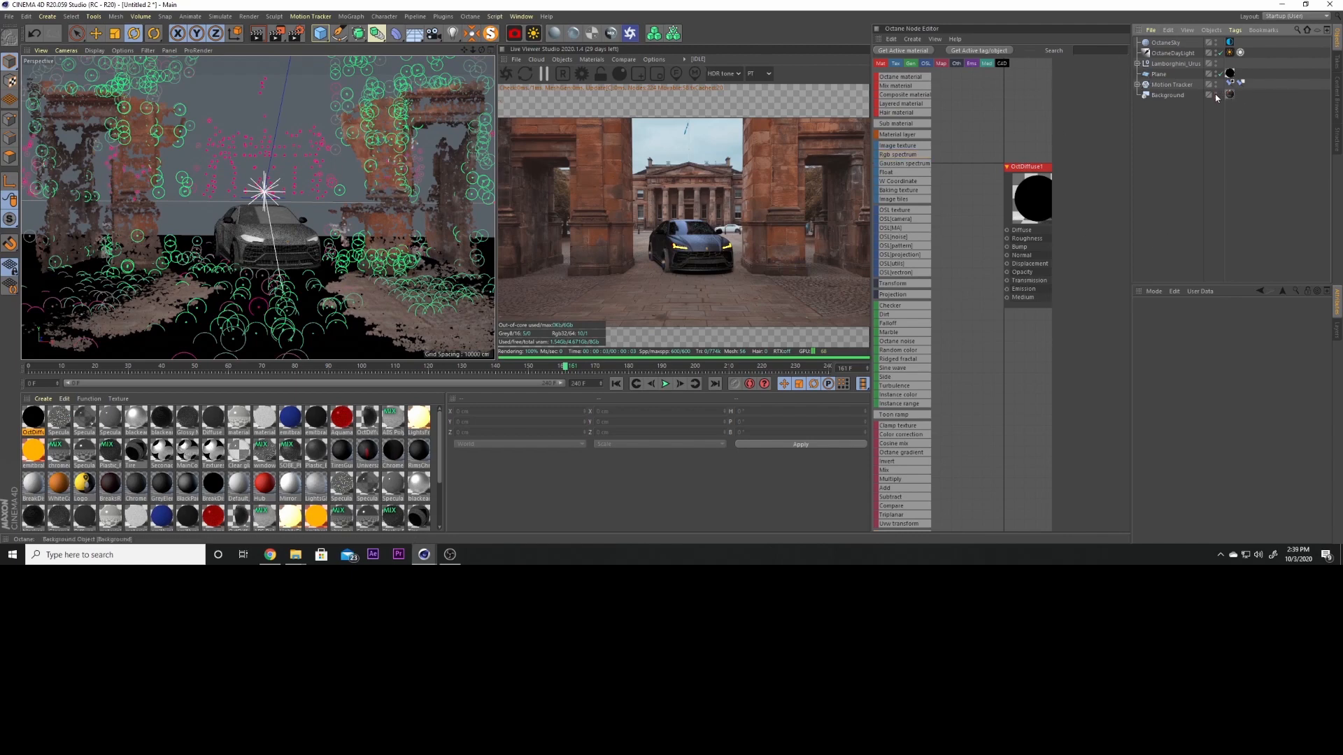
click(505, 75)
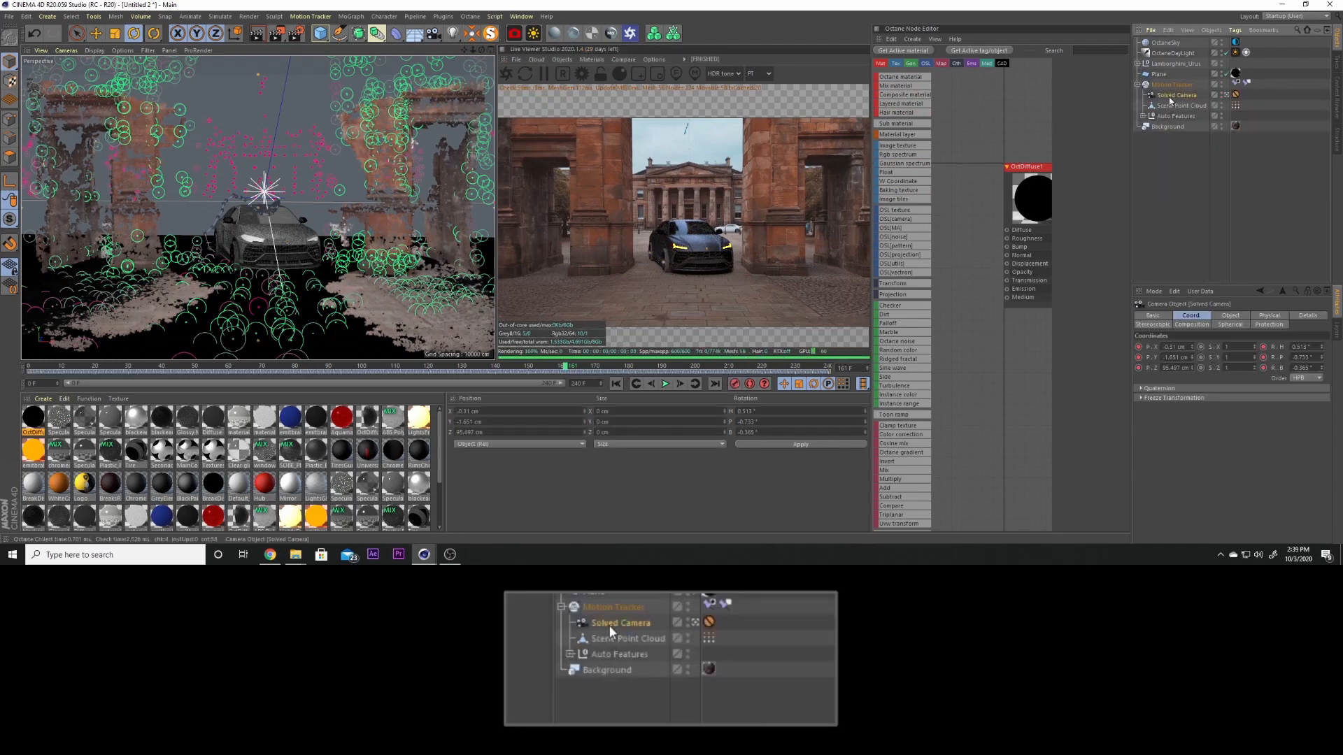
right_click(1173, 99)
mouse_move(1215, 118)
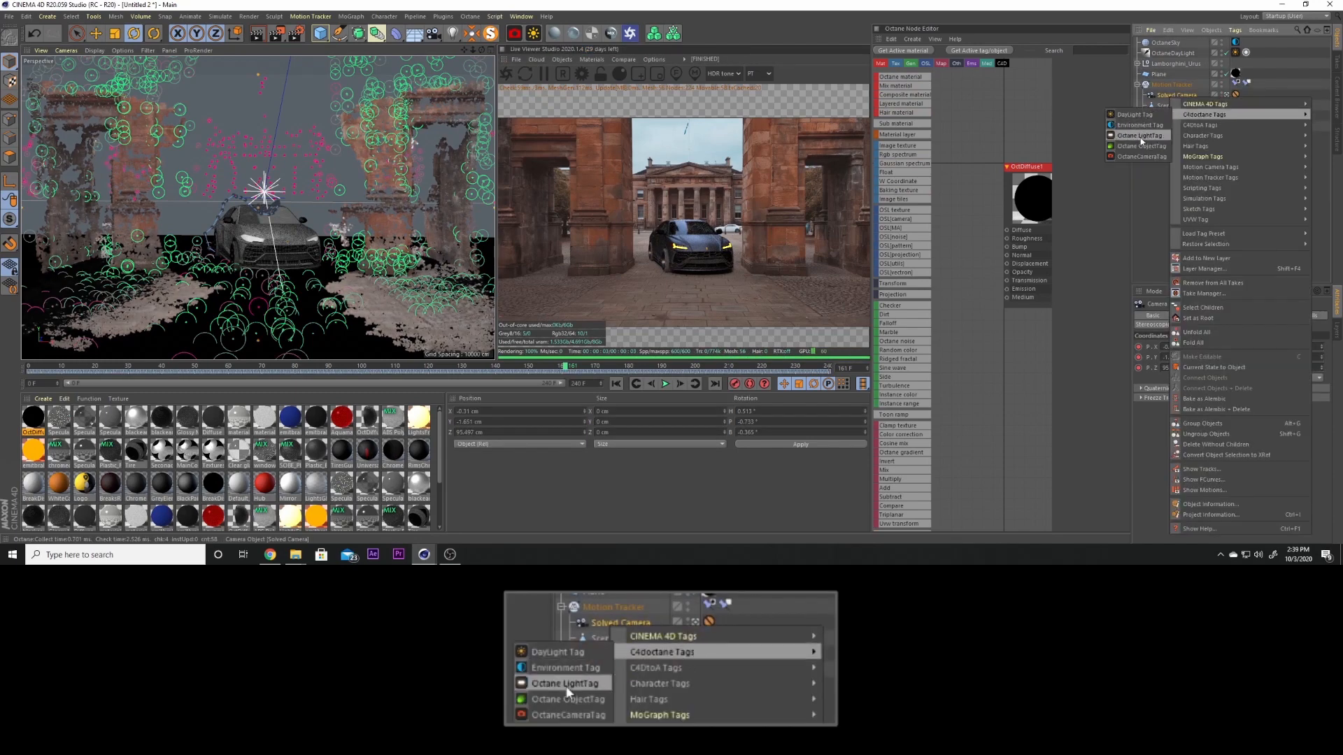
click(1140, 157)
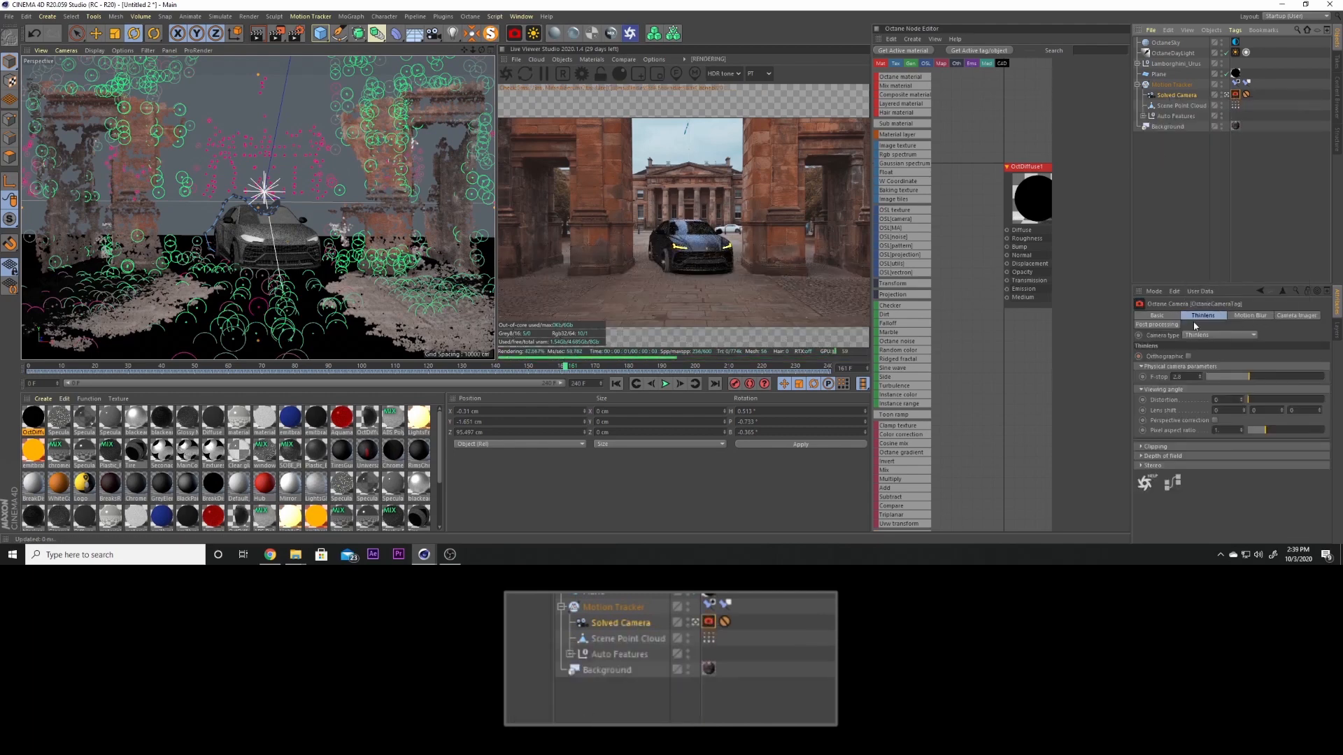
Enable the camera imager and its Spectral AI denoiser on the Octane camera tag.
click(1287, 316)
click(1211, 356)
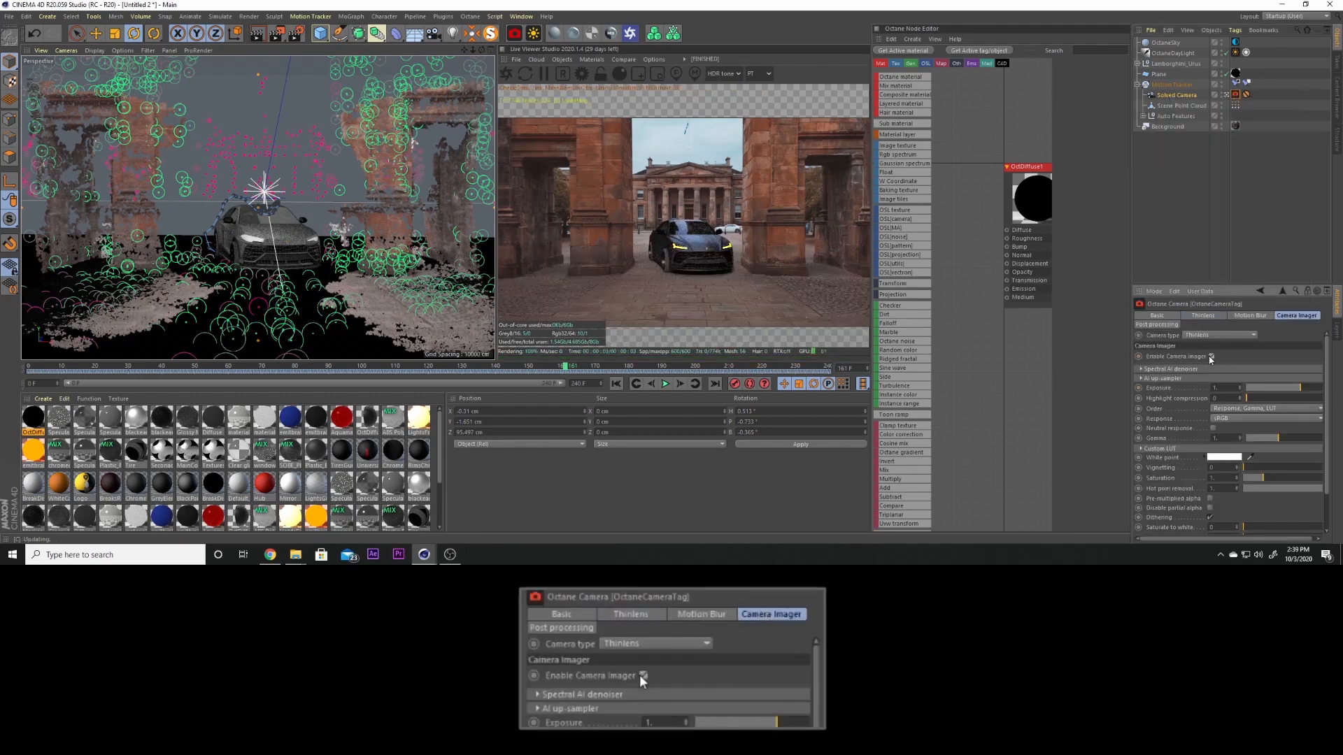
click(1141, 369)
click(1219, 379)
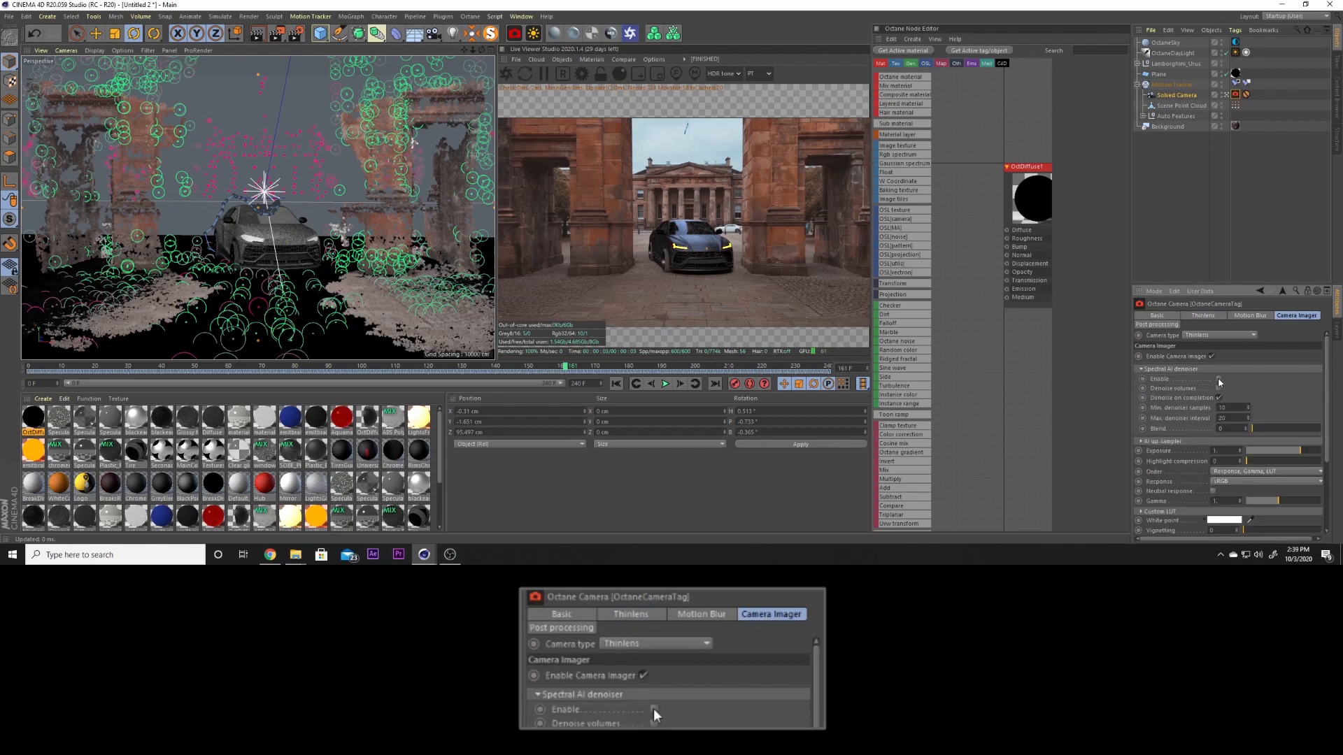
click(1141, 369)
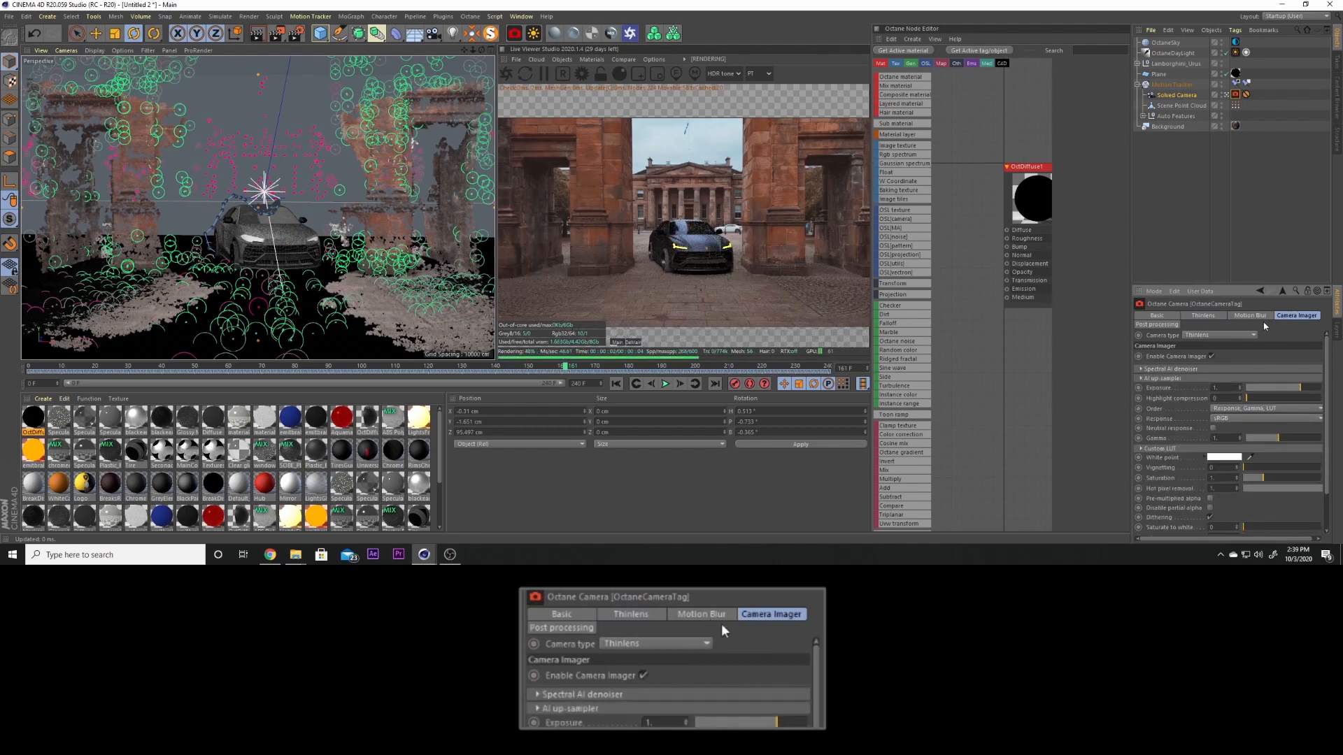
Enable the Octane camera's post processing with bloom power about 6.53, cutoff about 1.3 and glare power about 0.027.
click(1166, 326)
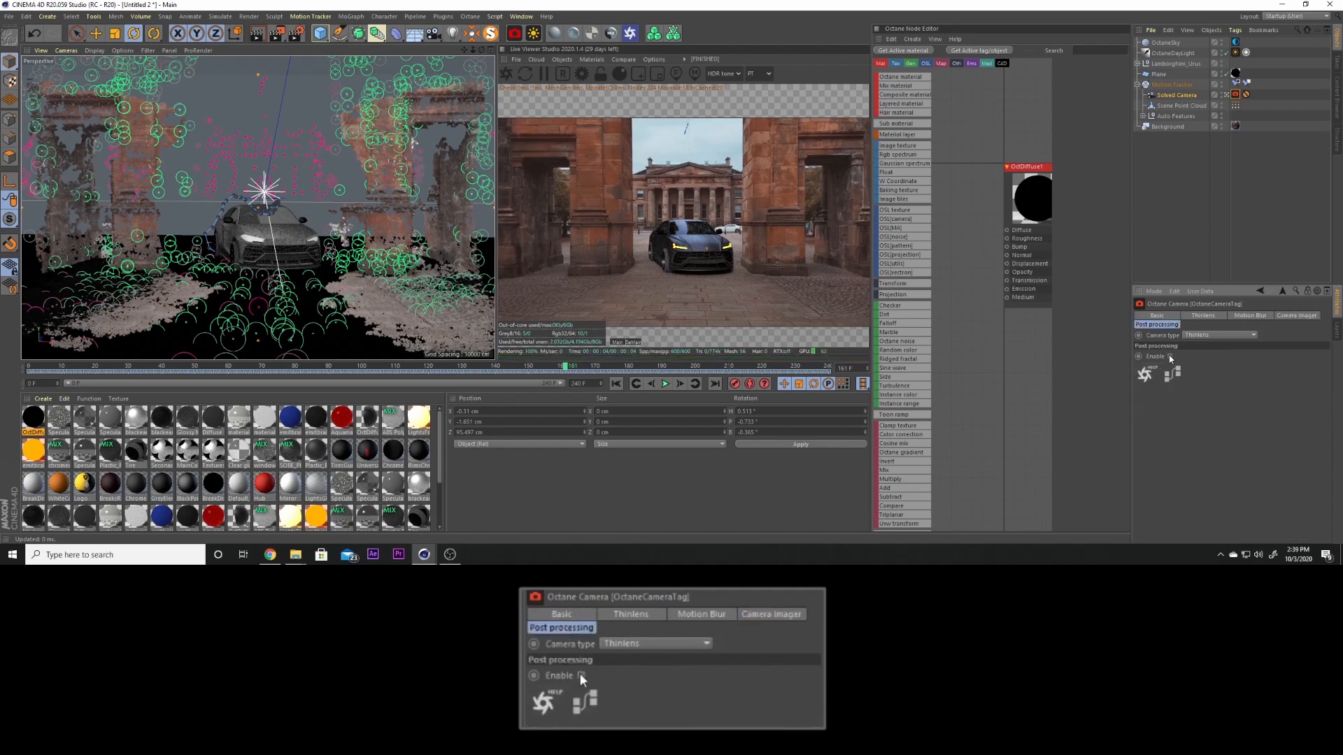
click(1170, 356)
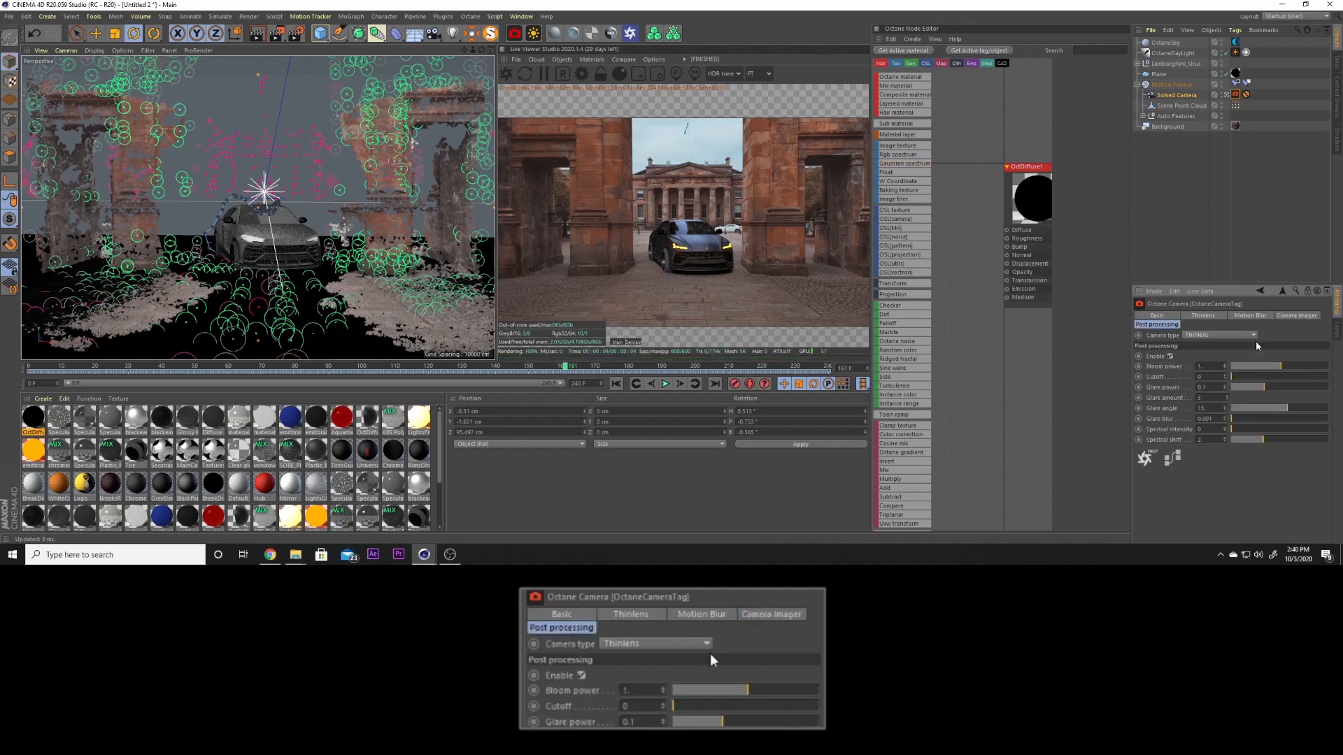
drag(1280, 368, 1251, 386)
drag(1292, 368, 1290, 368)
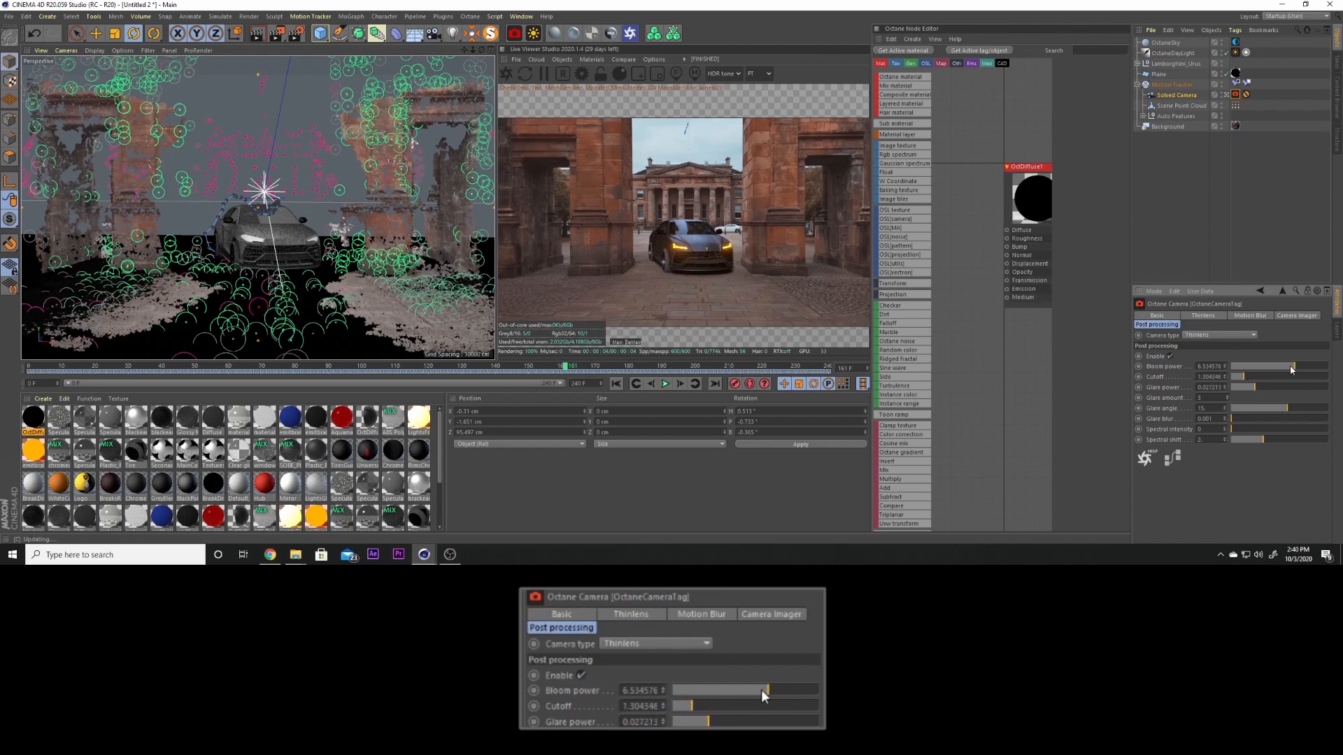
Pause the live render and hide the Background object in both the viewport and the render.
click(1164, 149)
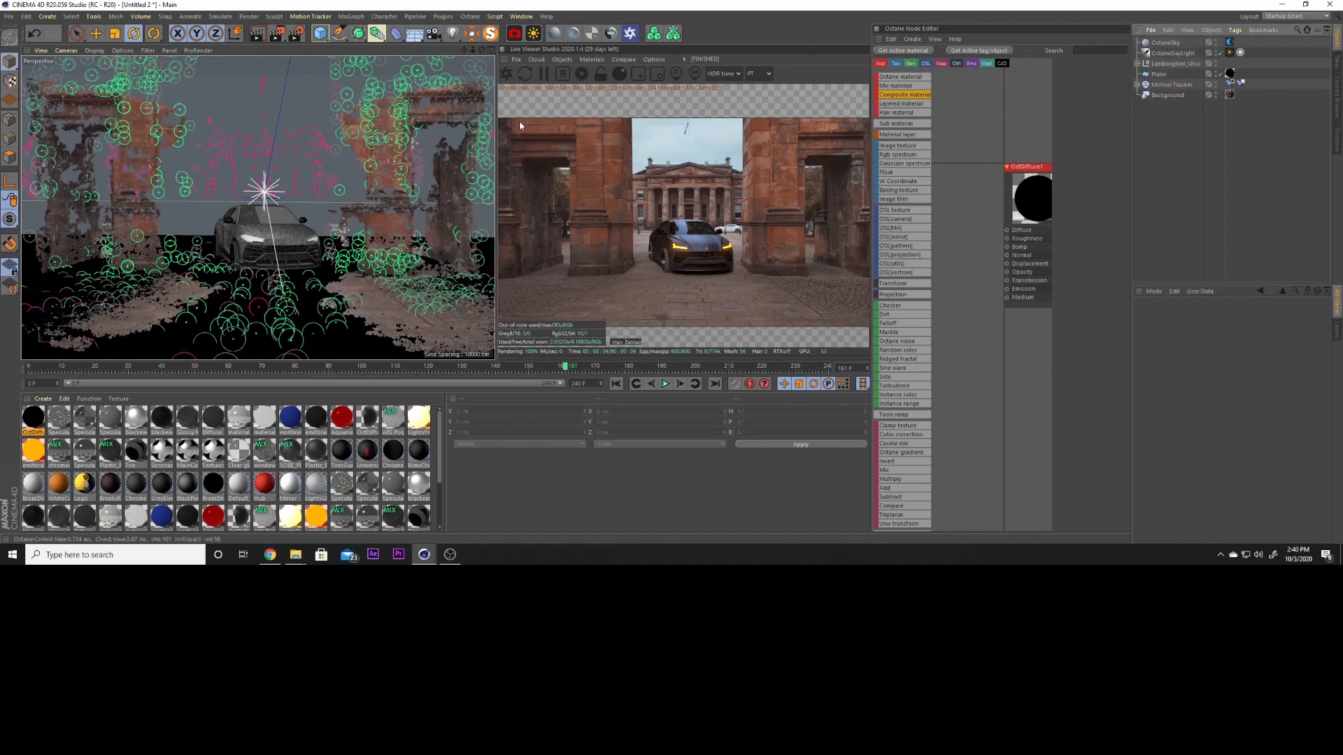
click(544, 73)
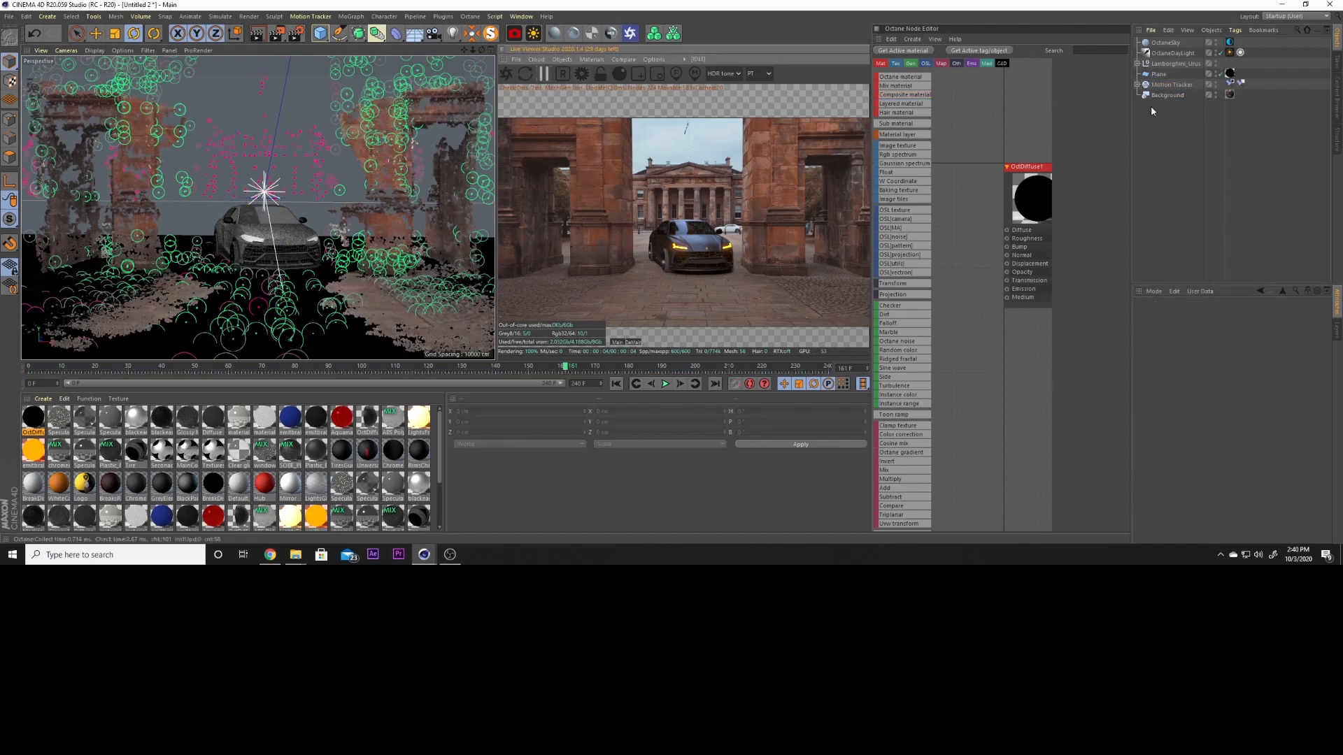
alt+double_click(1216, 96)
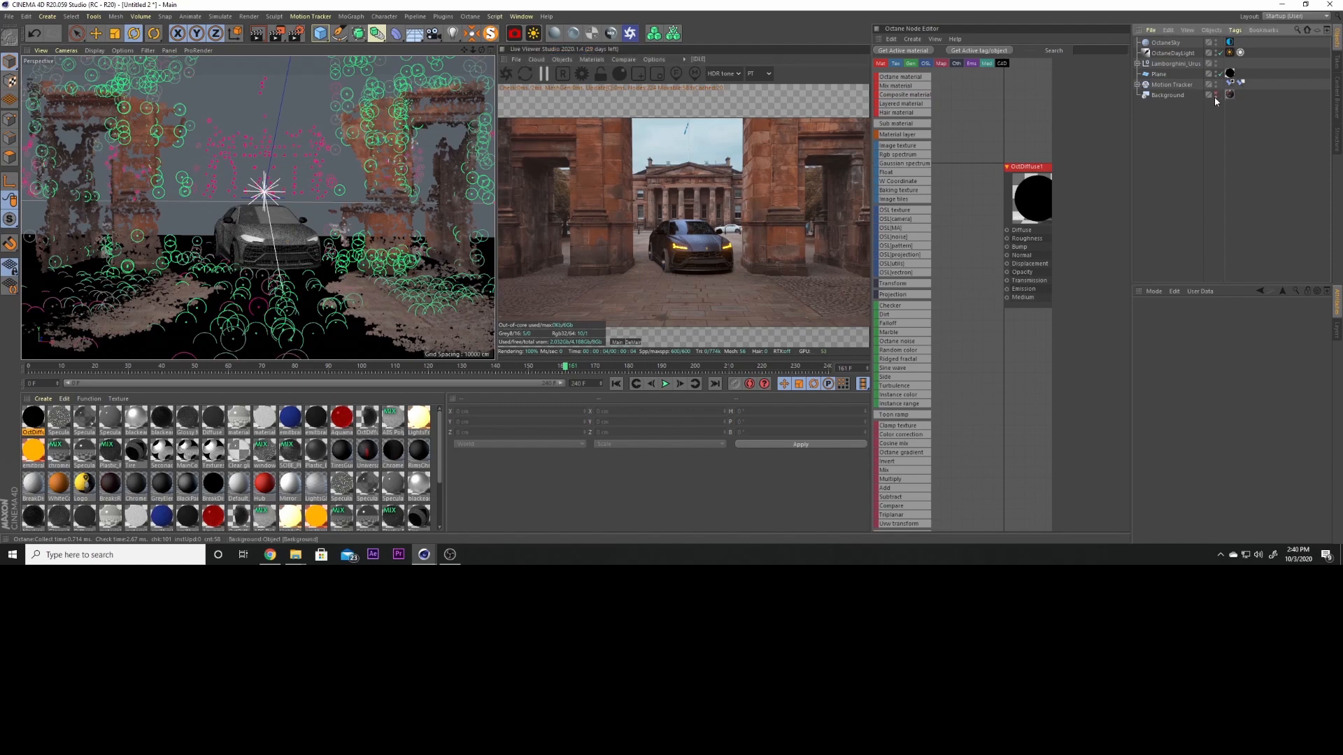
Set the output frame range to All Frames, recheck the PNG save settings and close the render settings.
click(298, 35)
click(357, 152)
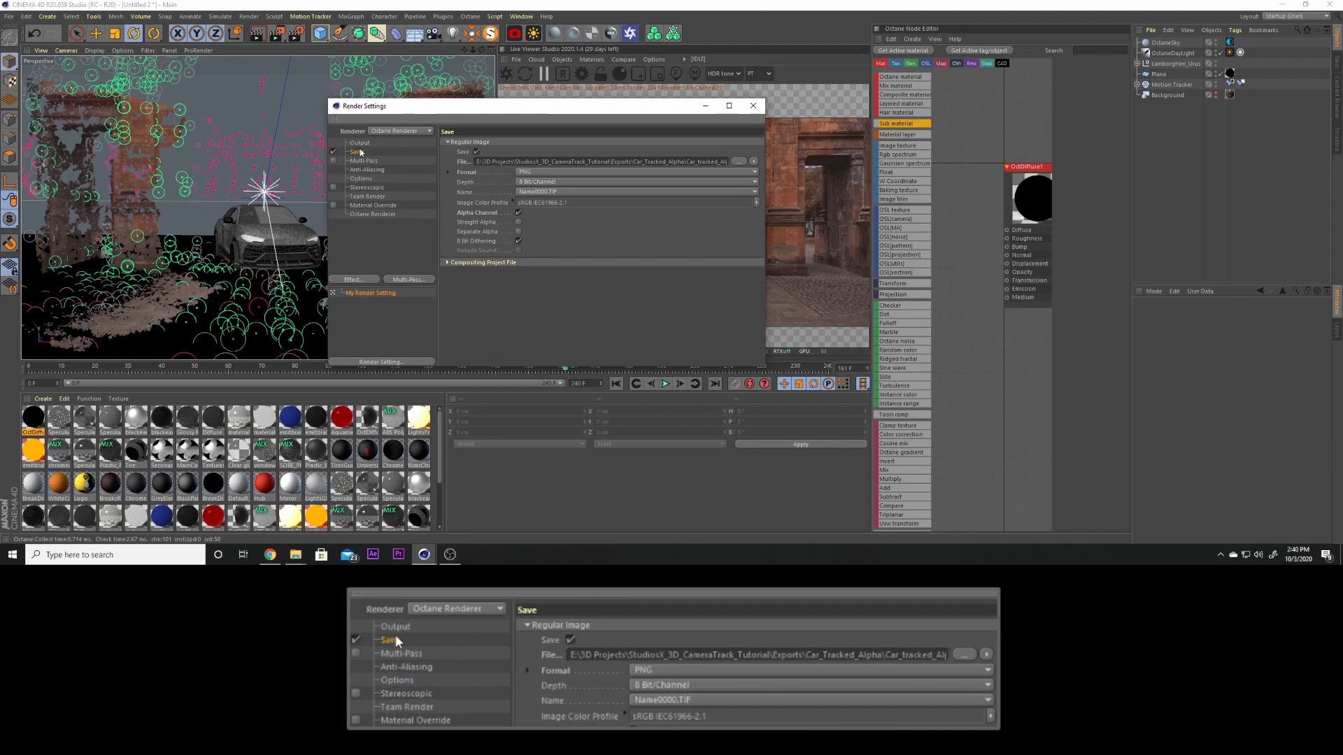
click(360, 143)
click(522, 260)
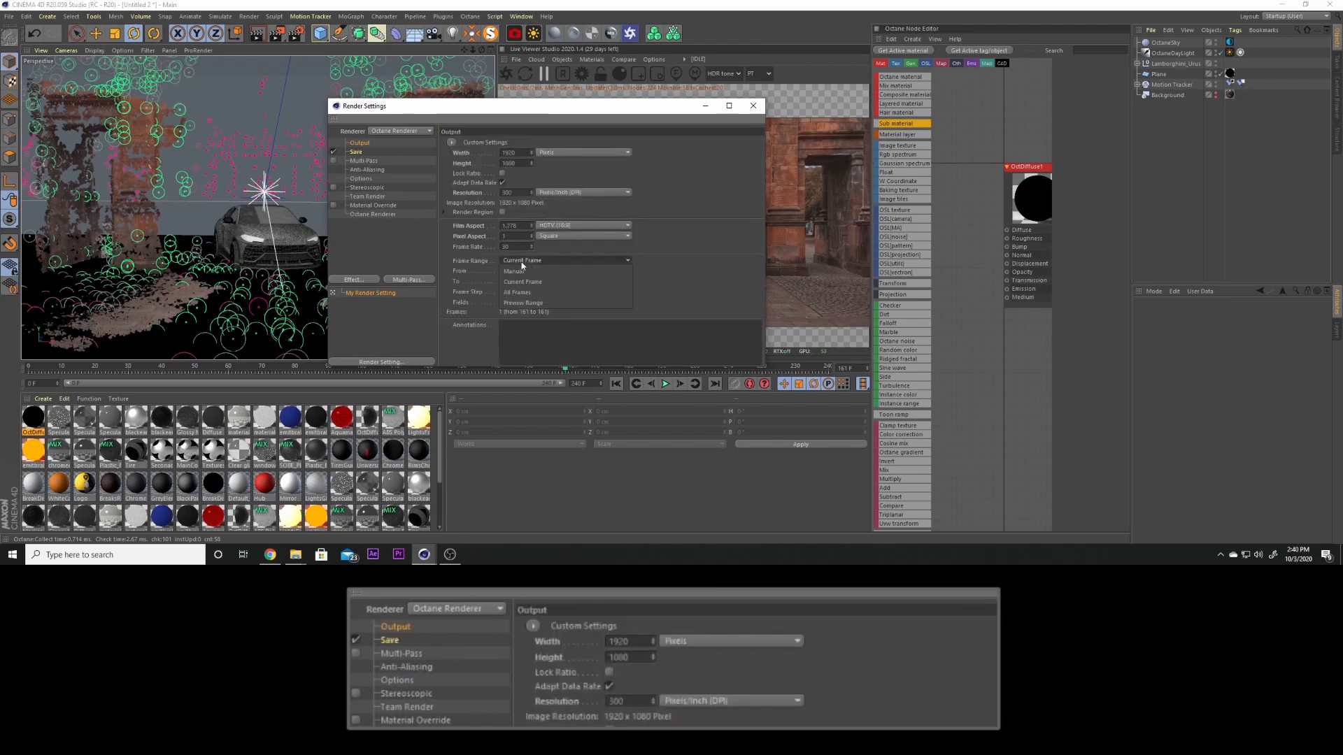
click(530, 293)
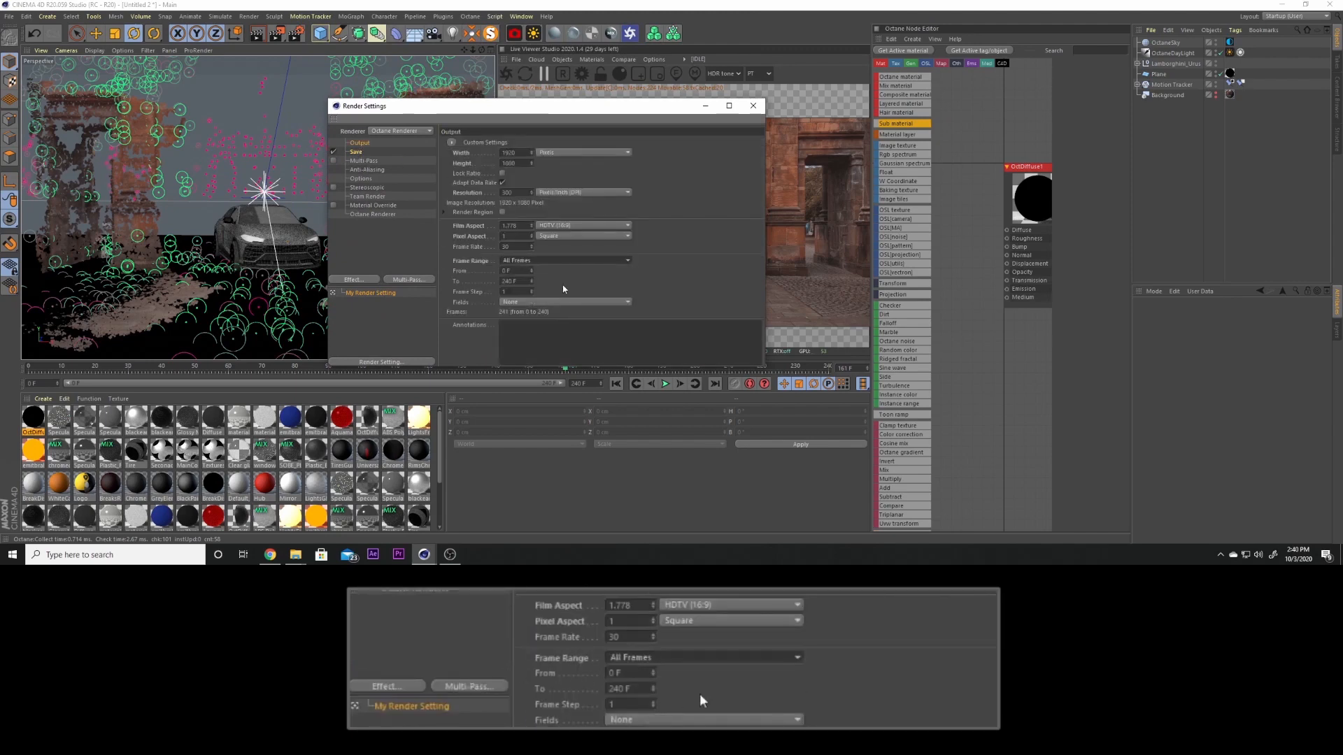
click(358, 151)
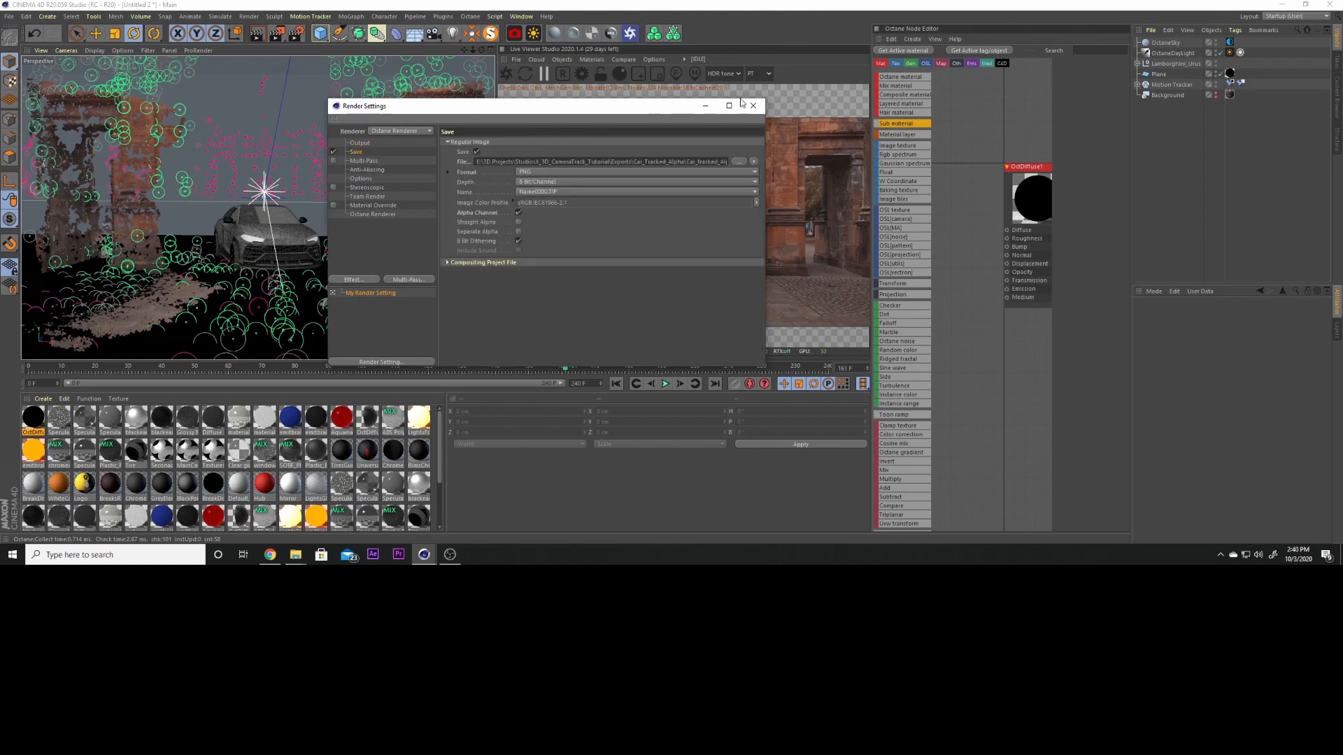
click(752, 105)
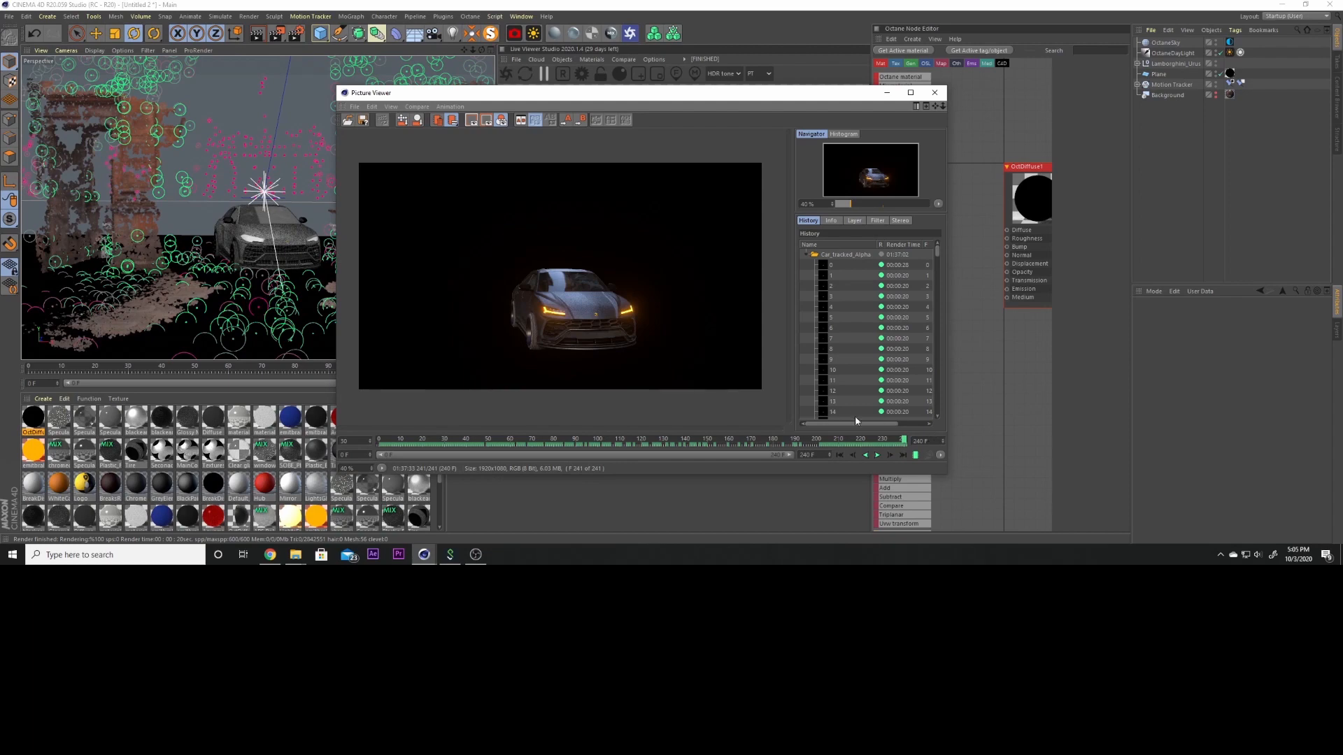
Review the rendered car on its empty background in the Picture Viewer and minimize the viewer.
mouse_move(902, 442)
mouse_down()
mouse_move(604, 437)
mouse_move(917, 447)
mouse_up()
drag(705, 96, 739, 107)
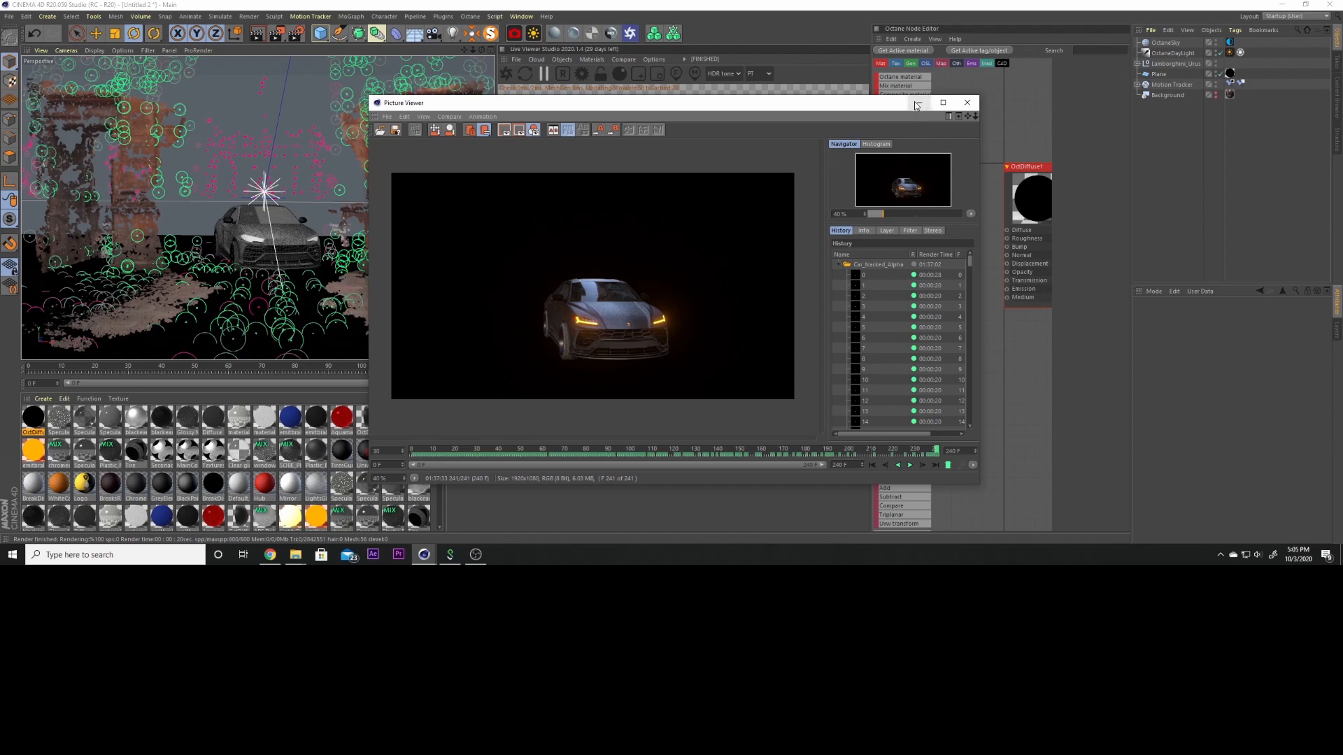
drag(821, 104, 797, 101)
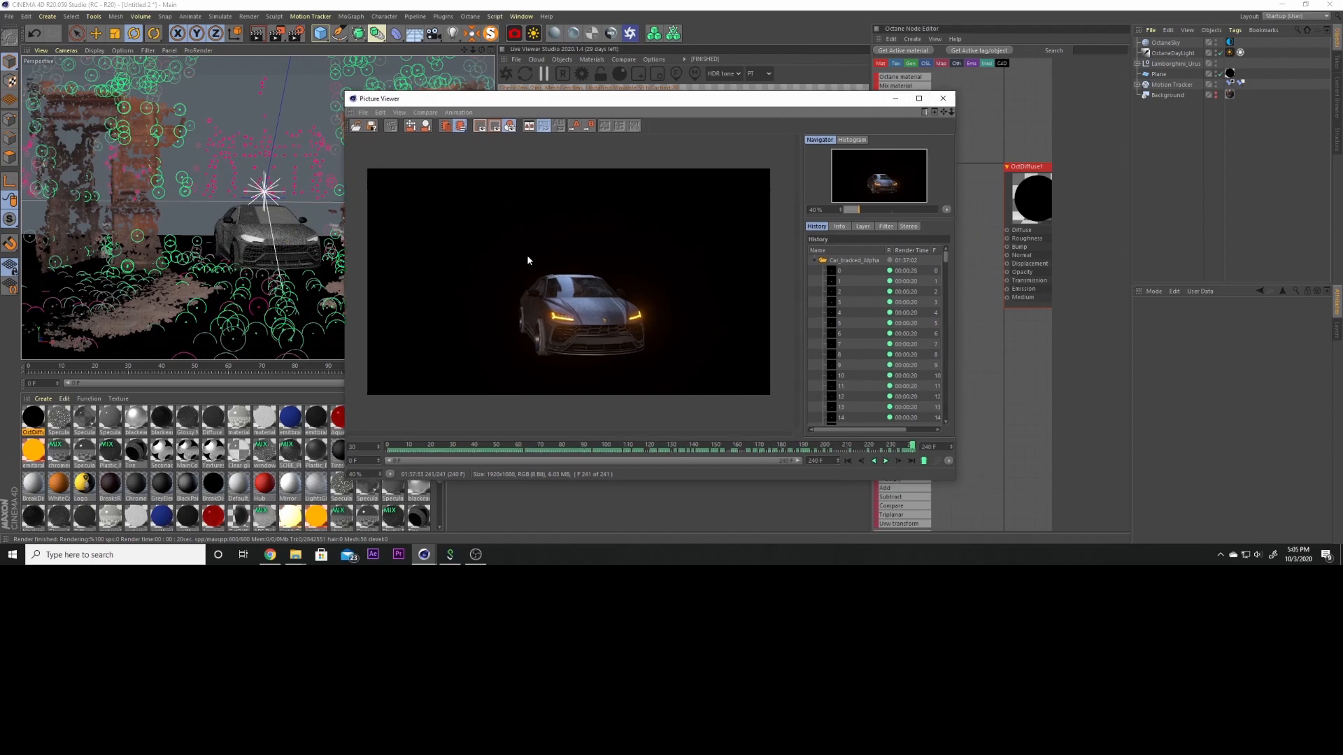
click(894, 99)
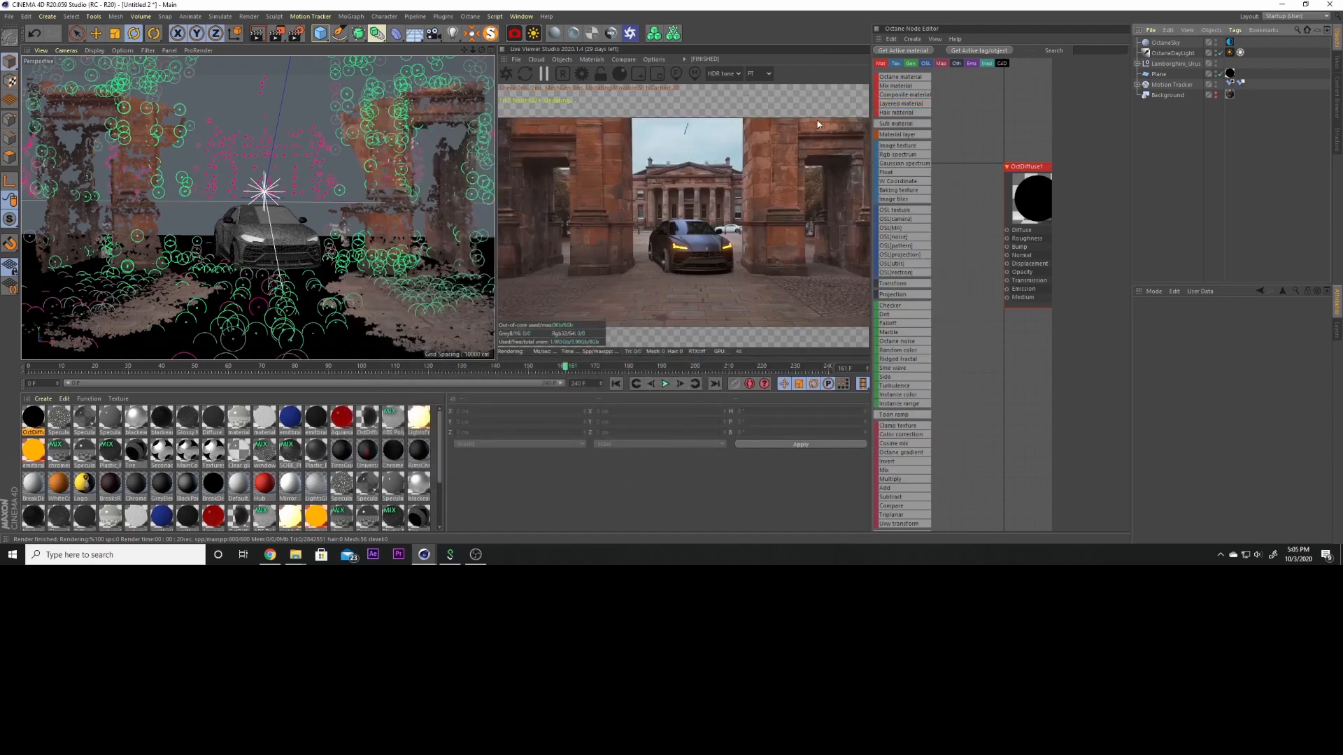
Minimize Cinema 4D, switch to After Effects and create a new project.
click(1281, 5)
click(385, 552)
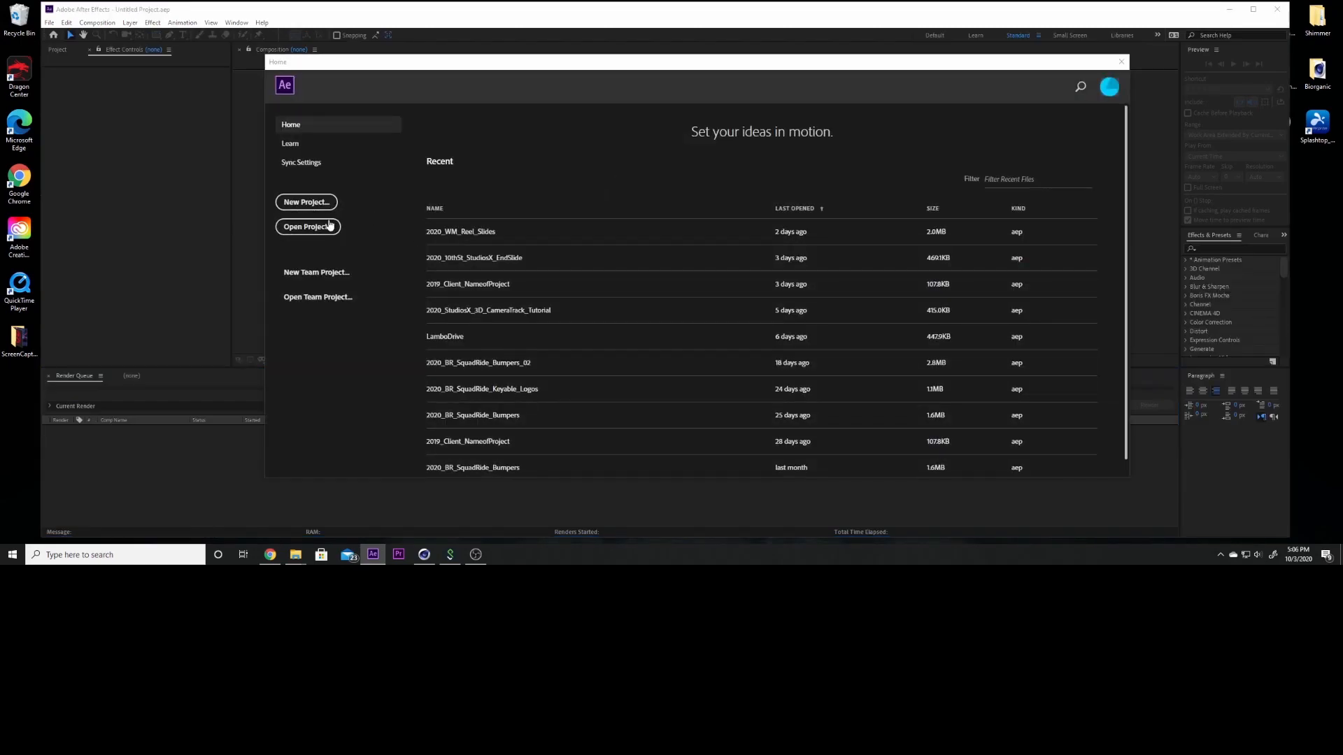
click(306, 202)
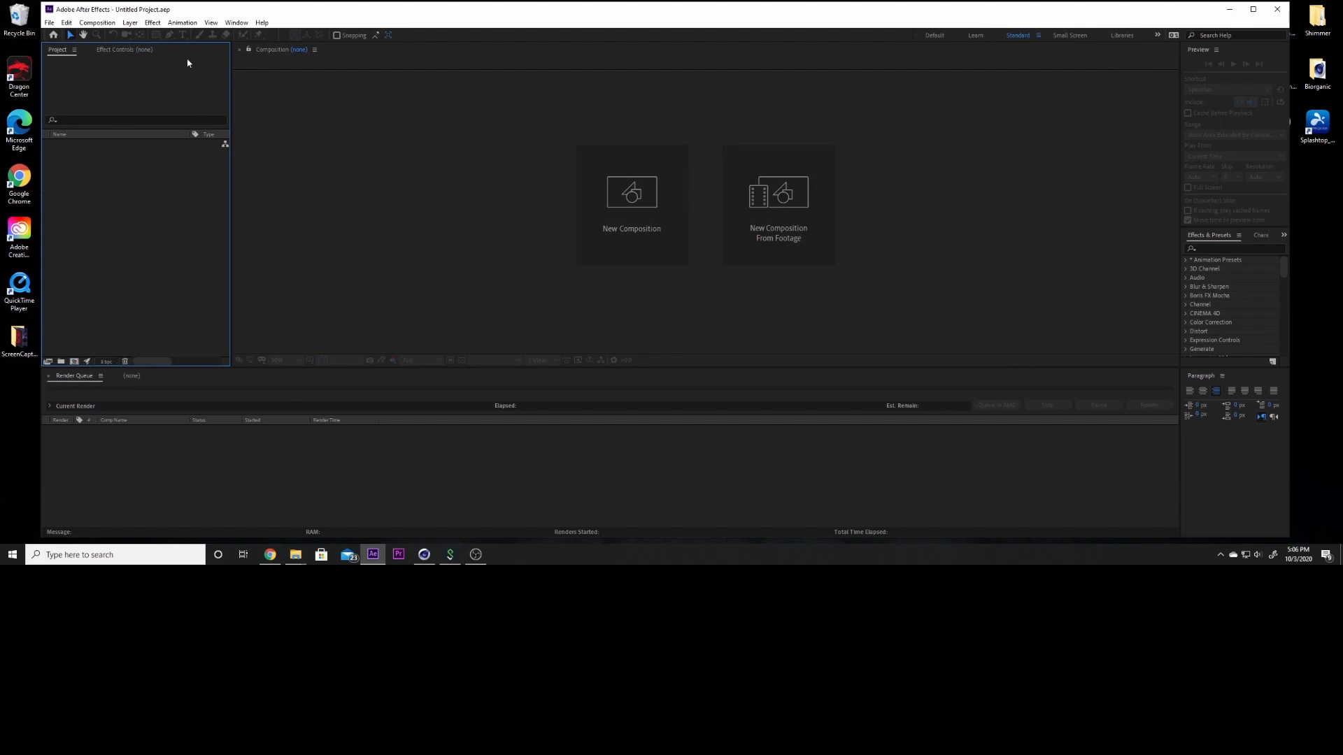
Import the Car_tracked_Alpha frames from Exports/Car_Tracked_Alpha into the project as a PNG sequence.
double_click(132, 215)
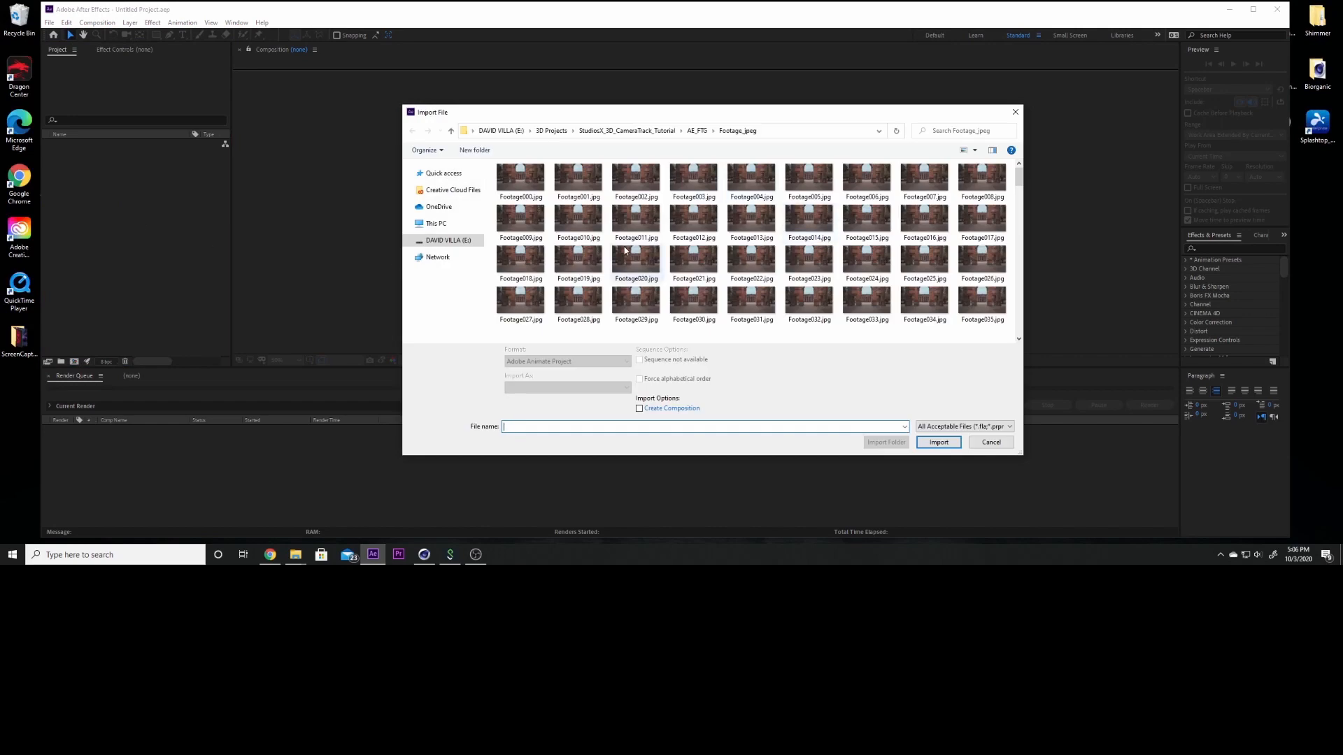
click(627, 130)
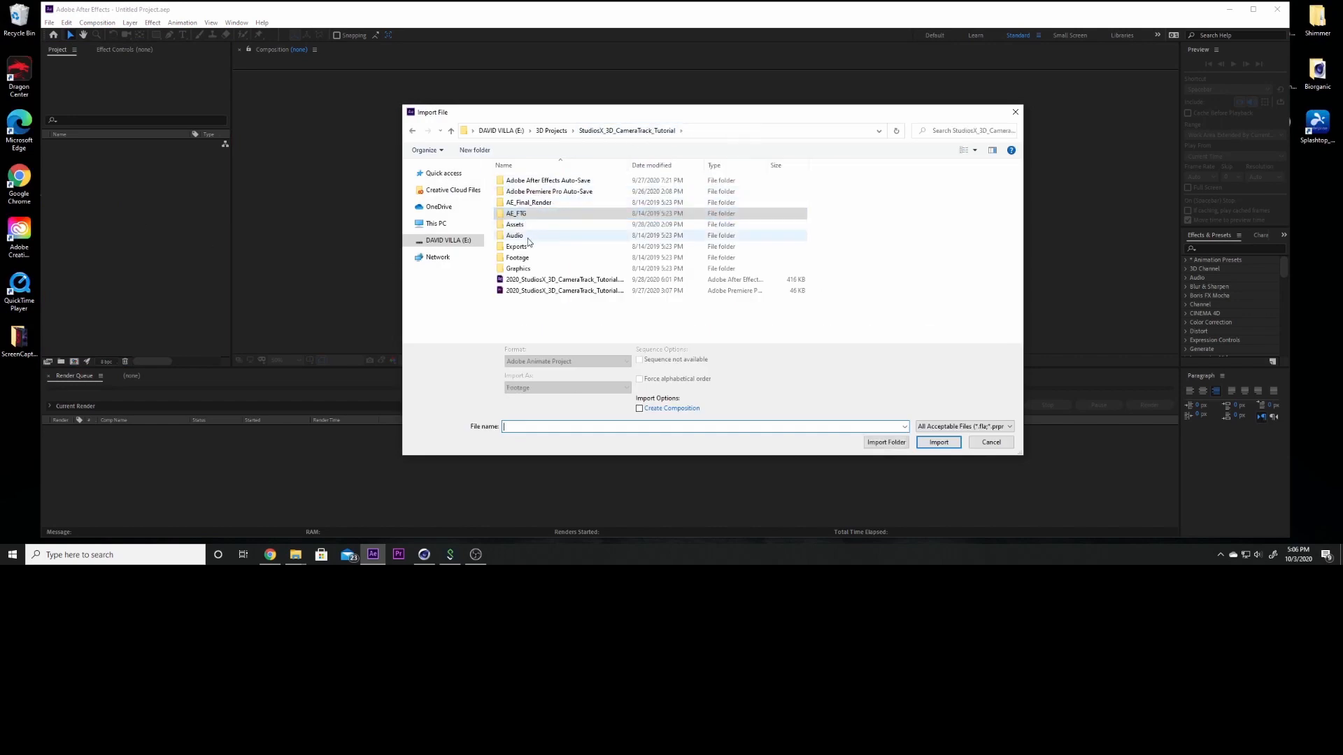
double_click(530, 247)
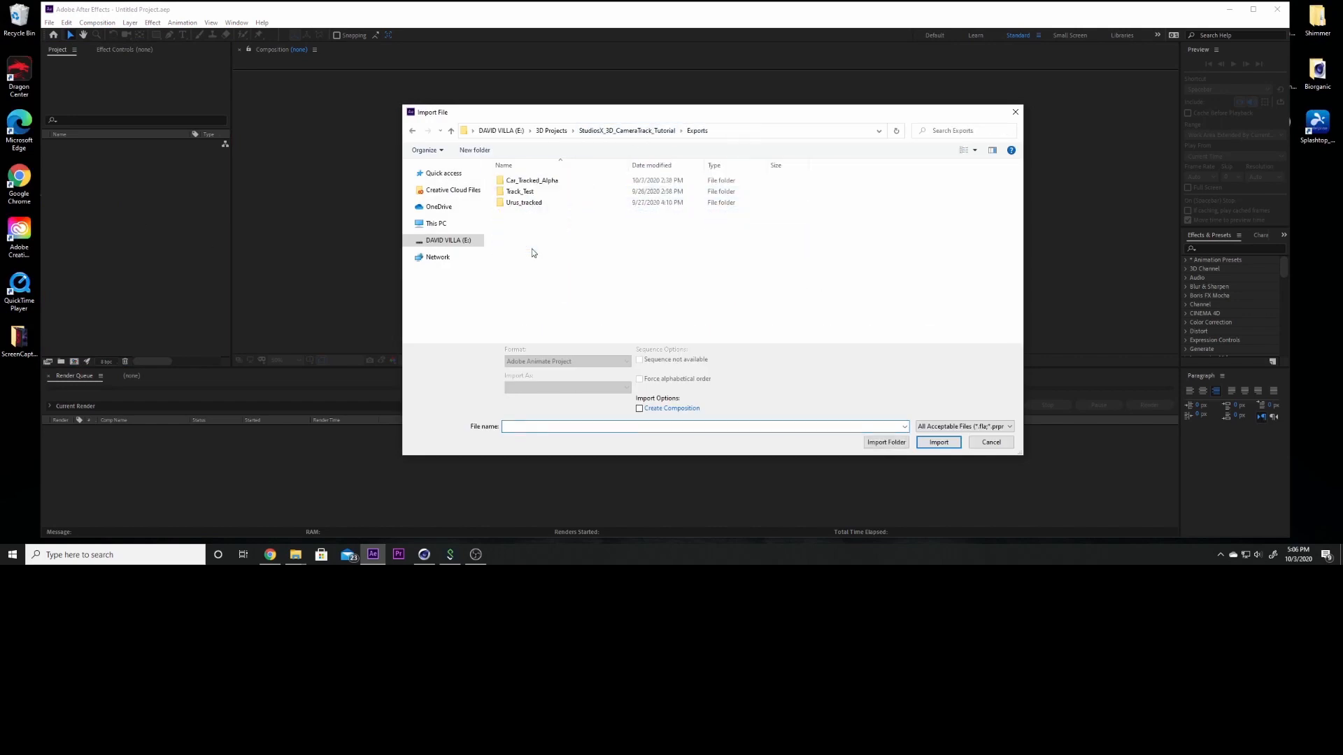
double_click(546, 184)
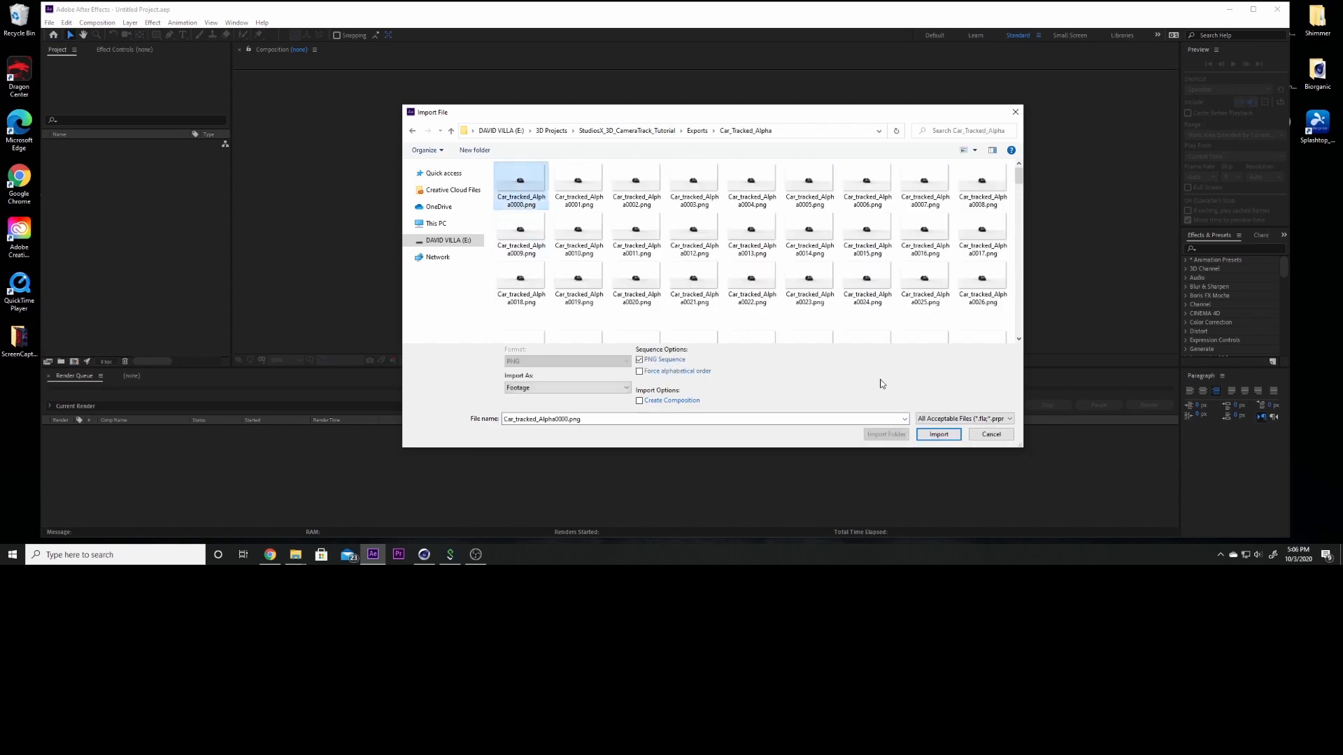
click(939, 435)
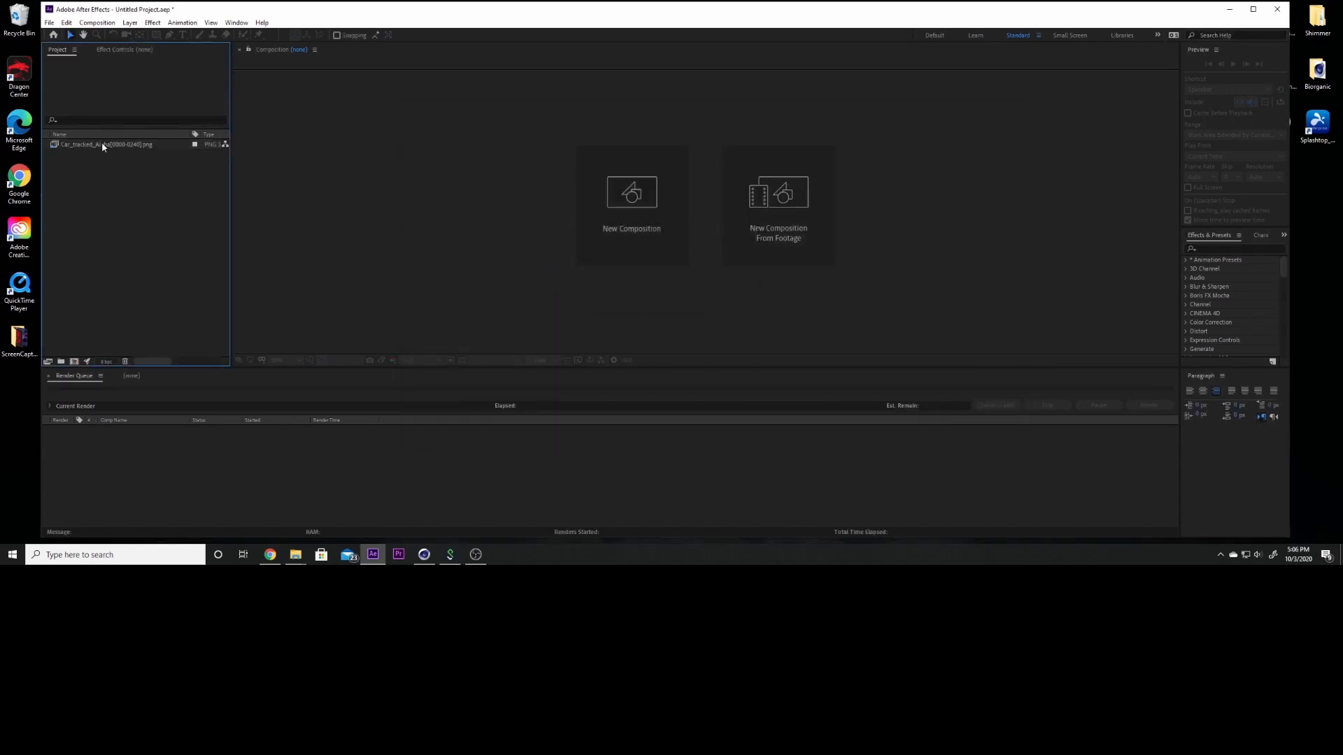
Import the Footage frames from AE_FTG/Footage_jpeg into the project as a JPEG sequence.
double_click(123, 252)
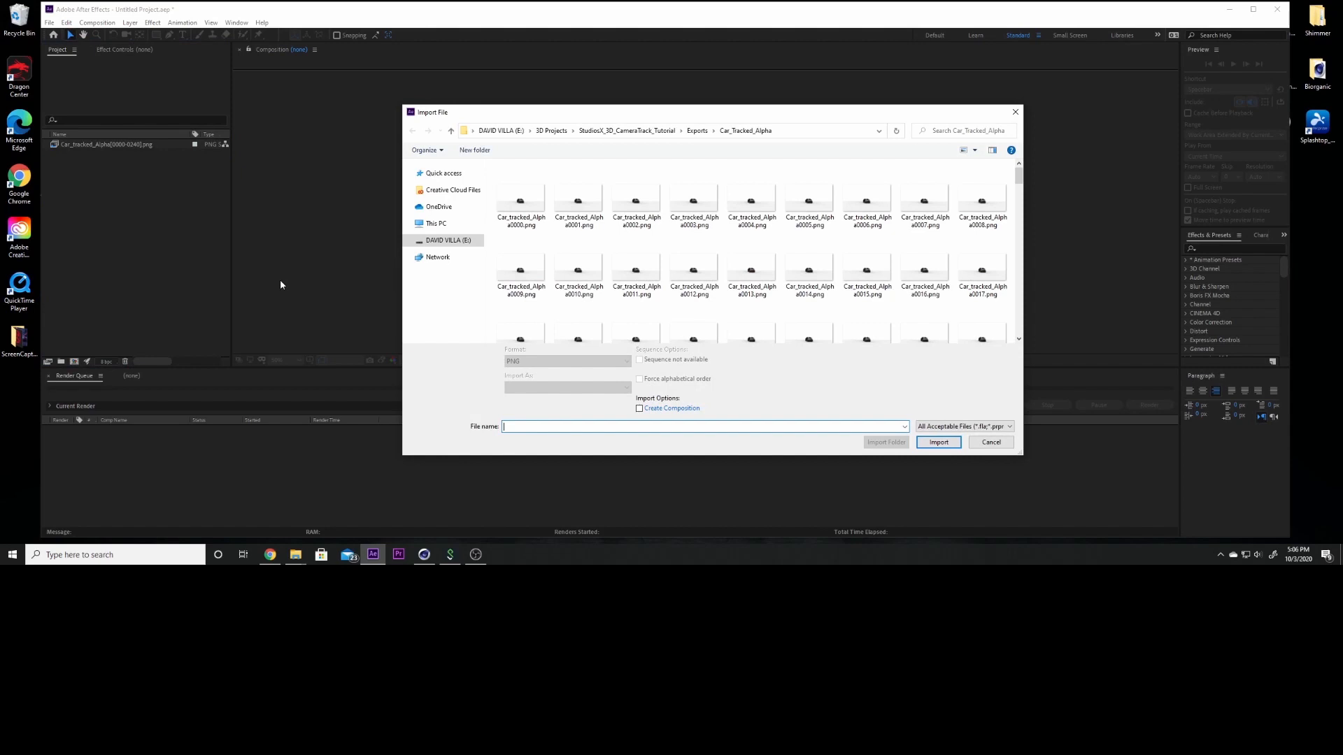
click(696, 131)
click(625, 131)
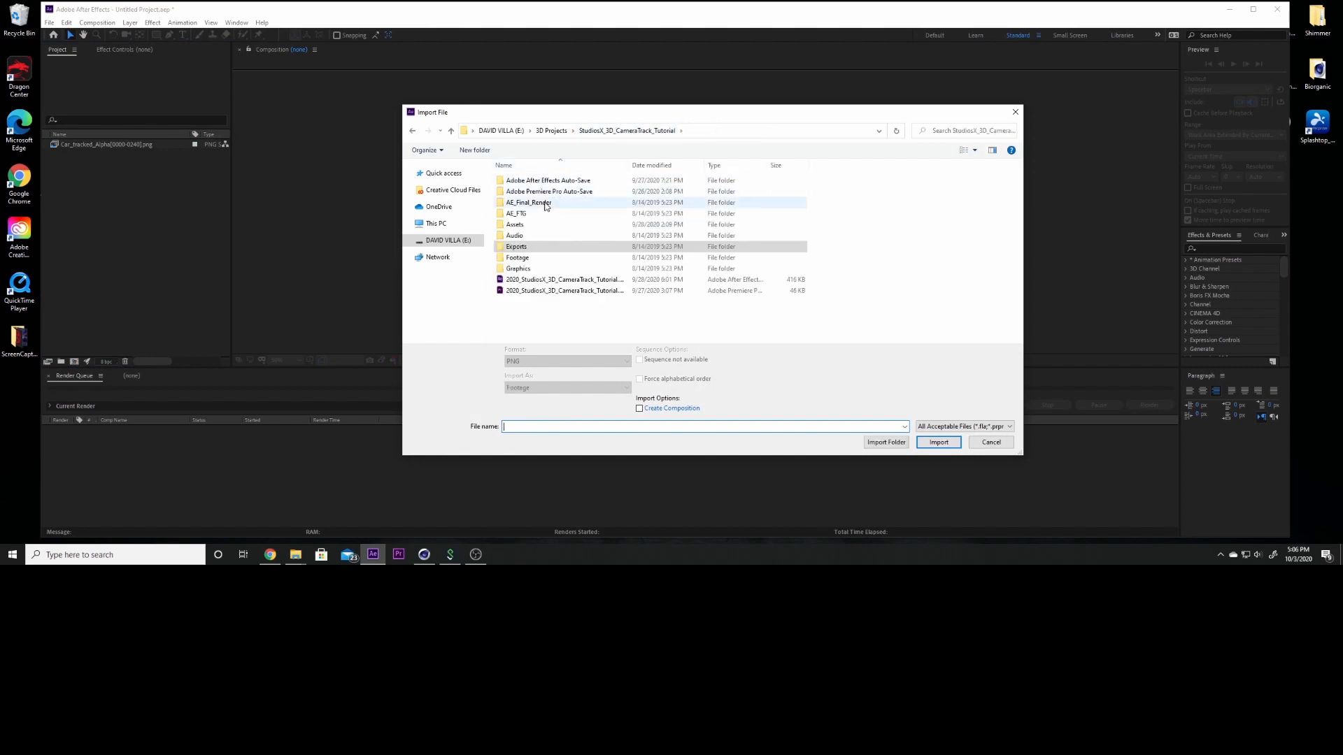
double_click(527, 214)
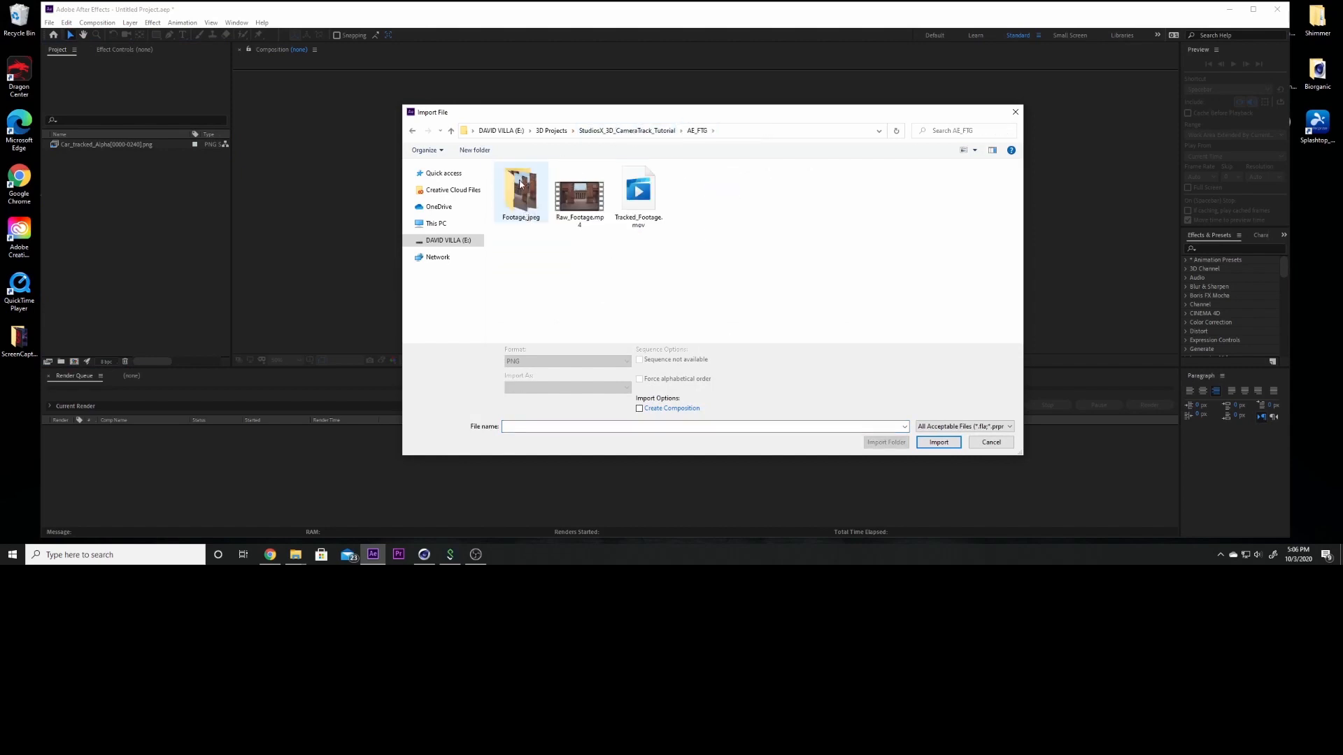
double_click(520, 183)
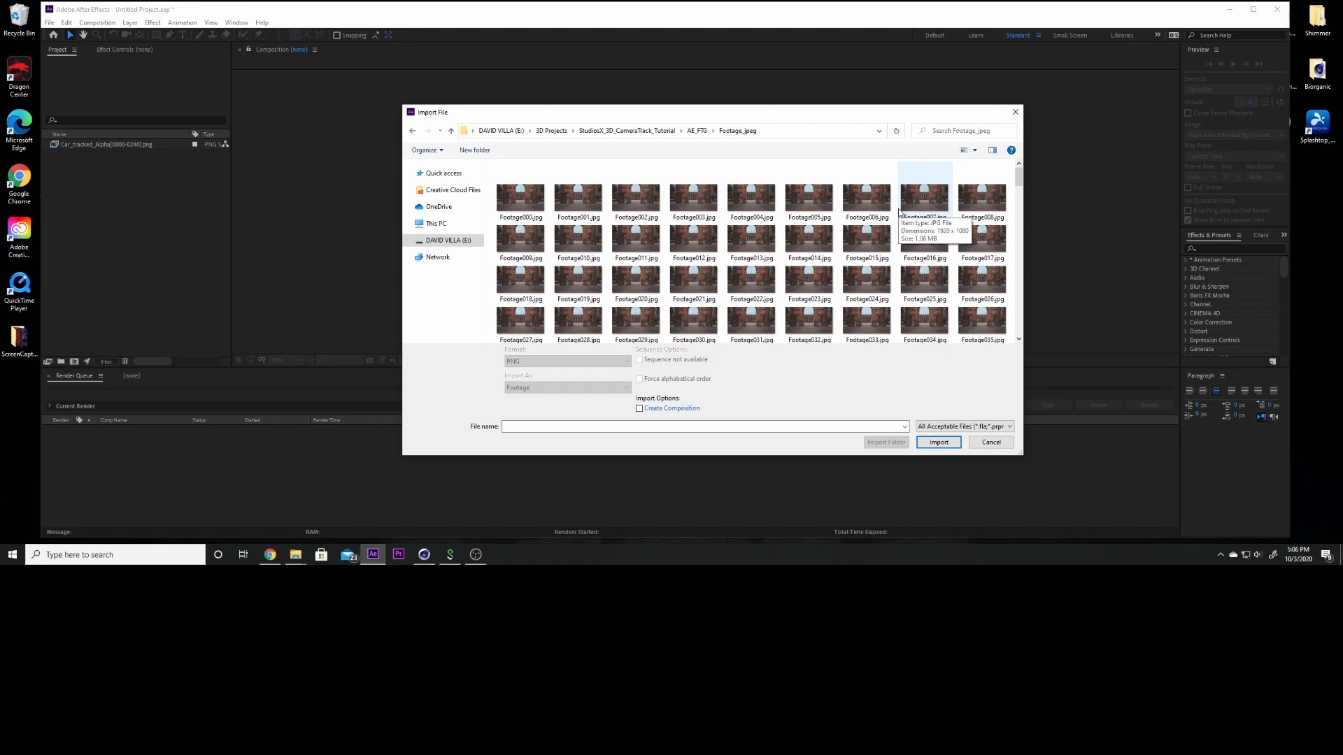
click(528, 201)
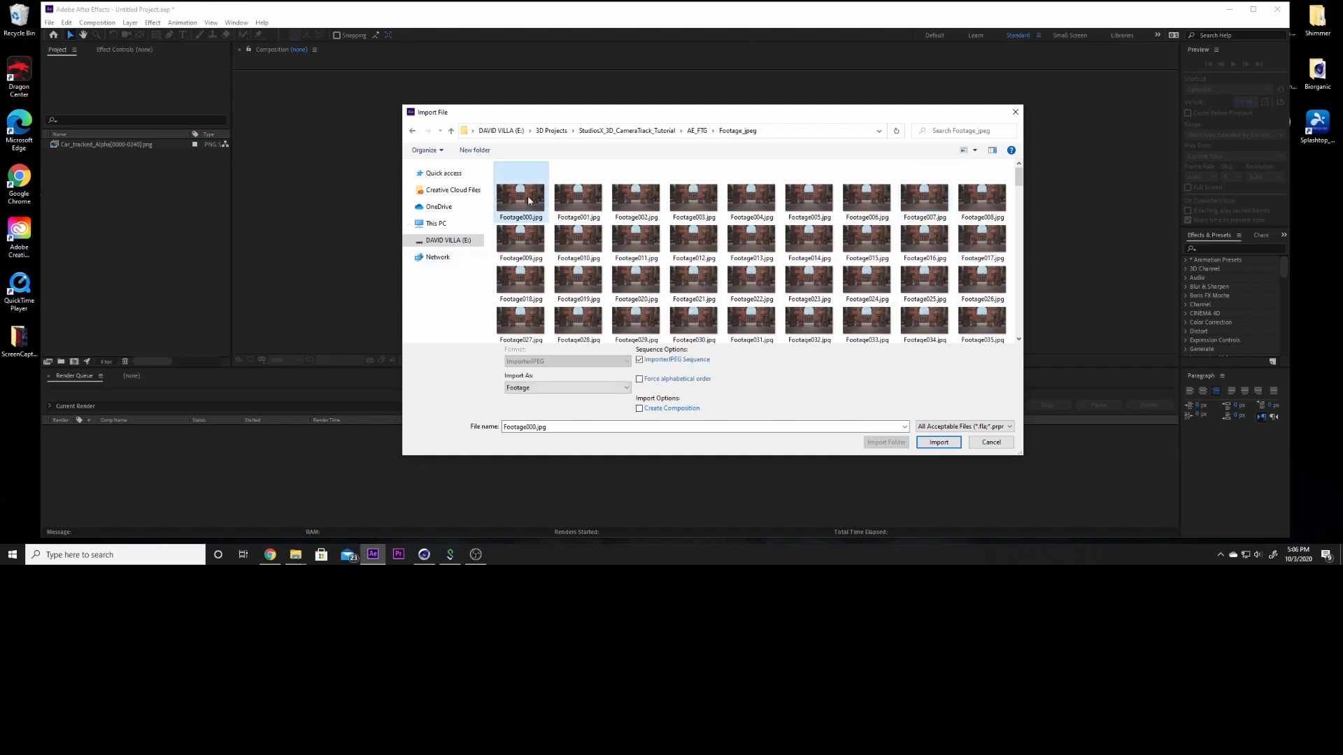
click(938, 442)
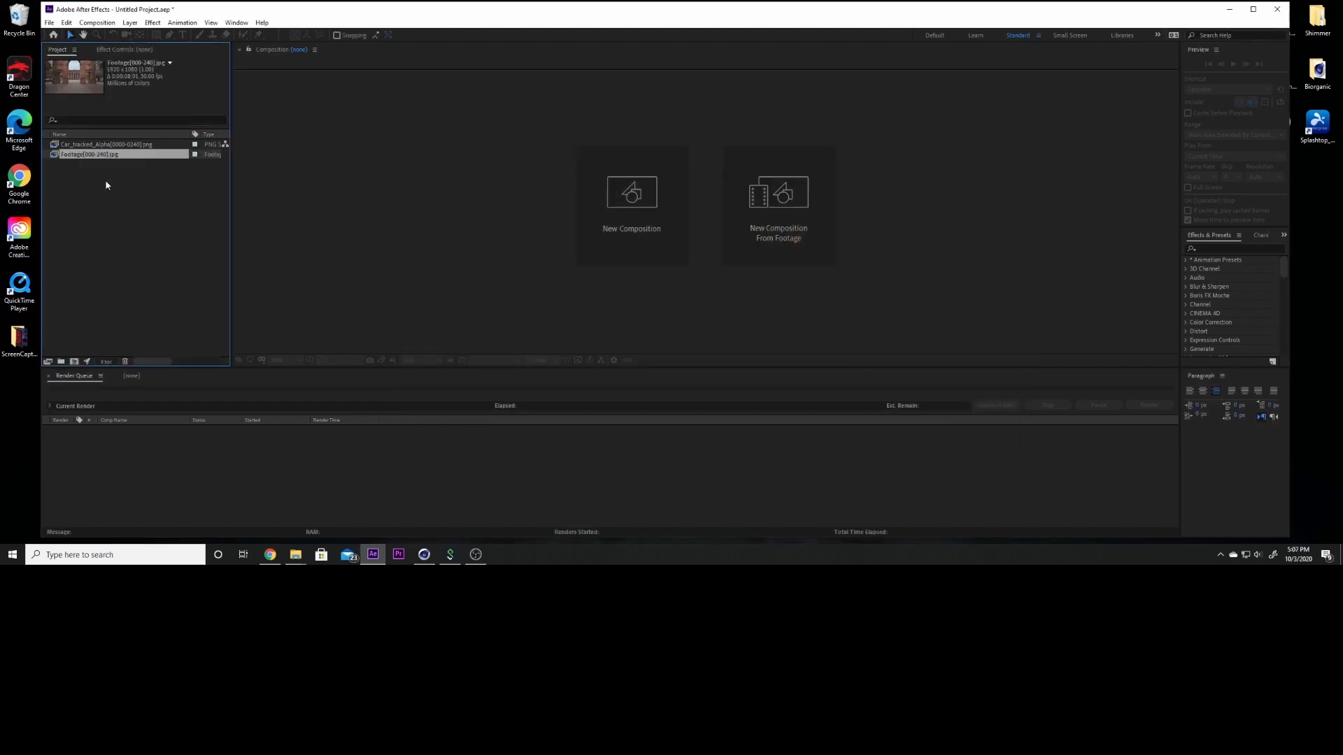
click(106, 185)
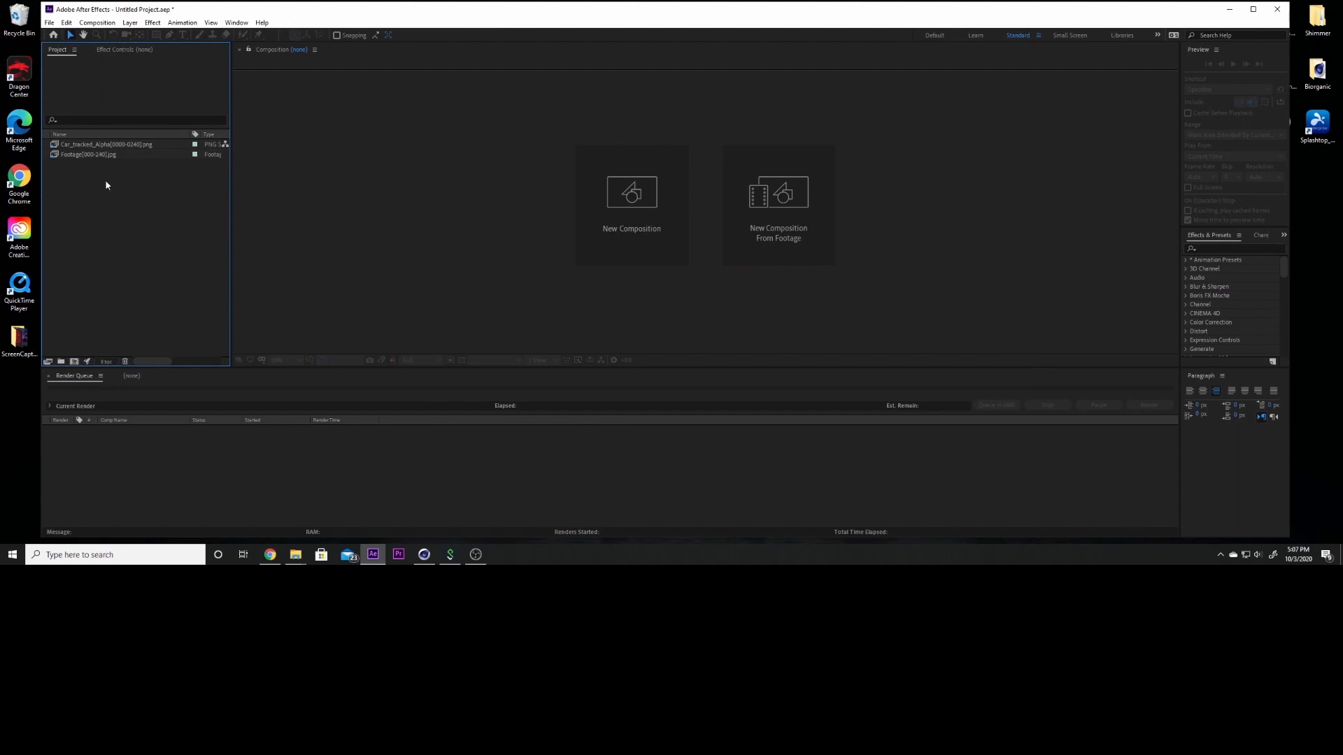
Create a composition from the Footage sequence and place the Car_tracked_Alpha sequence above it as a layer.
click(99, 154)
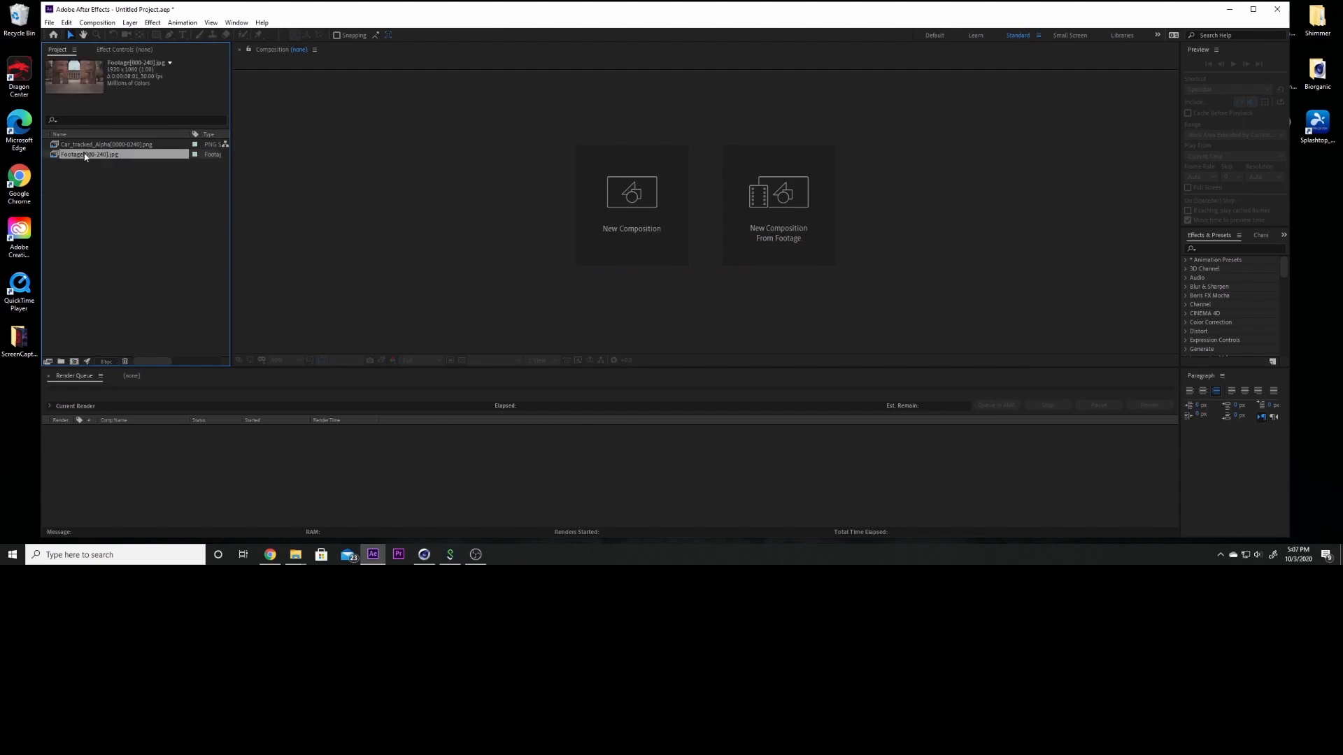
right_click(85, 154)
click(101, 184)
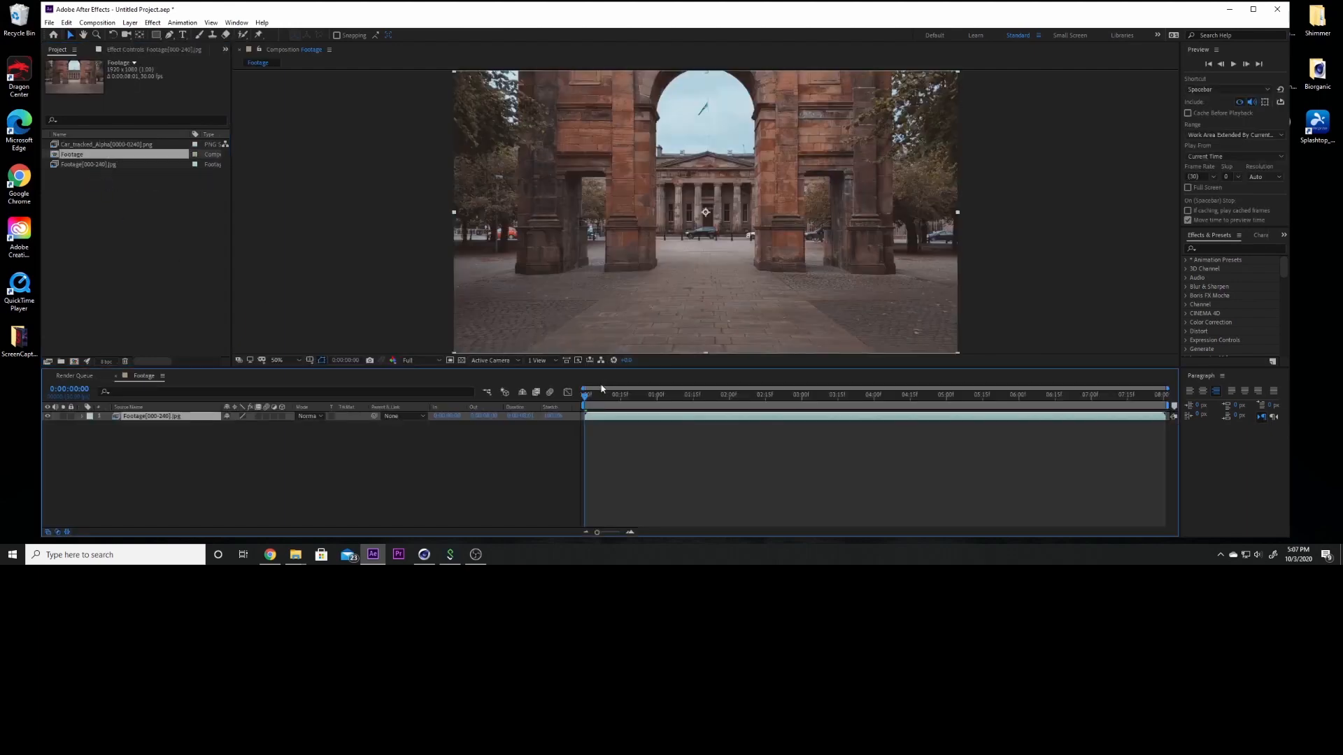
mouse_move(602, 389)
mouse_down()
mouse_move(1106, 390)
mouse_move(583, 390)
mouse_up()
click(137, 145)
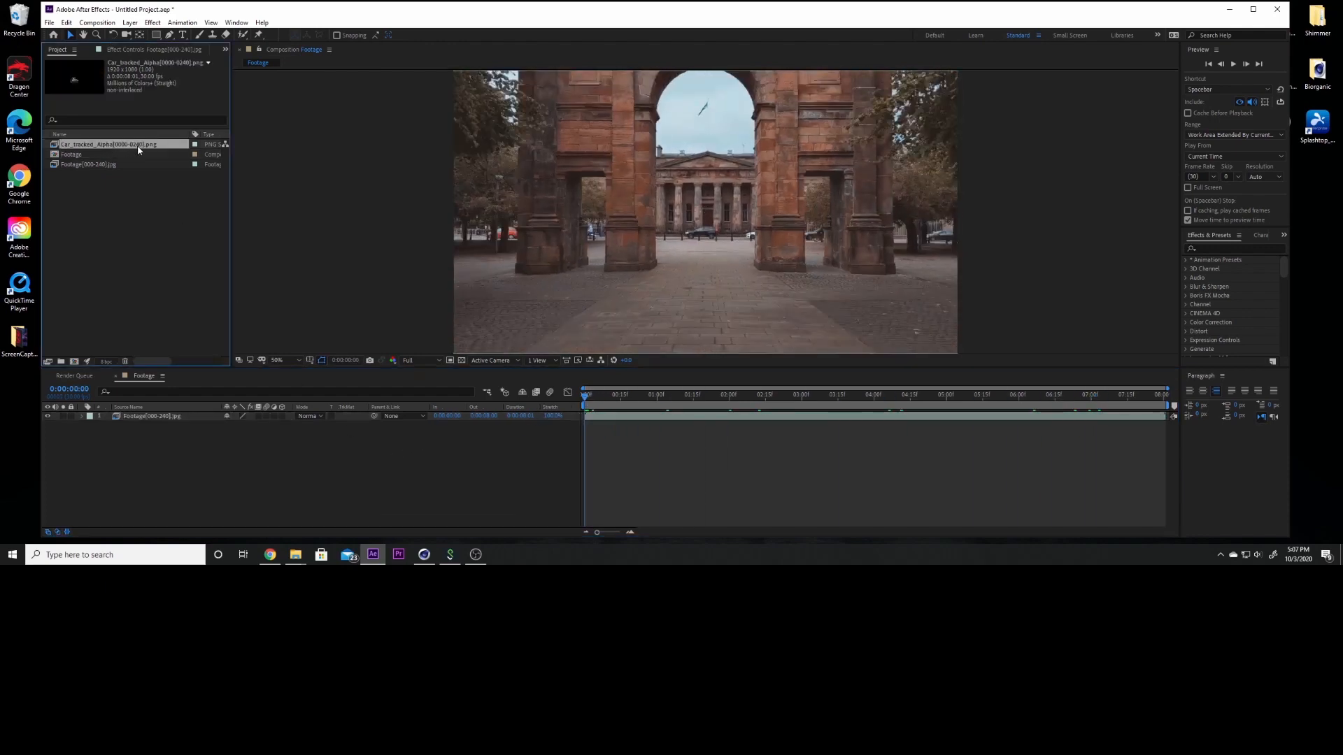
drag(138, 149, 161, 418)
Play back the car composited over the archway footage and park the playhead at 0:00:02:23.
click(593, 398)
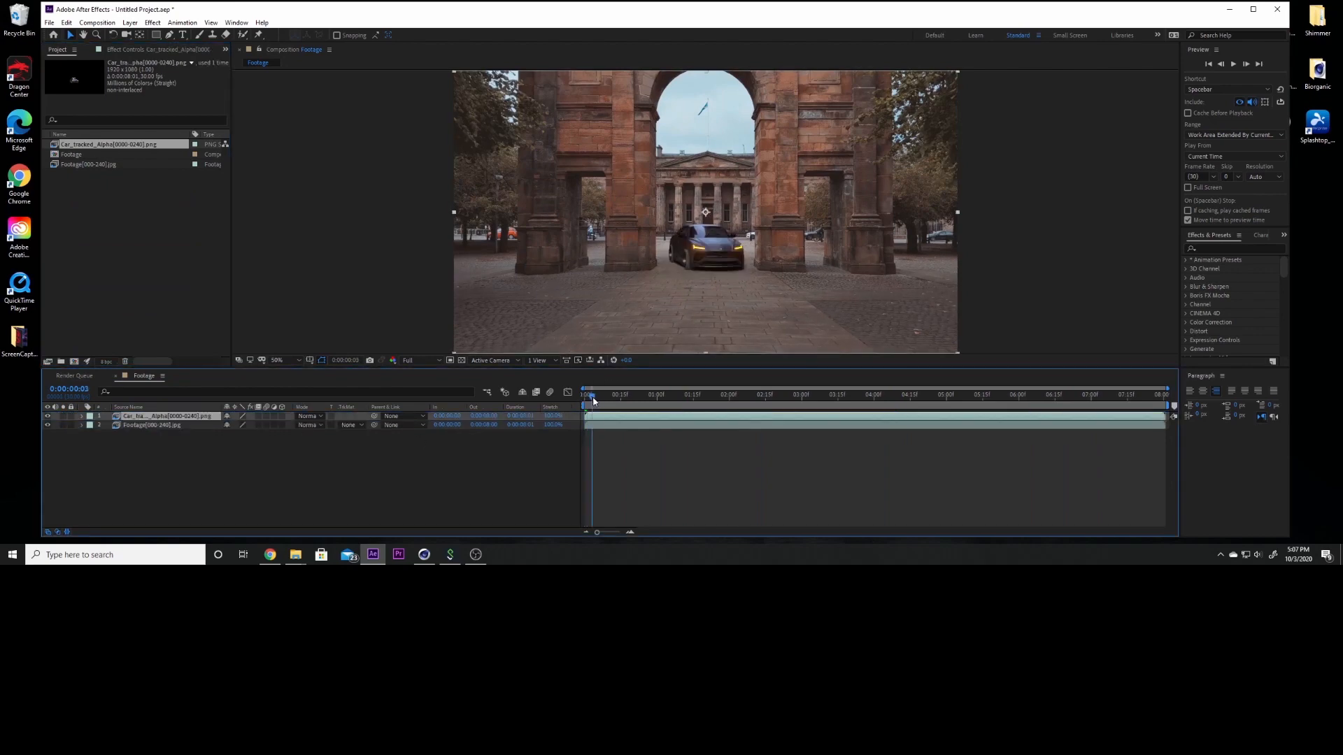
drag(593, 400, 595, 446)
key(space)
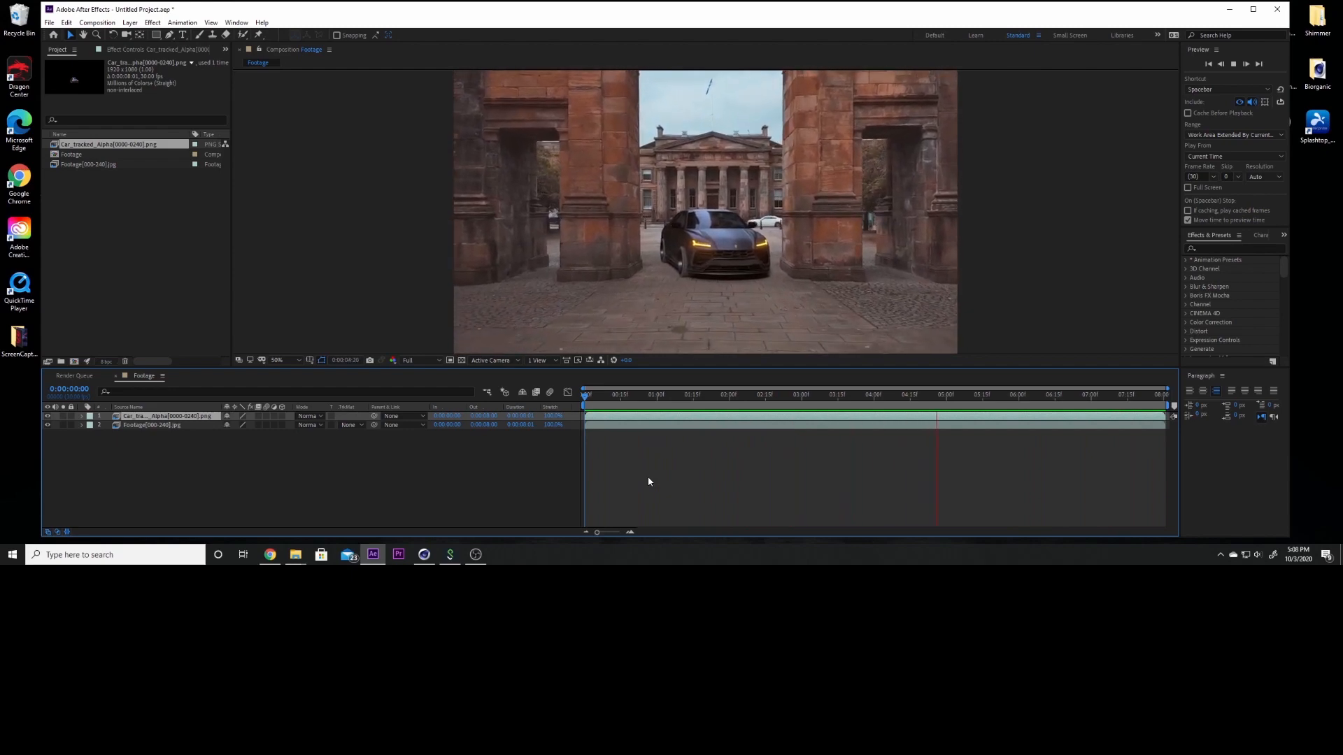
click(785, 395)
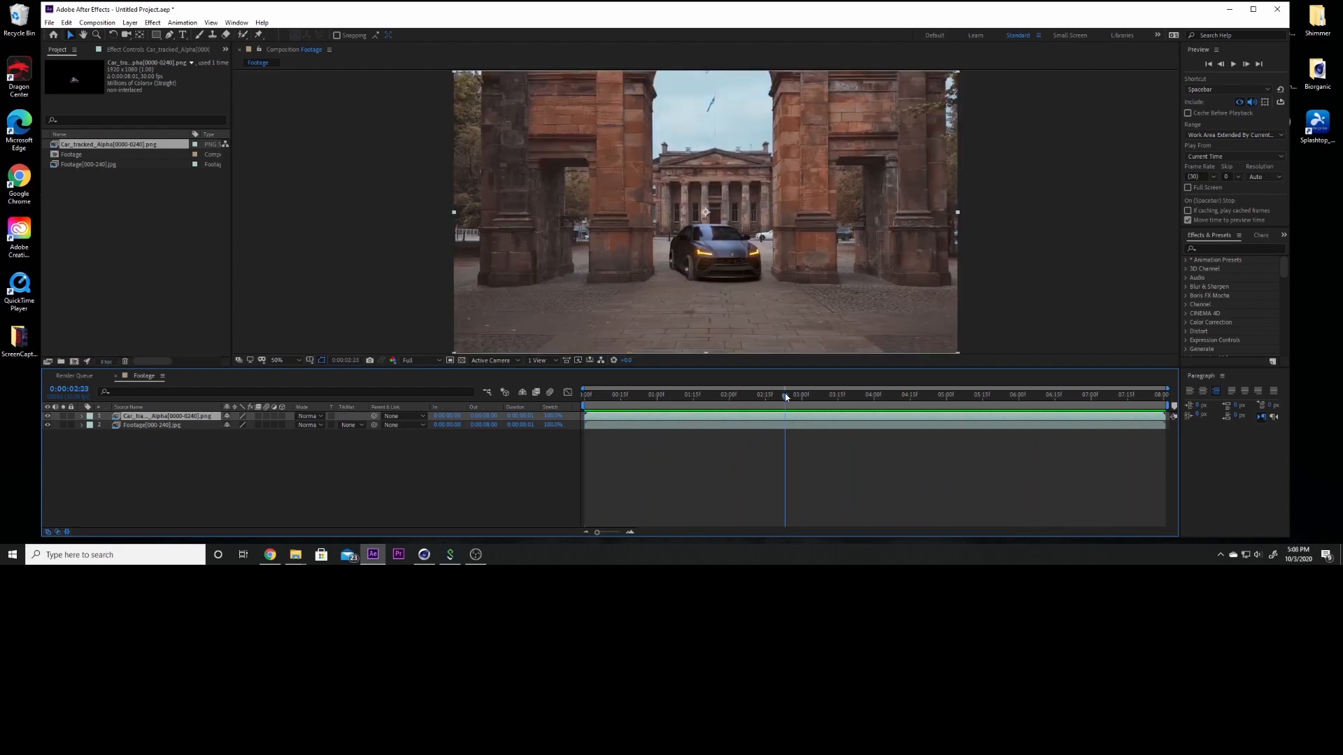
Find the Sapphire S_Tint effect and apply it to the Car_tracked_Alpha layer.
click(260, 451)
click(154, 417)
click(1206, 248)
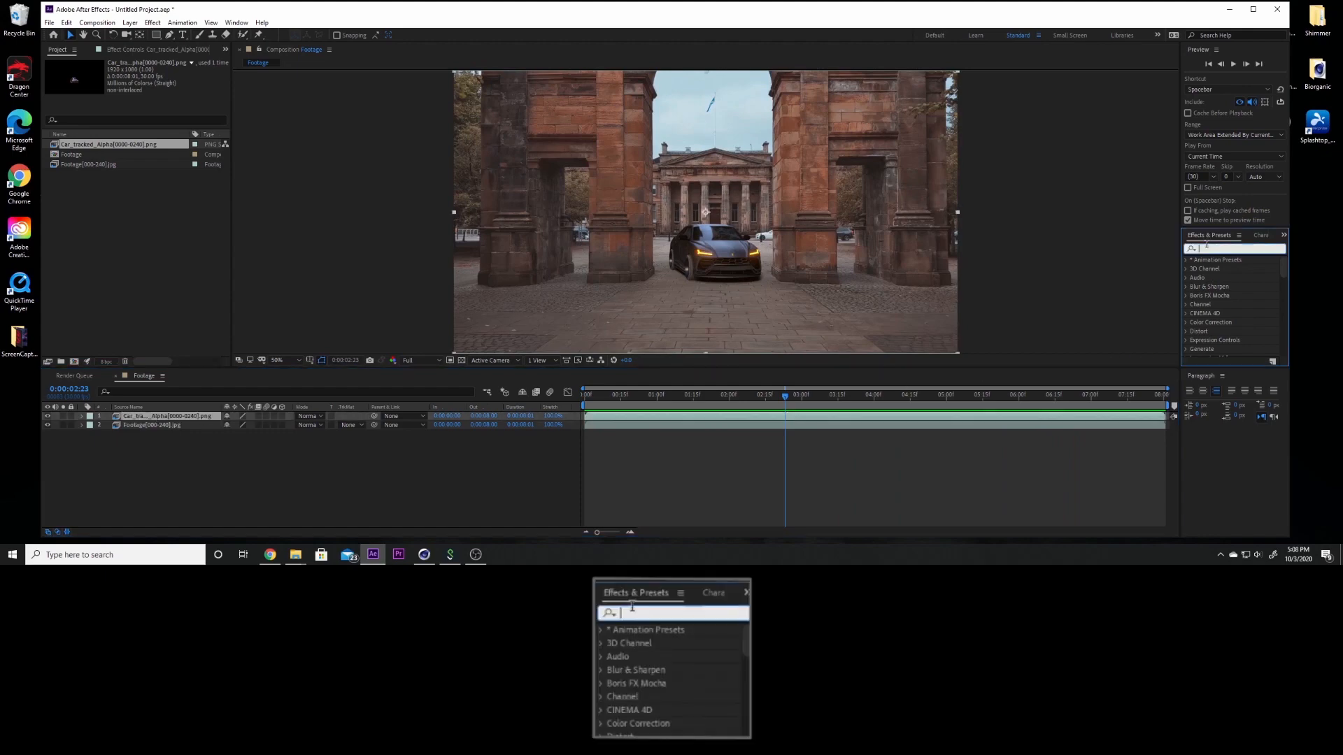
text(tint)
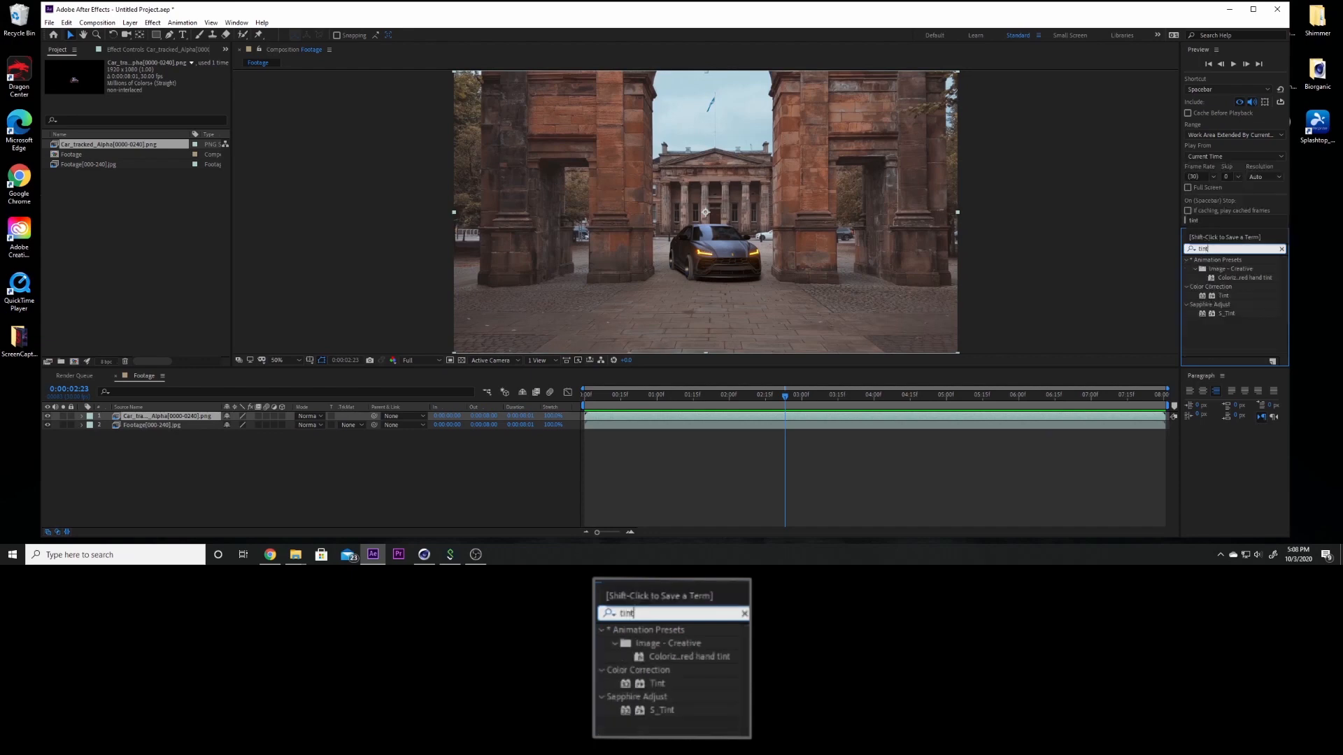
mouse_move(1232, 319)
mouse_down()
mouse_move(1201, 312)
mouse_move(1223, 318)
mouse_up()
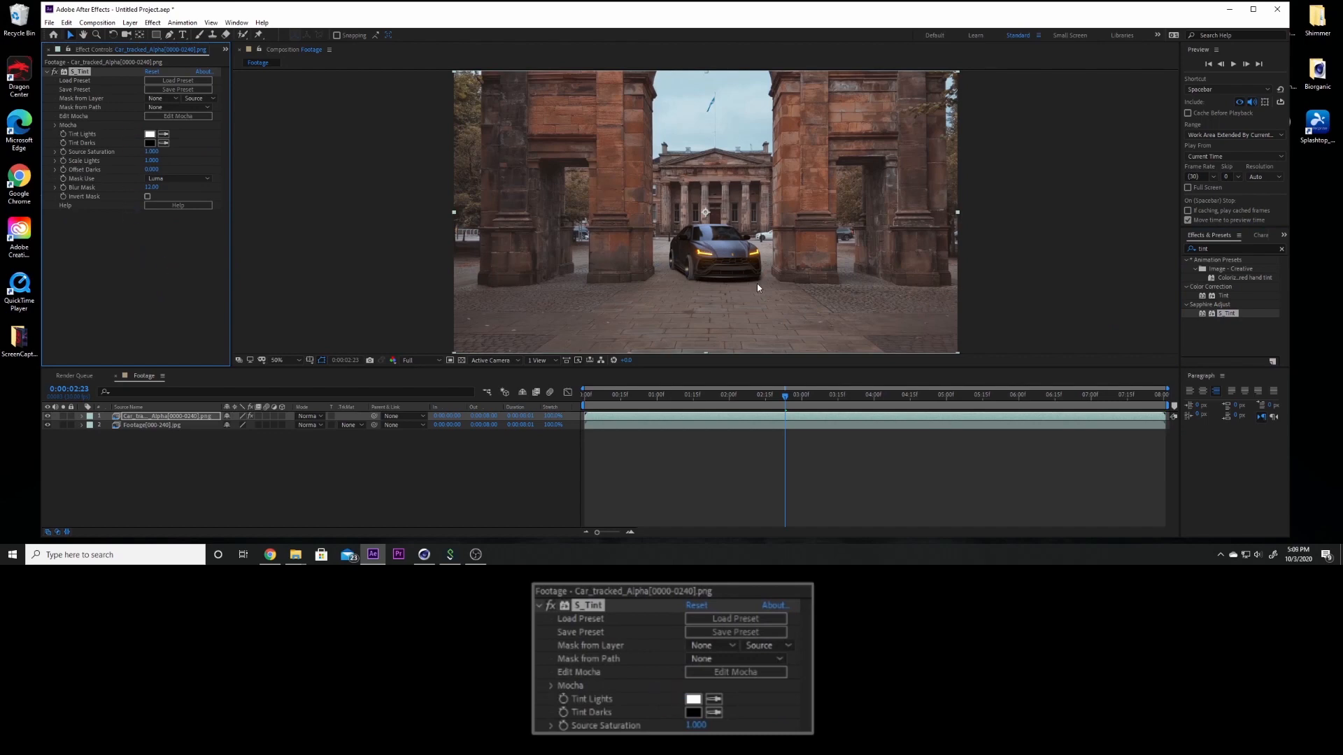
Set the S_Tint Tint Lights colour by sampling the white parked car in the background footage.
scroll(725, 286, up, 2)
scroll(724, 287, down, 2)
scroll(725, 289, up, 1)
scroll(718, 274, up, 1)
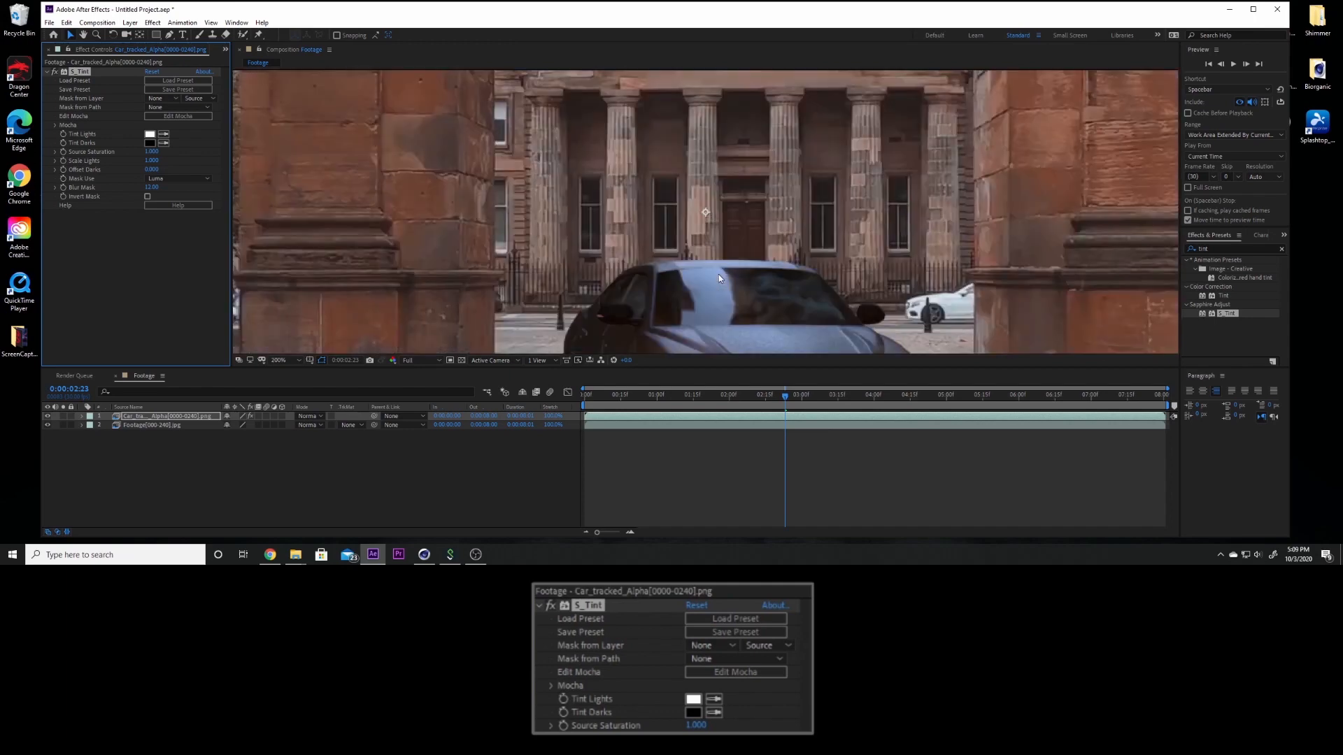
scroll(719, 274, down, 1)
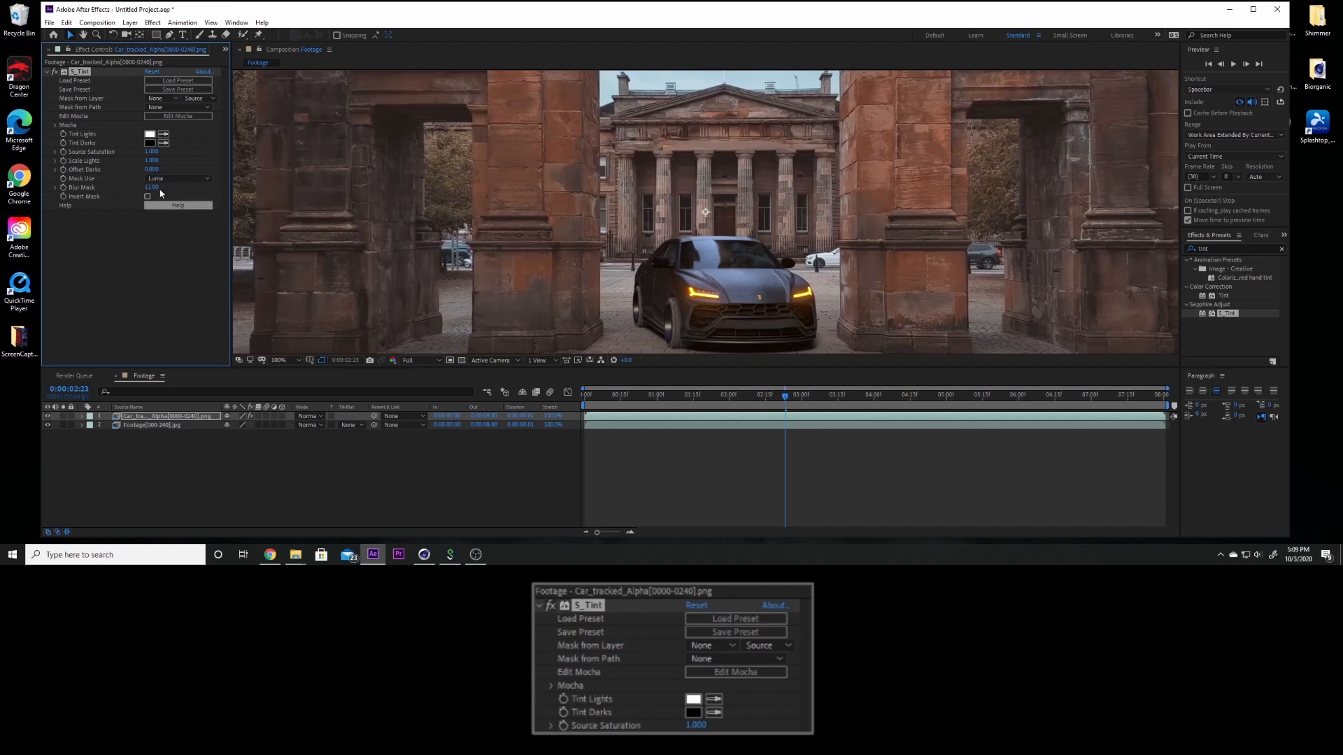
click(163, 135)
click(829, 258)
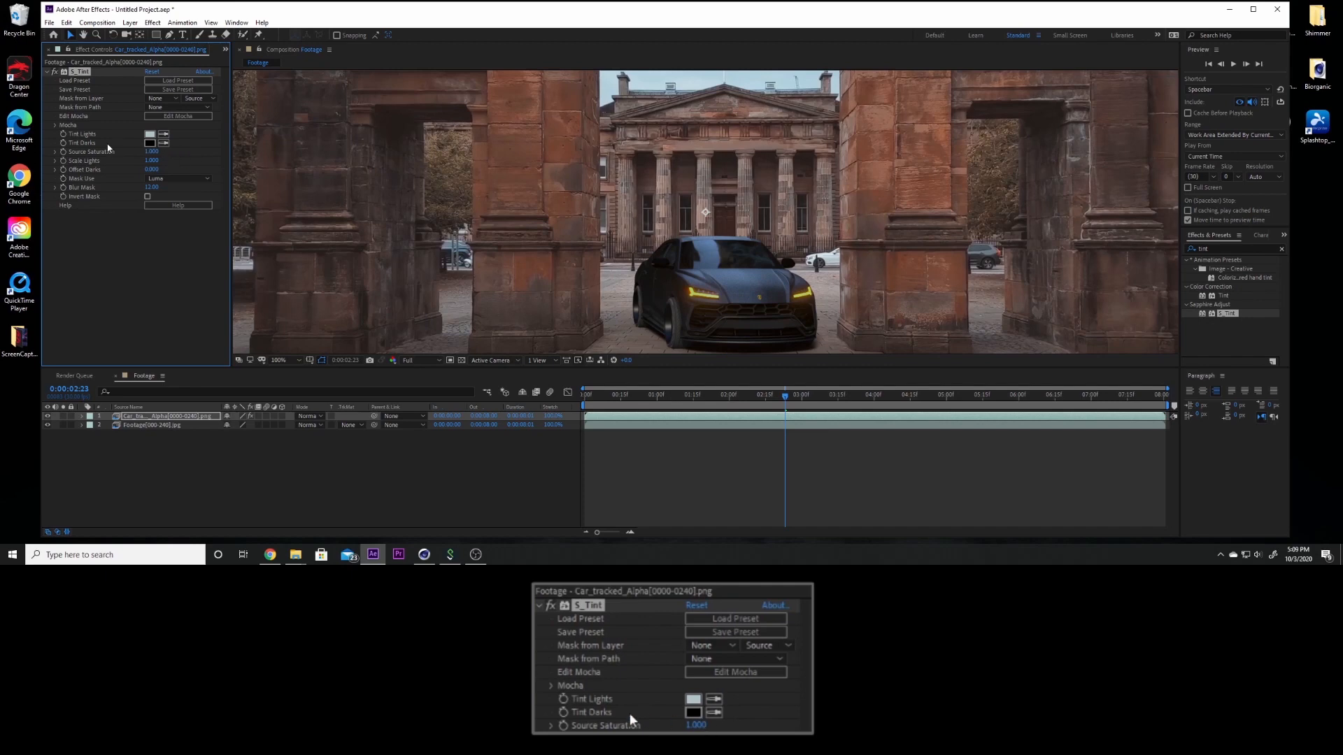
Set the Tint Darks colour by sampling a dark window of the columned building, and collapse the S_Tint settings.
click(164, 144)
click(802, 198)
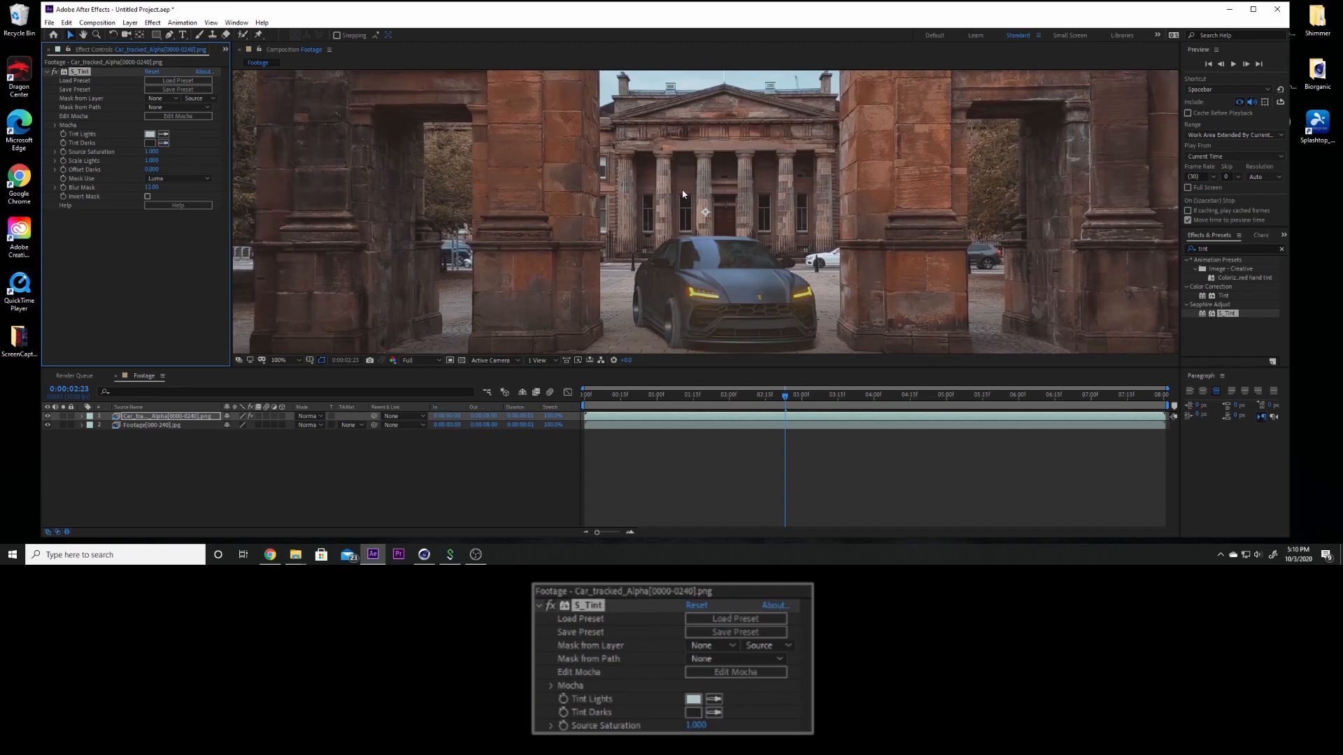
scroll(713, 205, down, 3)
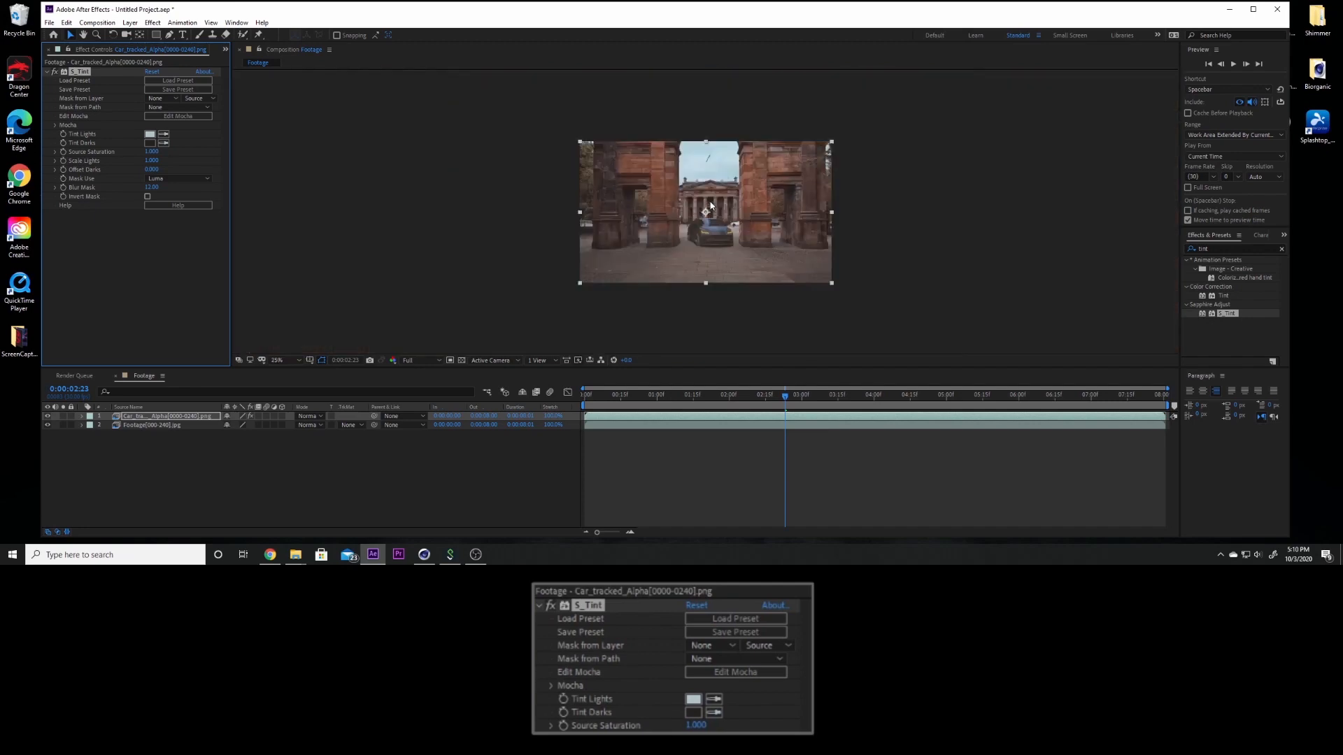
scroll(712, 205, up, 2)
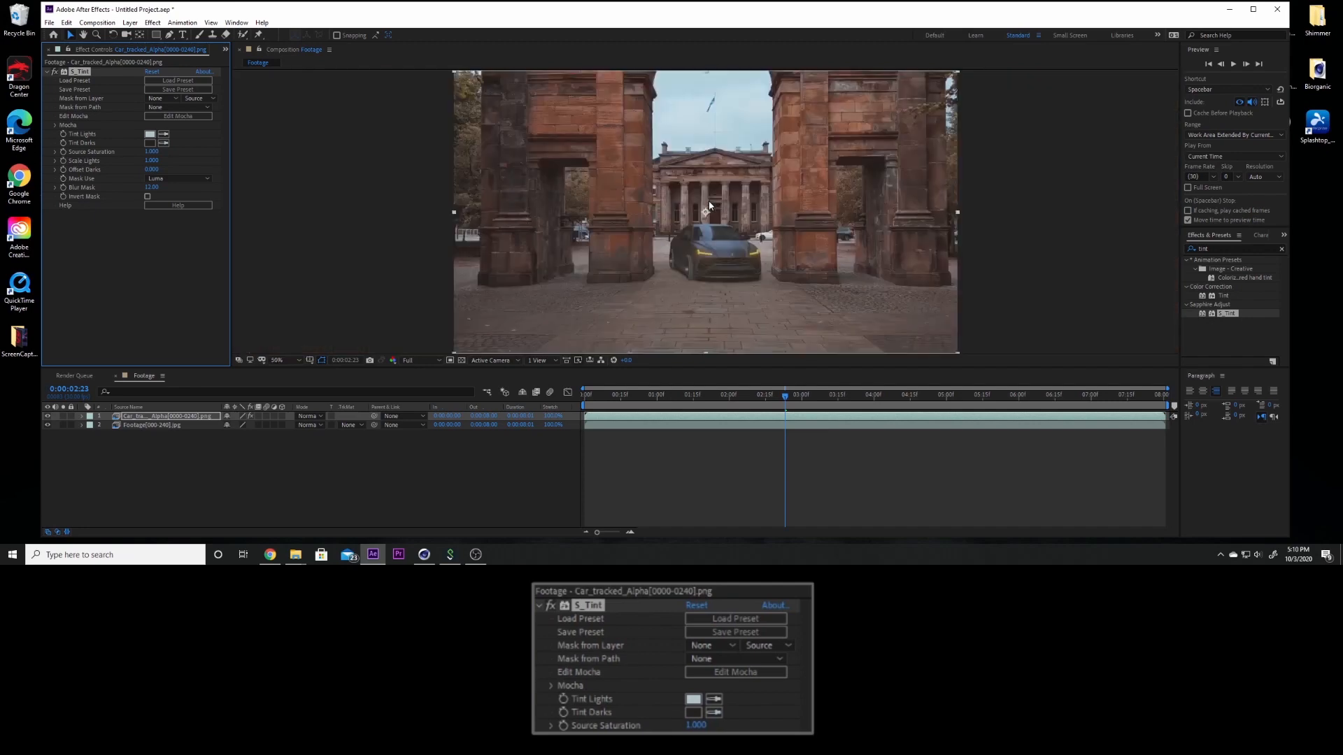
click(685, 456)
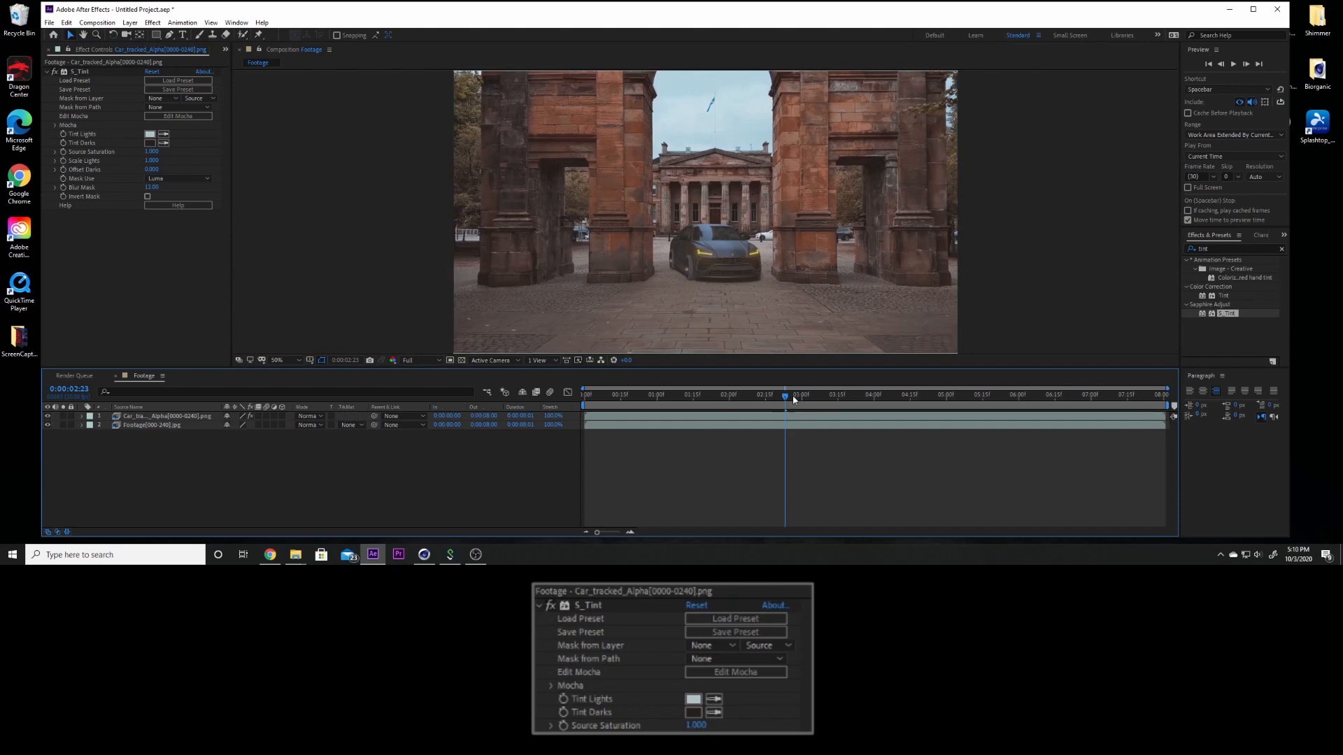
click(49, 73)
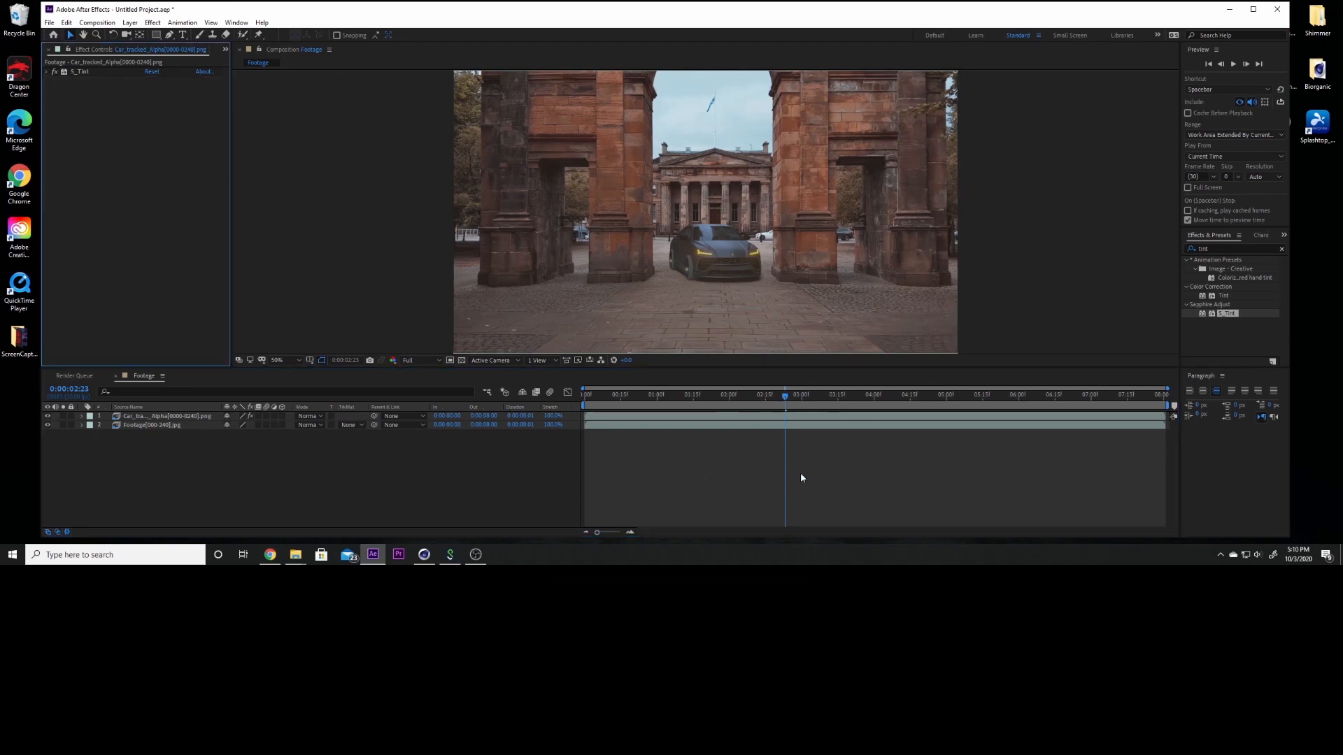
Add an adjustment layer above the car and footage layers and rename it Color_Correction.
right_click(670, 452)
mouse_move(735, 340)
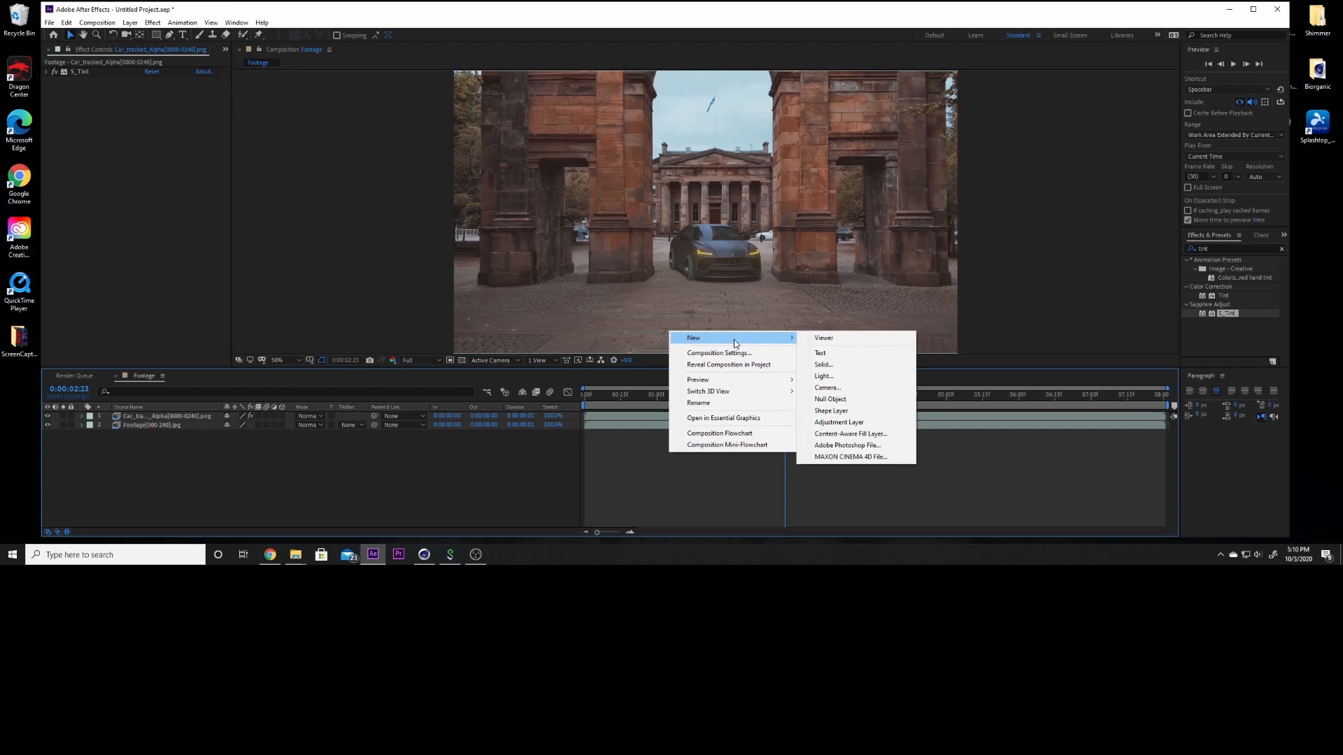
click(855, 422)
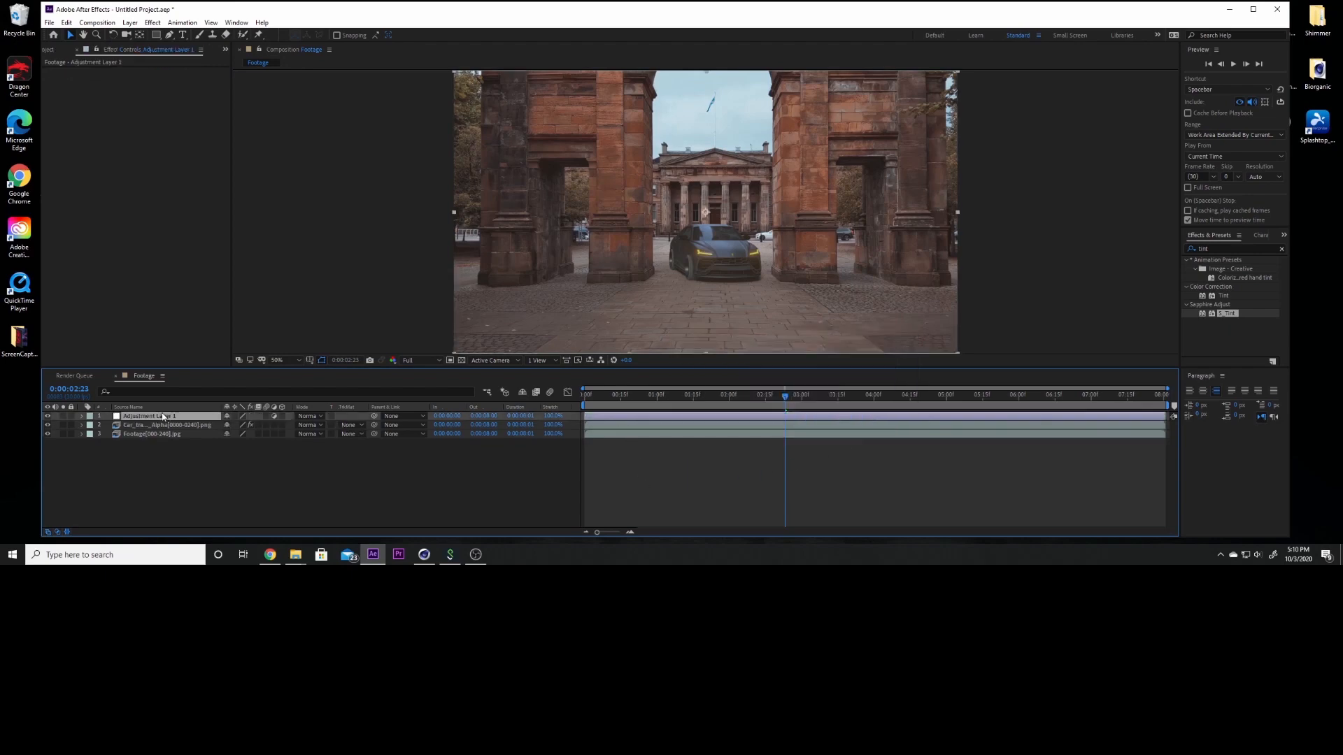
key(Return)
text(Color_Correction)
key(Return)
click(196, 462)
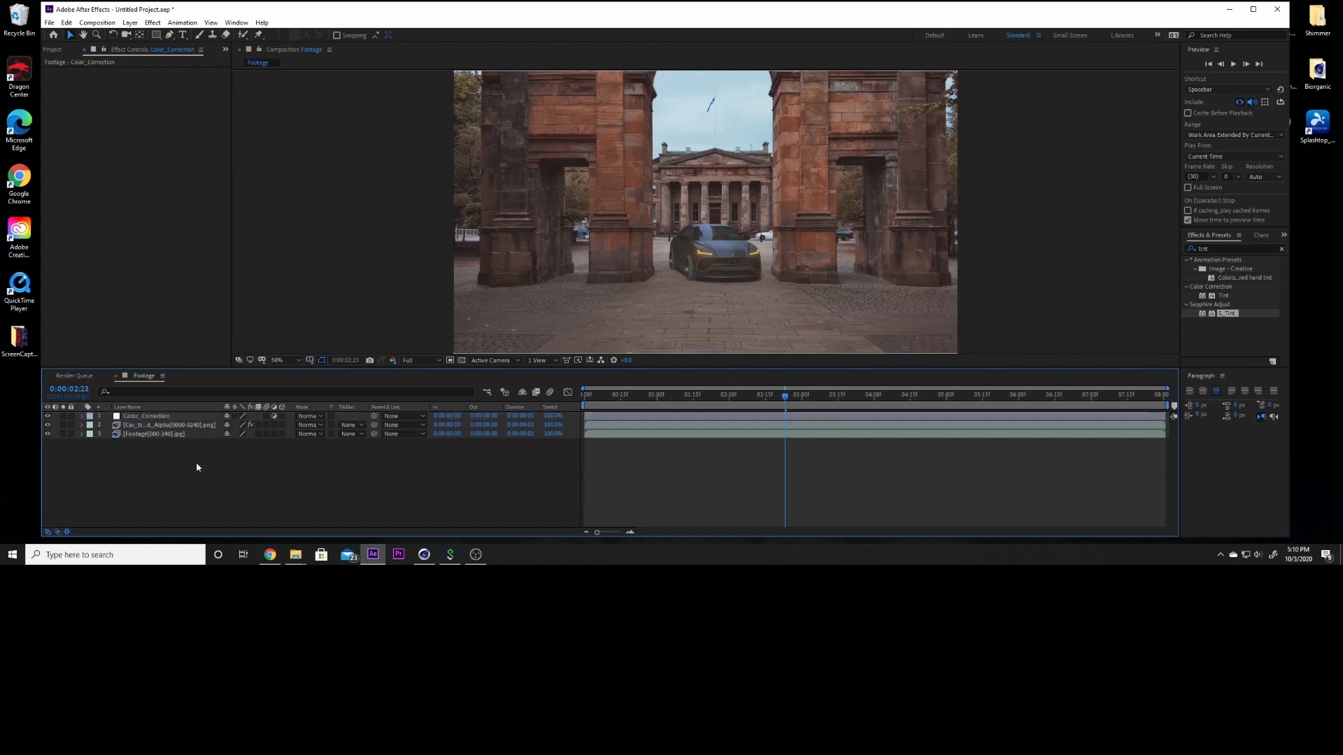
Find the Lumetri Color effect and apply it to the Color_Correction layer.
click(183, 415)
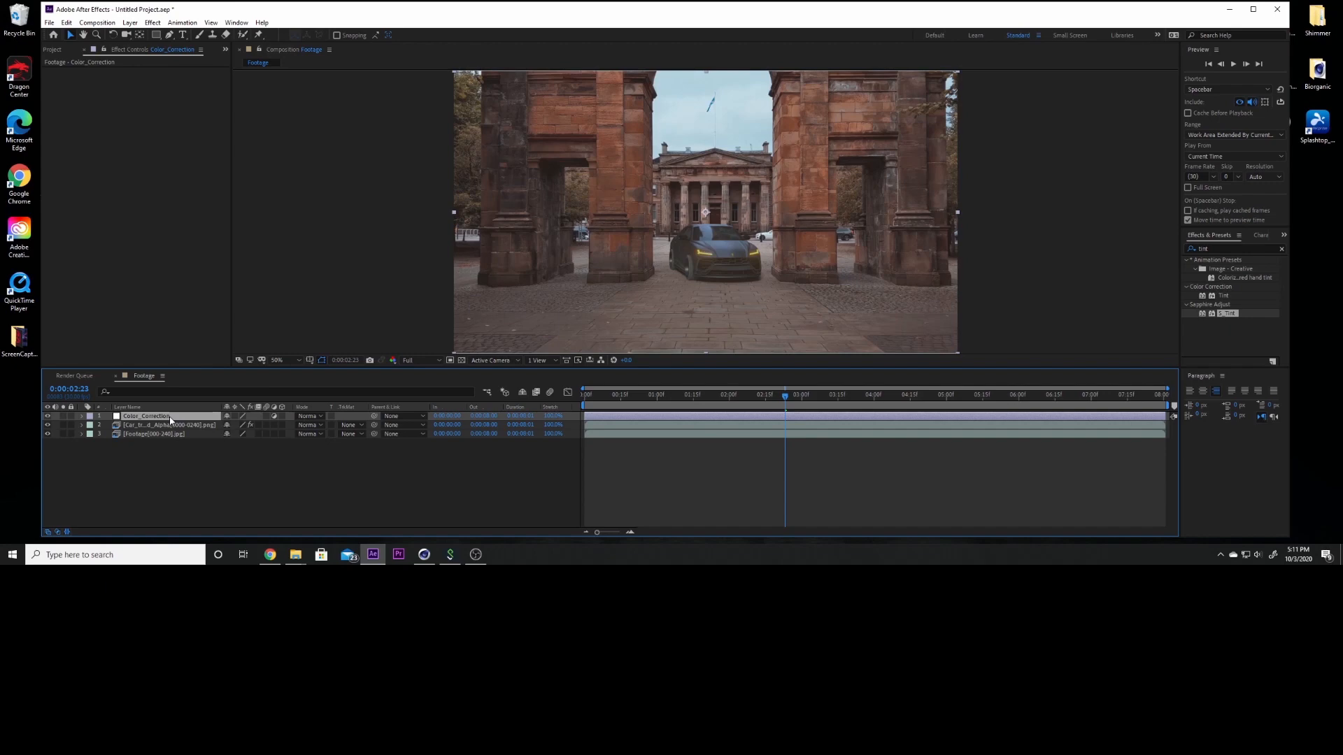
drag(1213, 249, 1165, 245)
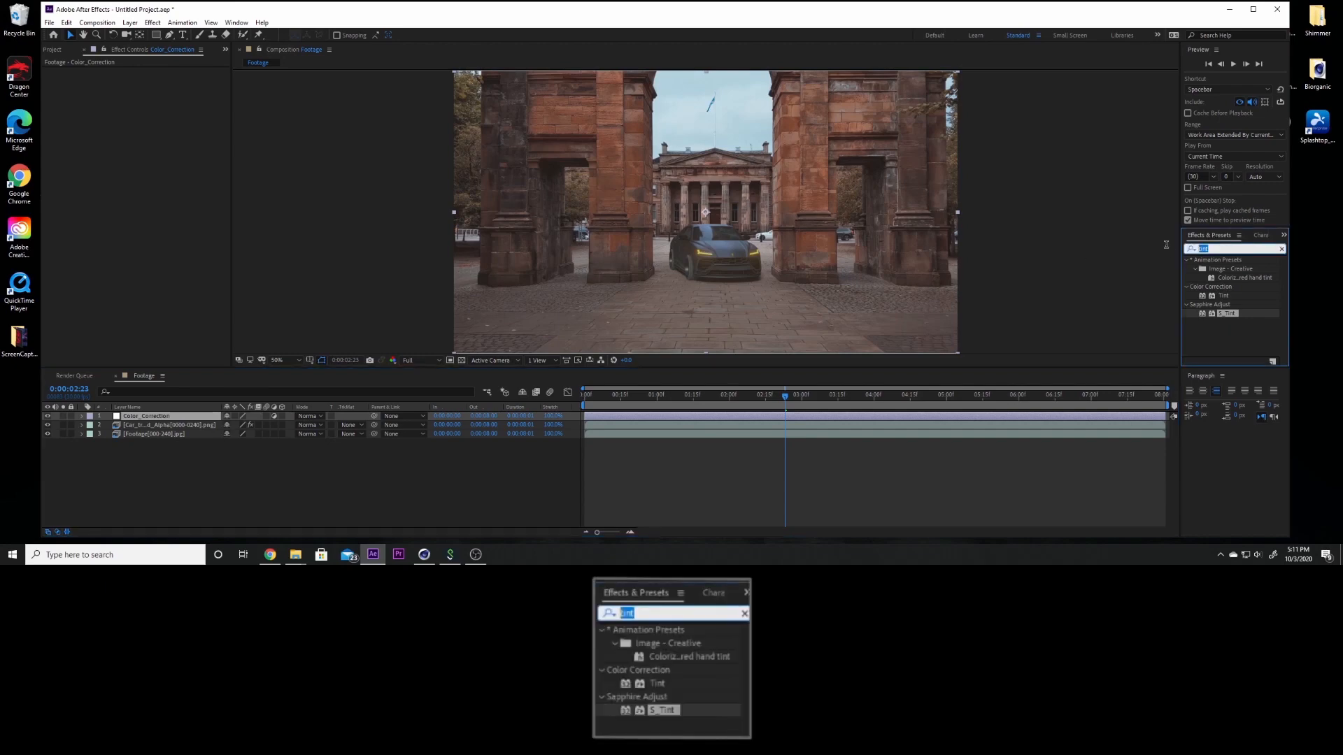
text(lumetri co)
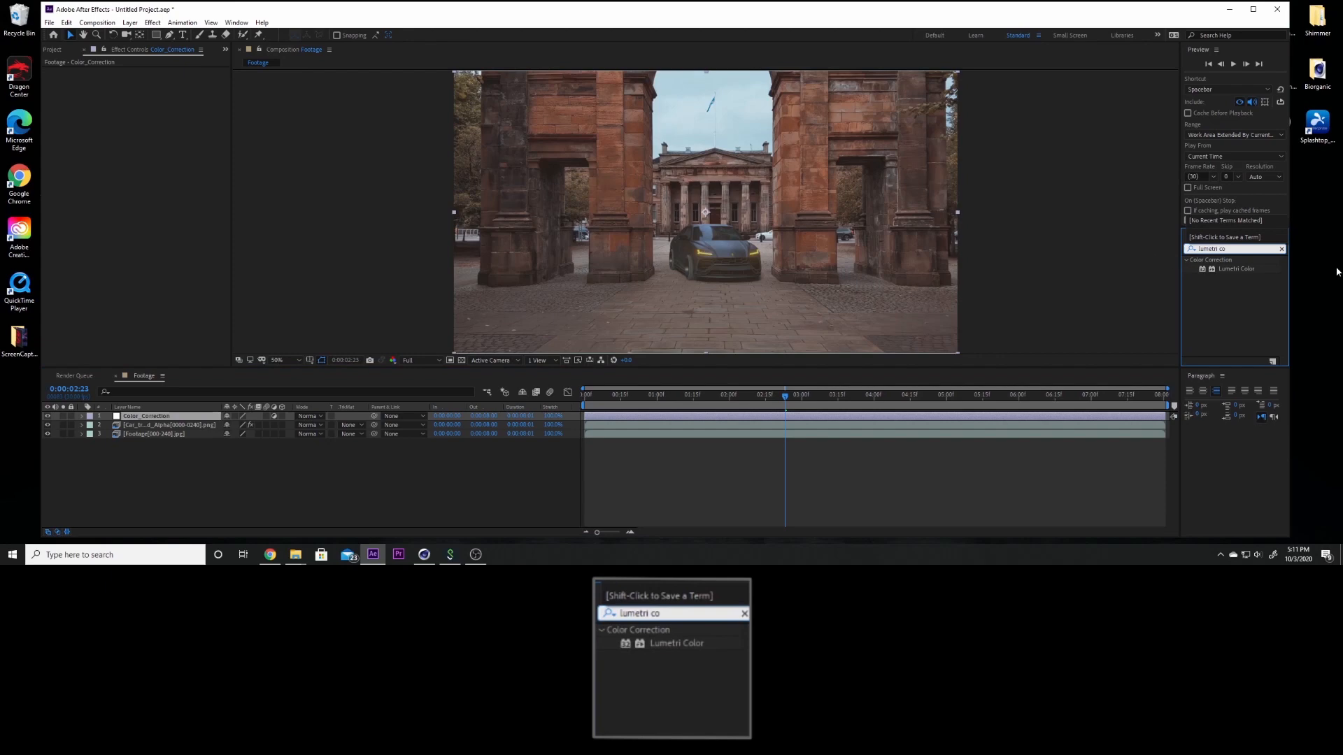
double_click(1239, 270)
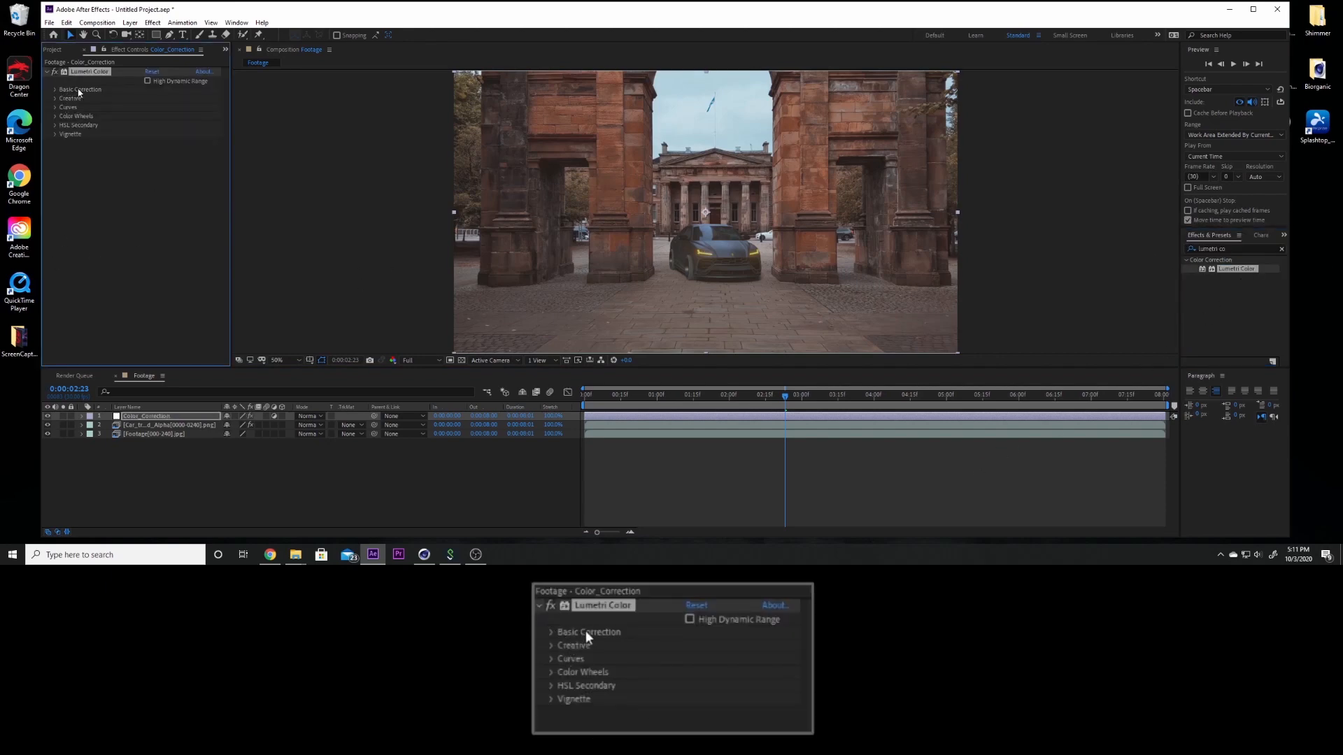
Try the ALEXA_Default_LogC2Rec709 input LUT in Basic Correction and switch it to AlexaV3_K1S1_LogC2Video_DCIP3_EE.
click(56, 92)
click(56, 90)
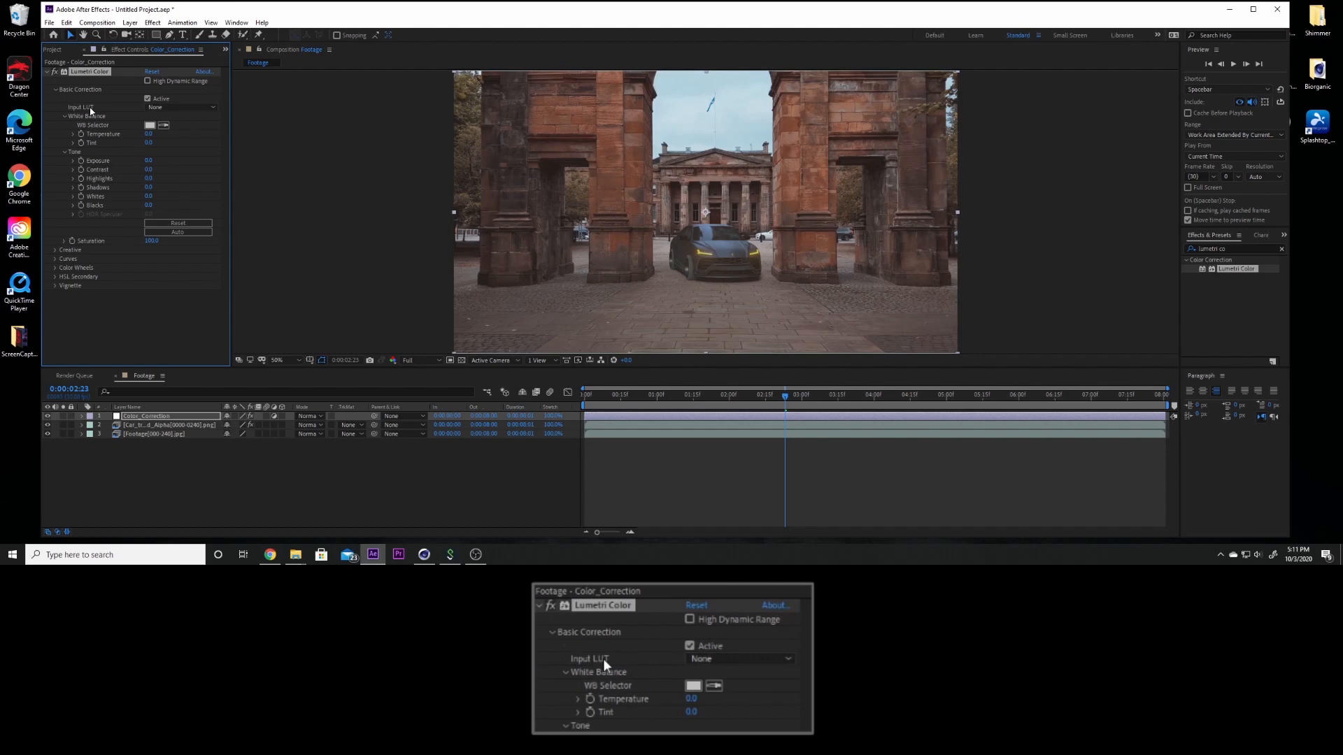
click(196, 108)
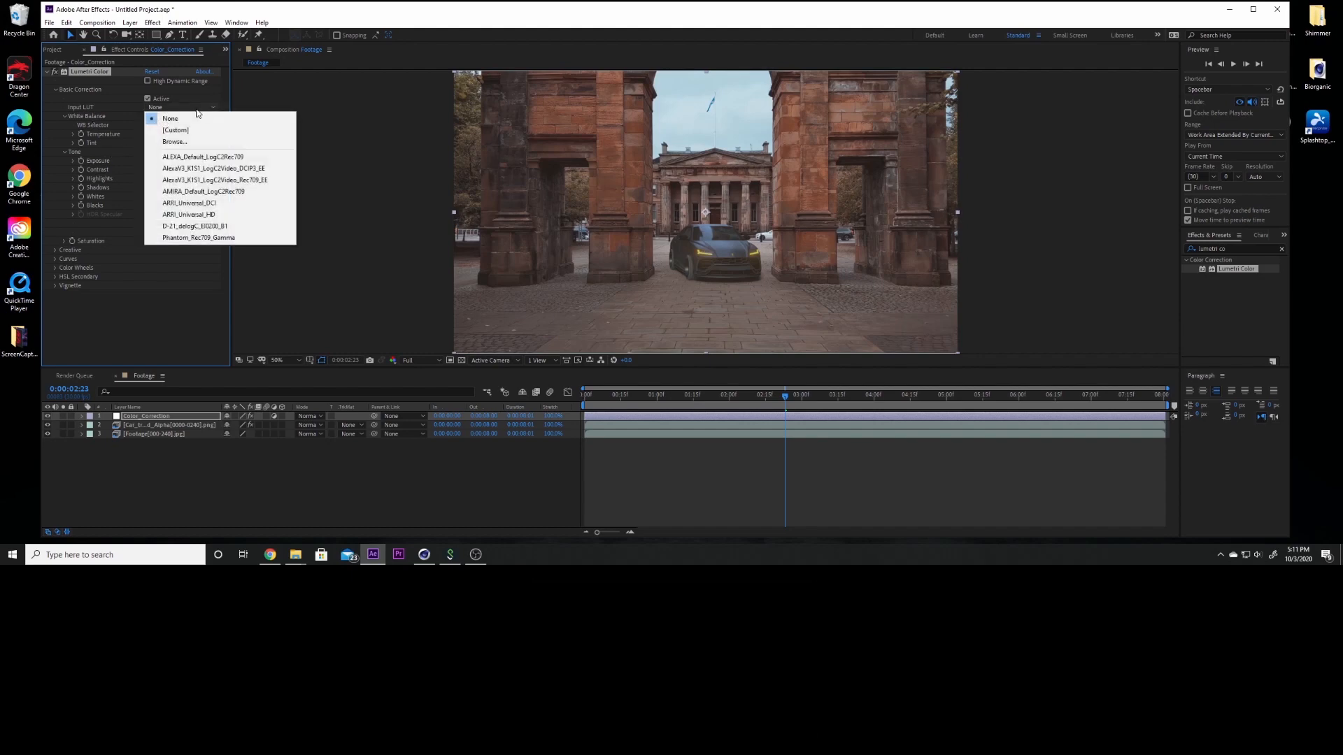
click(200, 157)
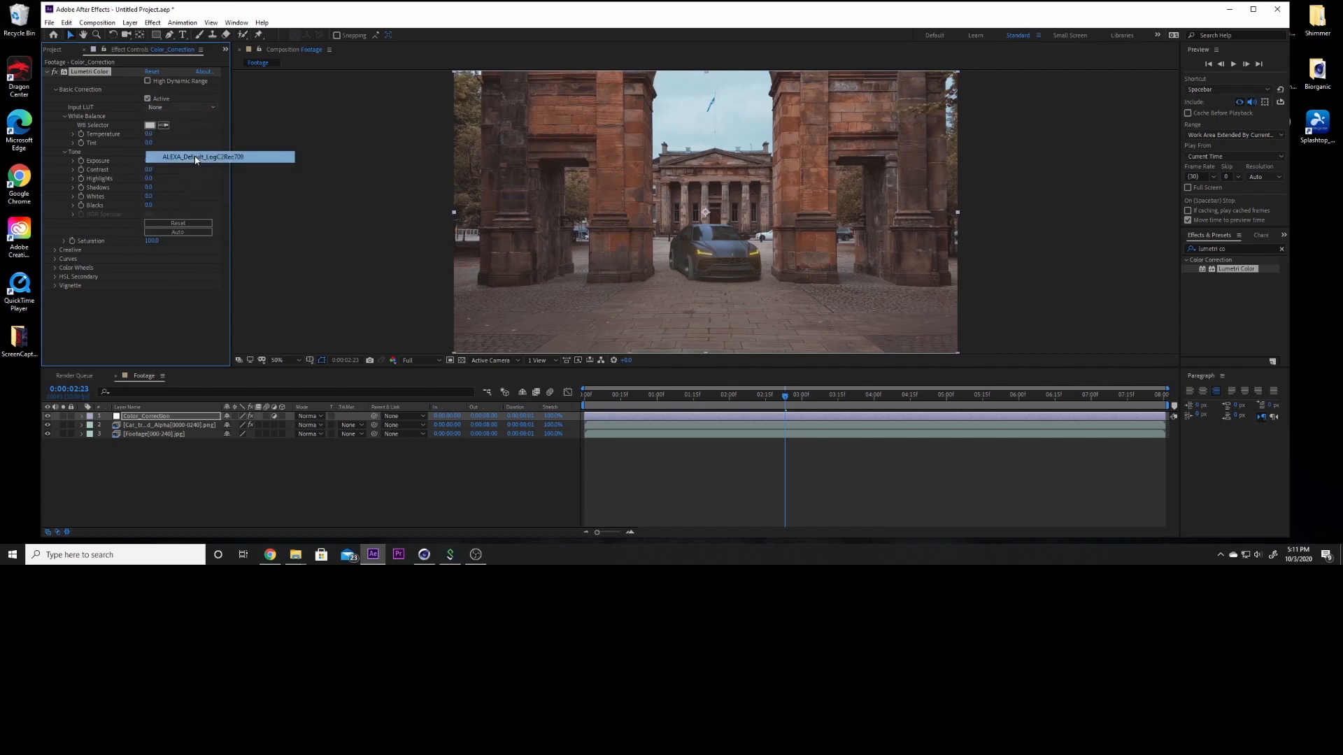
click(185, 108)
click(202, 168)
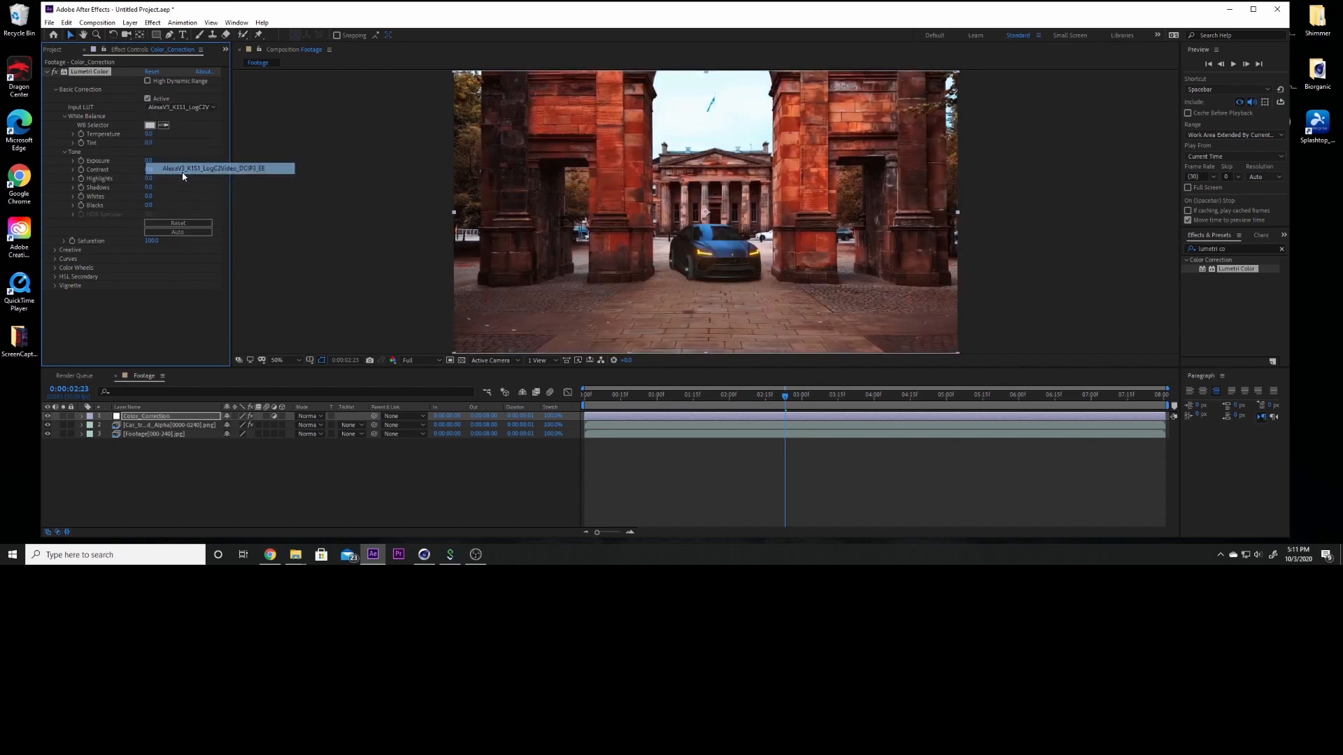
Try the AlexaV3_K1S1_LogC2Video_Rec709_EE, AMIRA_Default_LogC2Rec709 and ARRI_Universal_DCI input LUTs in Basic Correction.
click(183, 108)
click(210, 180)
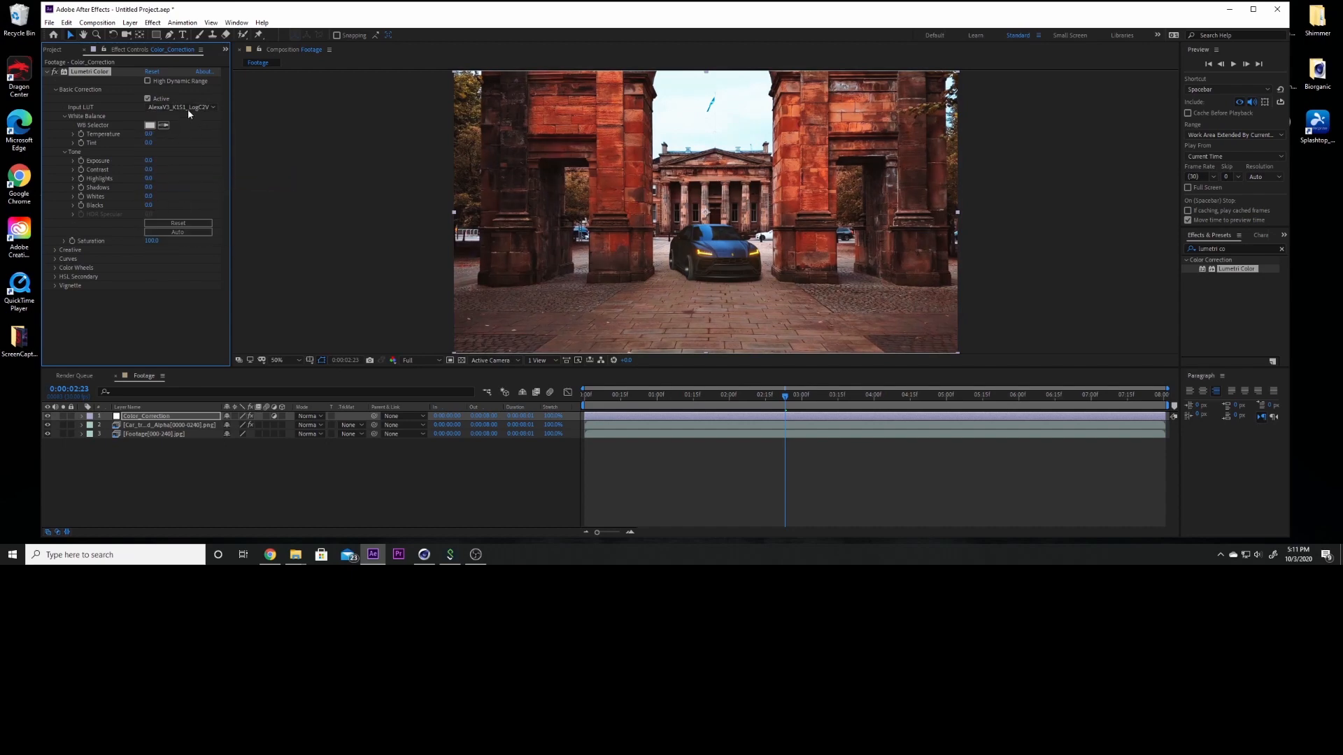
click(186, 107)
click(195, 191)
click(189, 108)
click(193, 203)
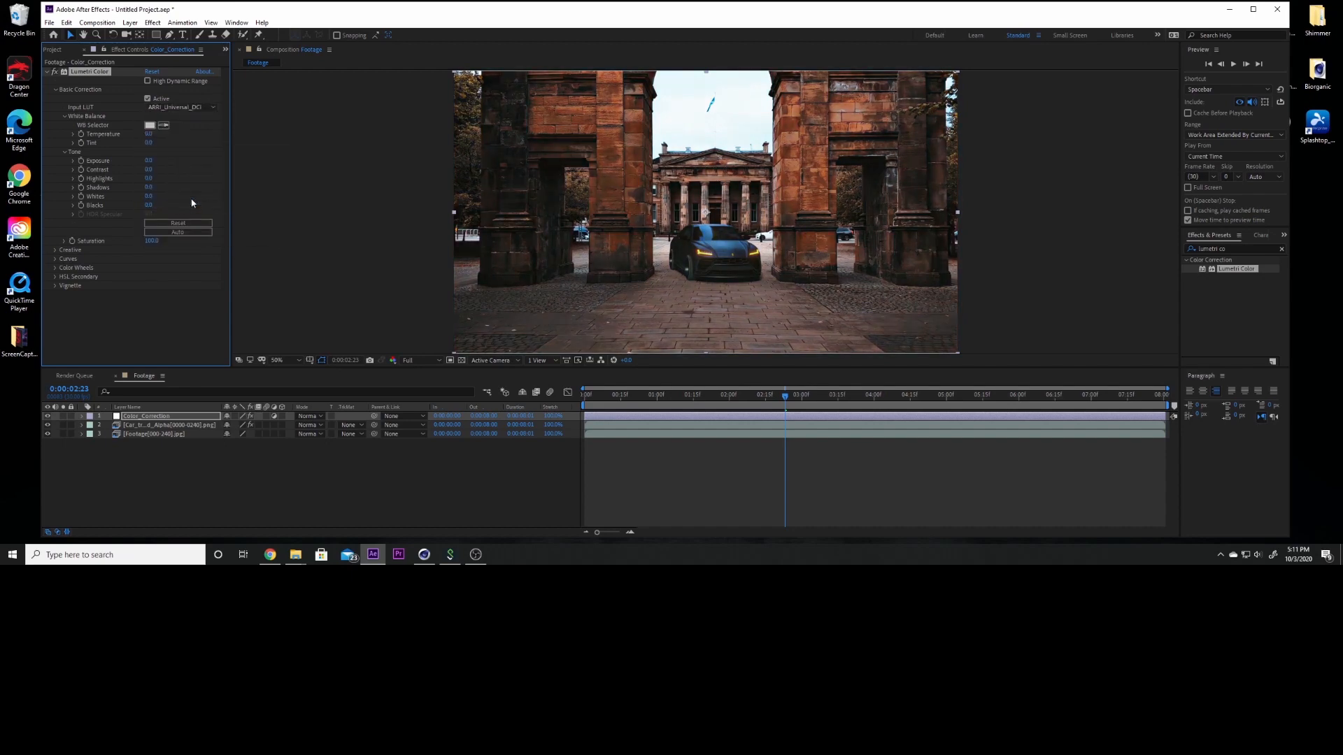
Compare the ARRI_Universal_HD, D-21_delogC_EI0200_B1 and Phantom_Rec709_Gamma input LUTs, and settle on ARRI_Universal_DCI.
click(197, 111)
click(205, 215)
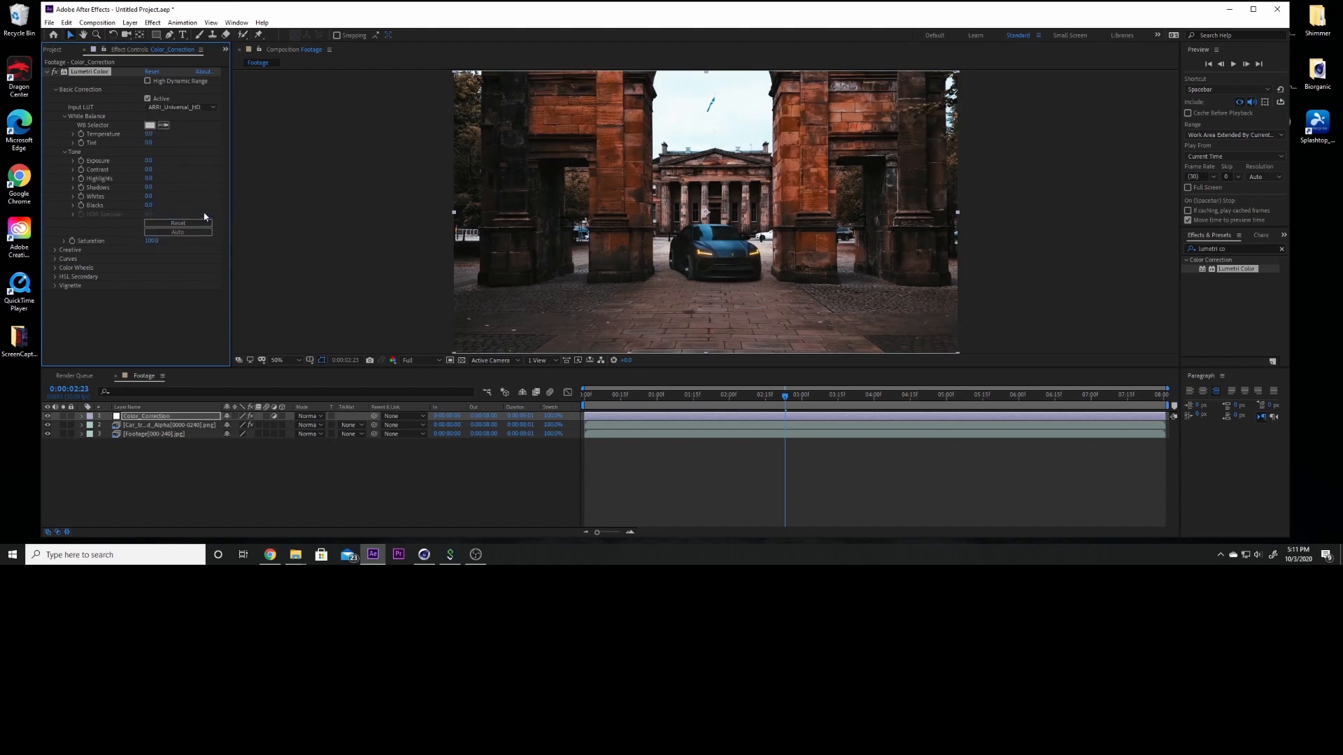
click(172, 111)
click(195, 225)
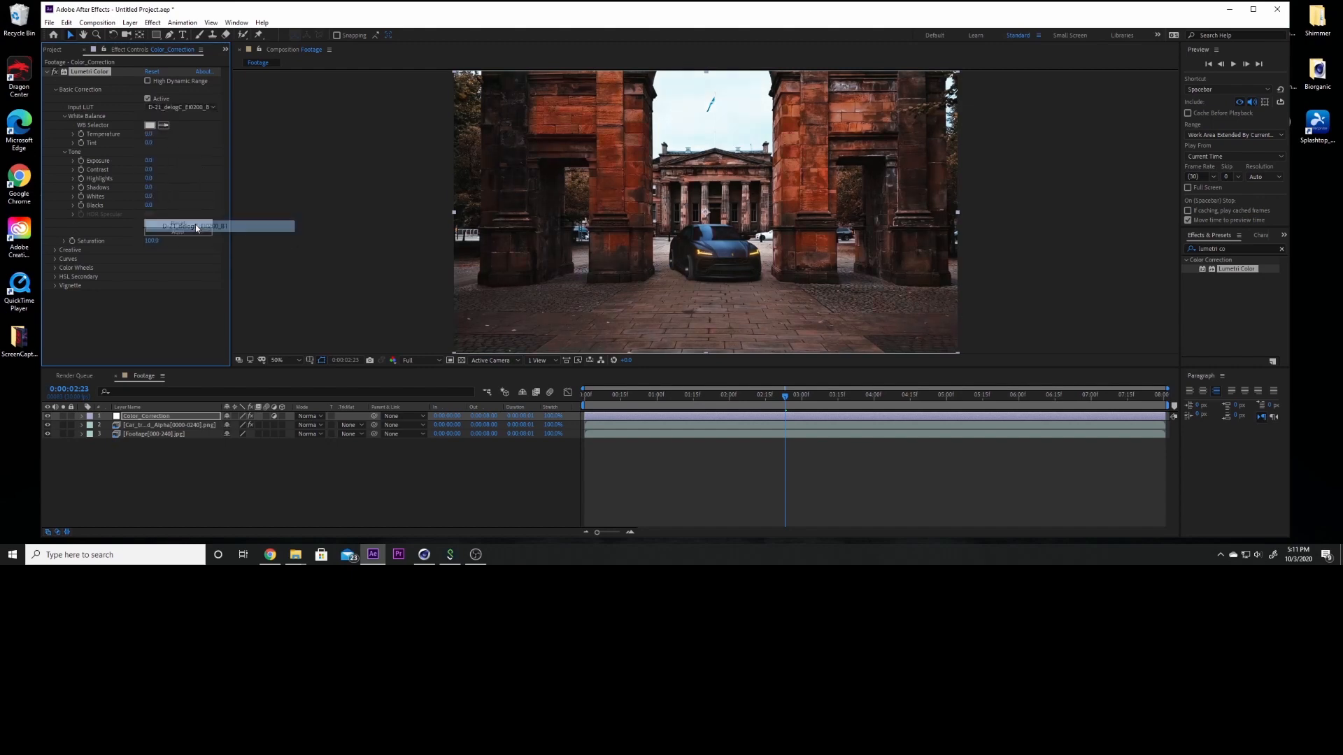
click(183, 108)
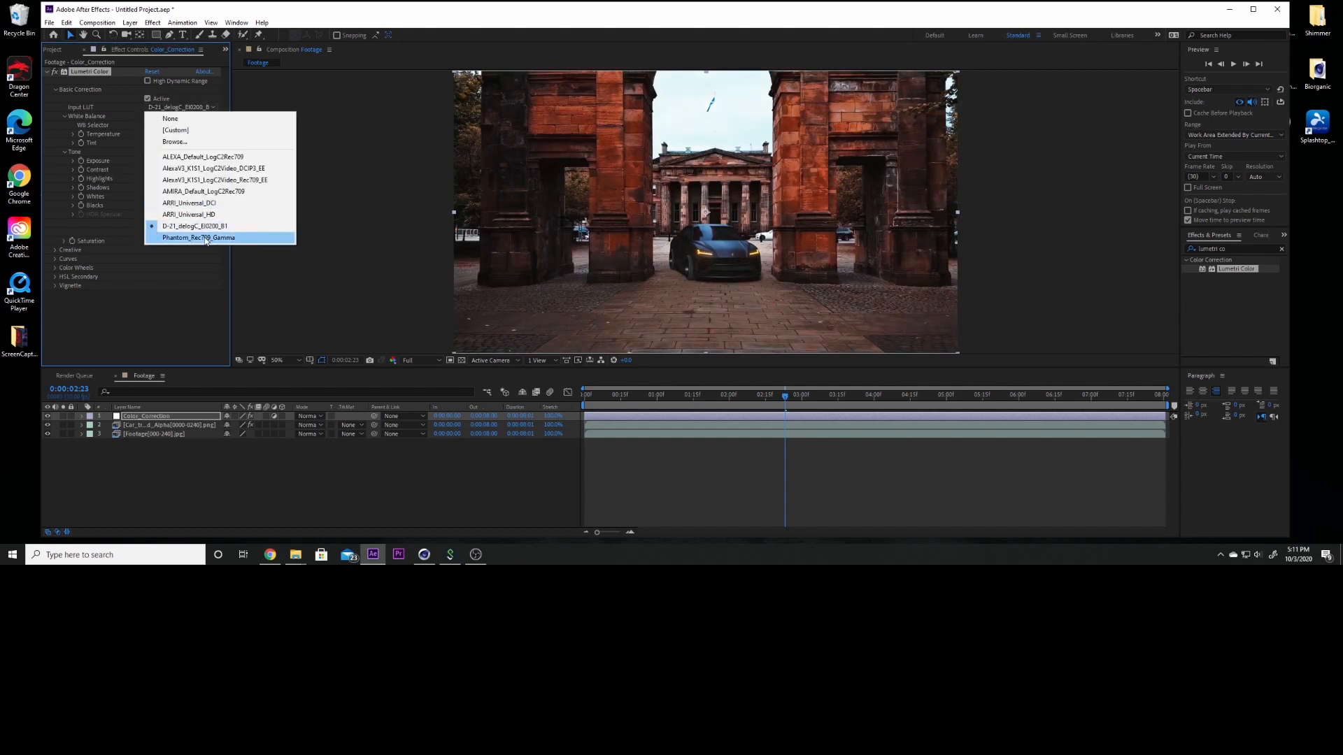
click(205, 237)
click(191, 112)
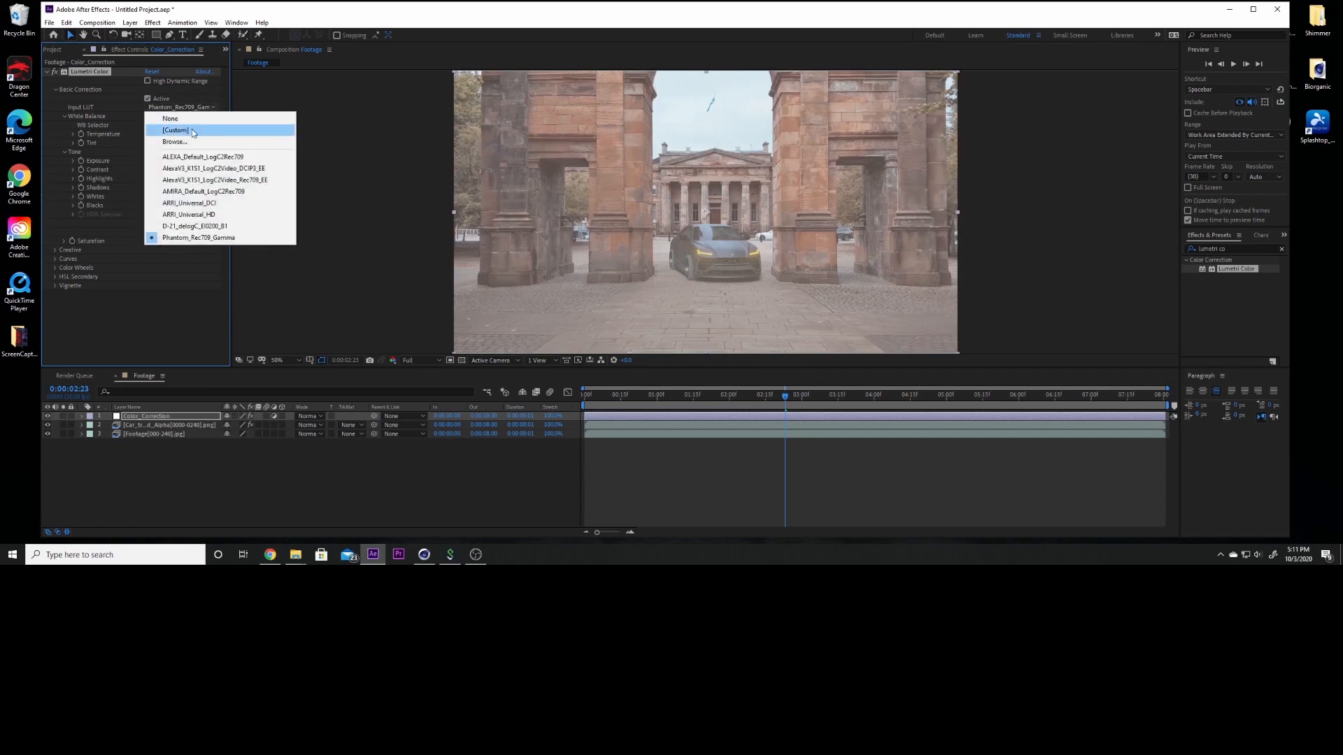
click(193, 204)
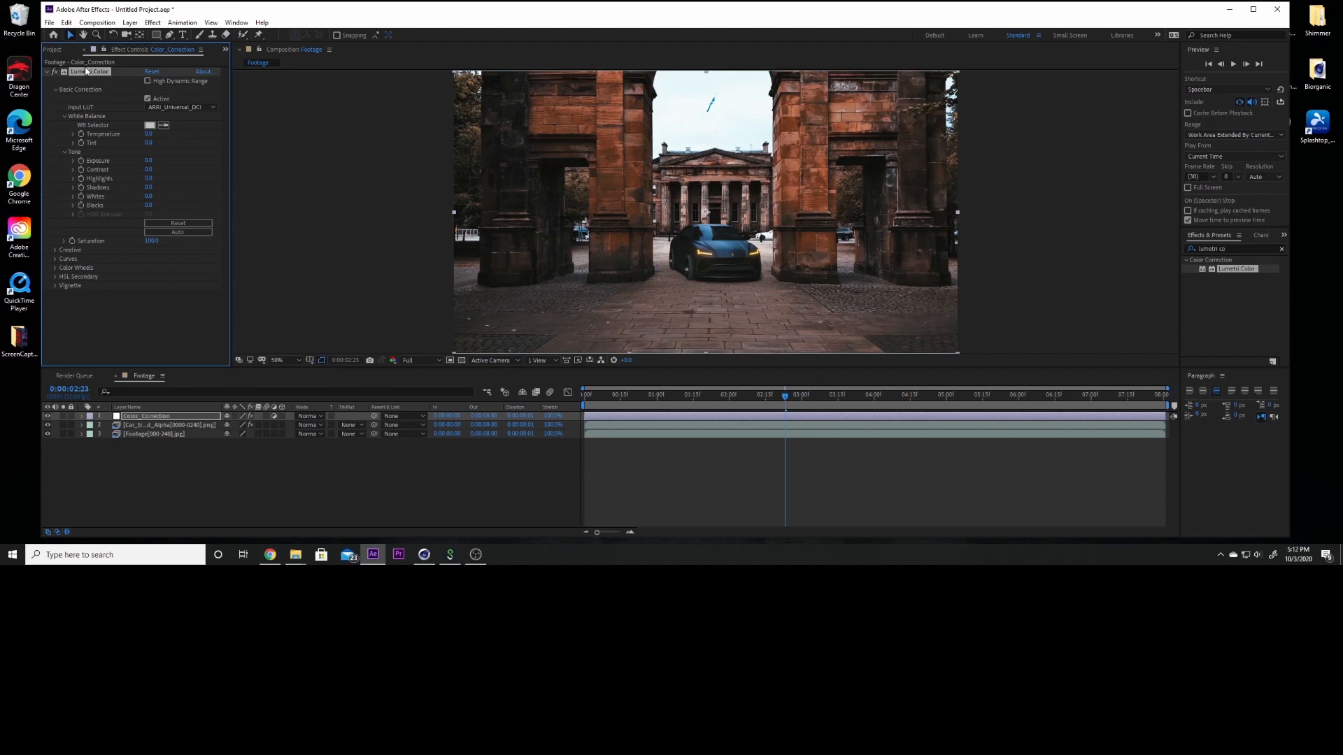
Expand the Creative settings of Lumetri Color, try a different Intensity and restore it to 100.
click(54, 250)
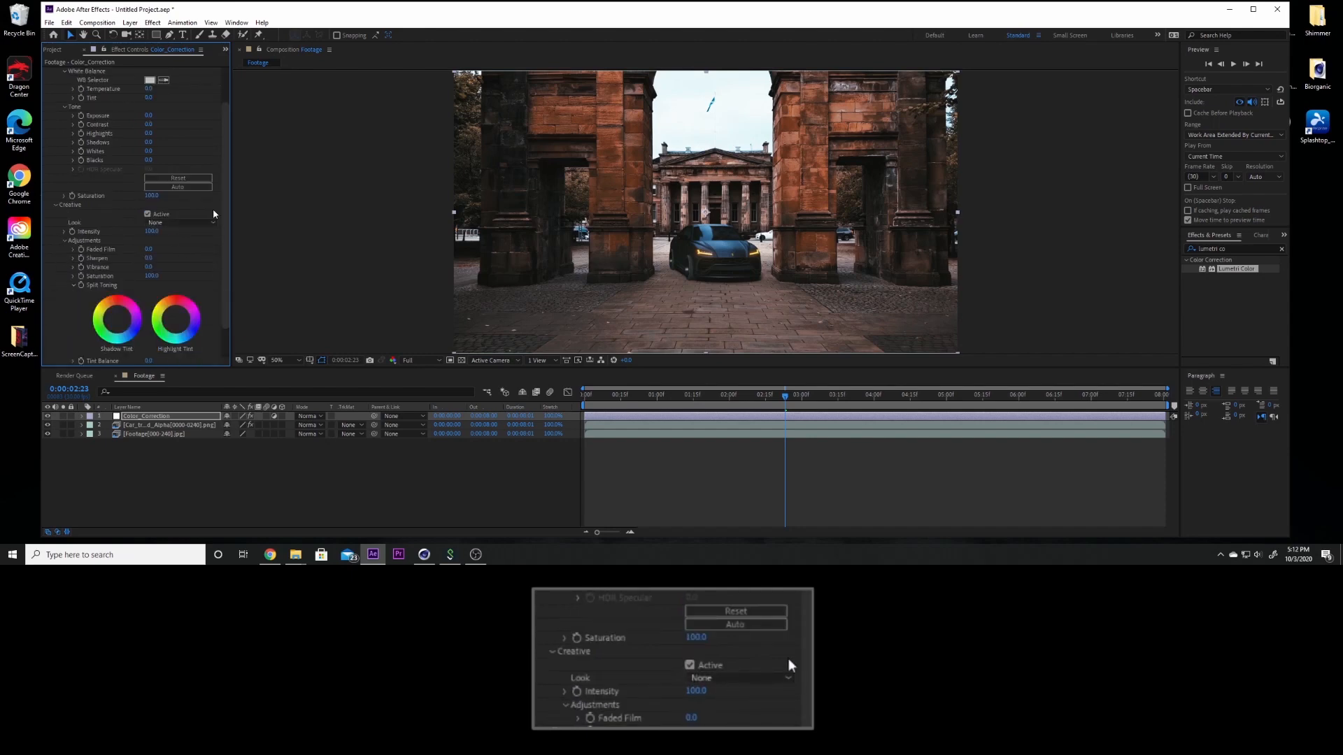
scroll(219, 171, down, 2)
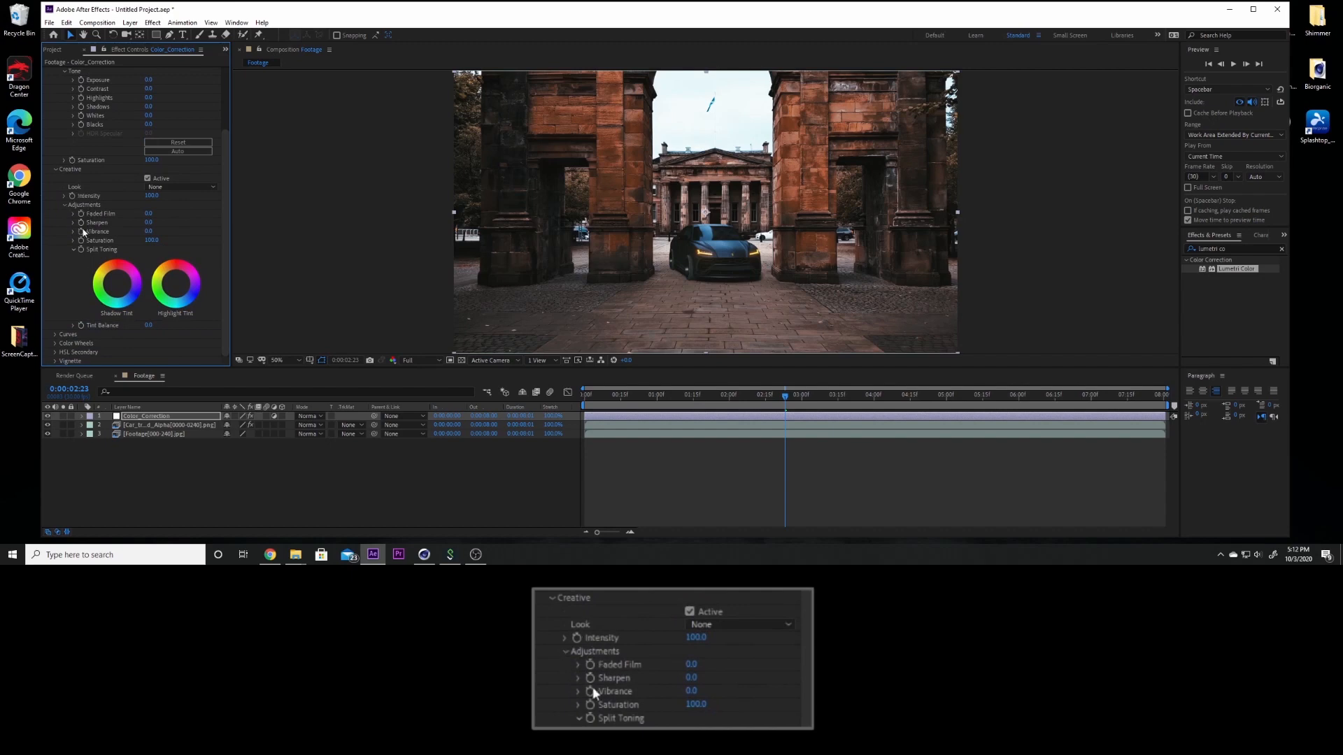
drag(149, 195, 131, 201)
click(151, 196)
text(100)
key(Return)
Try out Faded Film, Vibrance and Saturation in the Creative adjustments, restoring them to 0, 0 and 100.
mouse_move(149, 214)
mouse_down()
mouse_move(181, 216)
mouse_move(139, 215)
mouse_up()
click(150, 214)
text(0)
key(Return)
mouse_move(148, 233)
mouse_down()
mouse_move(203, 228)
mouse_move(129, 227)
mouse_up()
click(149, 231)
text(0)
key(Return)
mouse_move(153, 240)
mouse_down()
mouse_move(108, 243)
mouse_move(160, 248)
mouse_up()
click(151, 242)
text(100)
key(Return)
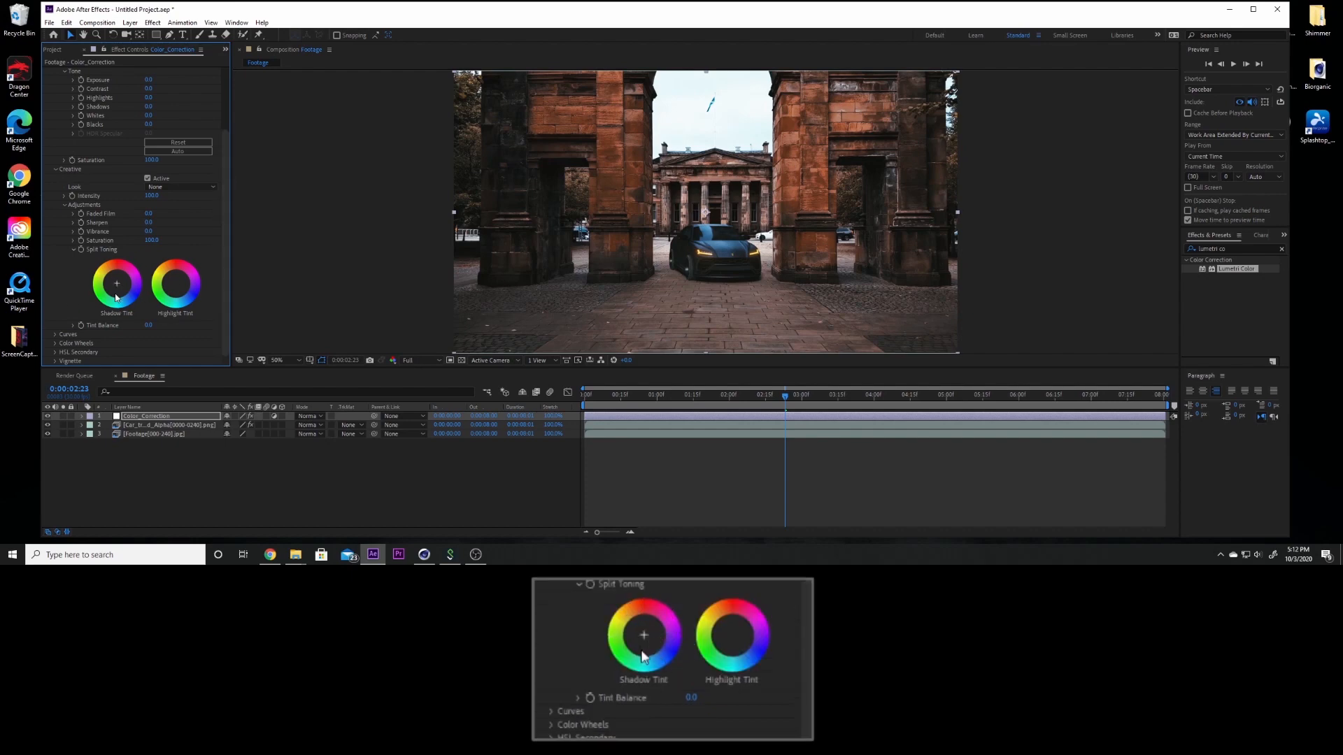
Expand and look through the Curves, Color Wheels and HSL Secondary settings of Lumetri Color.
click(54, 333)
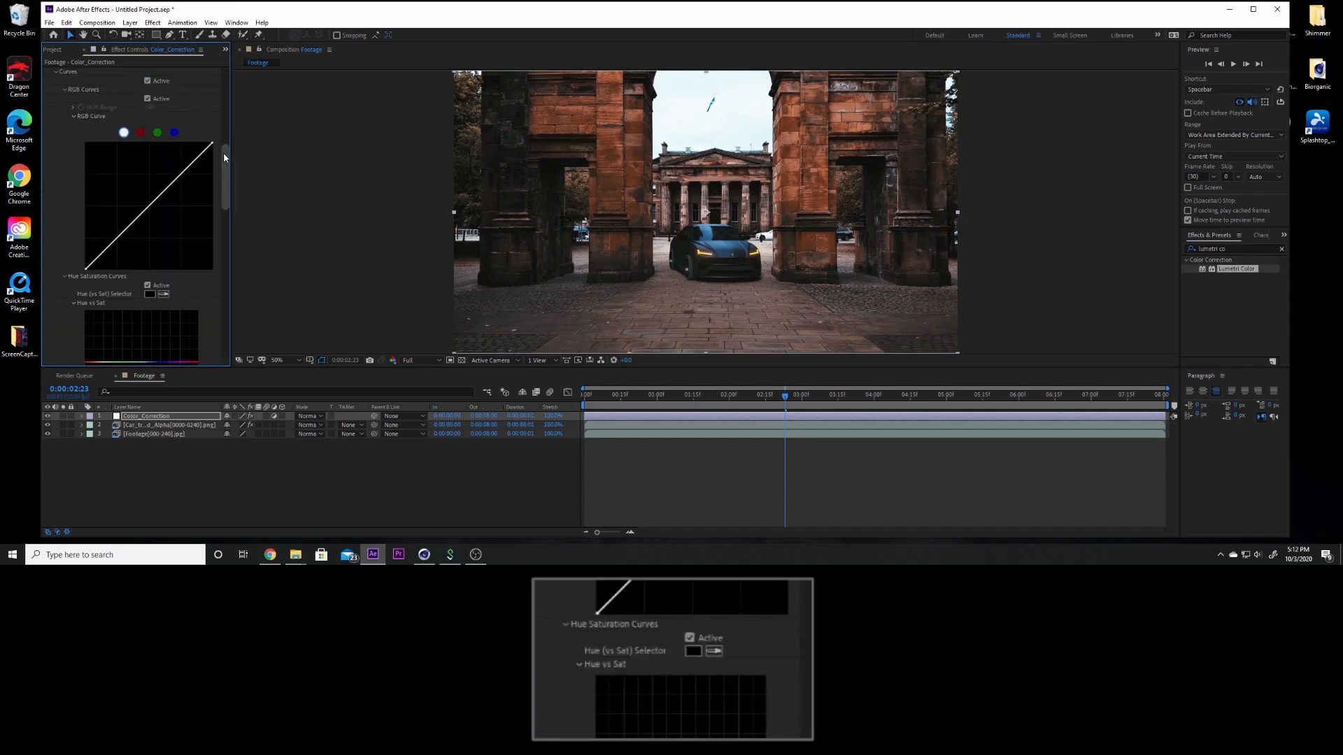
drag(224, 152, 206, 353)
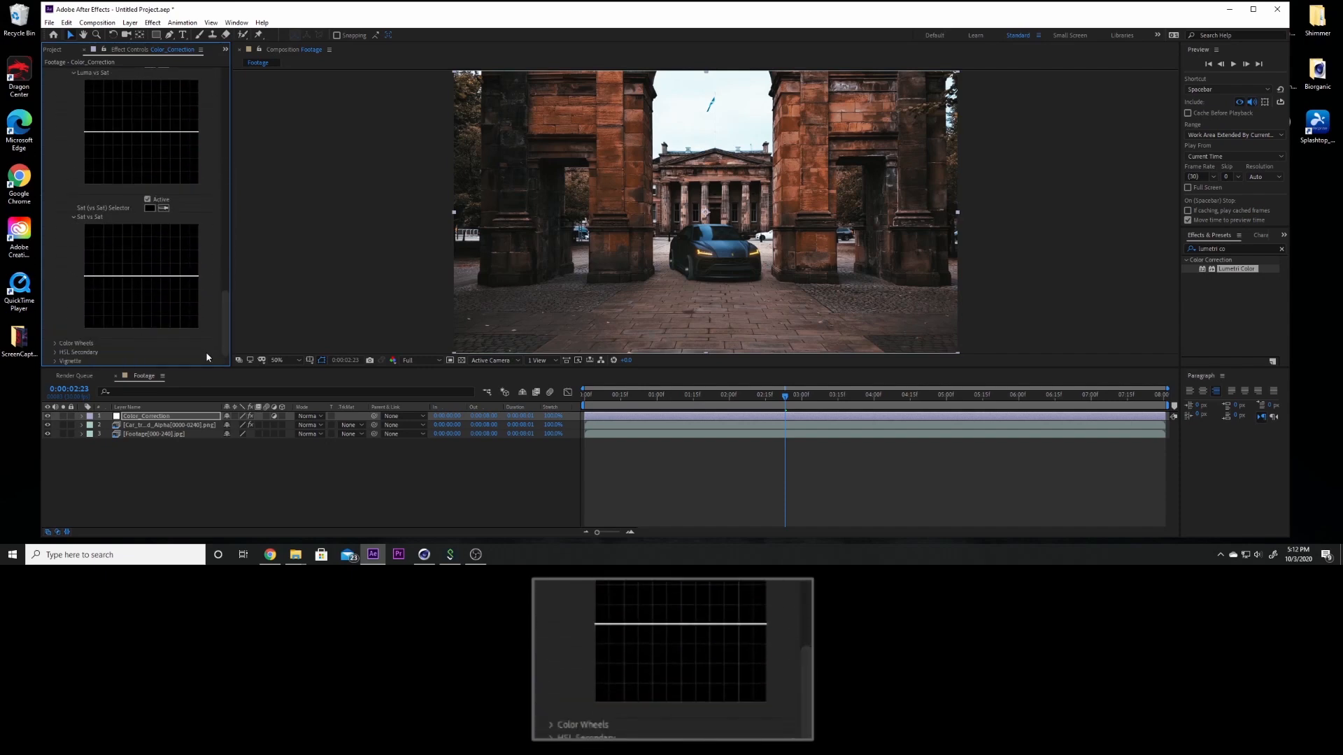
click(56, 344)
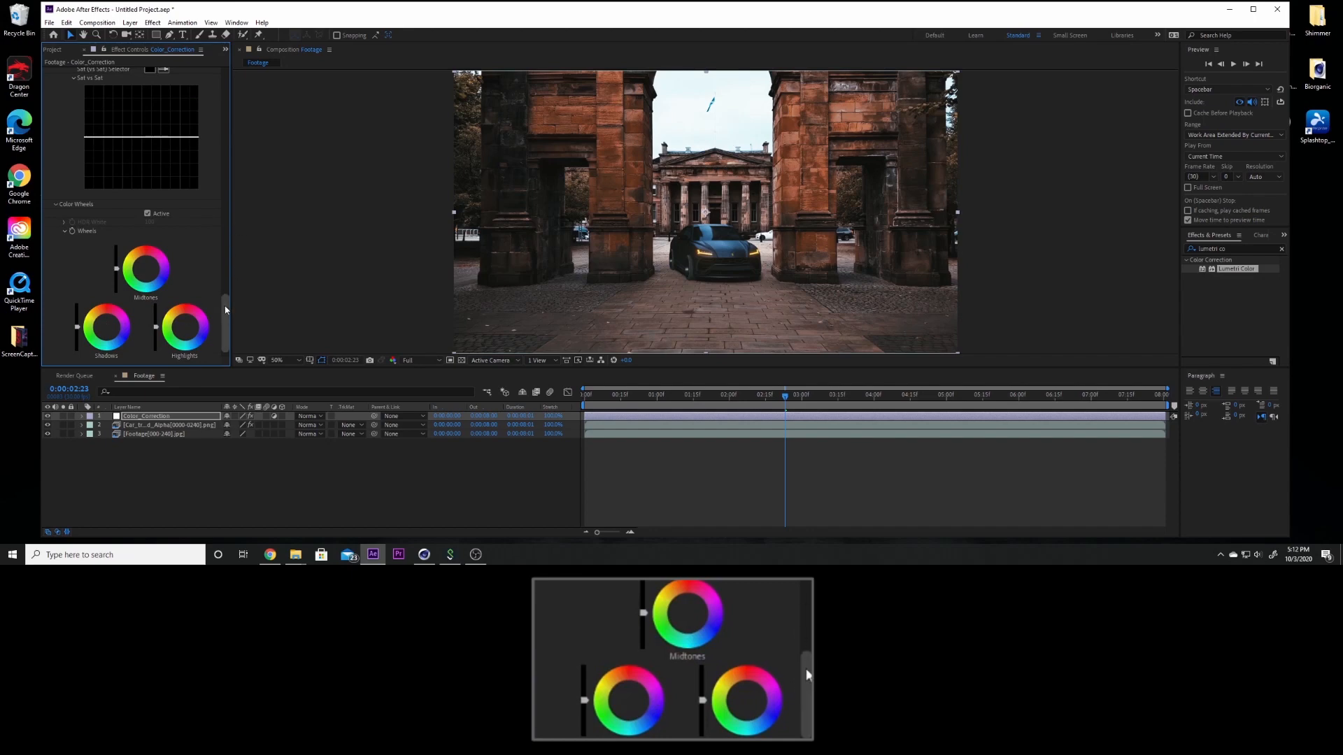
scroll(188, 339, down, 1)
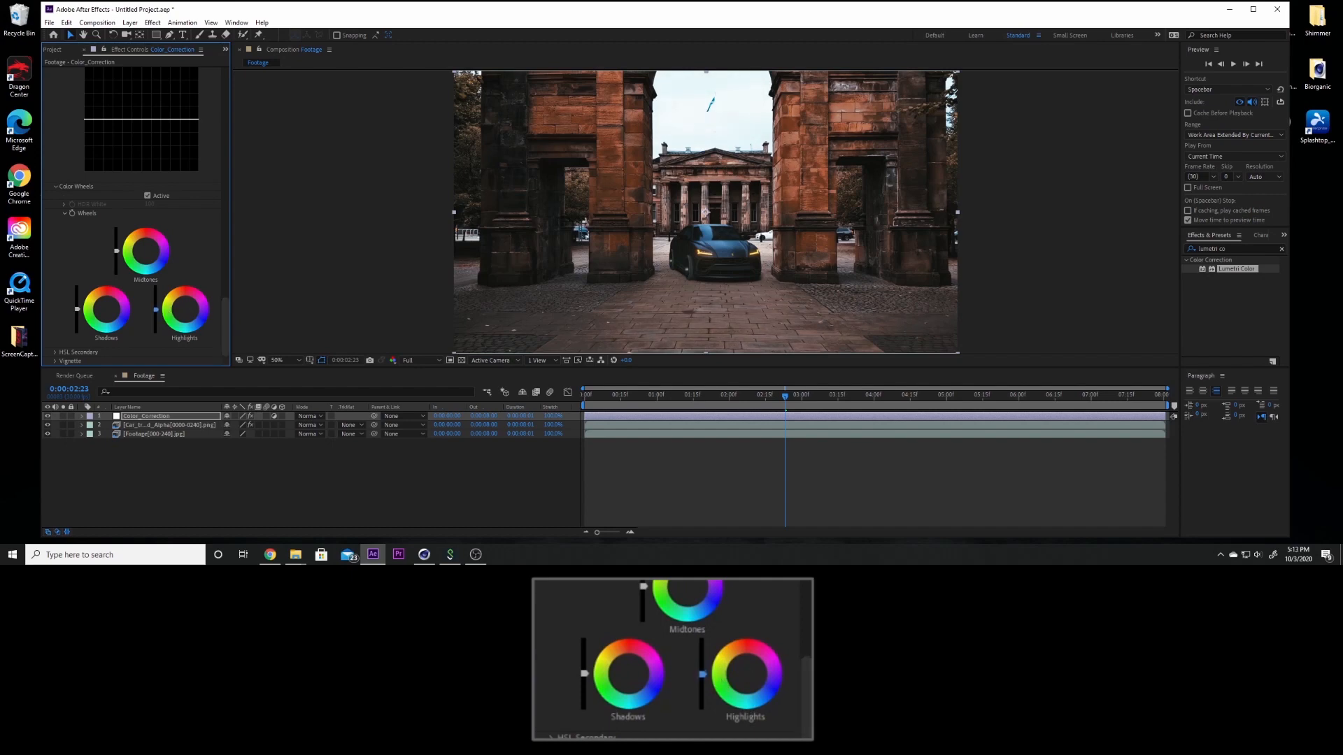
click(56, 352)
scroll(58, 353, down, 1)
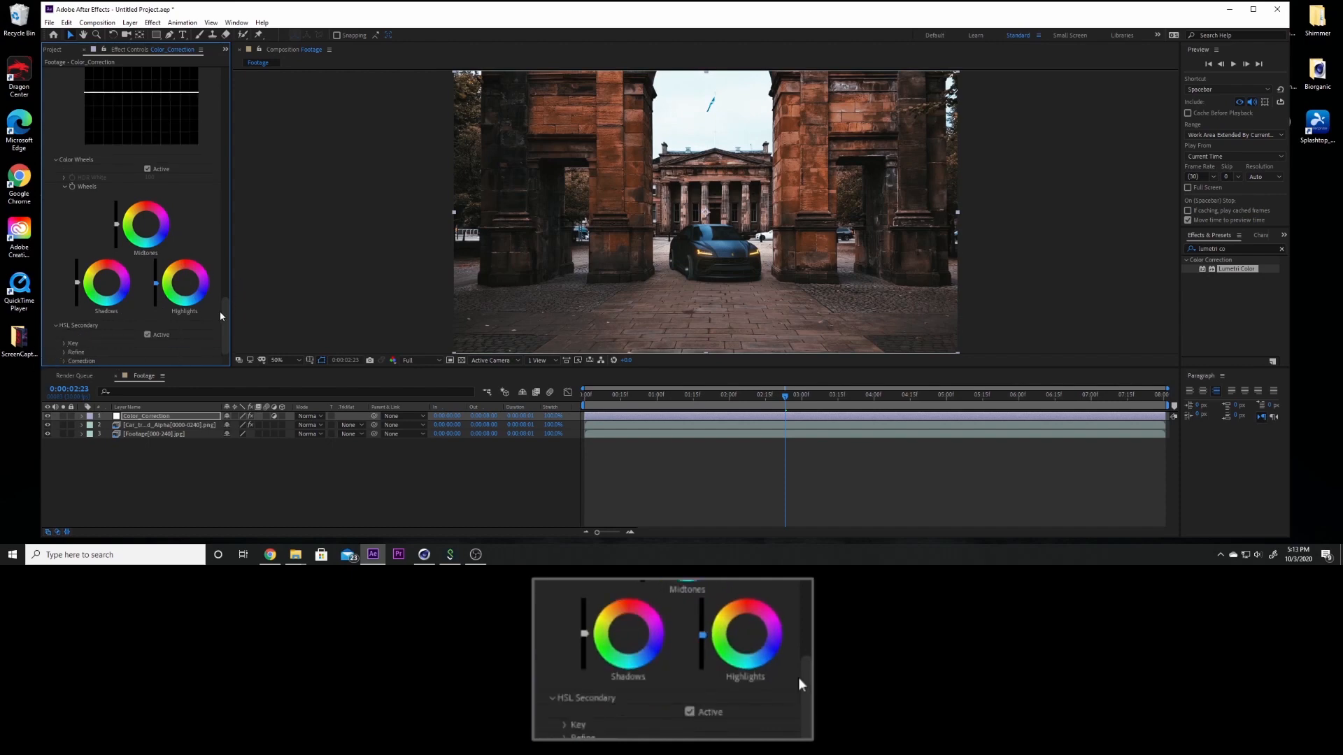
scroll(222, 337, down, 1)
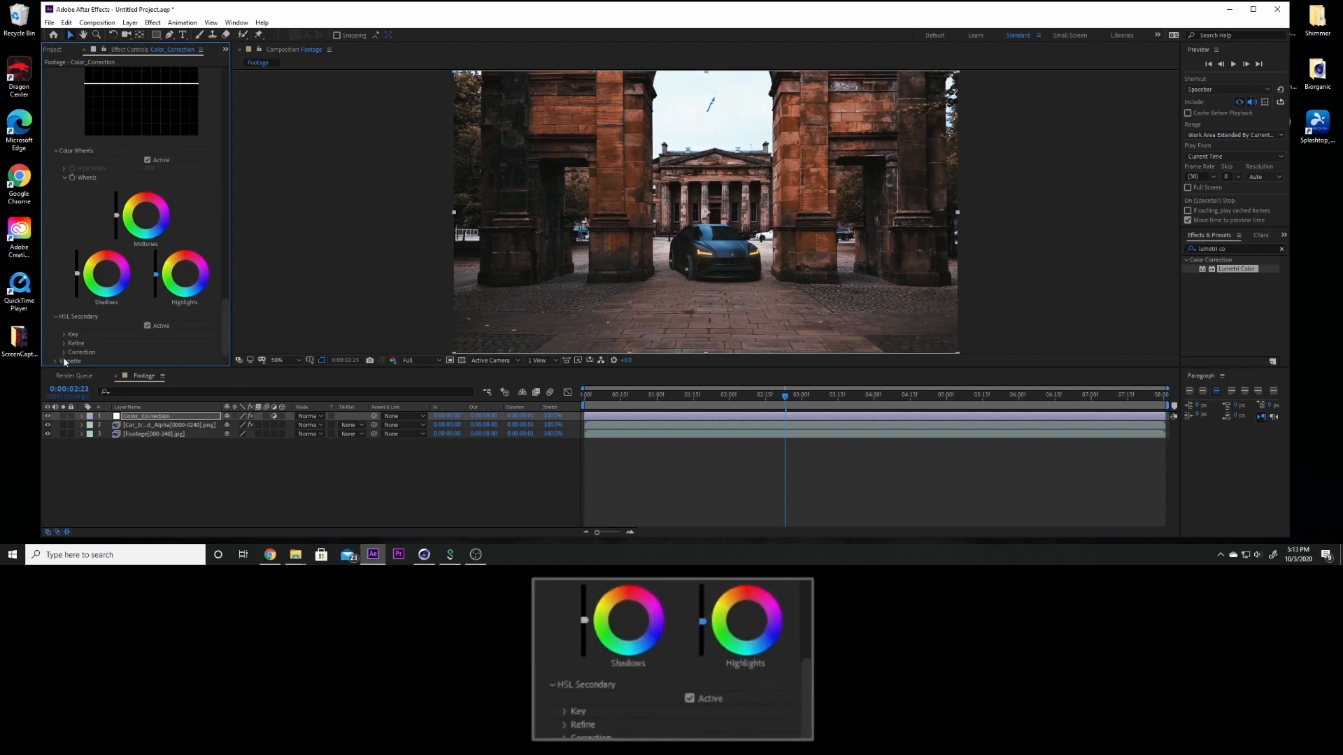
drag(224, 323, 244, 86)
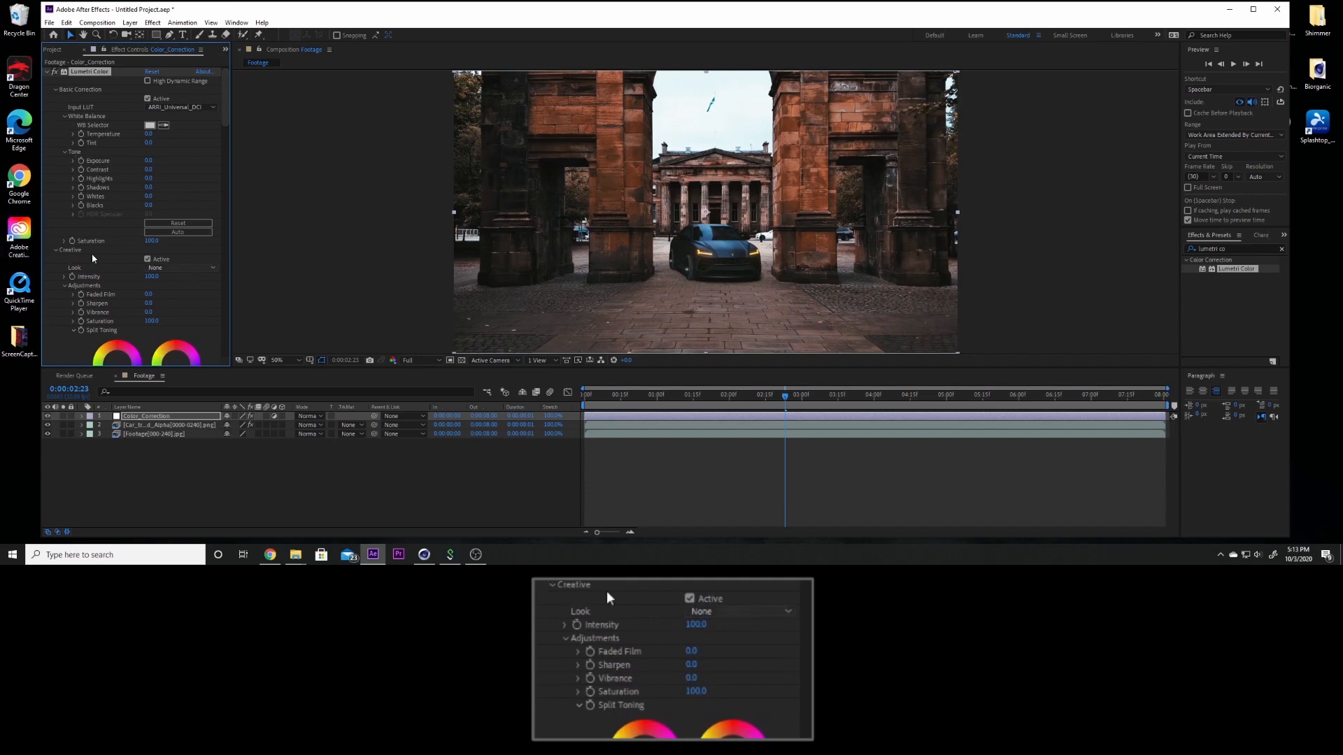
Try the SL BLUE COLD, Fuji ETERNA 250D Fuji 3510 and Fuji REALA 500D Kodak 2393 Creative looks.
double_click(185, 268)
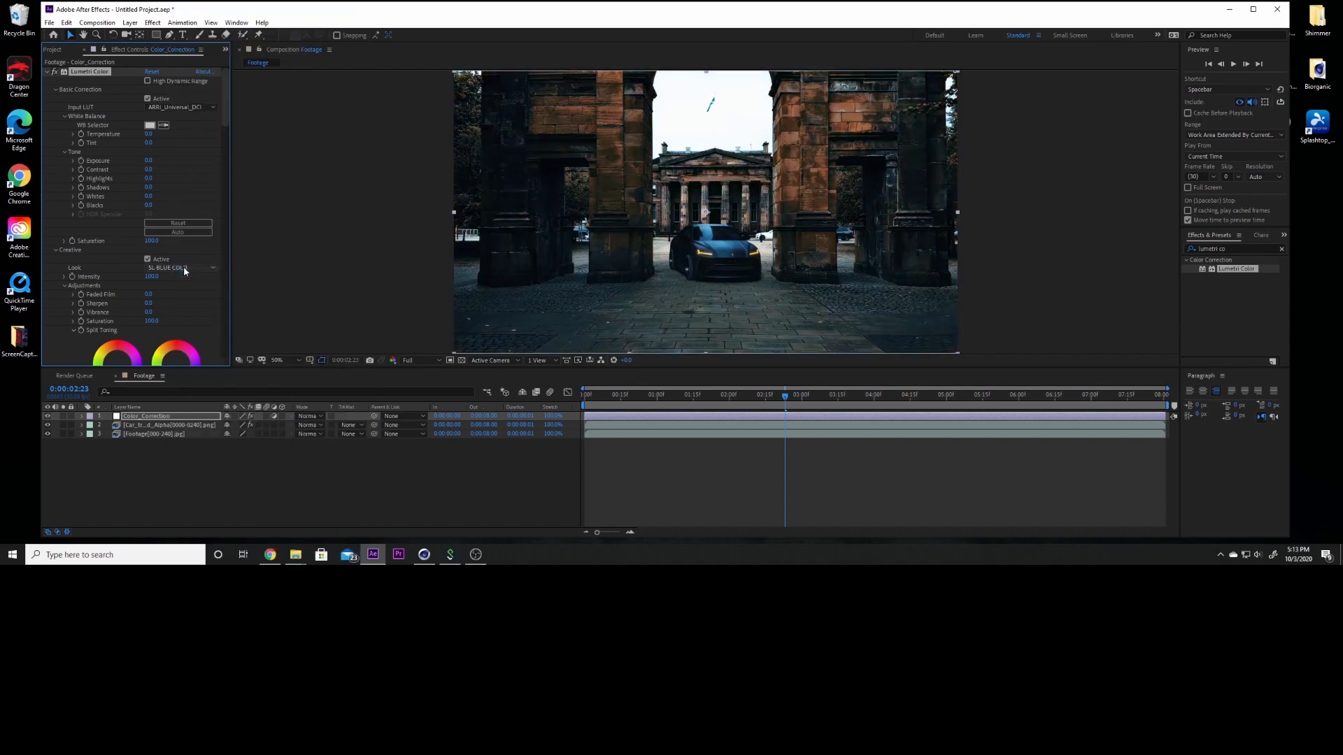
click(184, 267)
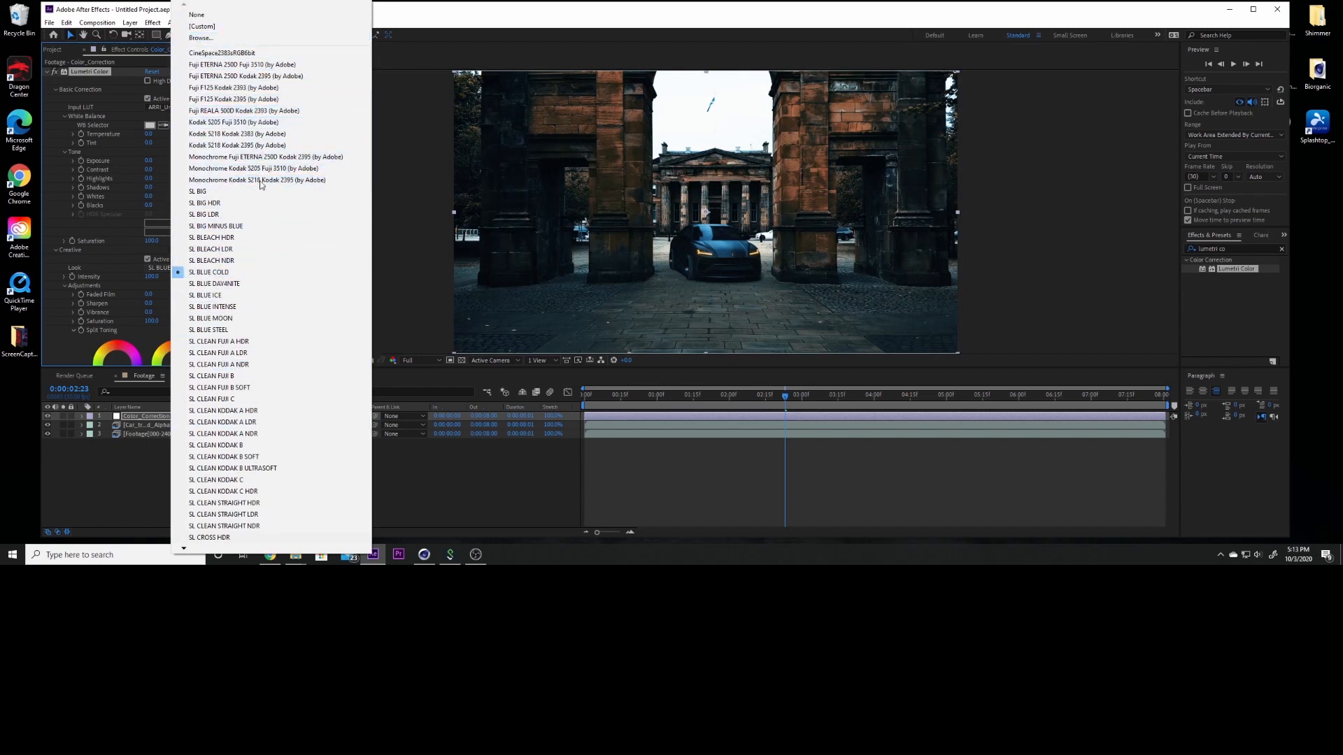
click(224, 67)
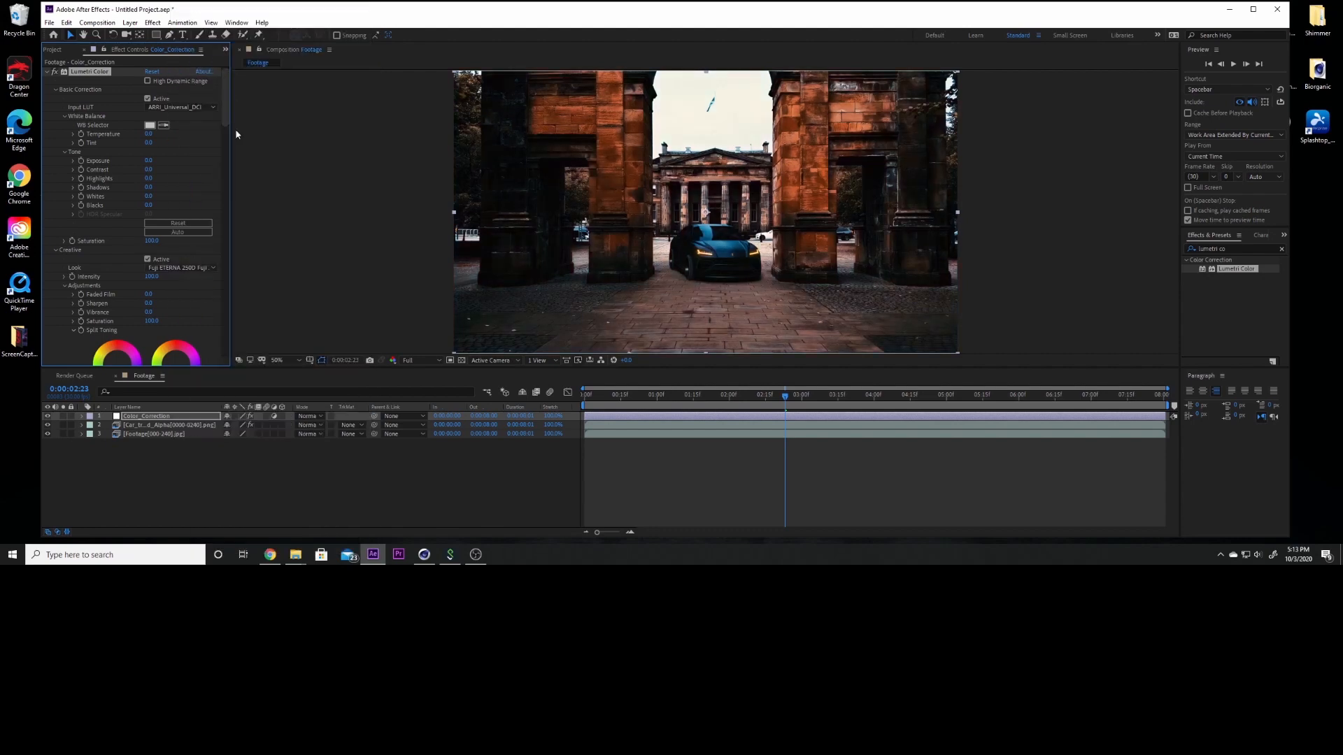
click(181, 267)
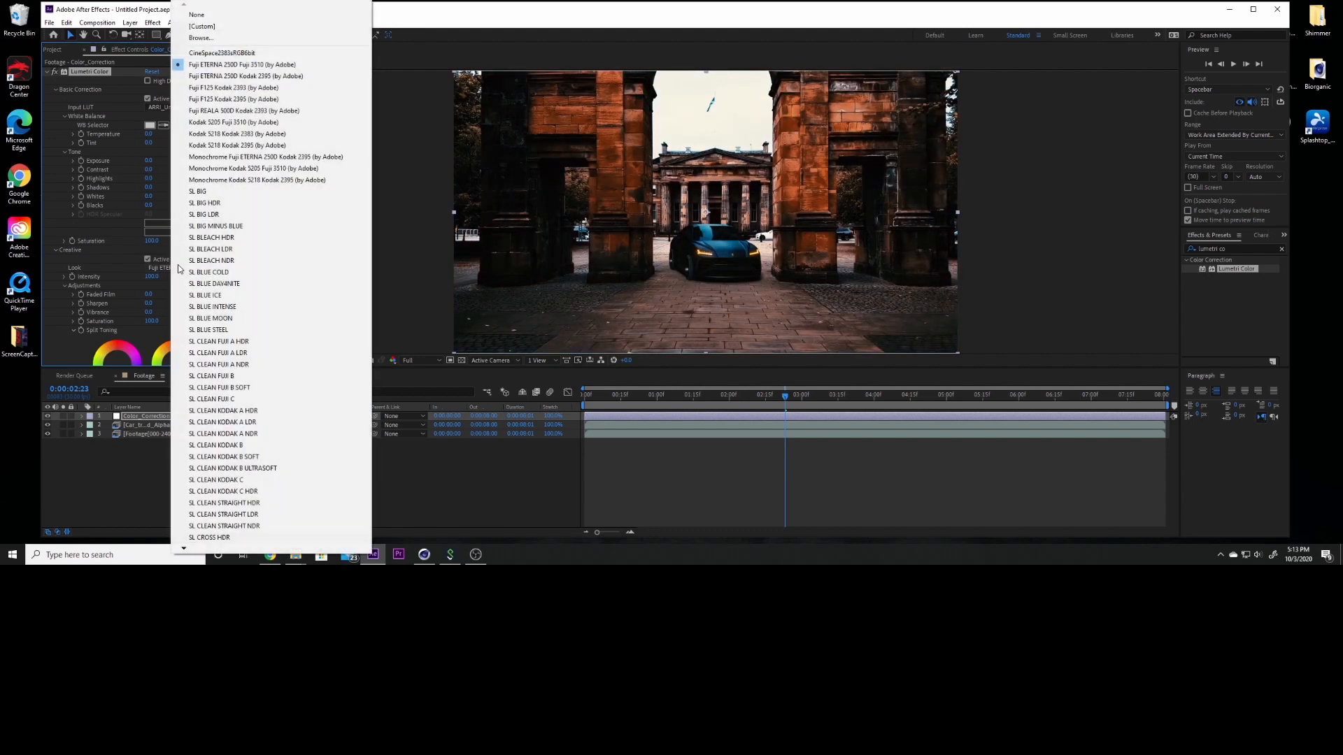
click(227, 111)
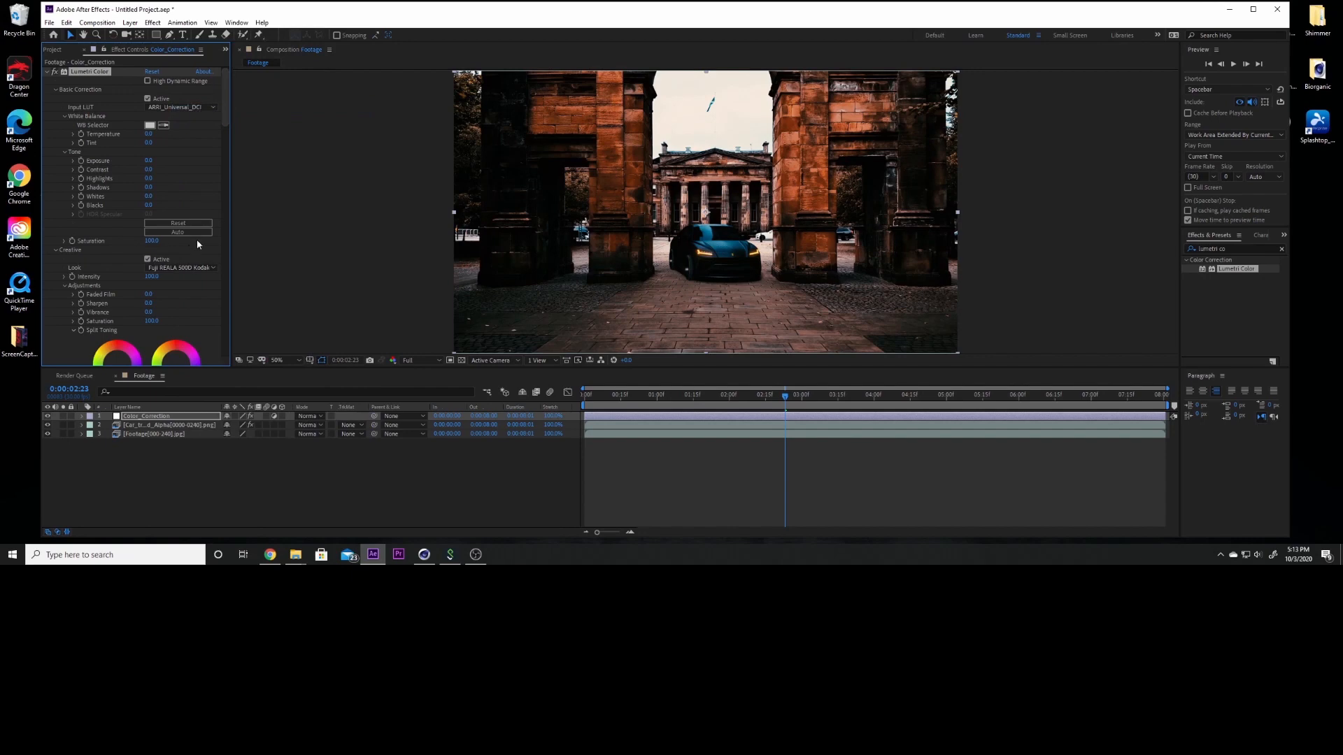
Try the Monochrome Fuji ETERNA 250D Kodak 2395 look, and set the Creative Look to SL CLEAN FUJI B SOFT.
click(180, 268)
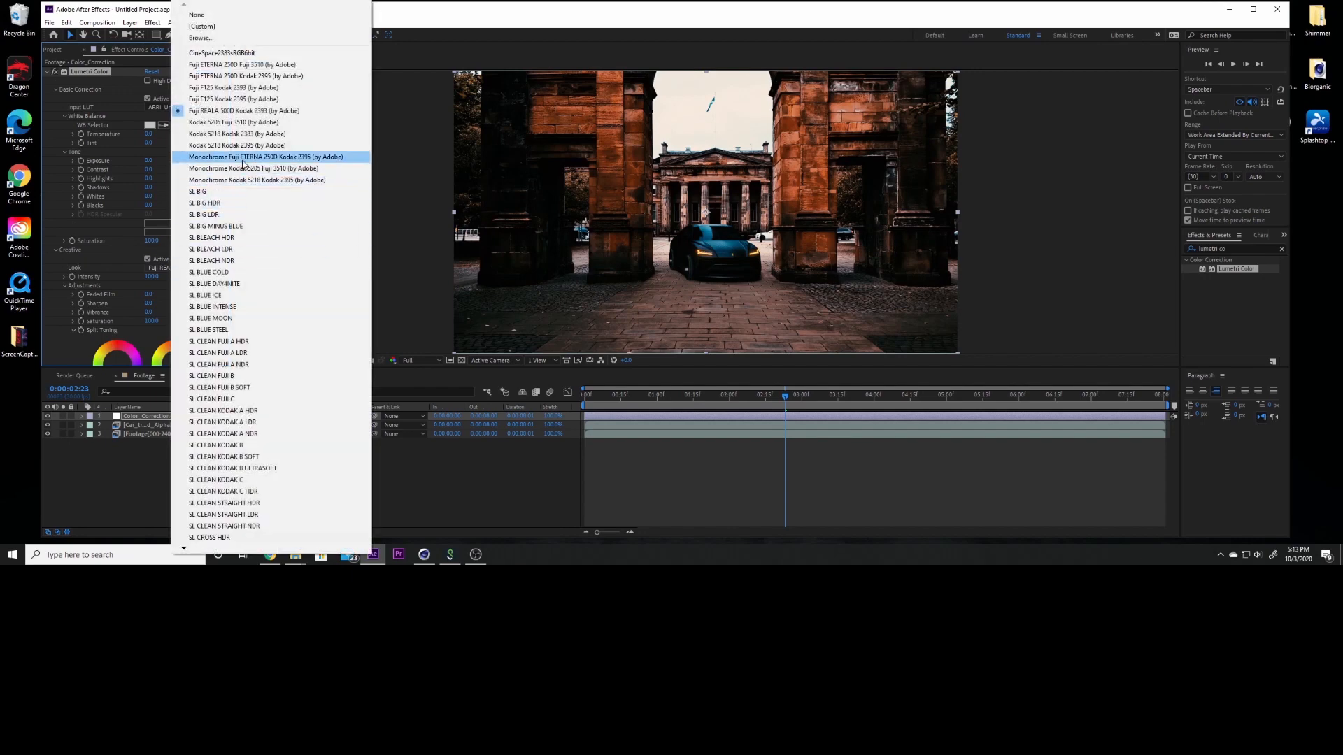
click(242, 158)
click(178, 267)
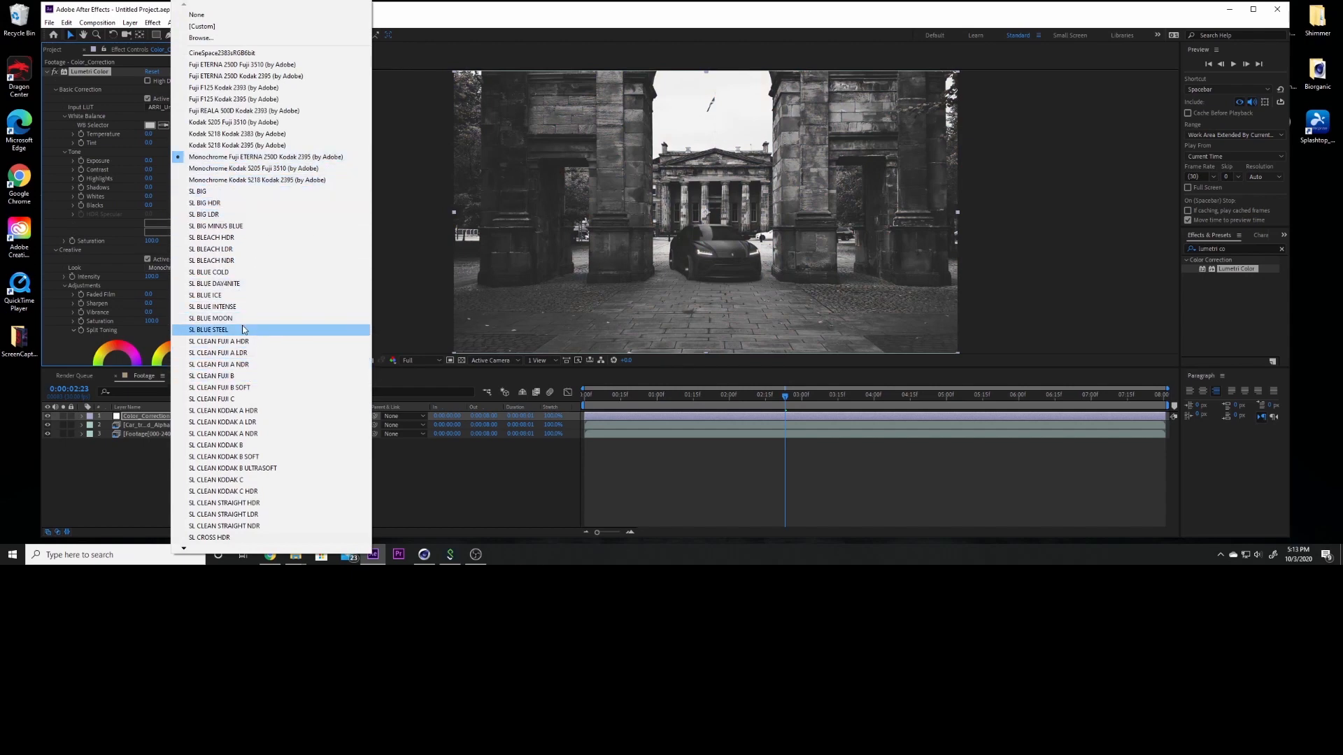
click(219, 389)
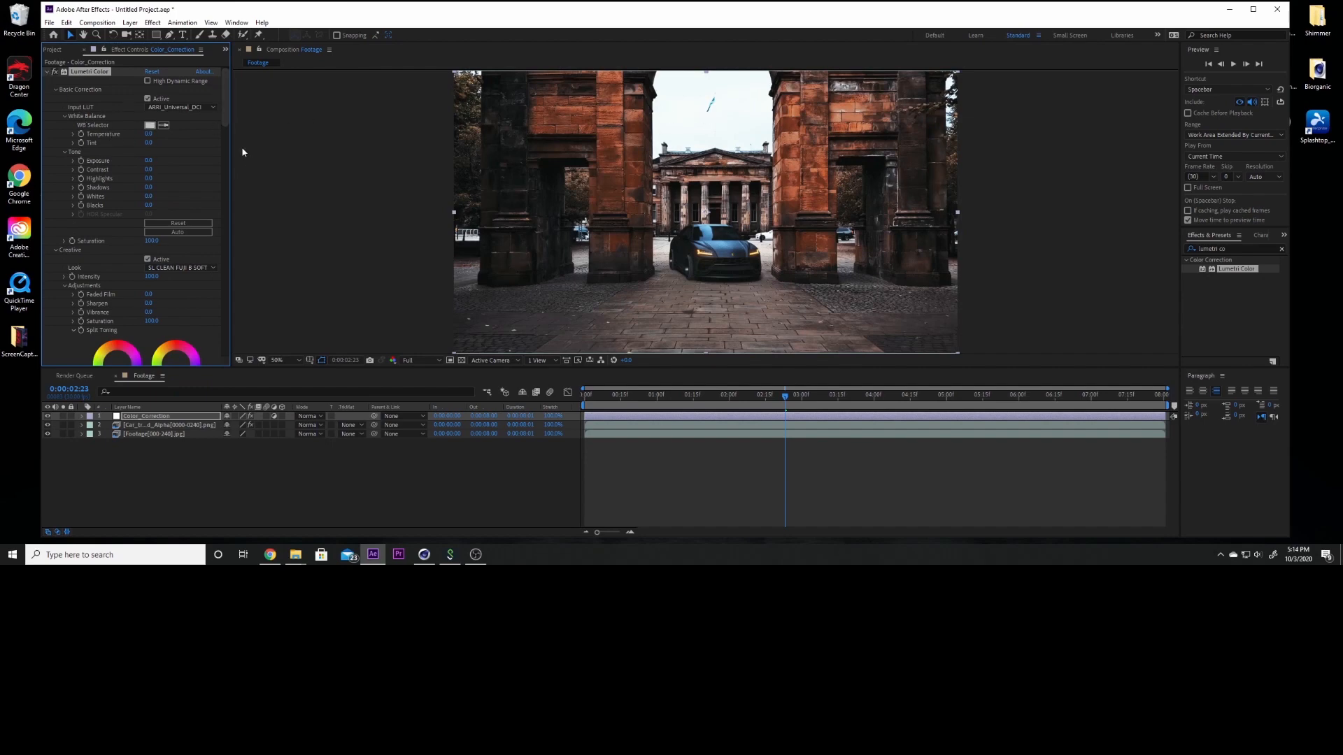
Glance over the remaining Lumetri Color settings and collapse the effect on the Color_Correction layer.
drag(224, 117, 224, 149)
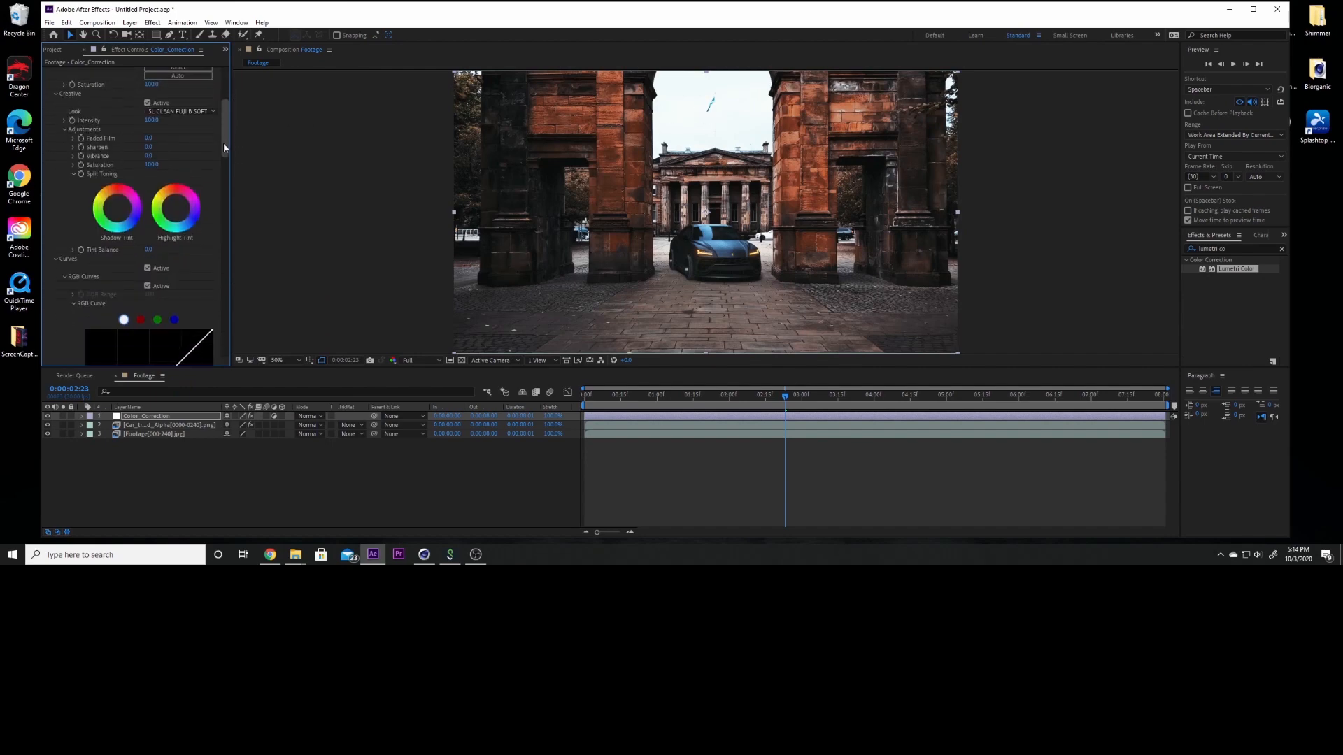
scroll(65, 82, up, 5)
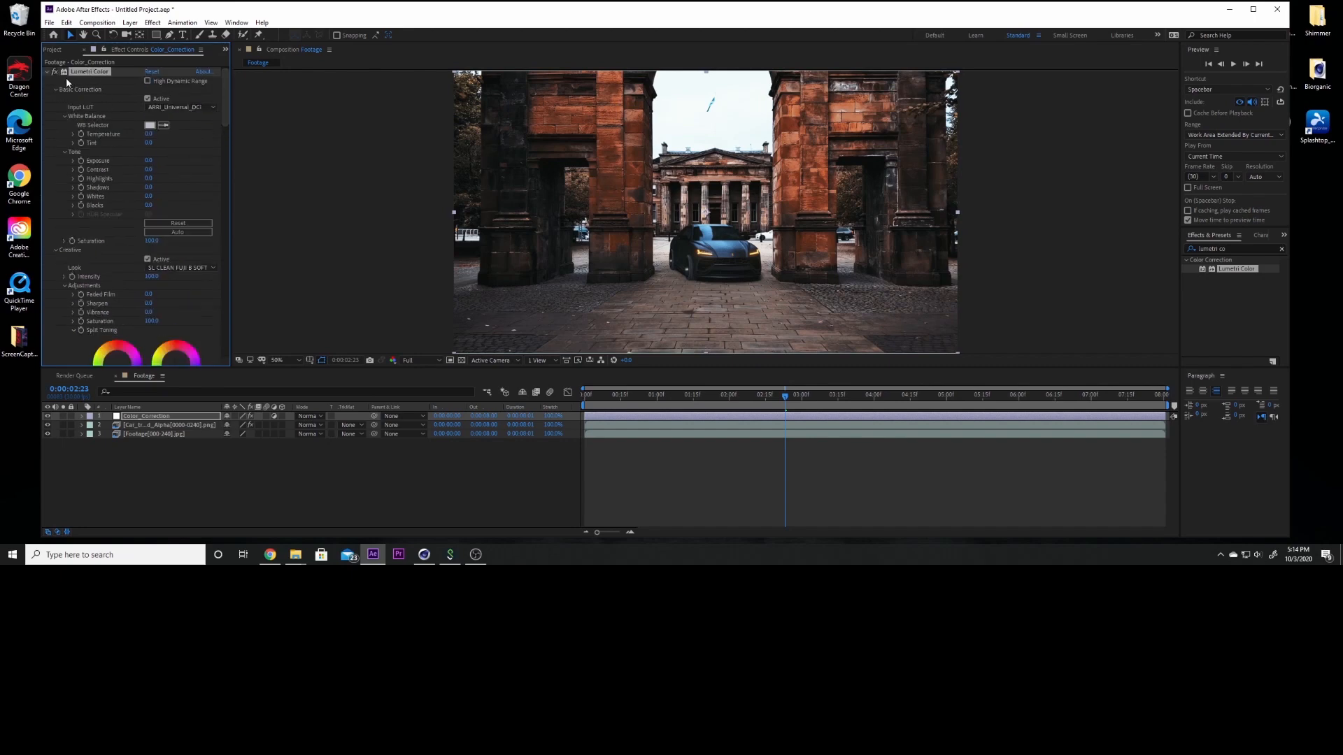
click(47, 73)
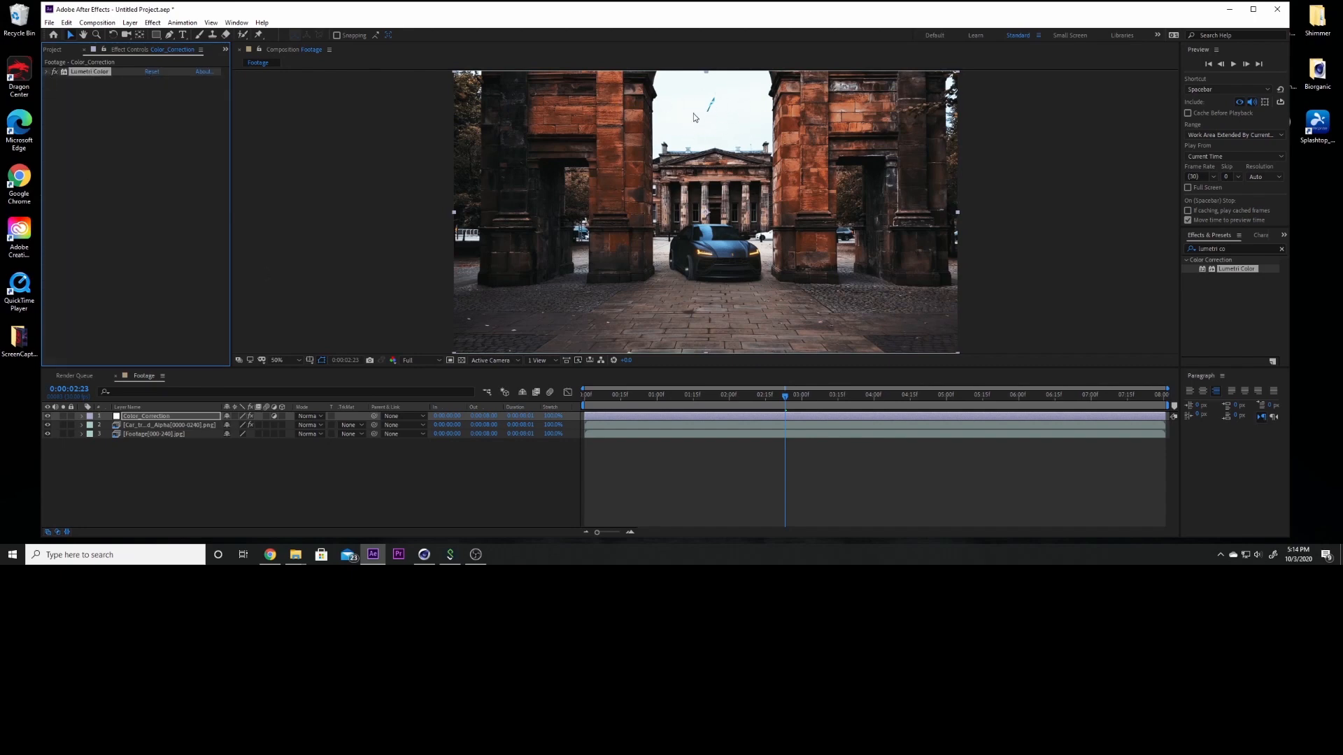
Select the footage layer and preview the graded composition from its first frame.
click(154, 434)
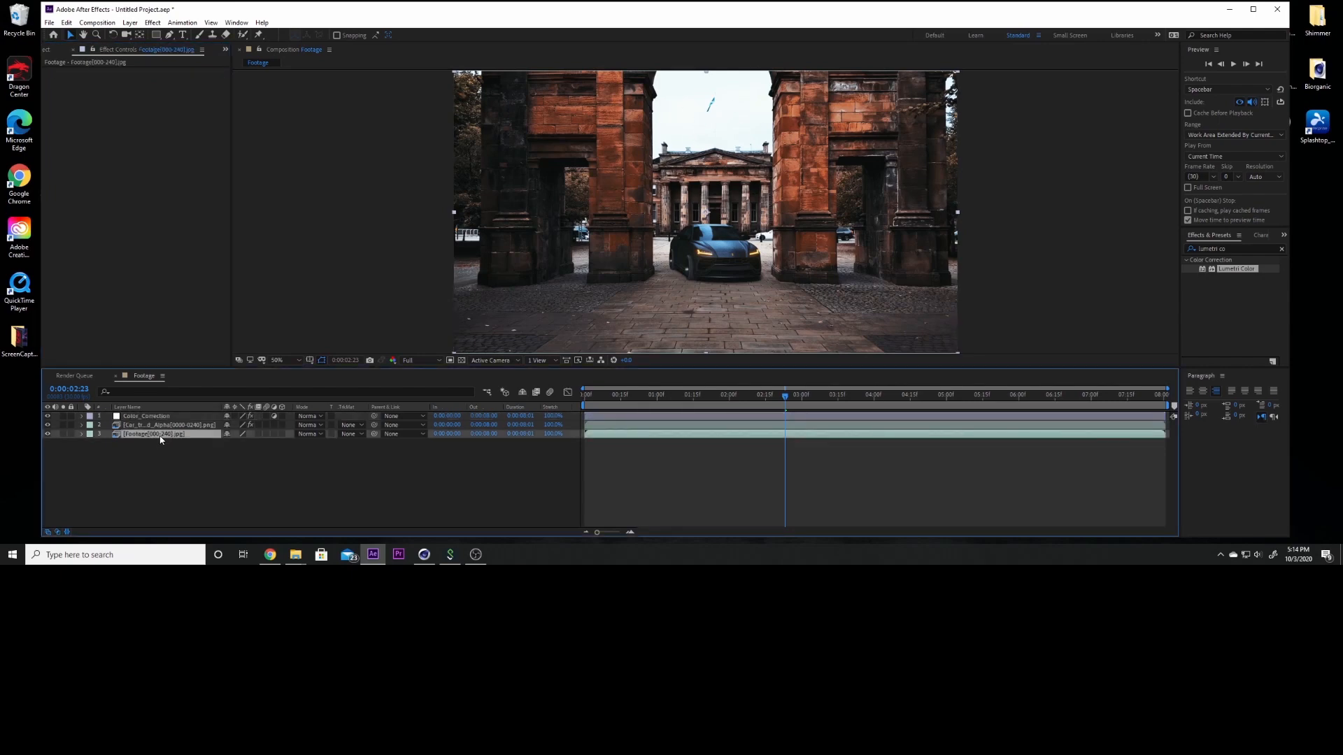
drag(775, 400, 572, 418)
key(space)
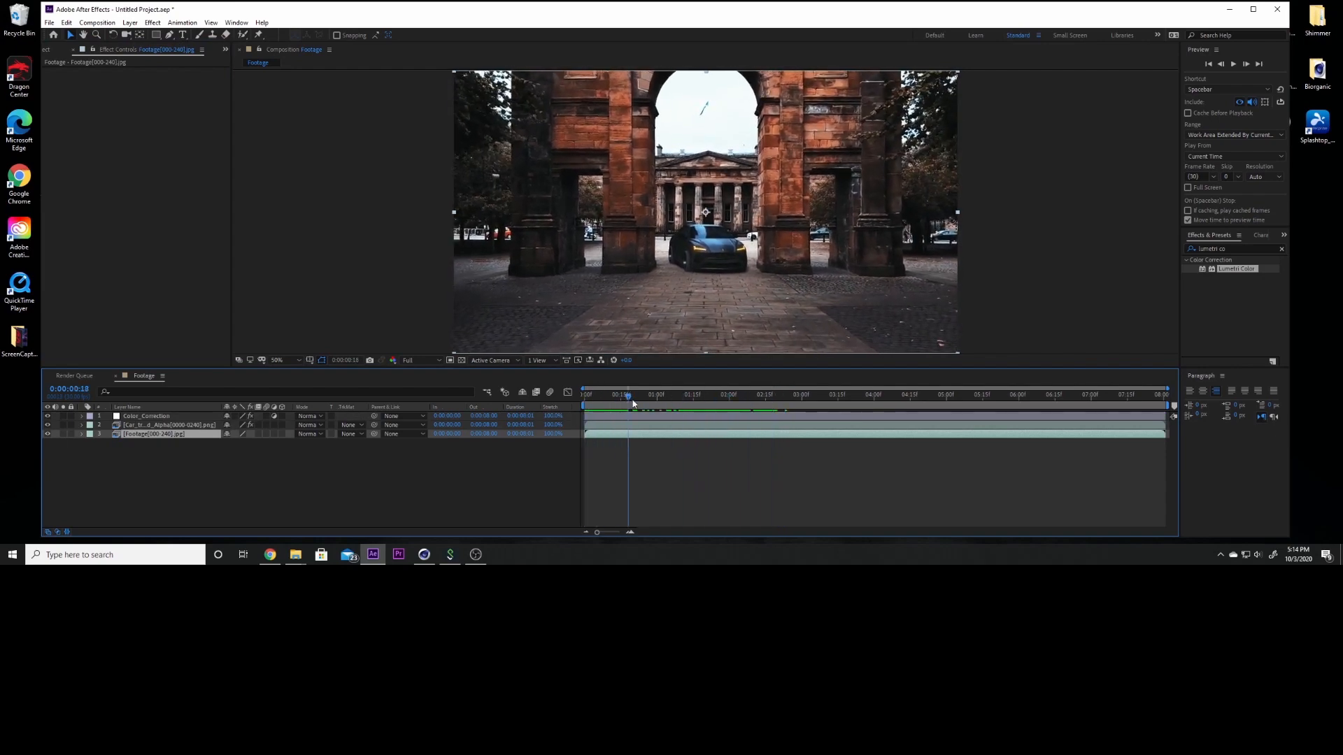
drag(717, 409, 571, 400)
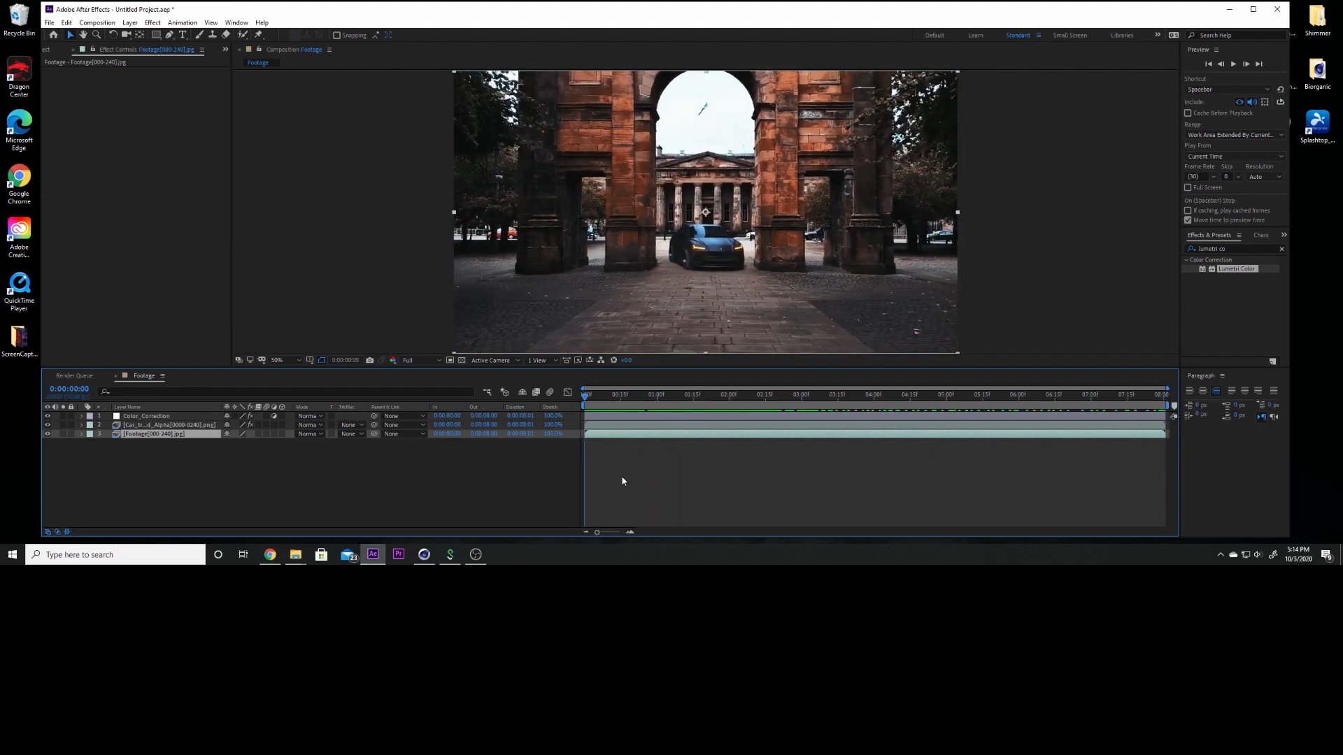
key(space)
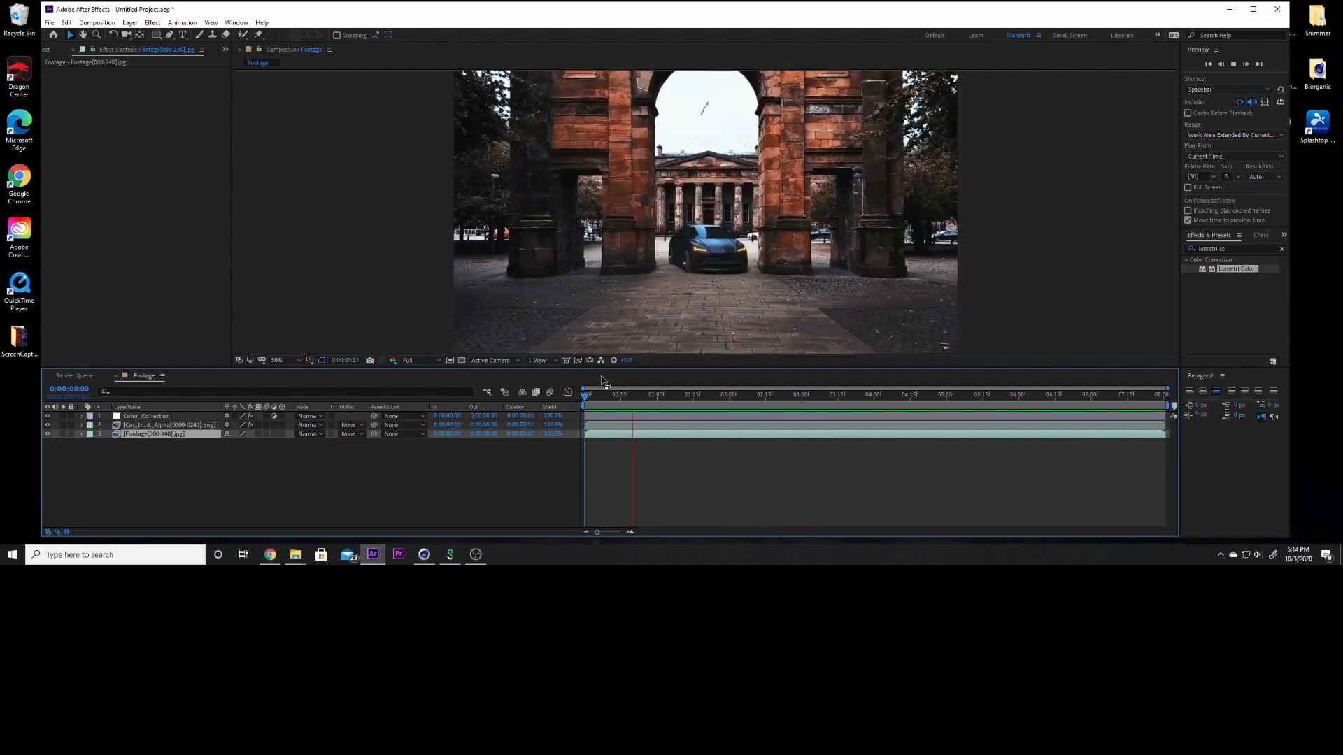
key(space)
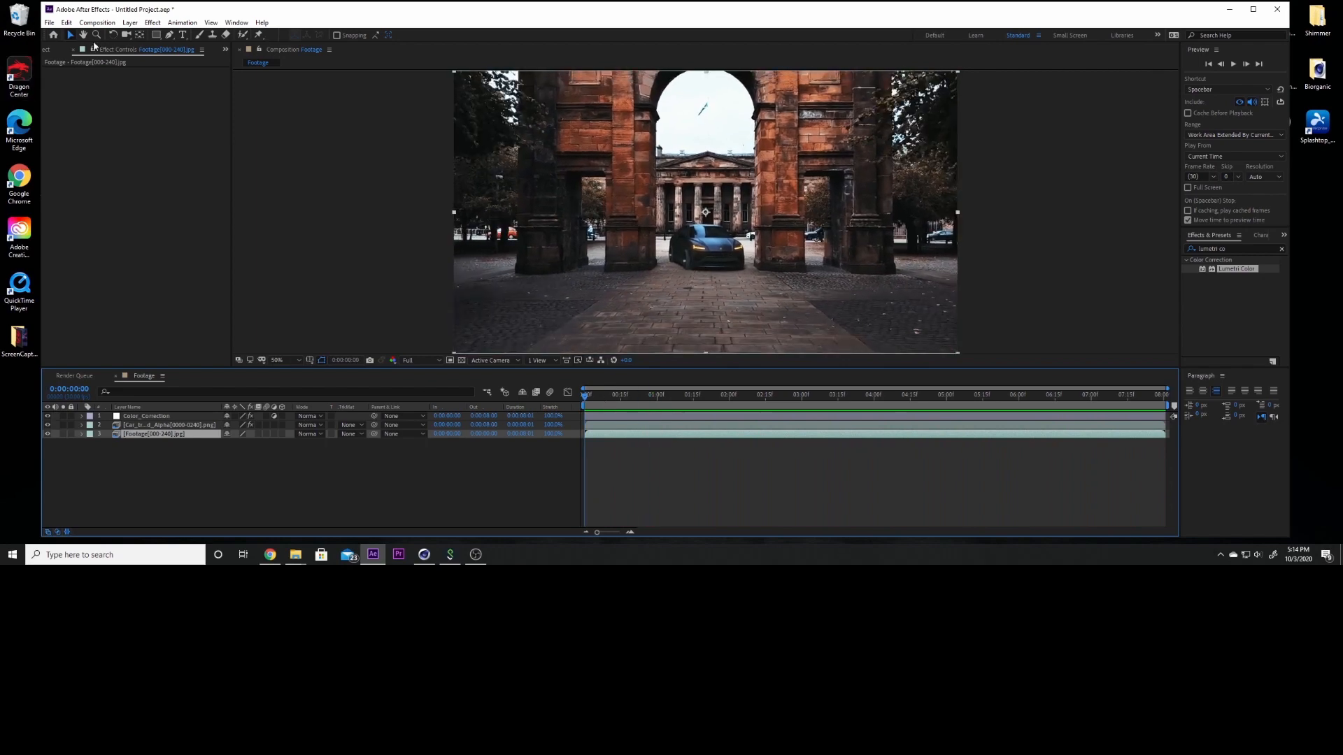
Add the Footage composition to the render queue.
click(96, 22)
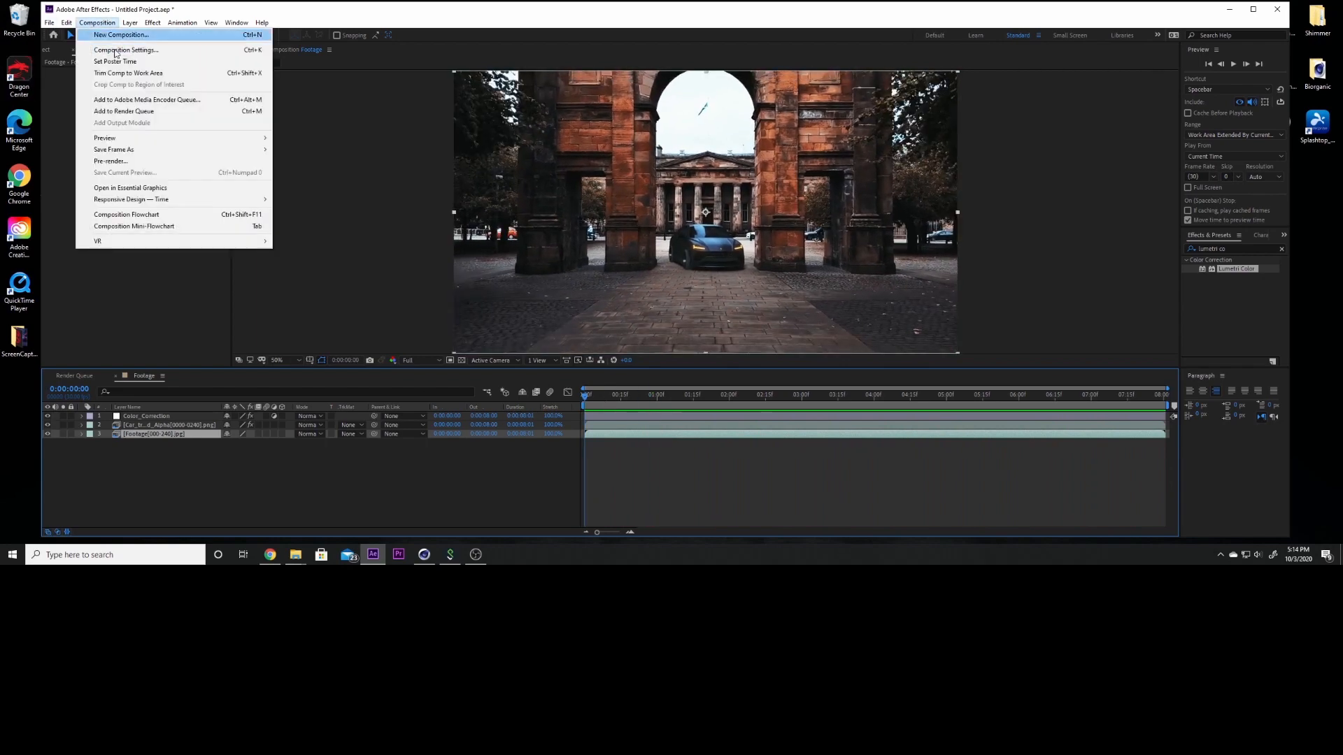
click(139, 109)
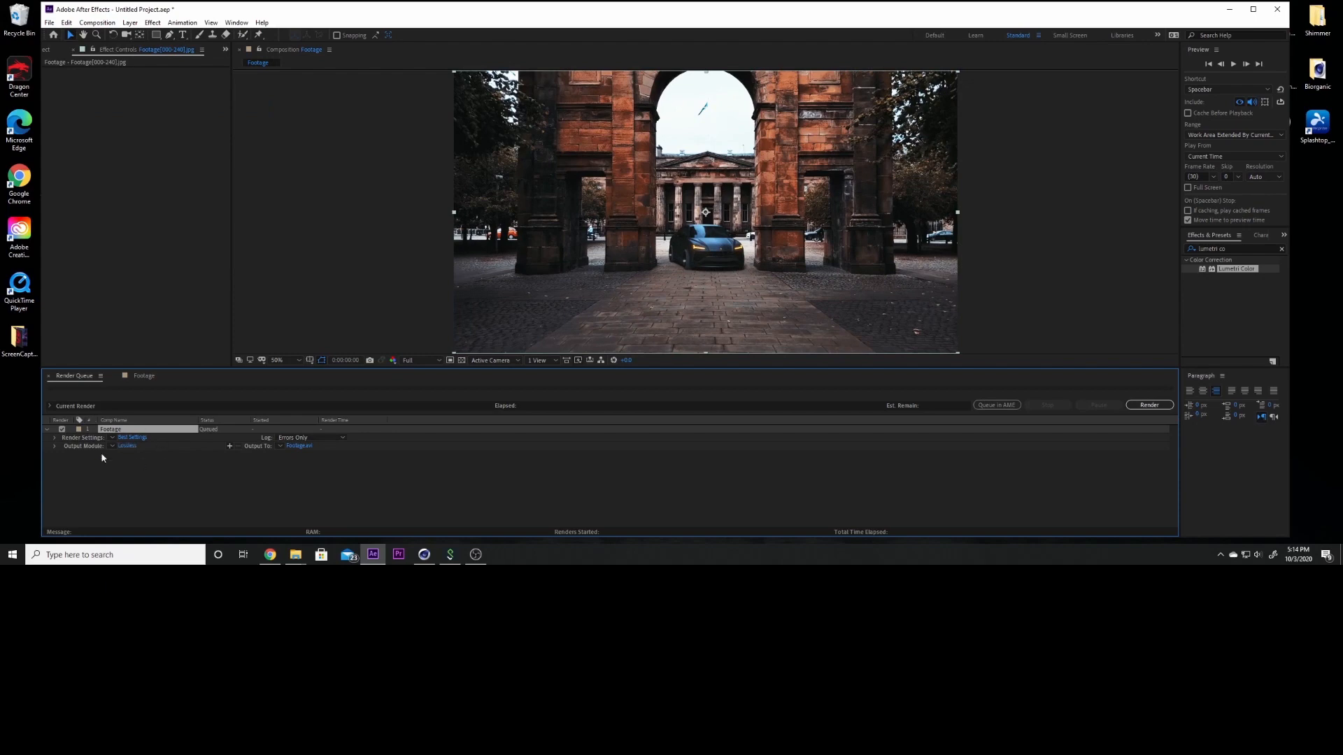
Set the output module format of the queued Footage composition to QuickTime.
click(127, 446)
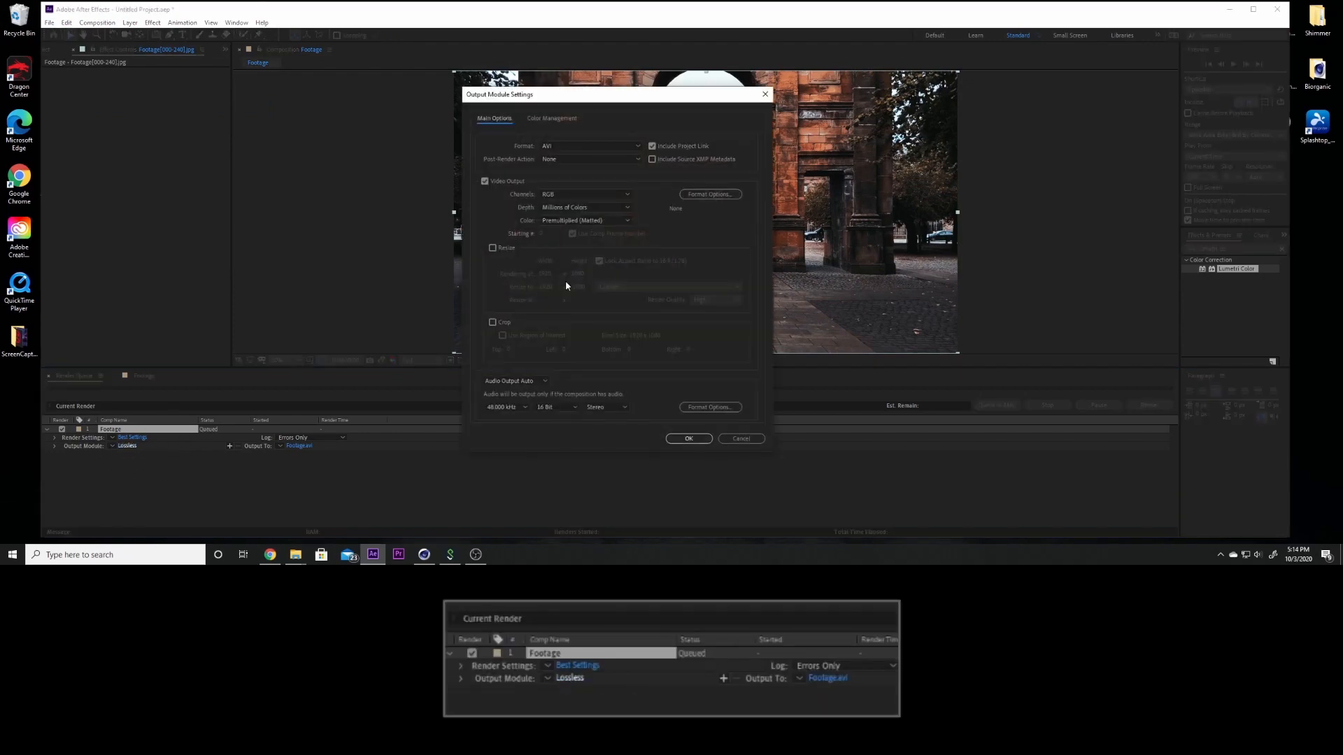
click(558, 146)
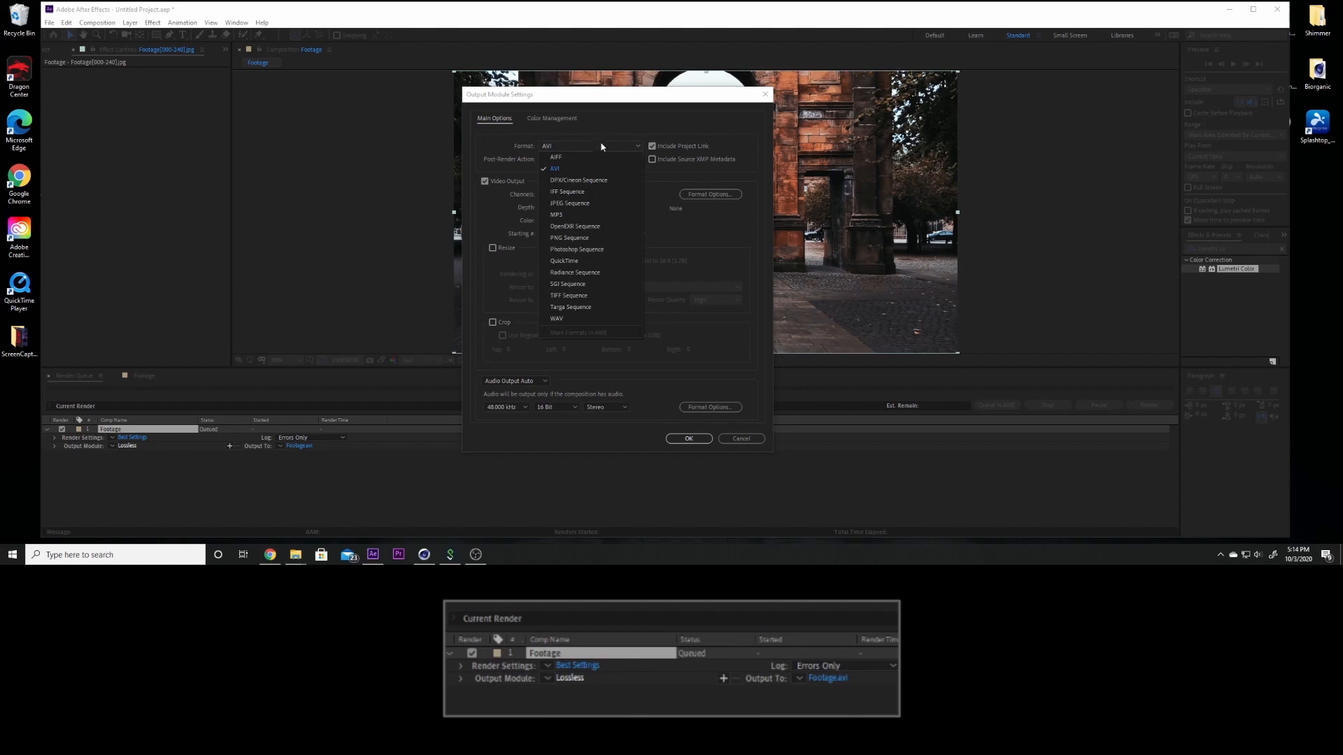
click(583, 261)
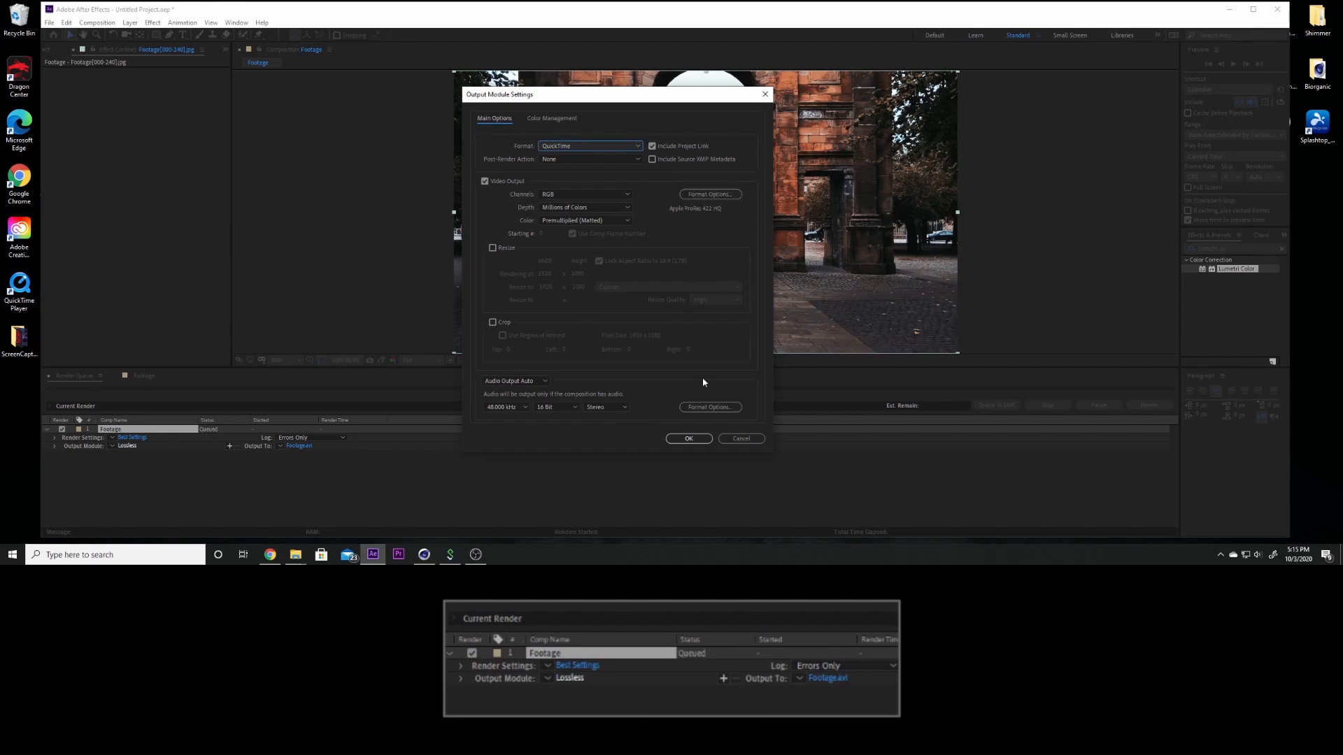
click(689, 439)
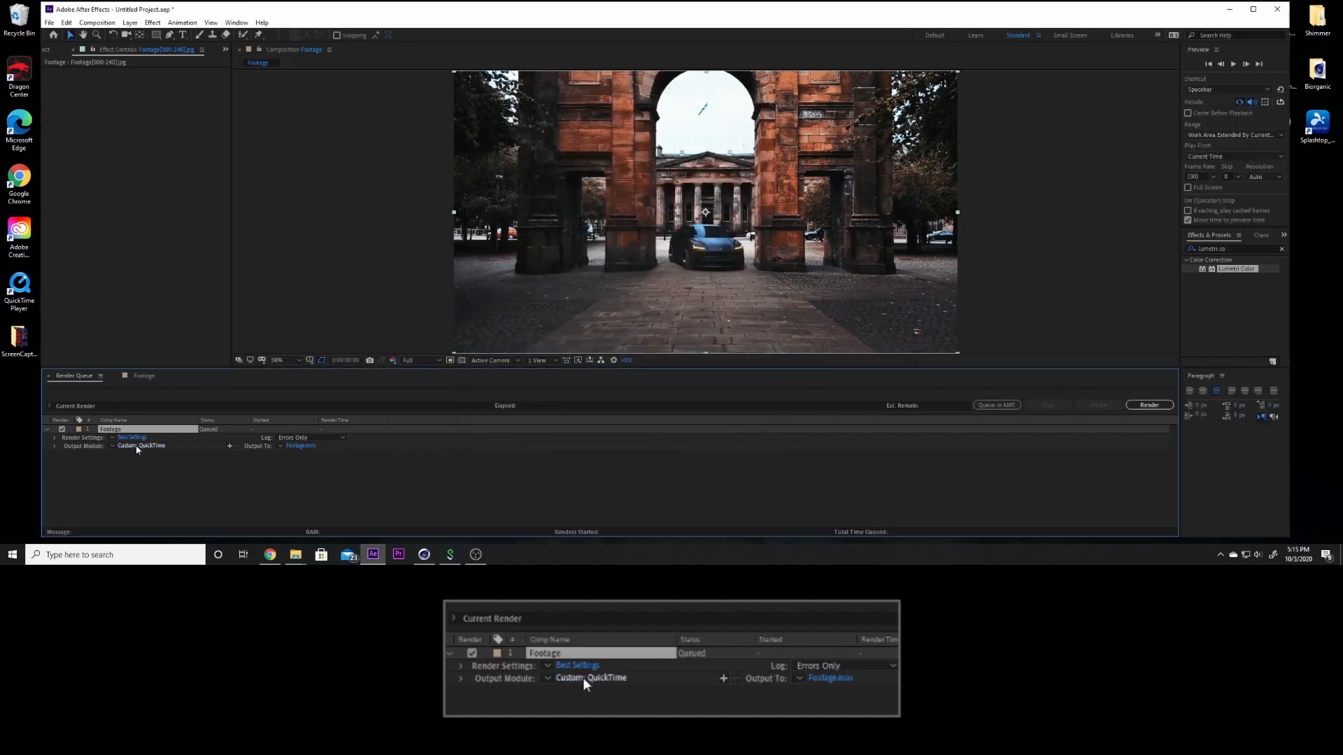
Name the output movie Final_Footage.mov and save it in the AE_Final_Render folder.
click(295, 447)
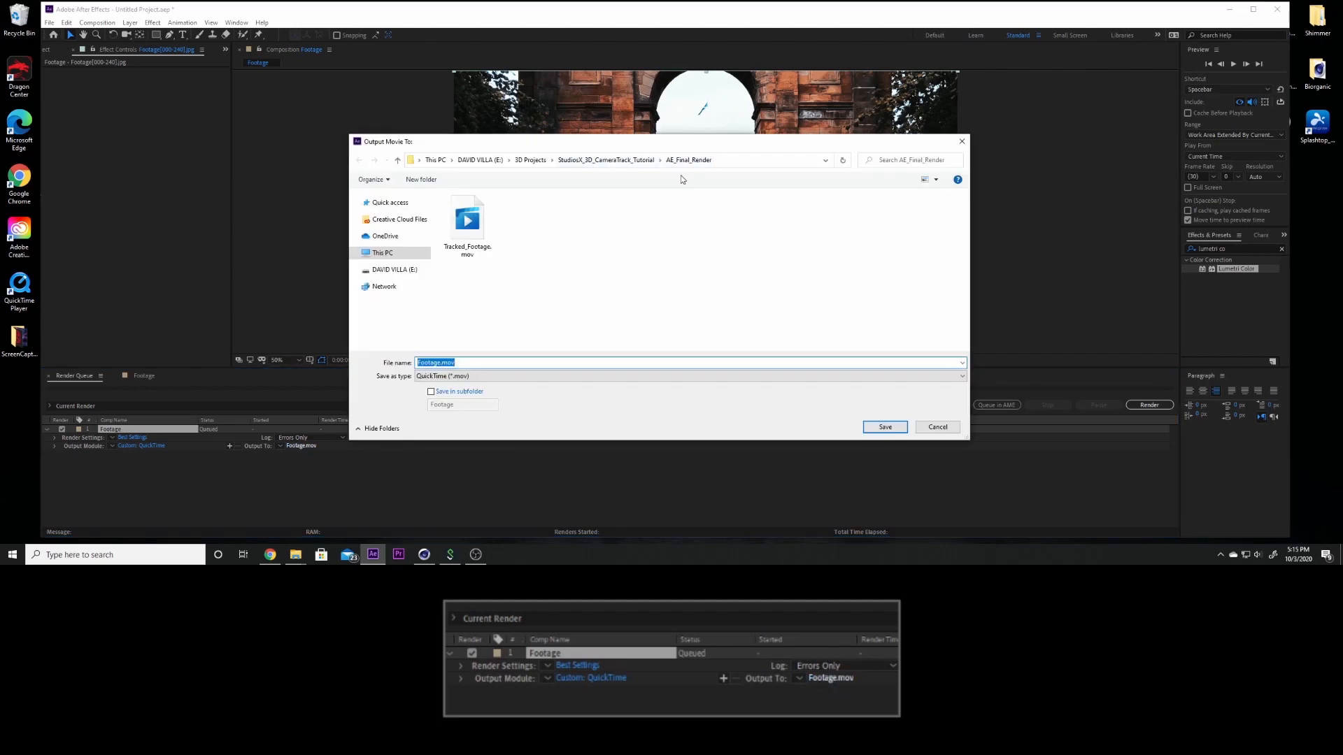
click(426, 361)
text(Fina)
key(BackSpace)
text(al_)
key(Return)
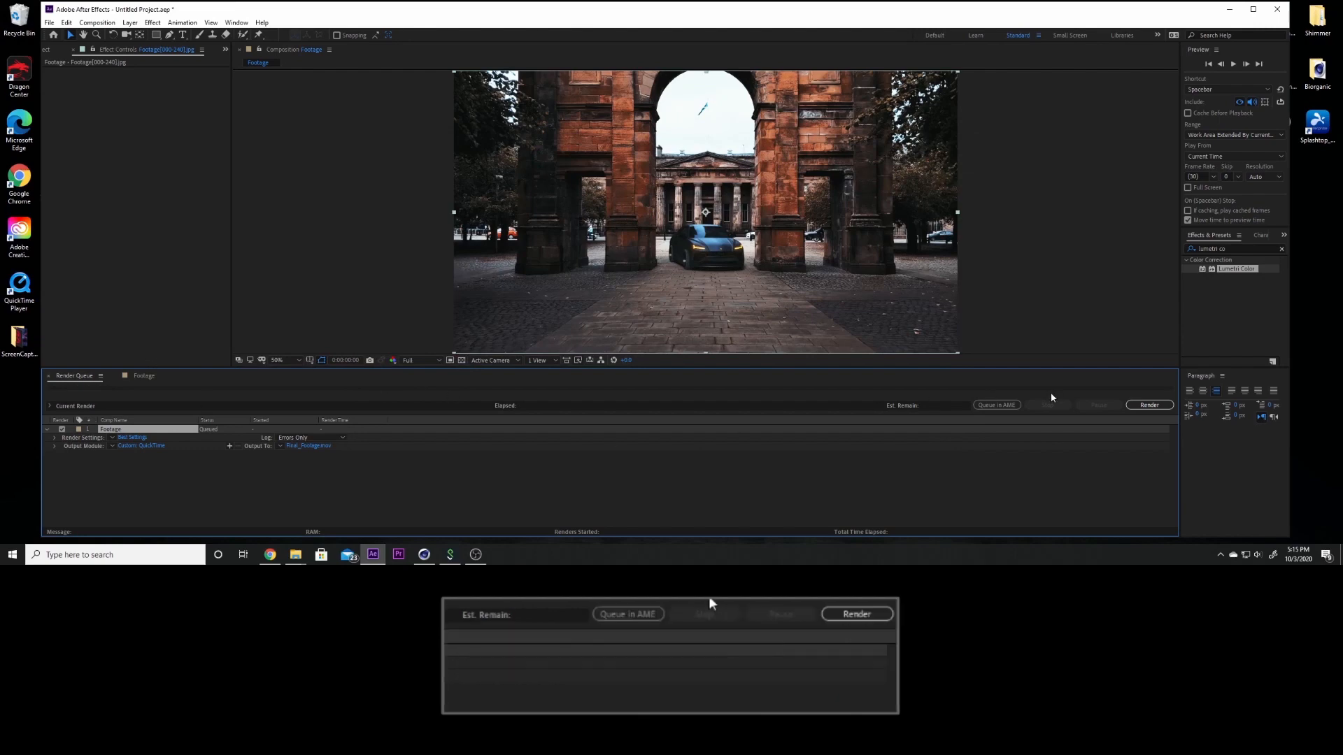
Render the queued Footage composition and lower the system volume while it processes.
click(1149, 406)
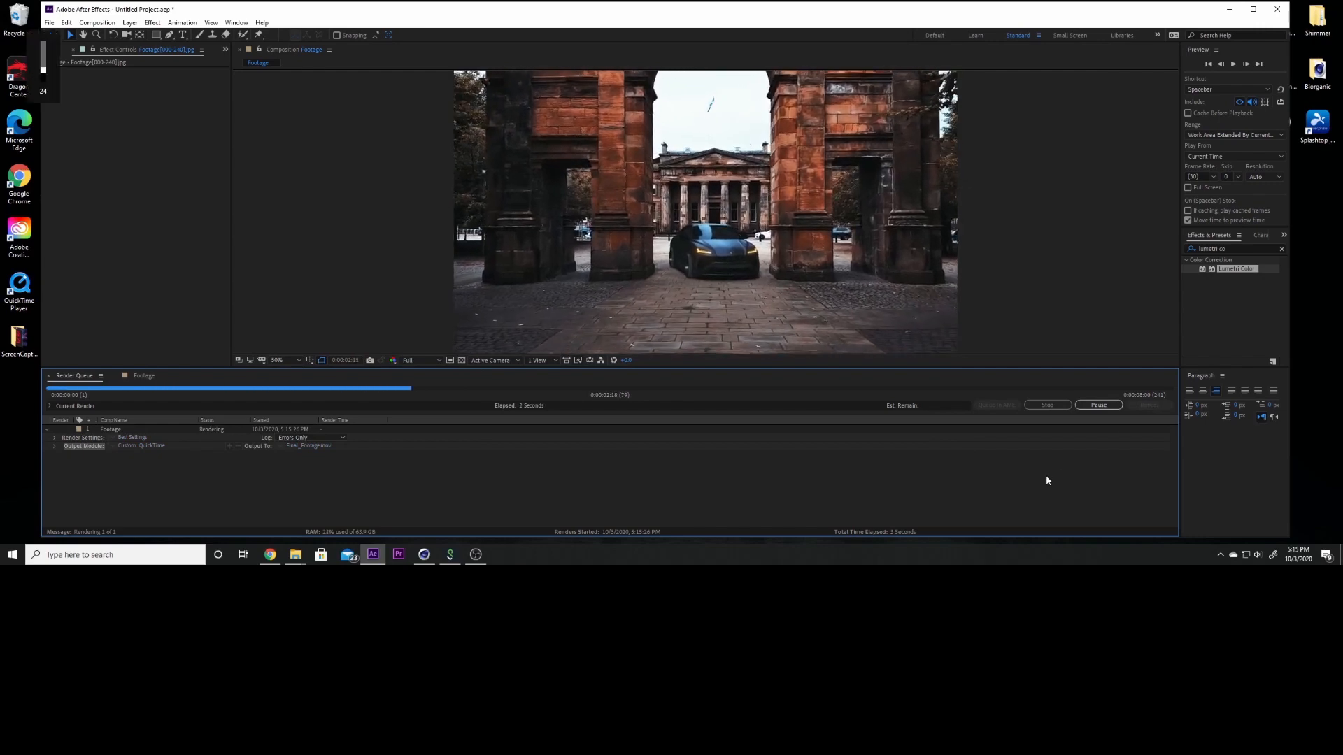
key(XF86AudioLowerVolume)
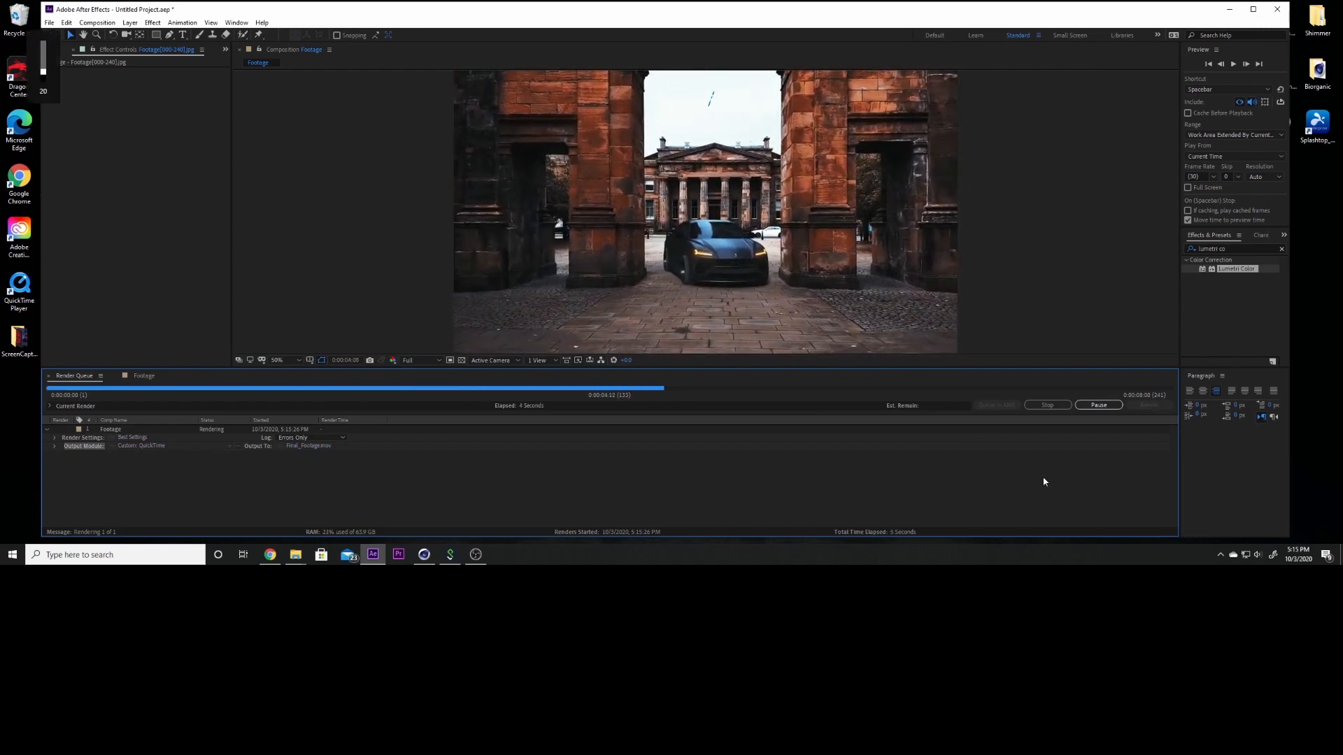
key(XF86AudioLowerVolume)
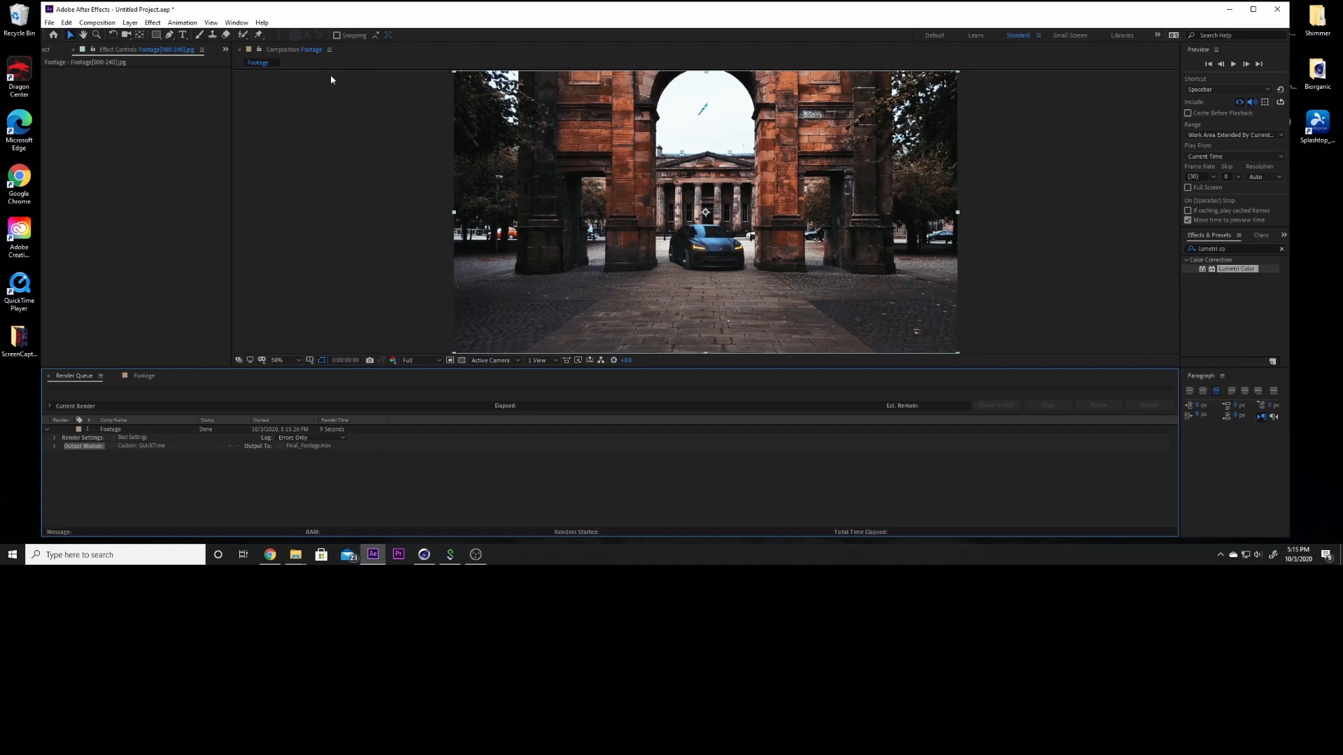
Switch to the AE_Final_Render folder in File Explorer and play Final_Footage.mov to review the rendered shot.
click(1229, 9)
mouse_move(302, 557)
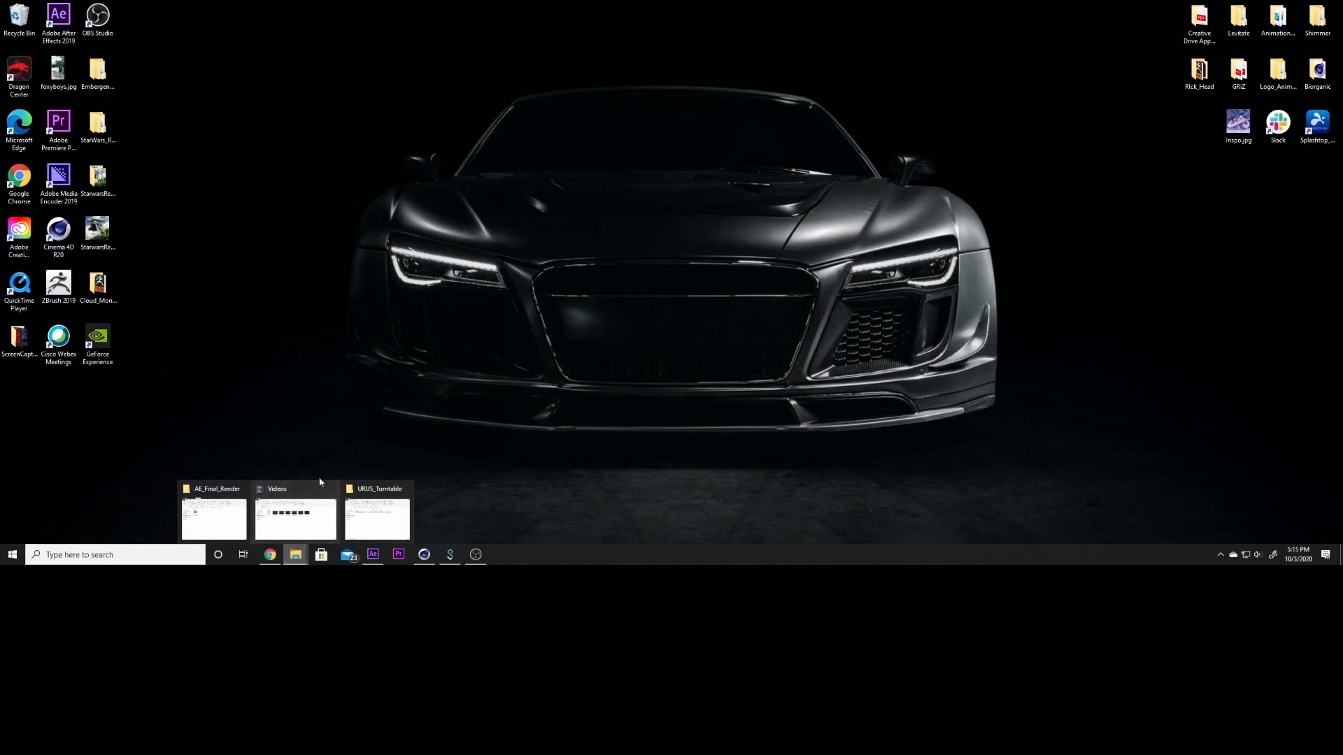
click(218, 515)
click(553, 219)
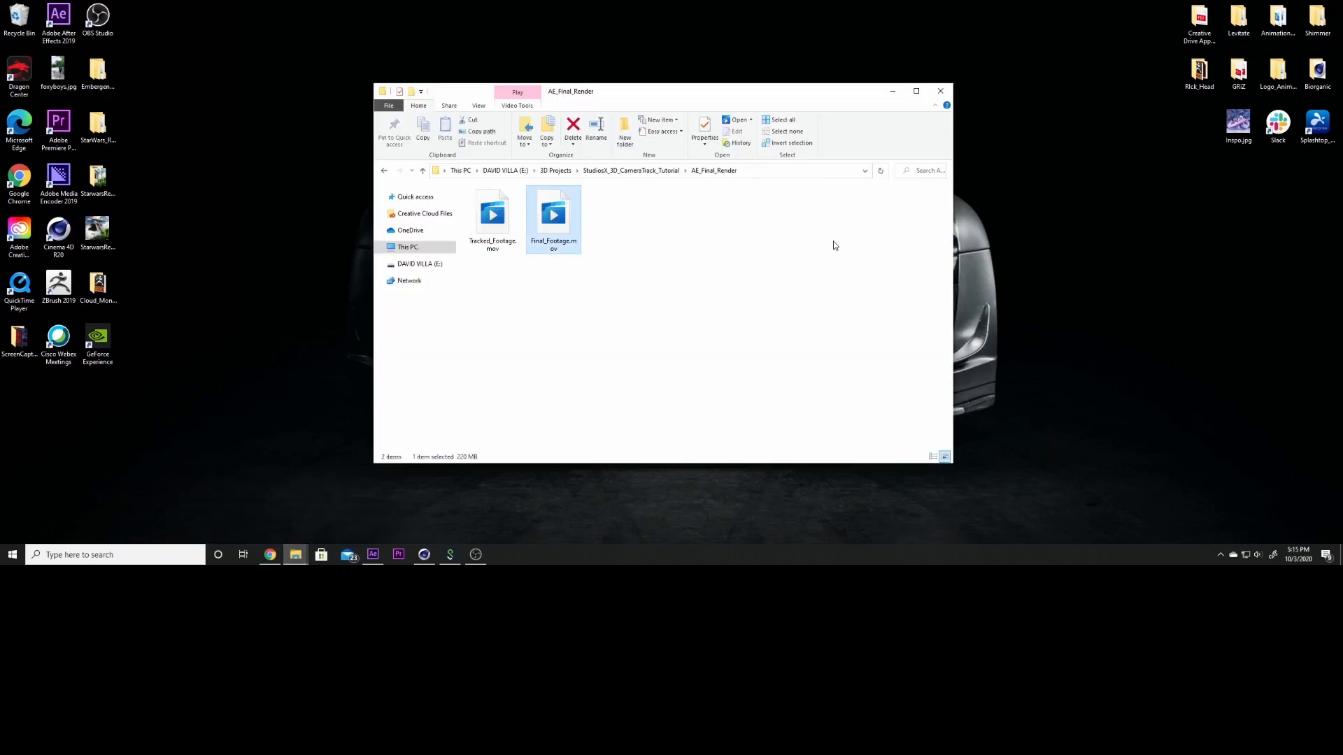
key(Return)
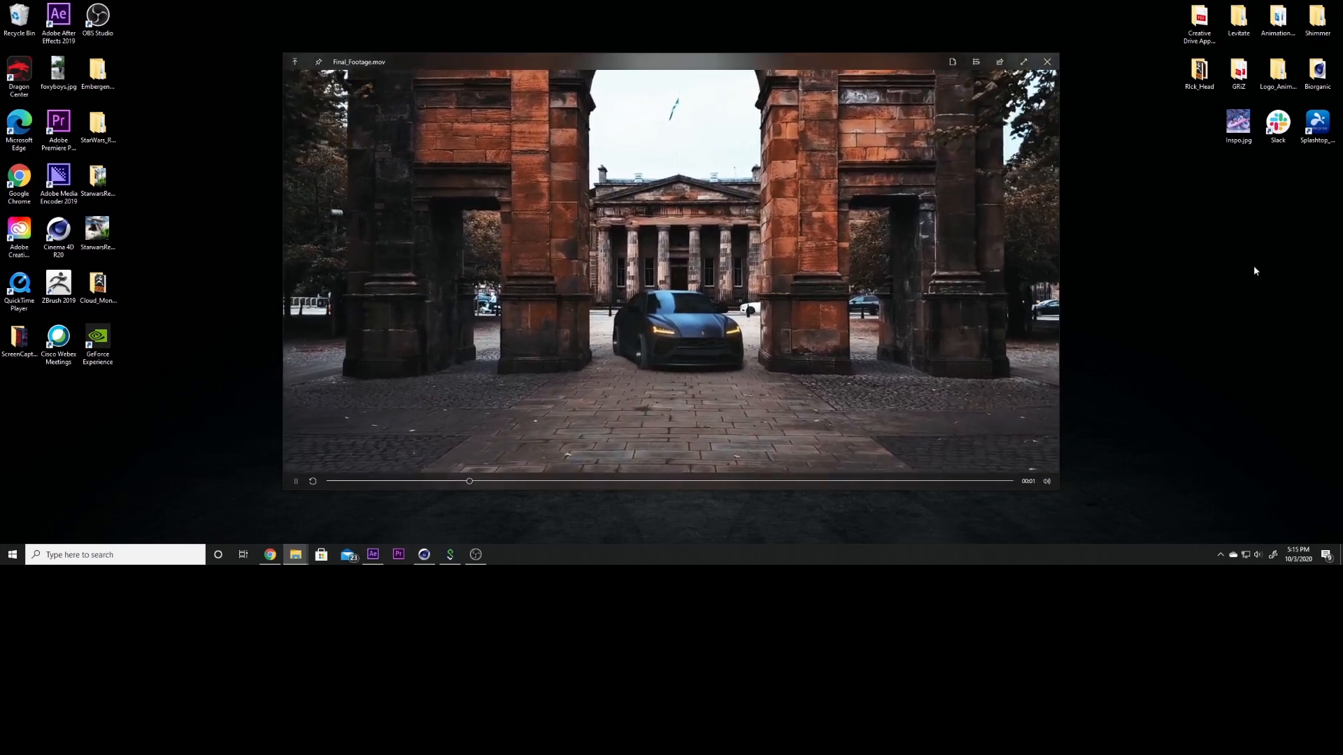